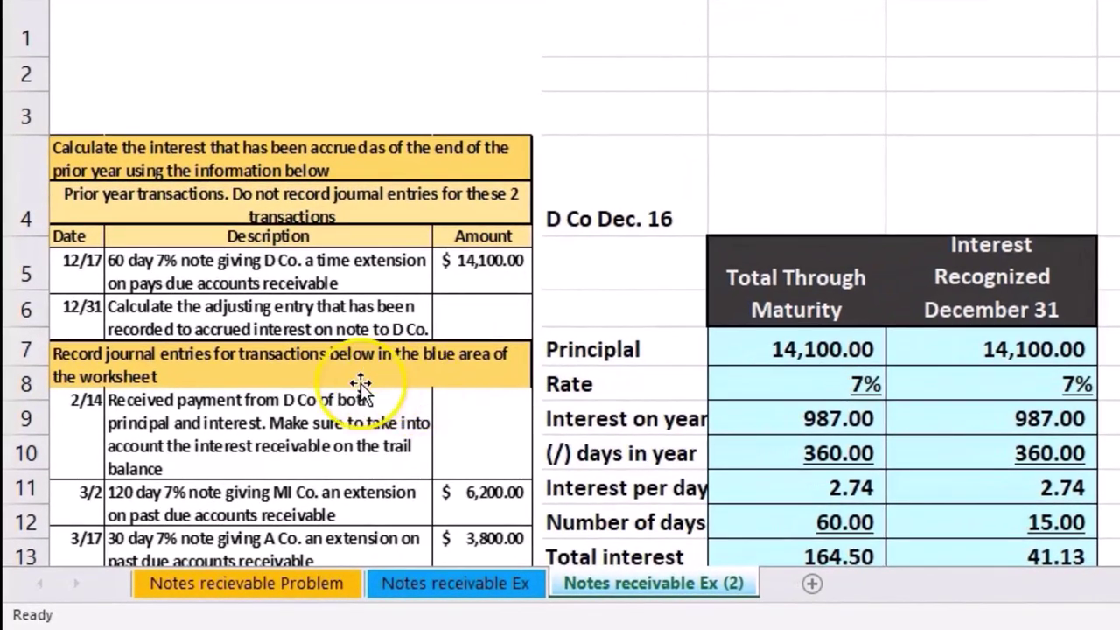
Temporarily unhide the columns between G and N to review the earlier journal entries.
scroll(878, 418, down, 3)
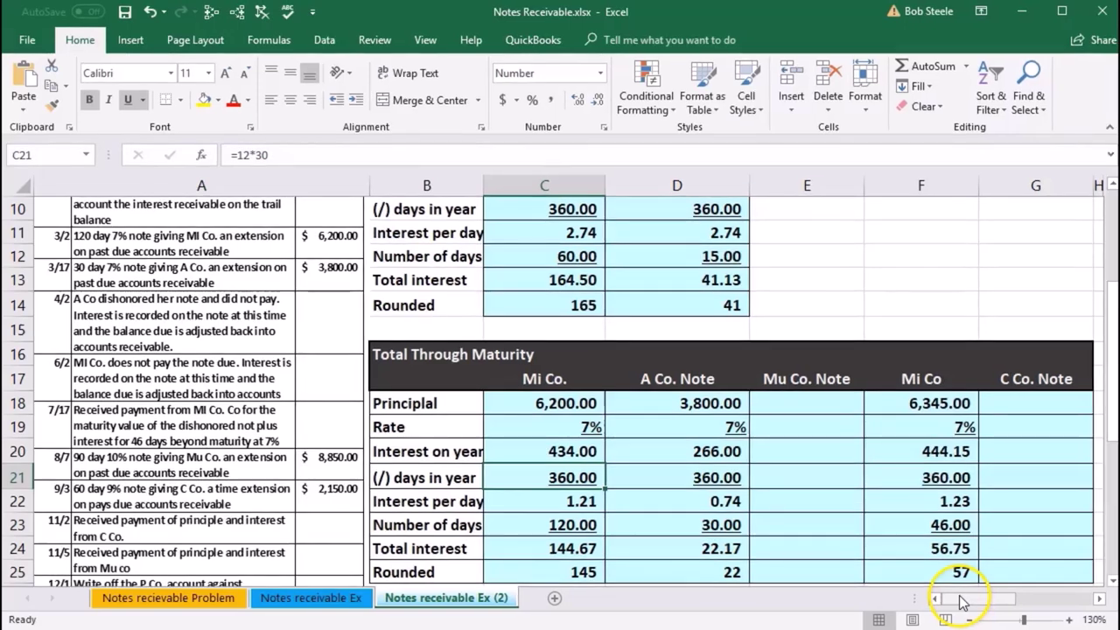
drag(962, 602, 931, 555)
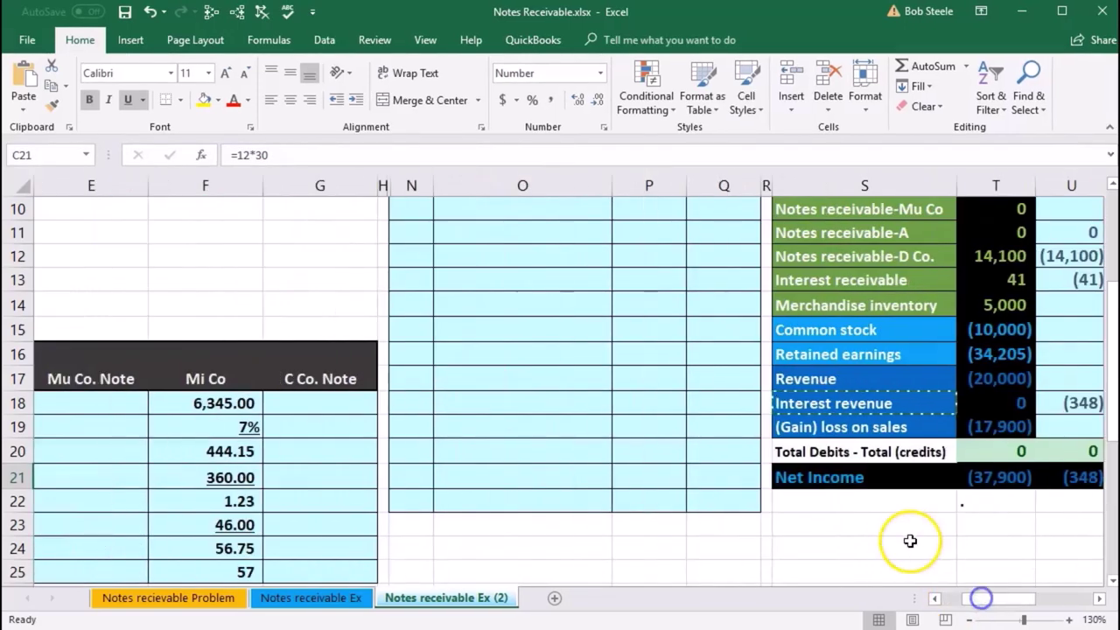
scroll(957, 531, up, 4)
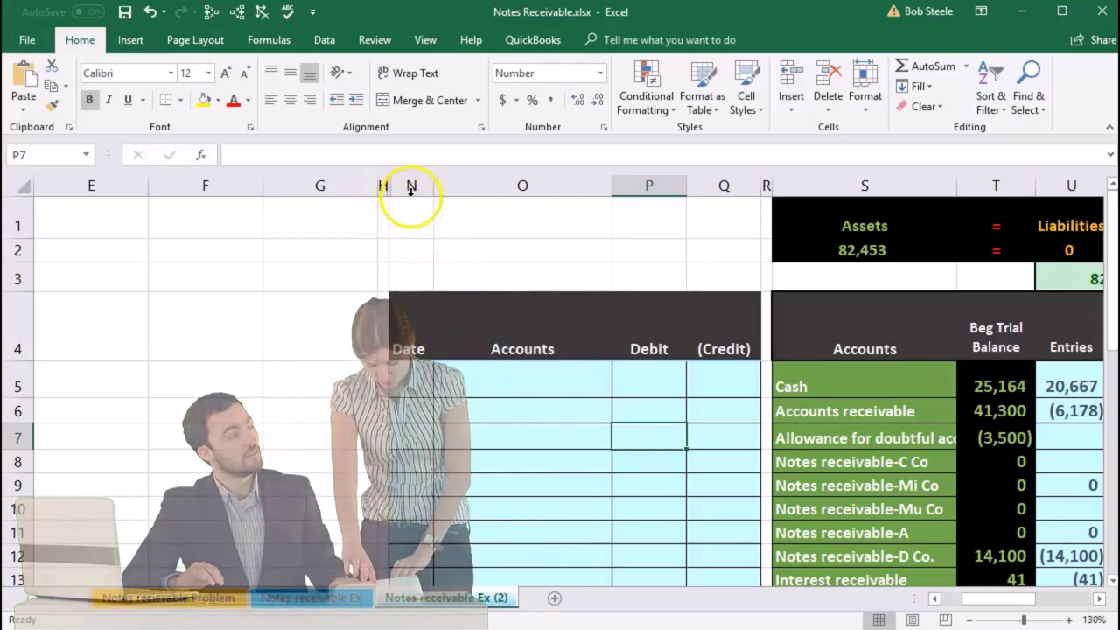
drag(360, 185, 424, 191)
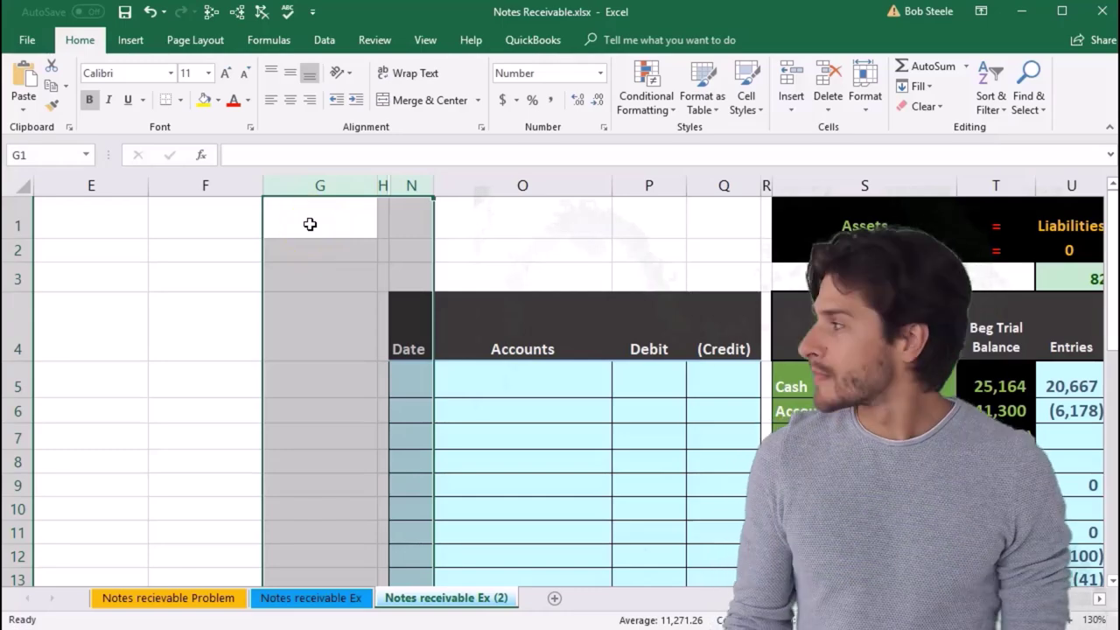
right_click(310, 224)
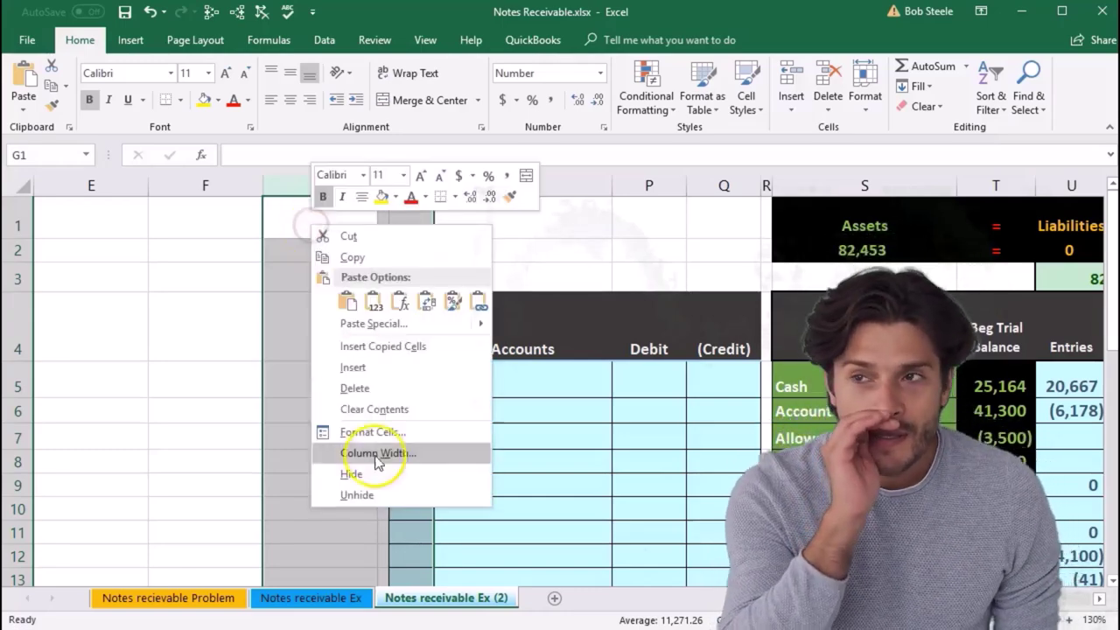
click(370, 495)
scroll(631, 459, down, 3)
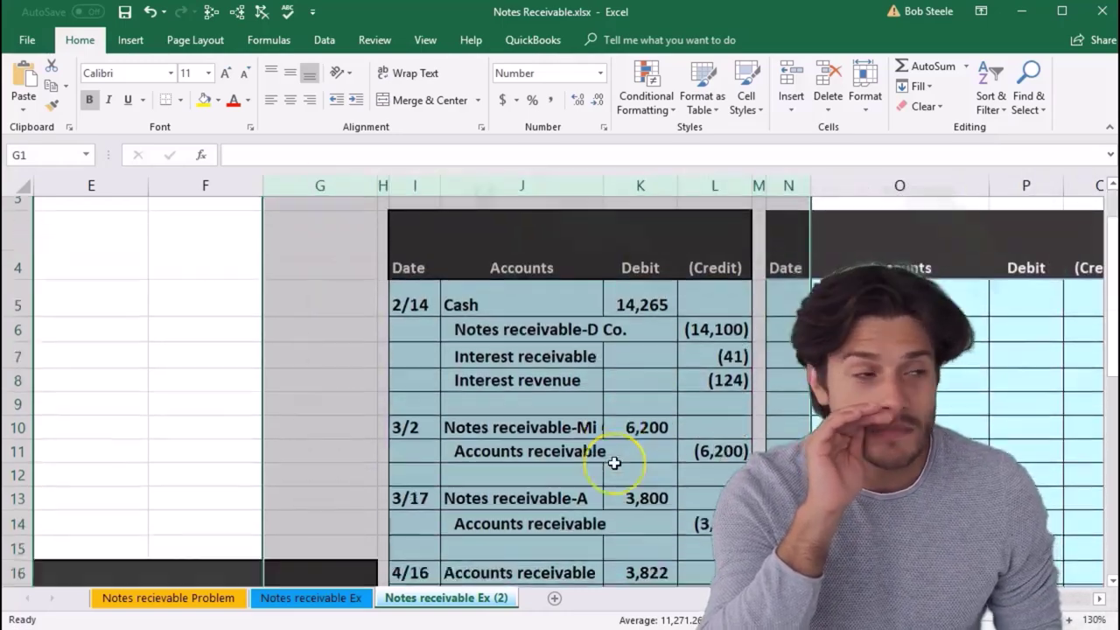
scroll(615, 462, down, 1)
scroll(614, 462, up, 3)
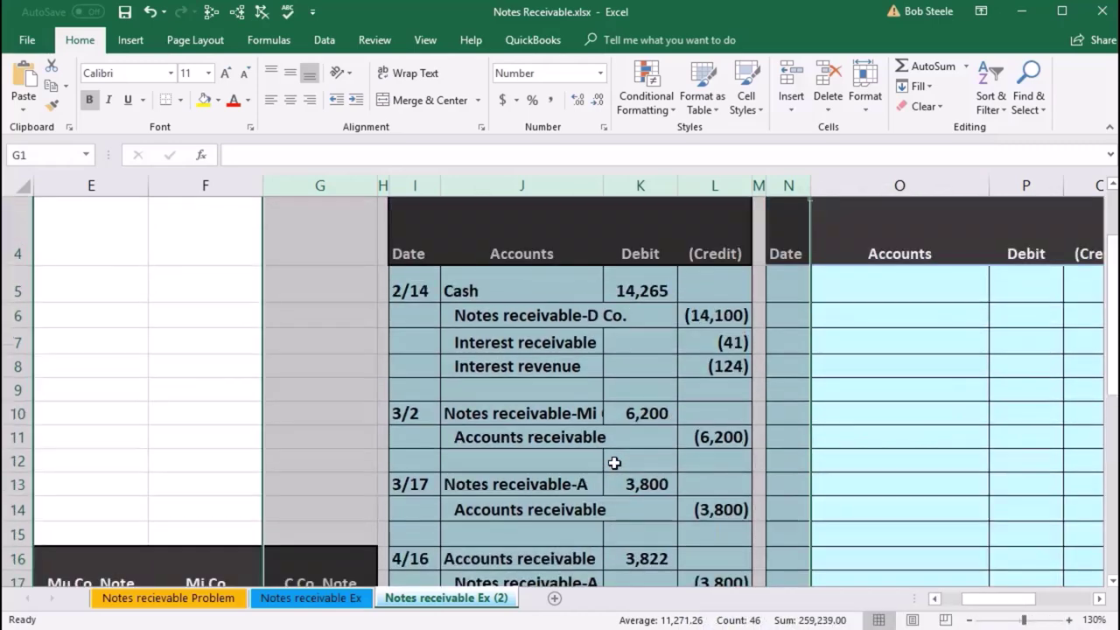
click(150, 11)
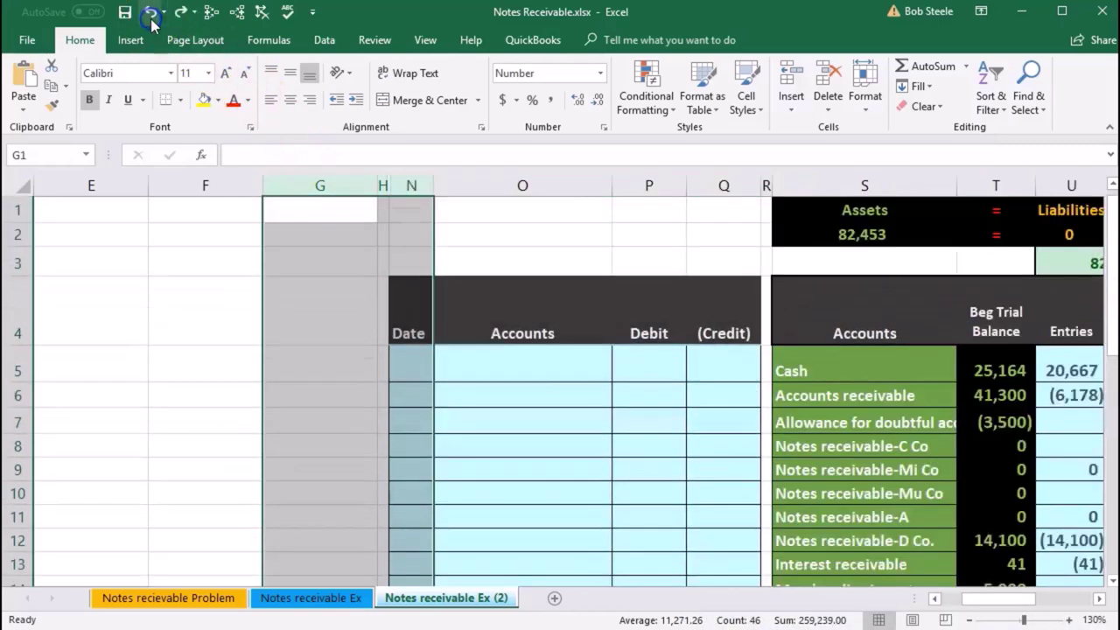
click(601, 405)
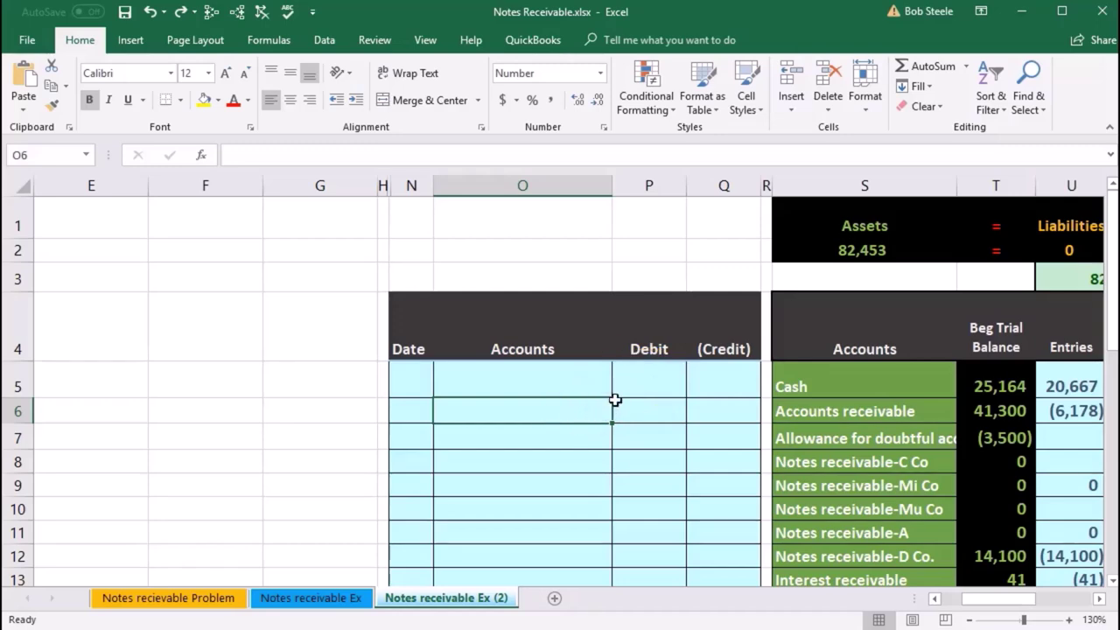
Examine the trial balance columns and compare the ending Accounts receivable balance with the subsidiary ledger total and its formula.
drag(1011, 608, 1023, 604)
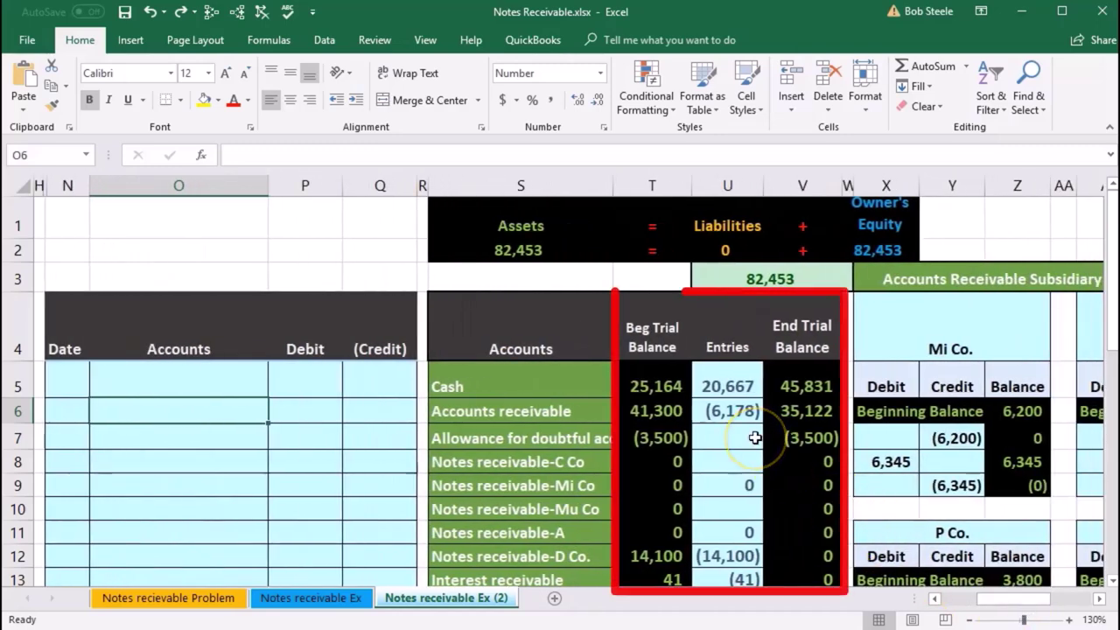
click(642, 338)
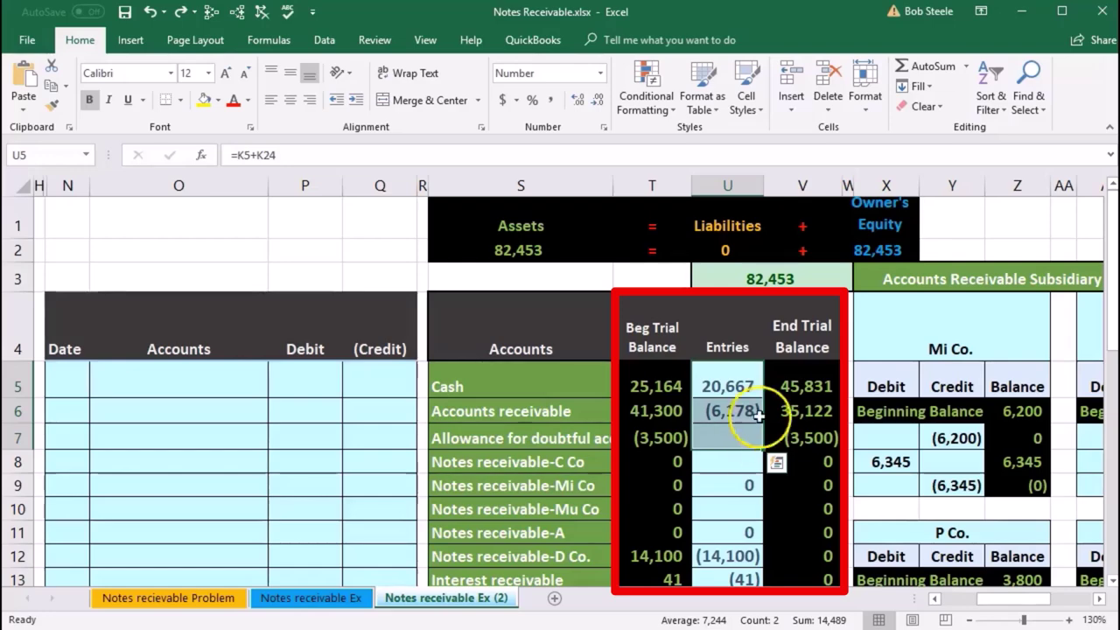
click(798, 344)
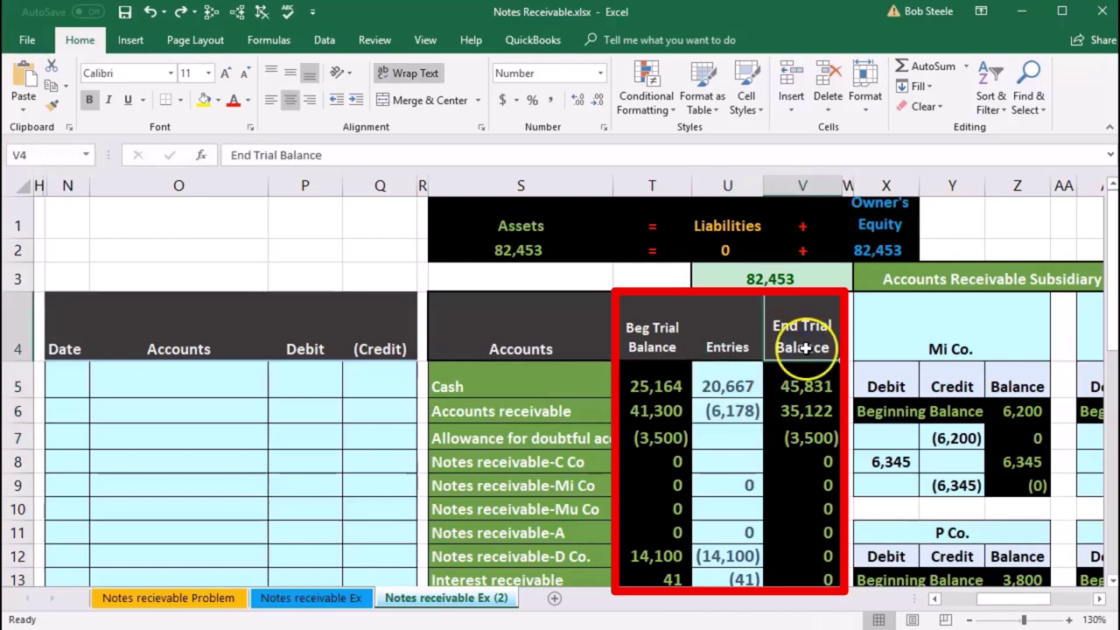
drag(1028, 601, 1069, 601)
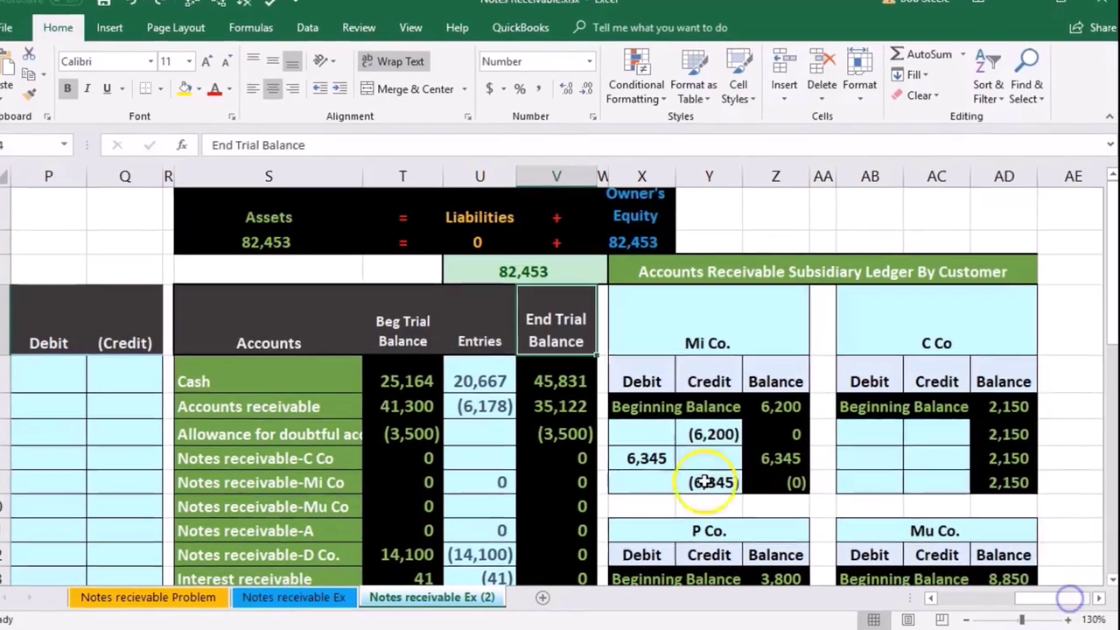
click(556, 406)
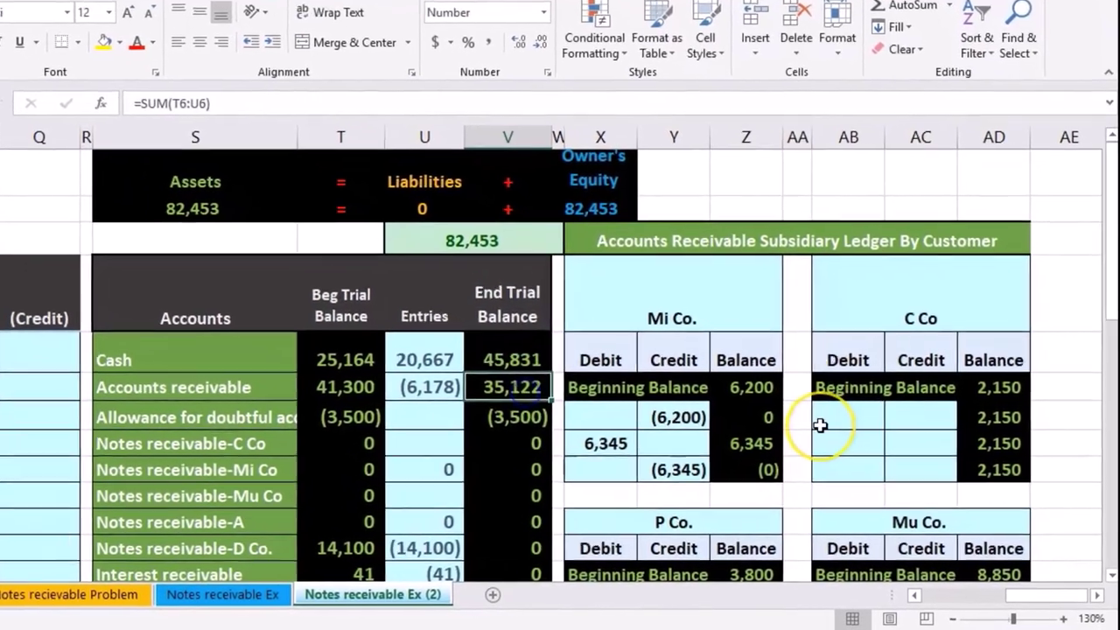
scroll(843, 440, down, 4)
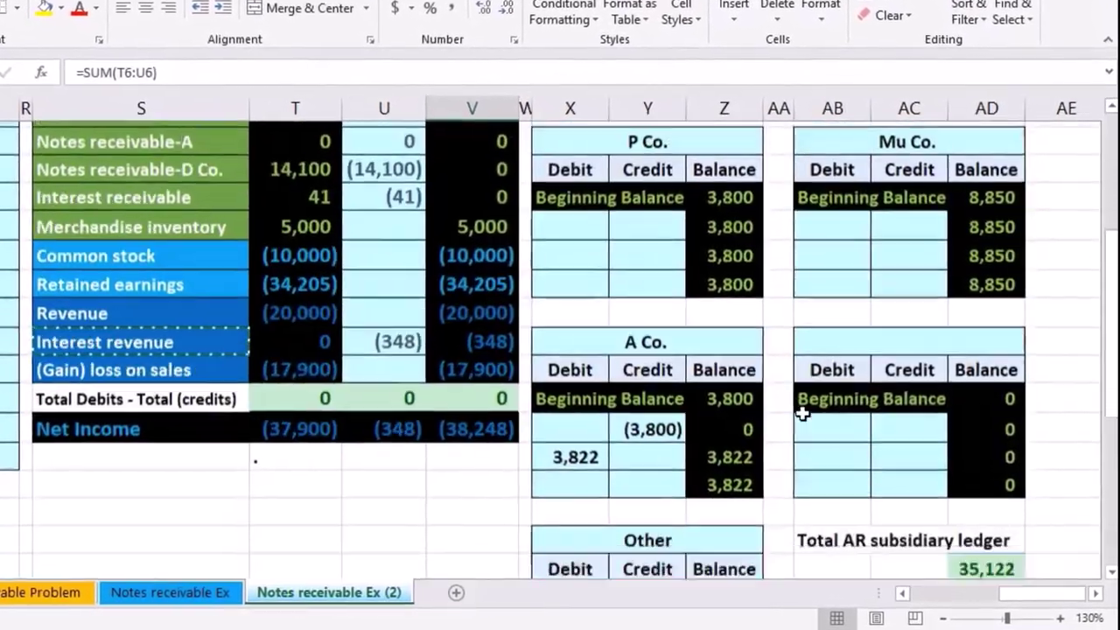
scroll(802, 414, down, 2)
click(969, 415)
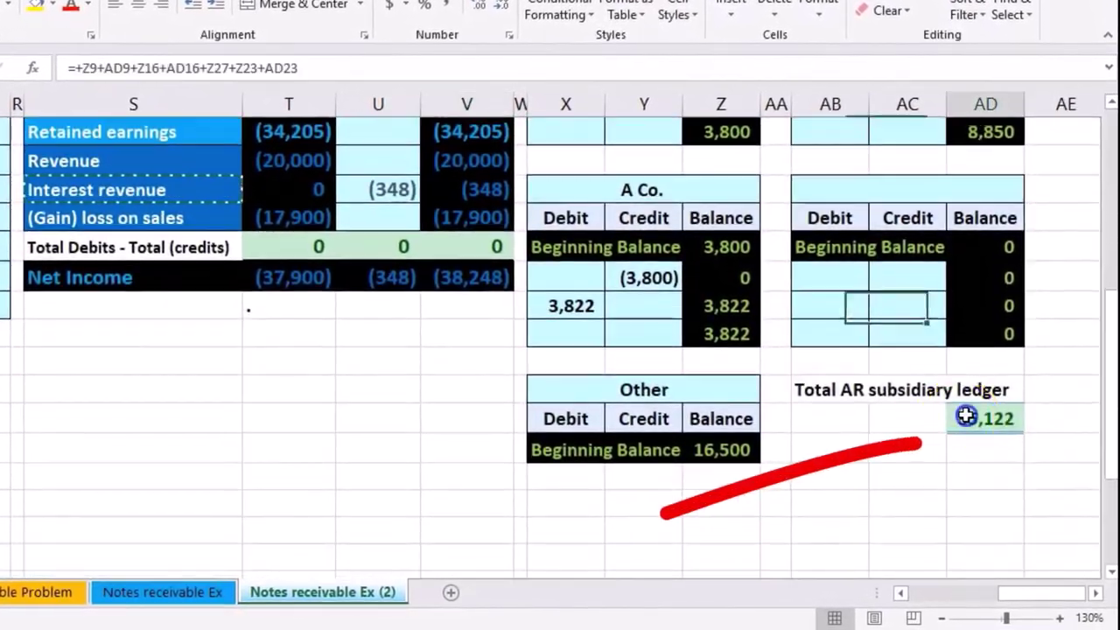
key(F2)
key(Return)
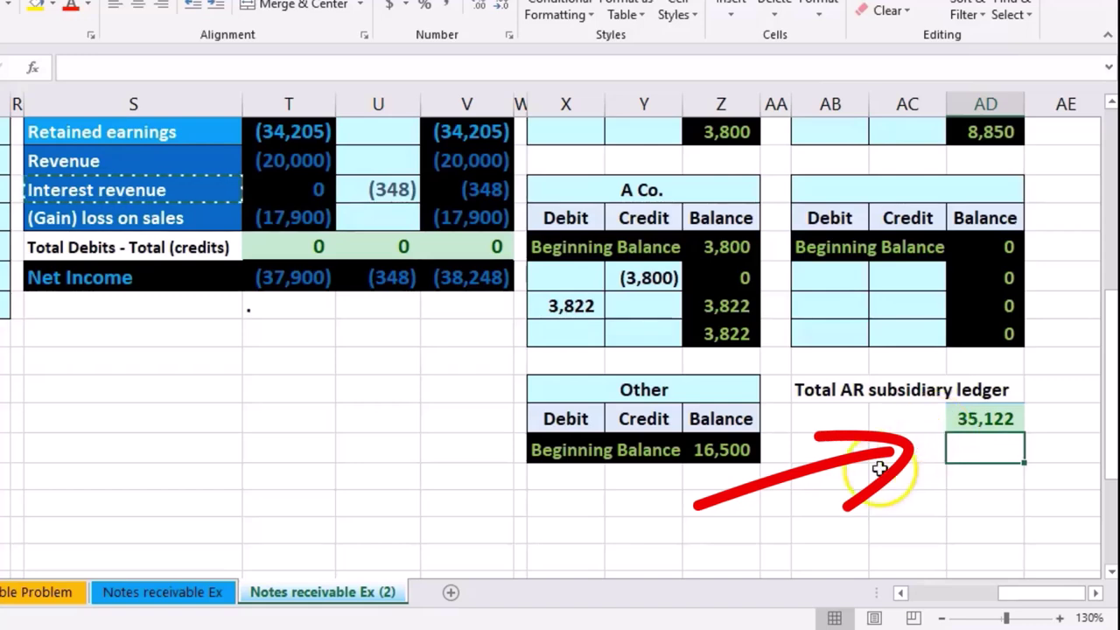
scroll(472, 534, up, 5)
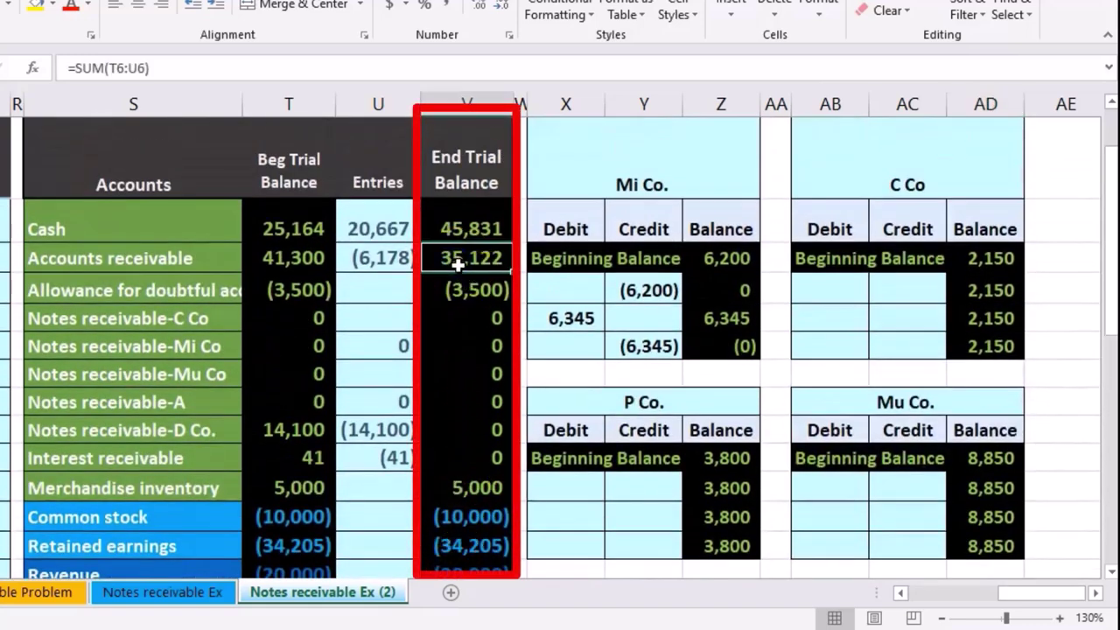
Review the 8/7 Mu Co. note transaction and check Mu Co.'s beginning balance in the subsidiary ledger.
drag(1024, 600, 930, 599)
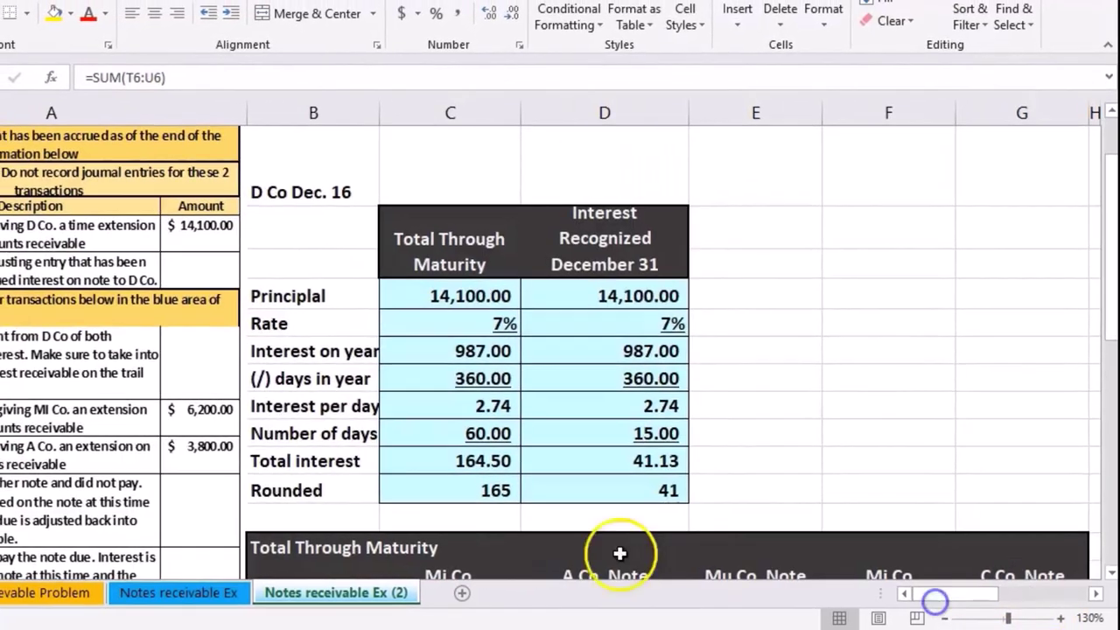
scroll(372, 506, down, 2)
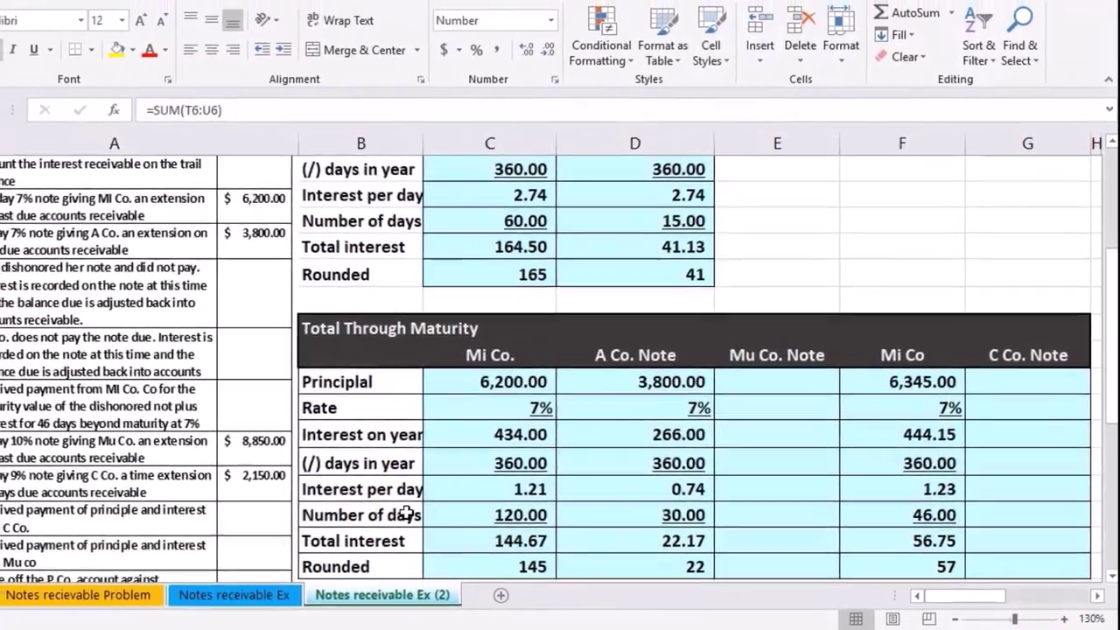
scroll(407, 515, down, 1)
scroll(411, 516, up, 2)
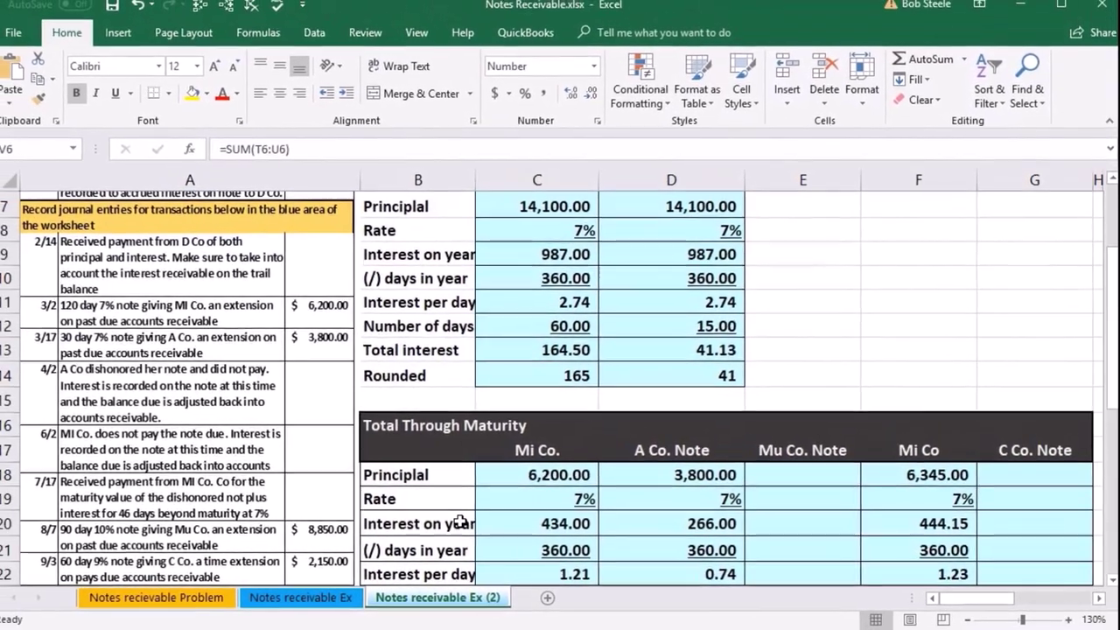
scroll(453, 521, down, 1)
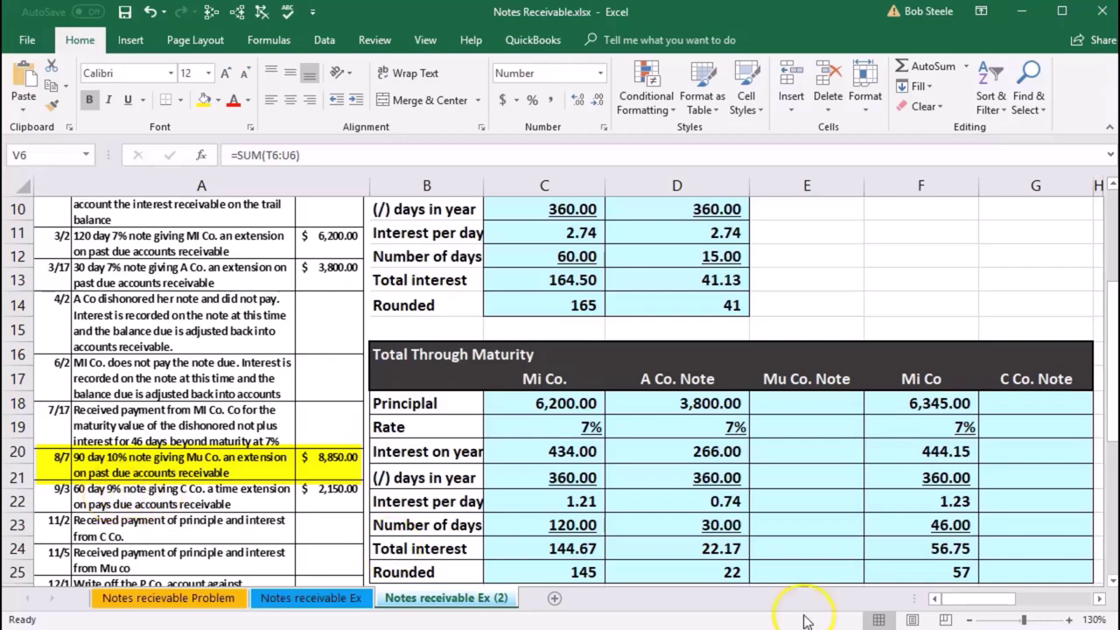
drag(960, 606, 1048, 620)
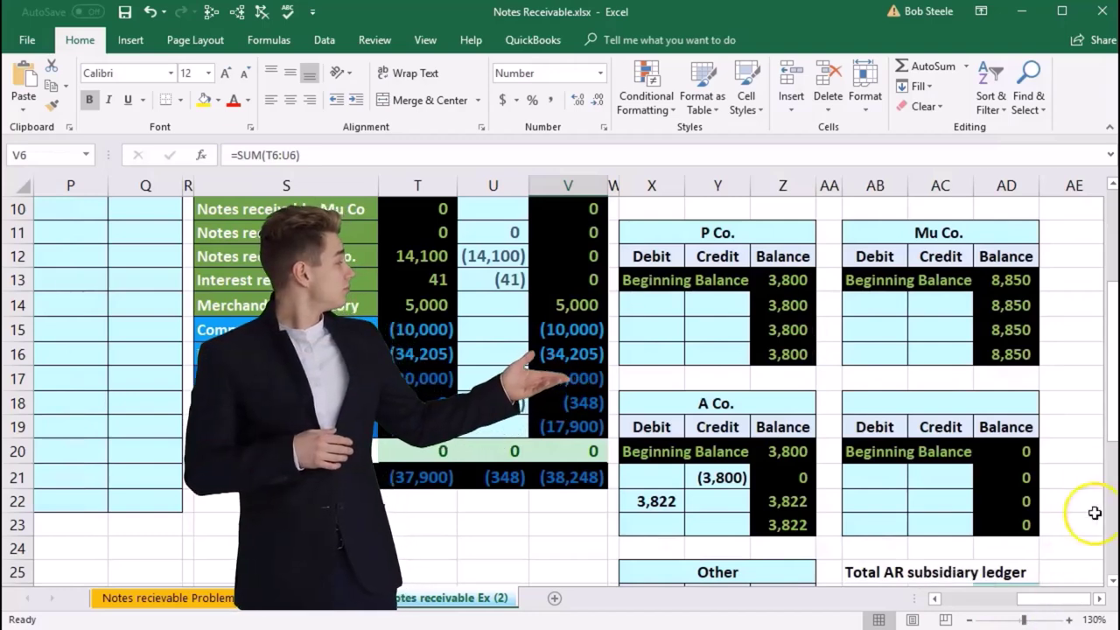
click(1008, 280)
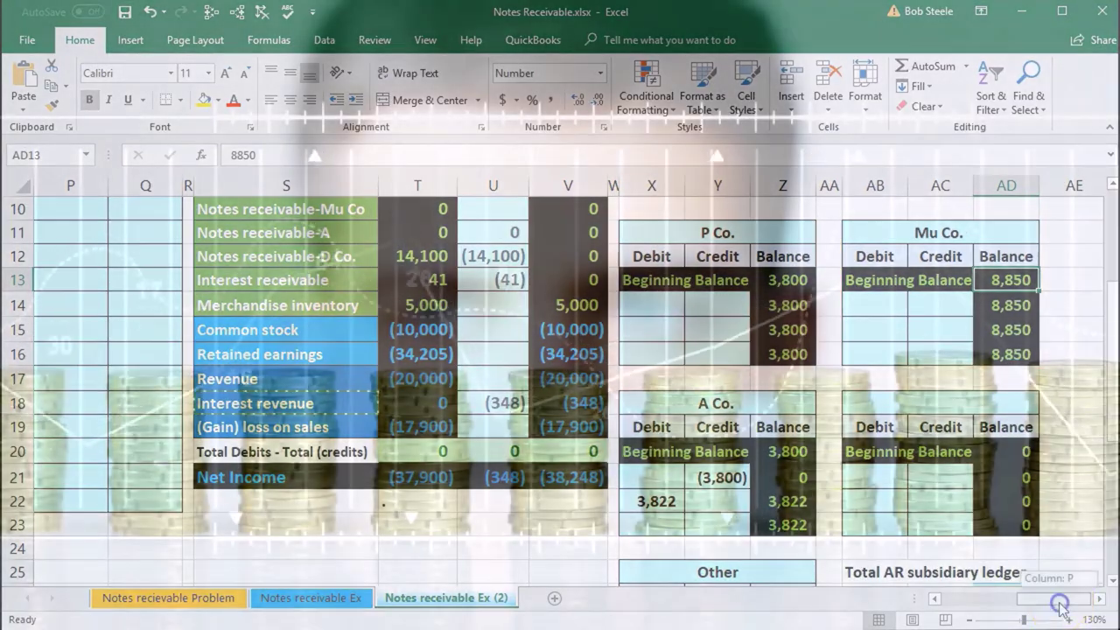
Enter the date 8/7 in cell N5, the first Date row of the blank journal entry table.
drag(1067, 599, 1000, 607)
scroll(515, 452, up, 3)
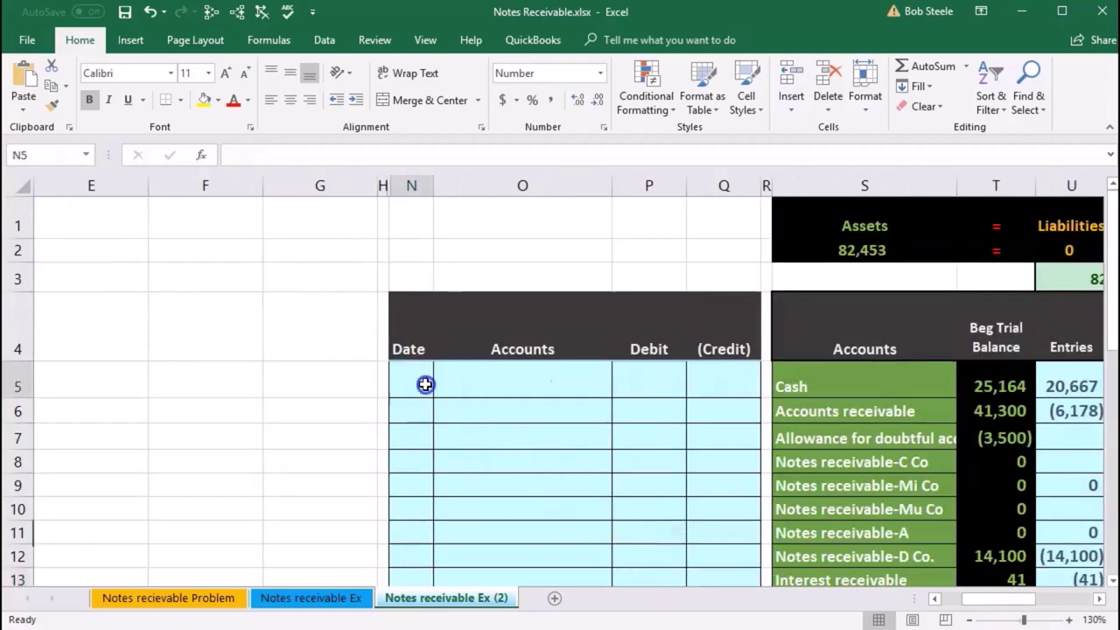
text(8)
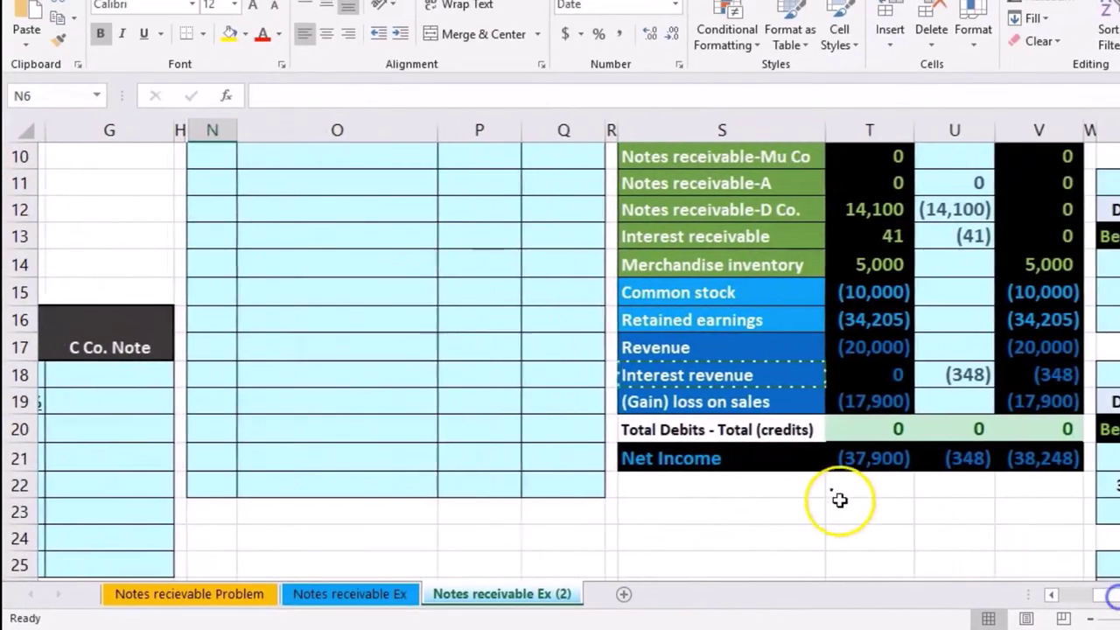
Copy the Accounts receivable name from the trial balance into cell O6, the second Accounts row of the 8/7 entry.
scroll(902, 525, up, 1)
scroll(819, 496, up, 3)
click(370, 366)
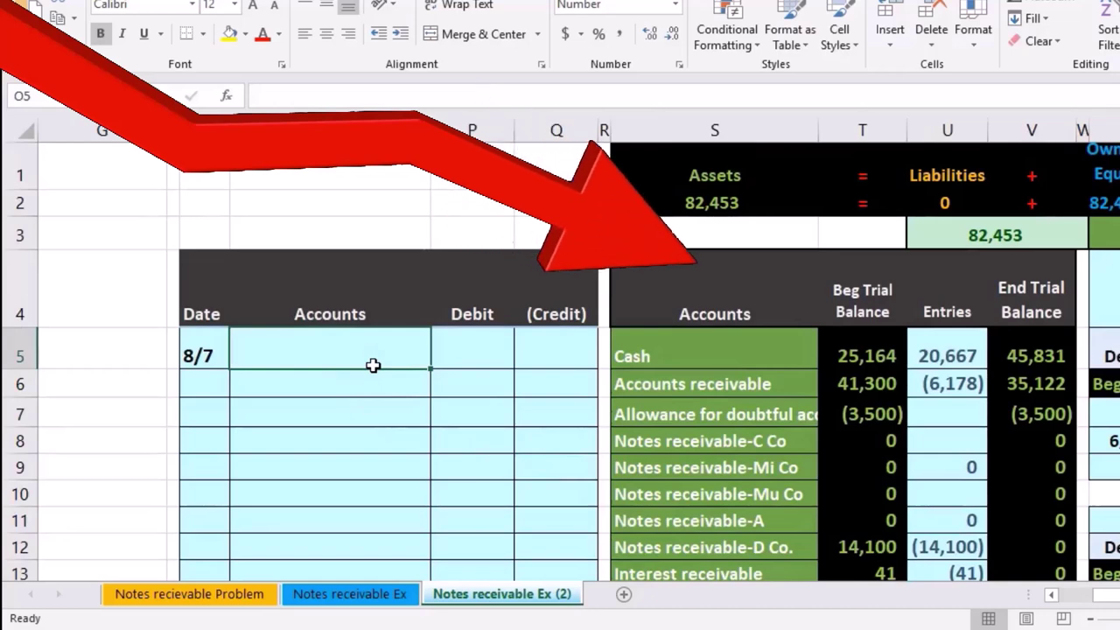
click(689, 386)
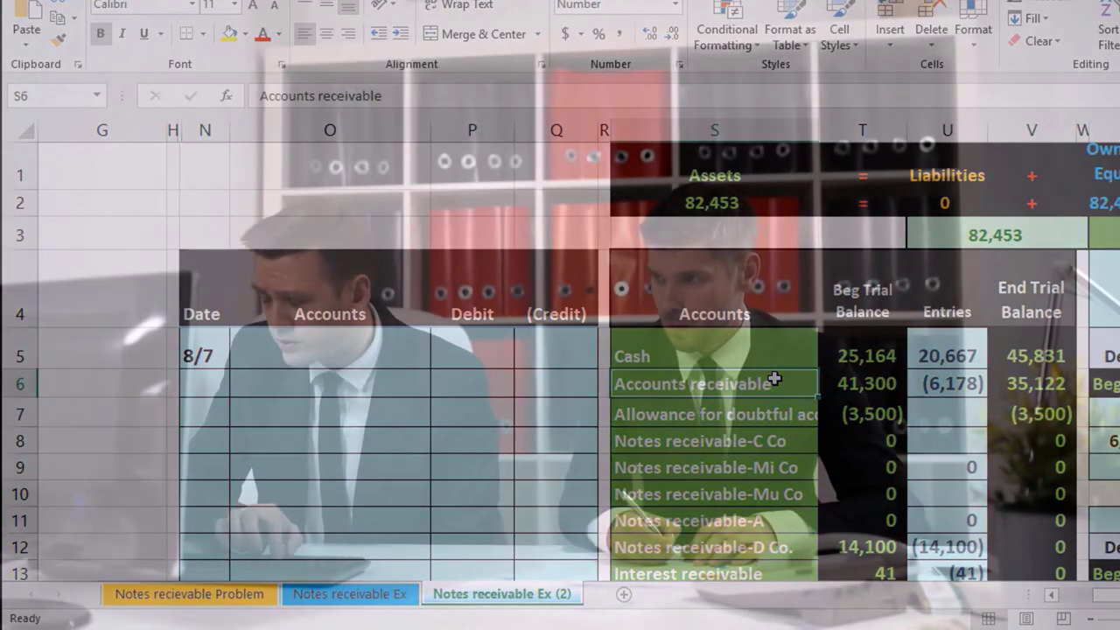
right_click(775, 380)
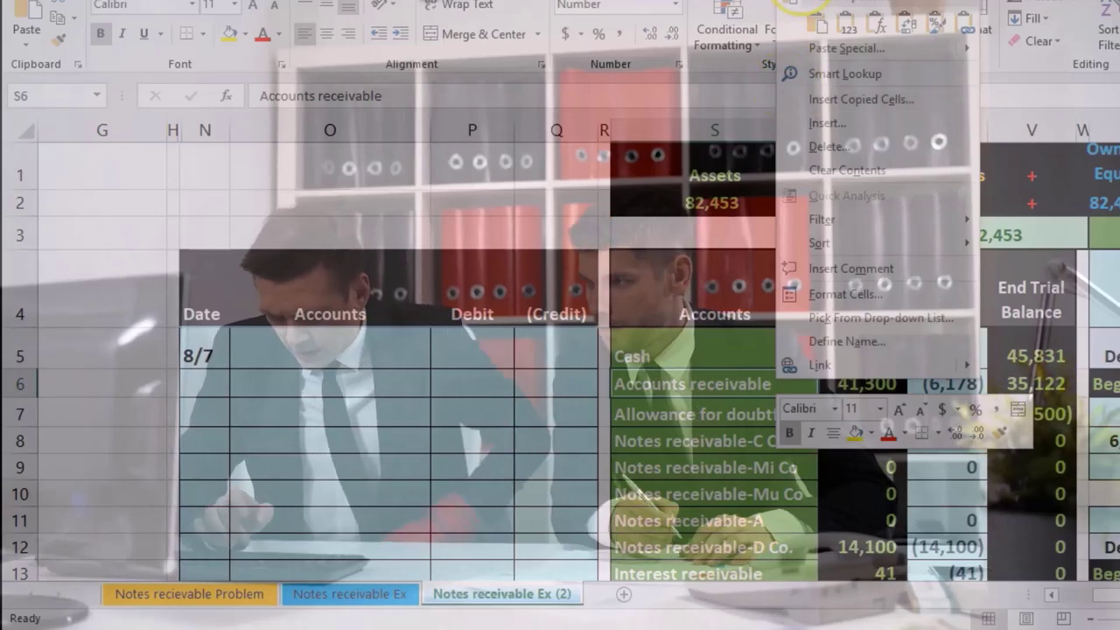
key(ctrl+c)
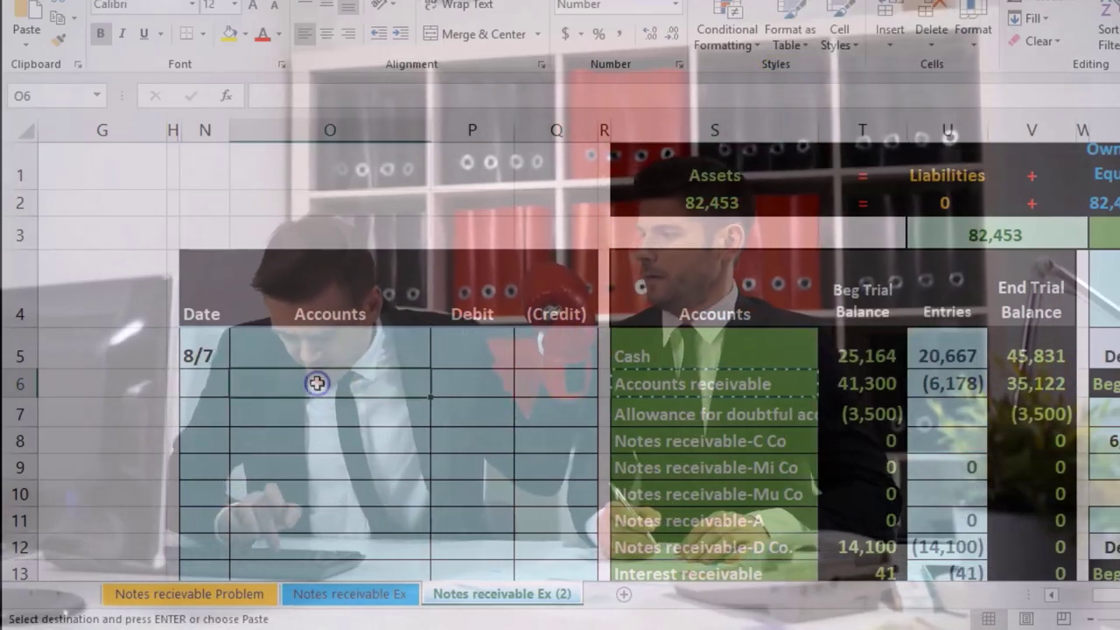
right_click(317, 383)
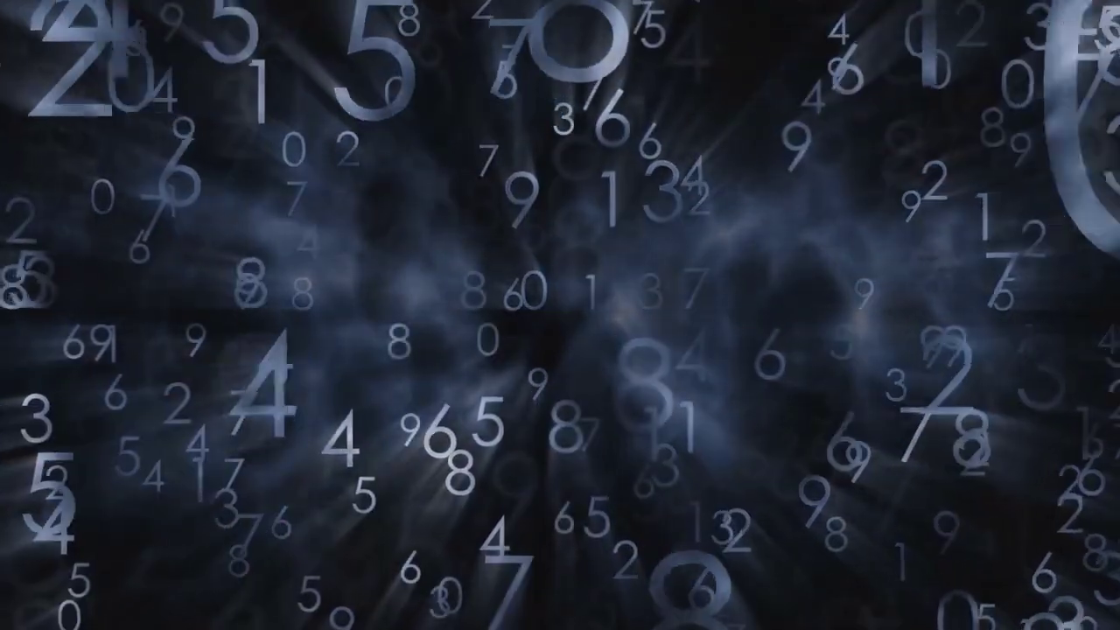
Check Mu Co.'s balance in the subsidiary ledger and enter -8850 as the Accounts receivable credit in cell Q6.
click(538, 391)
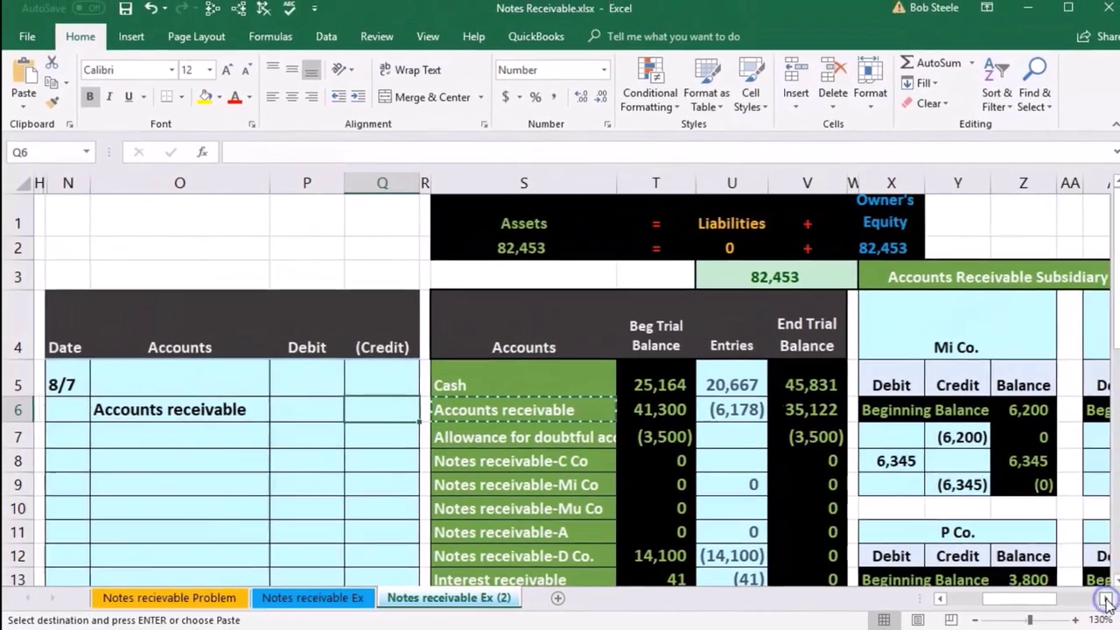
click(1101, 602)
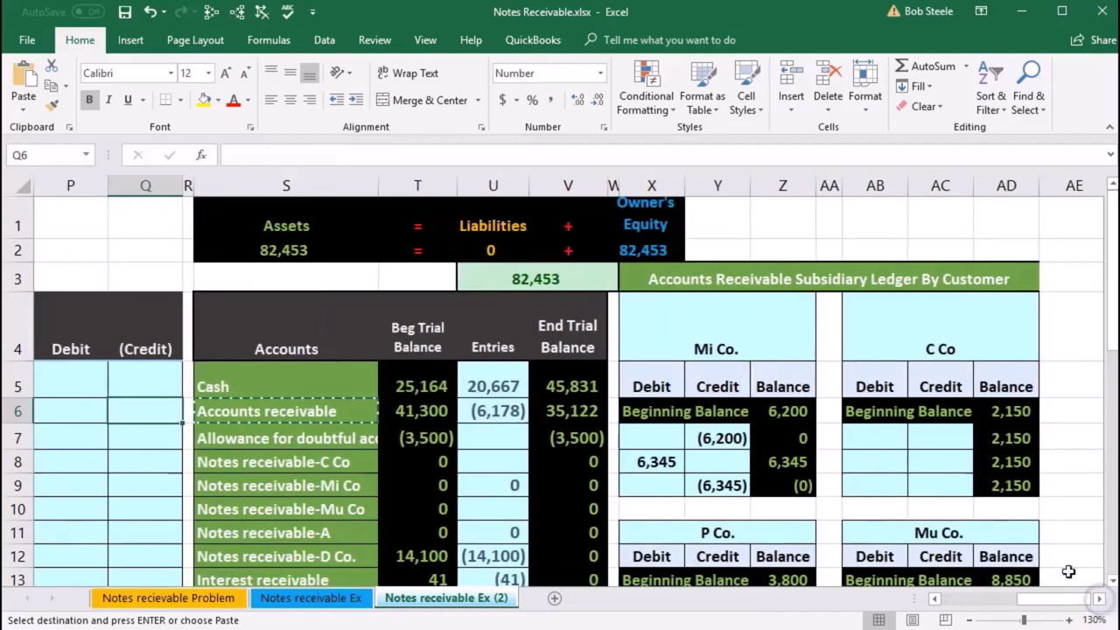
scroll(947, 531, down, 2)
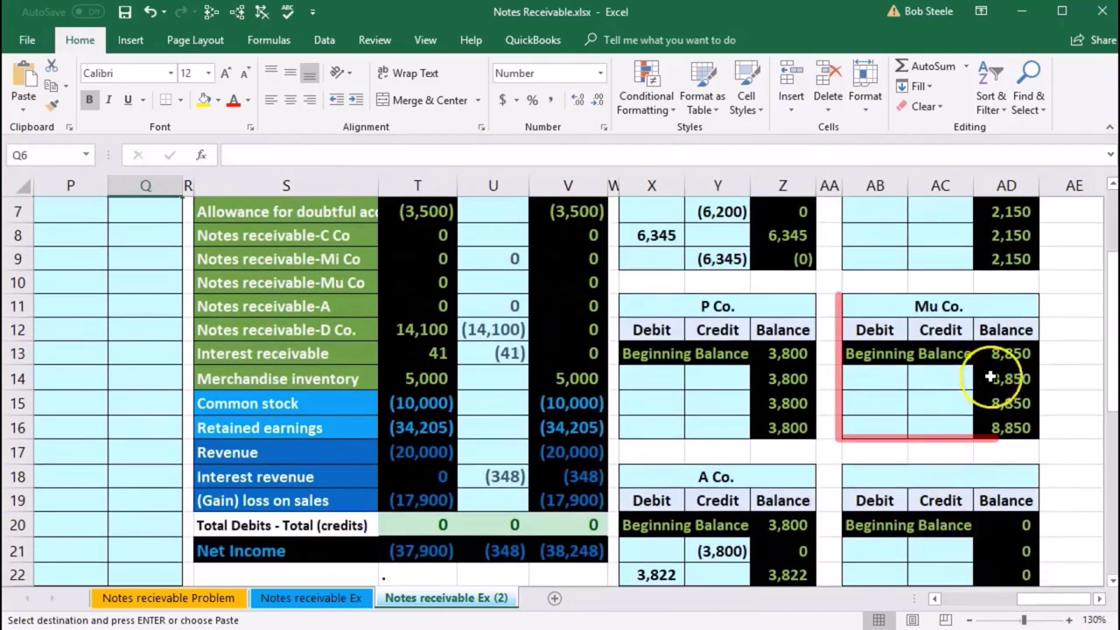
drag(1057, 599, 1019, 599)
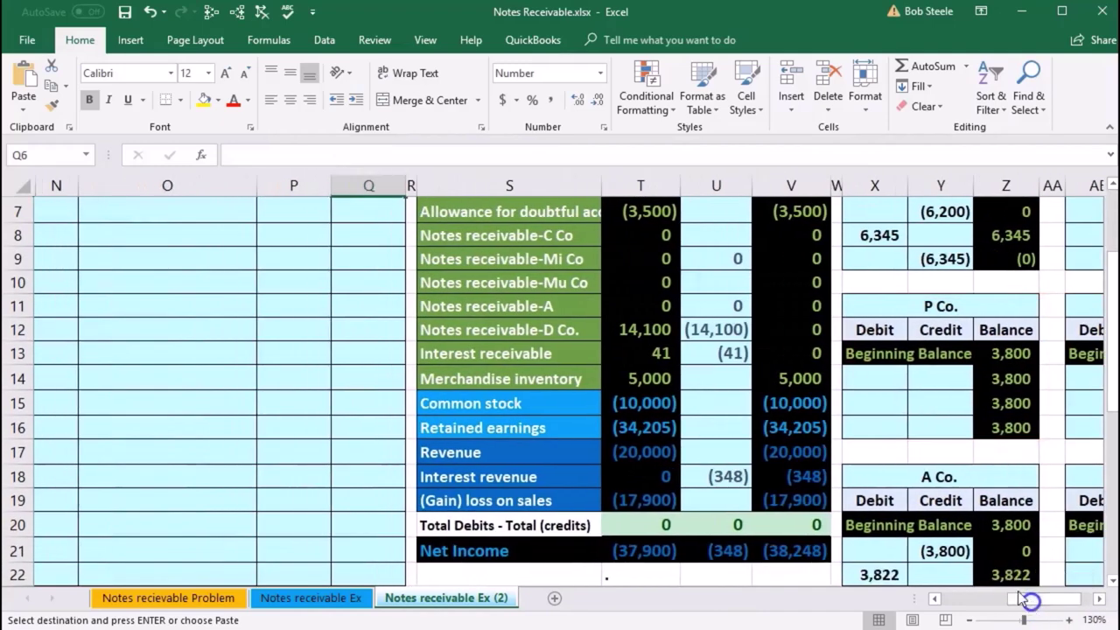
scroll(362, 483, up, 1)
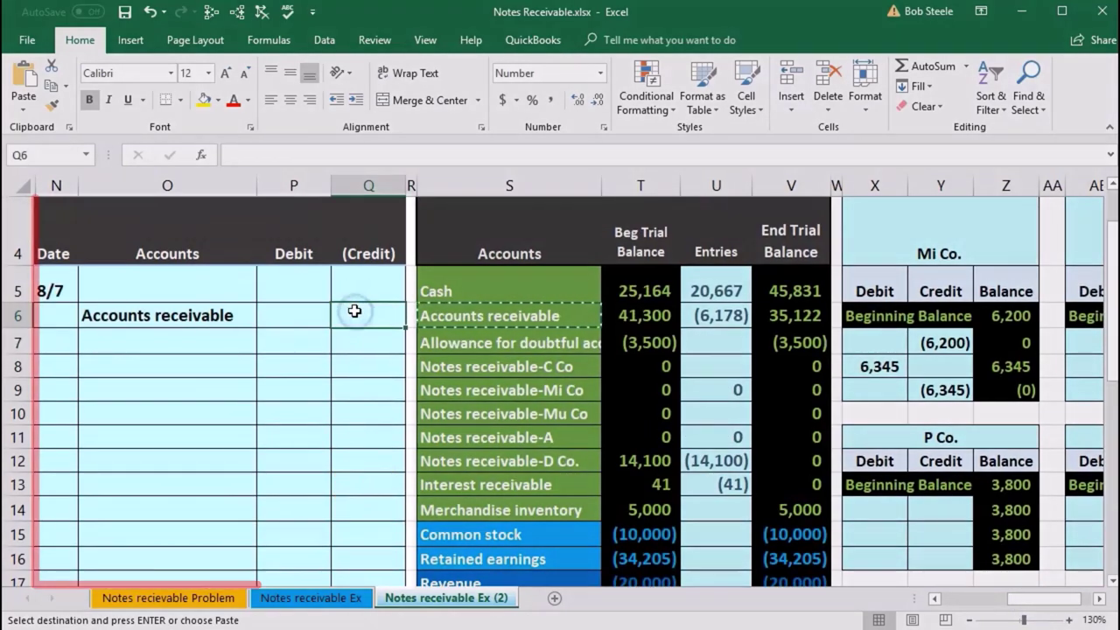
text(-)
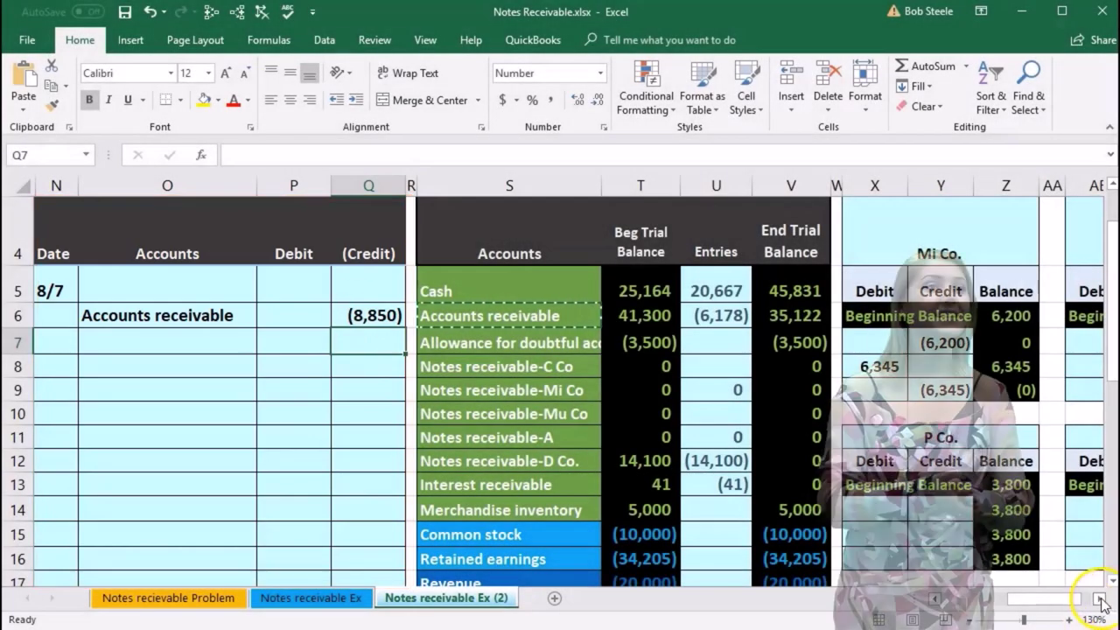
Replace the credit in cell Q6 with the formula -AD13, referencing Mu Co.'s beginning balance in the subsidiary ledger.
click(1100, 599)
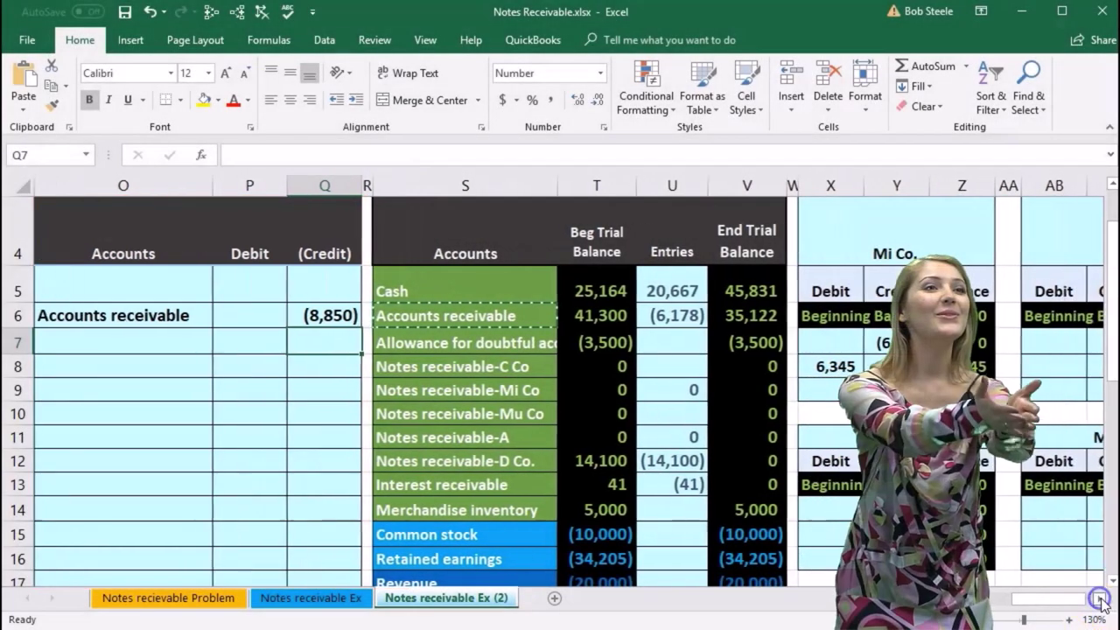
click(1100, 600)
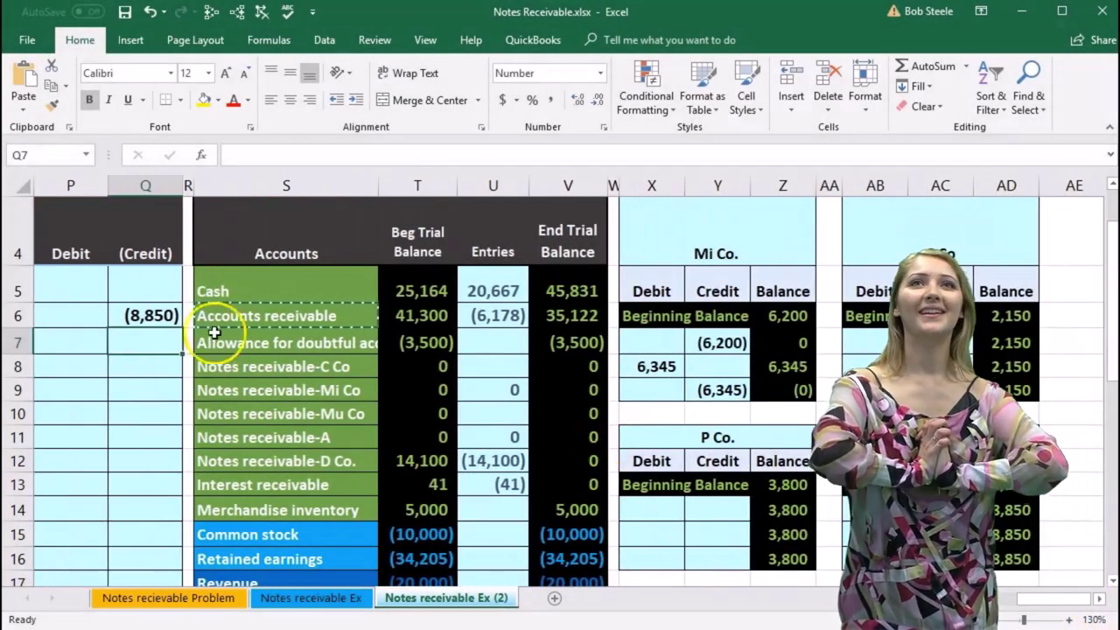
click(144, 317)
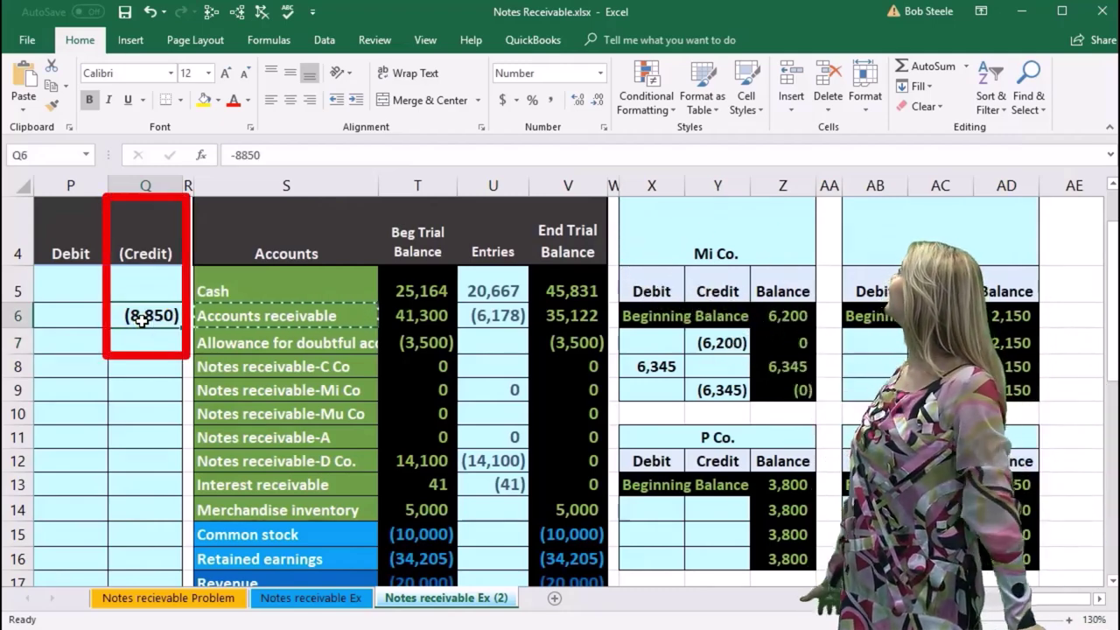
text(-)
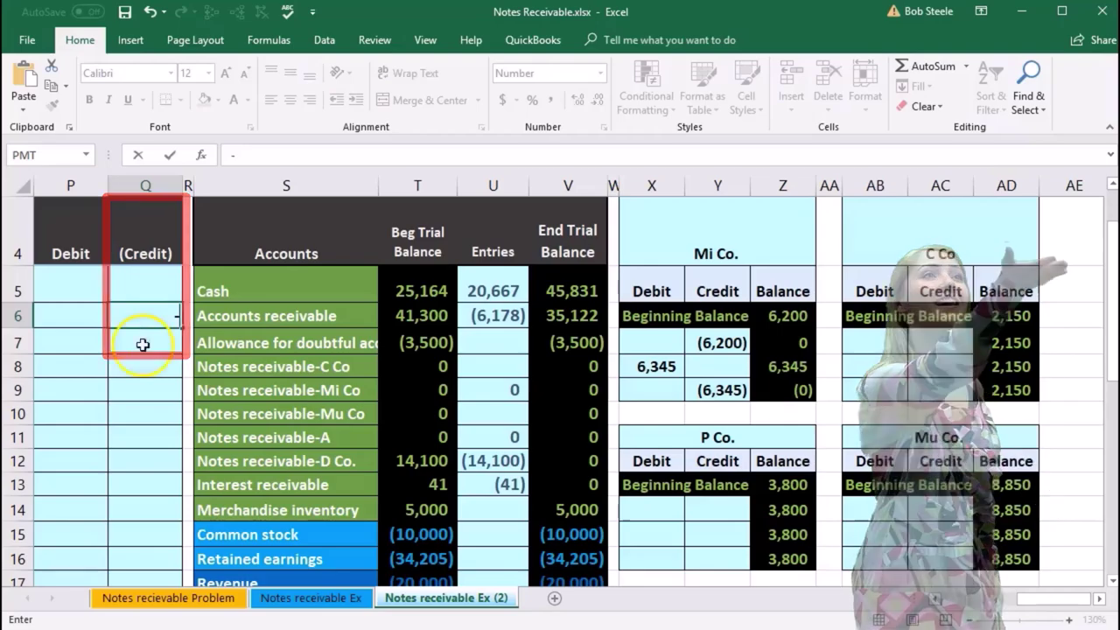
click(999, 559)
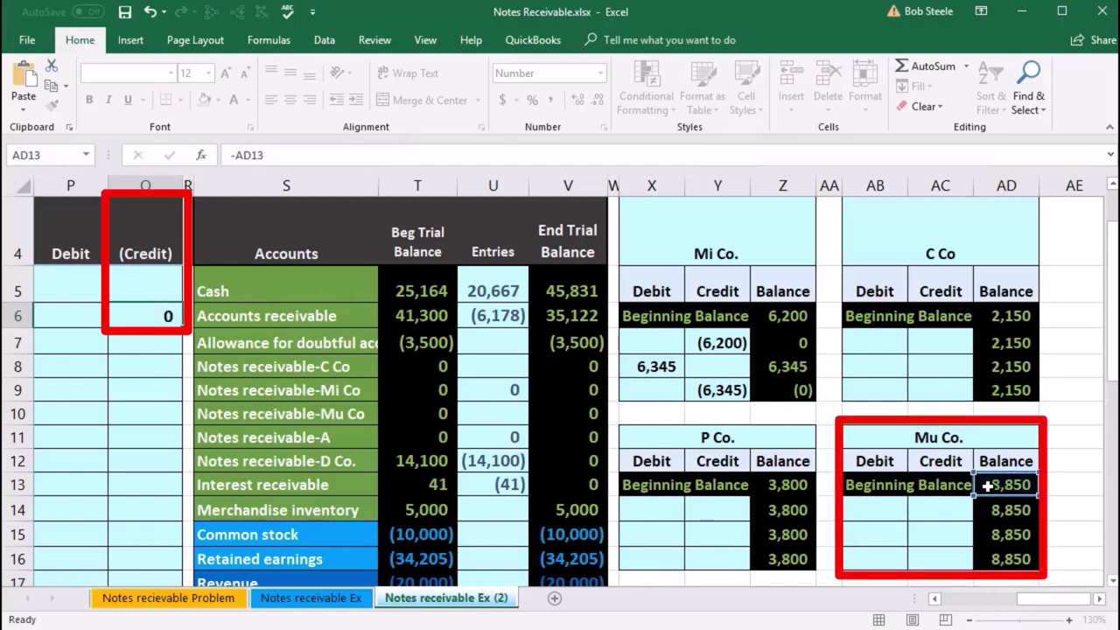
key(Return)
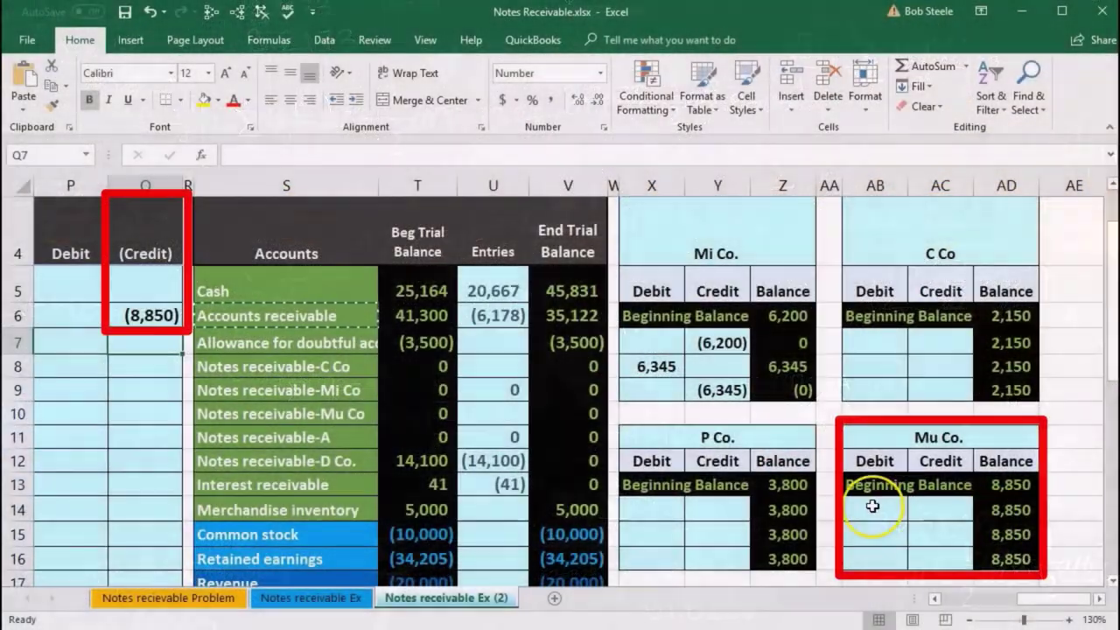
Enter the formula -Q6 in Debit cell P5 to offset the Accounts receivable credit.
drag(875, 510, 941, 539)
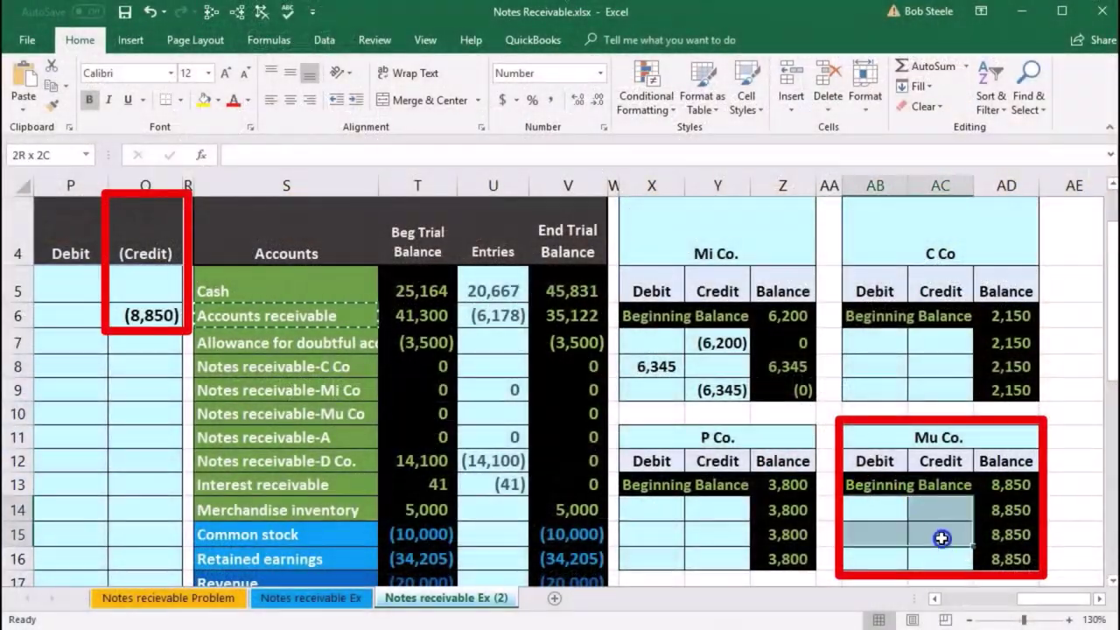
click(1011, 515)
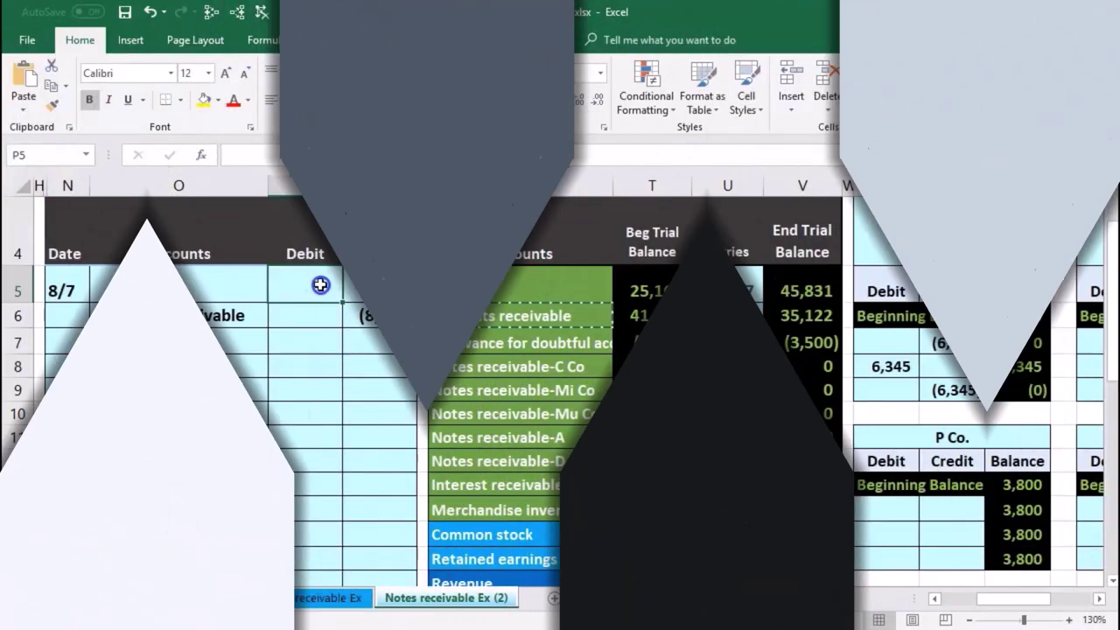
text(-Q6)
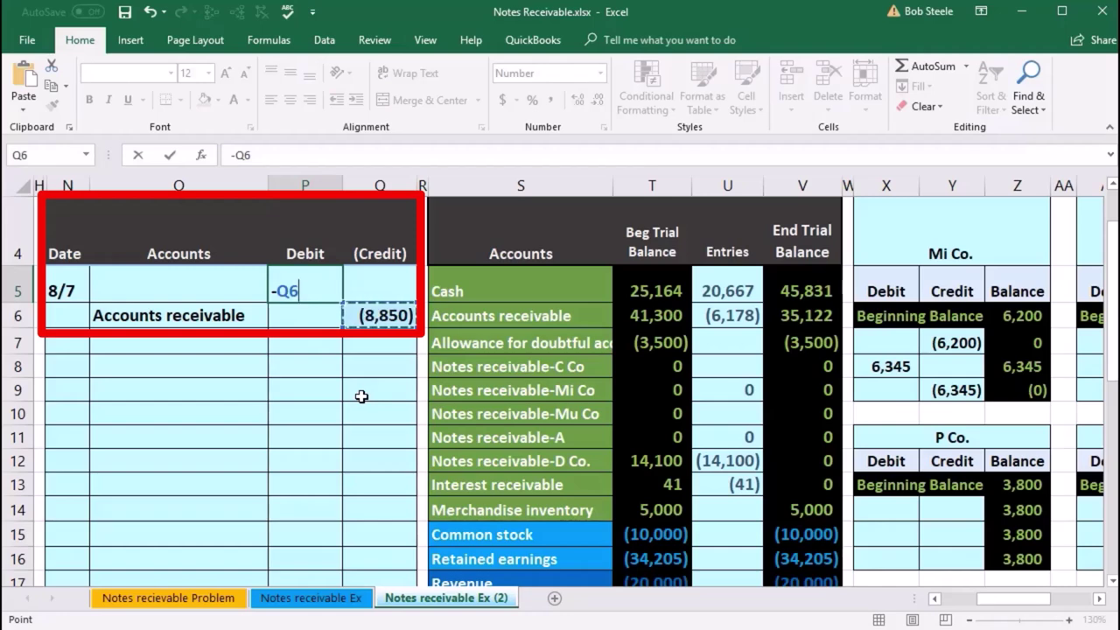
key(Return)
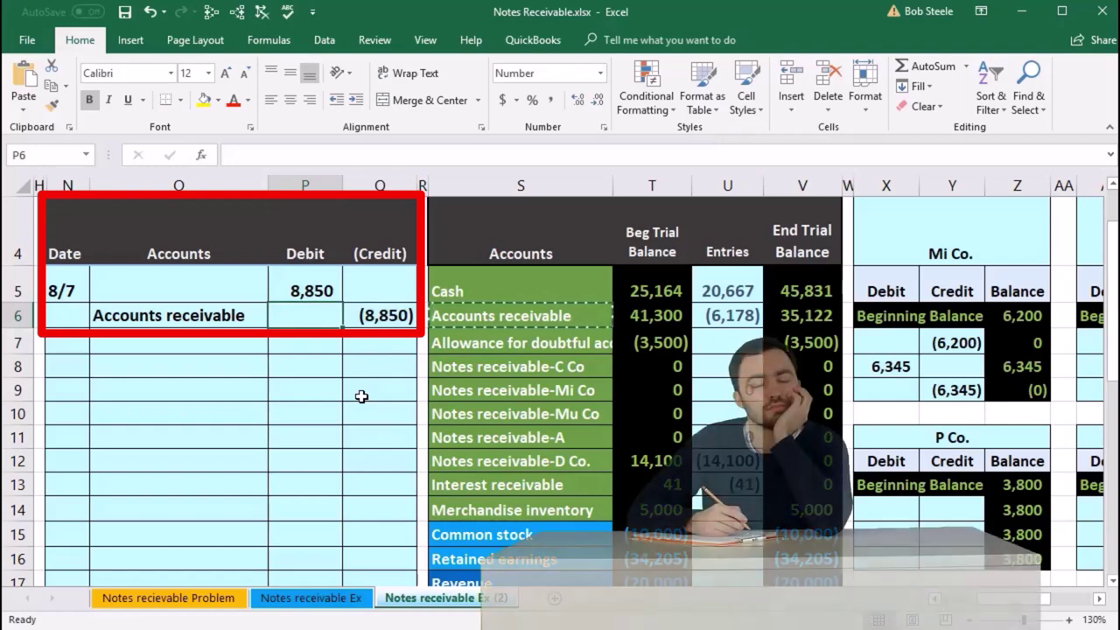
Copy the Notes receivable-Mu Co name from the trial balance into cell O5 as values and indent Accounts receivable in cell O6.
click(482, 413)
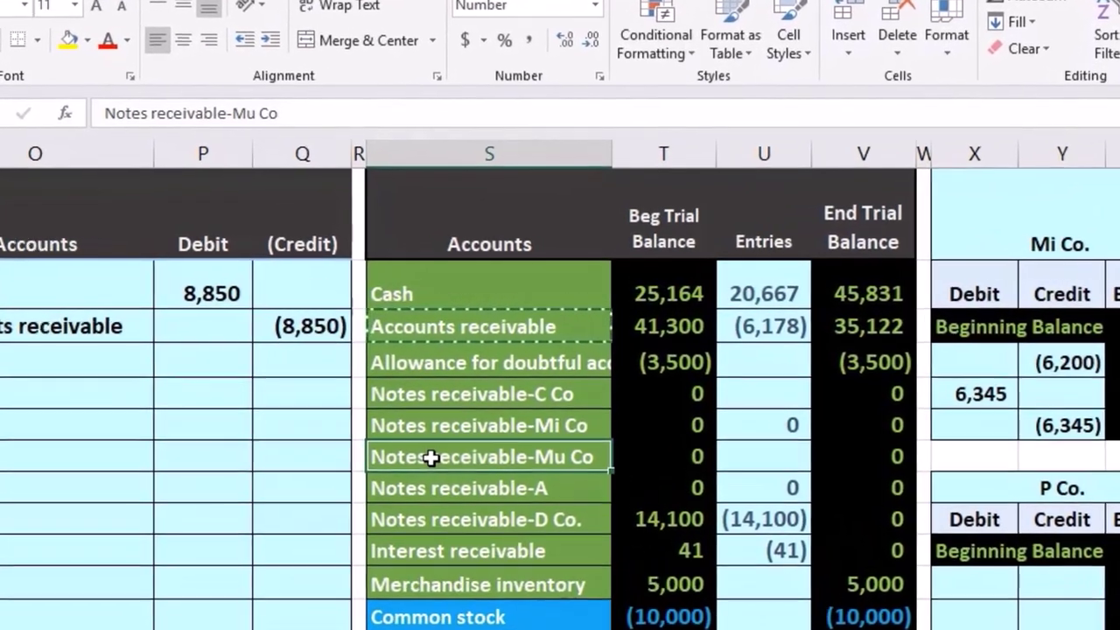
right_click(431, 457)
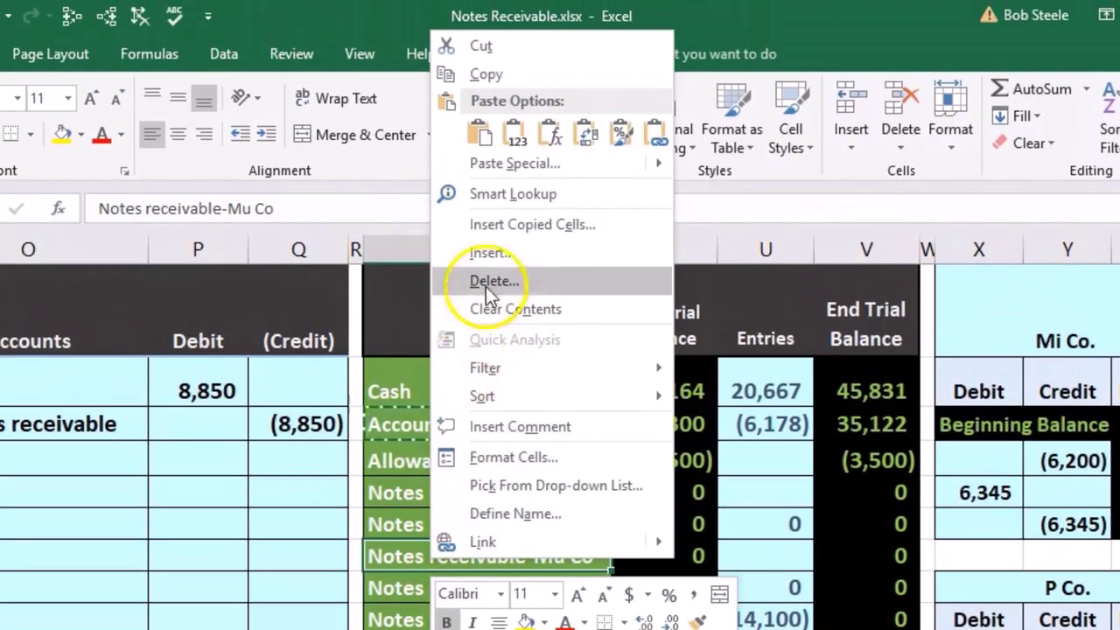
click(484, 74)
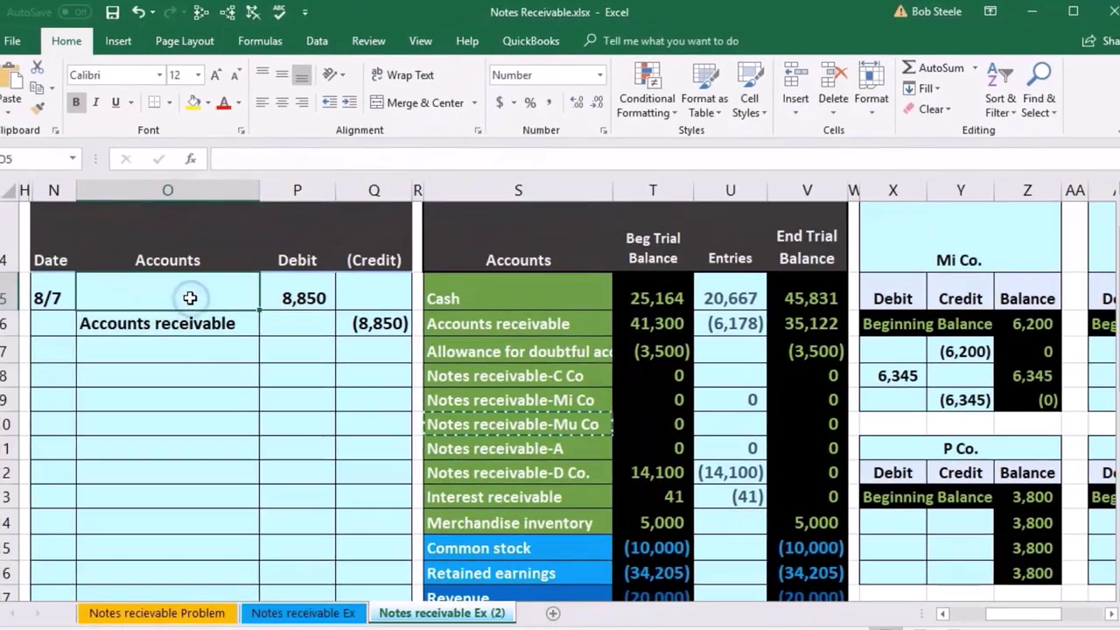
right_click(68, 383)
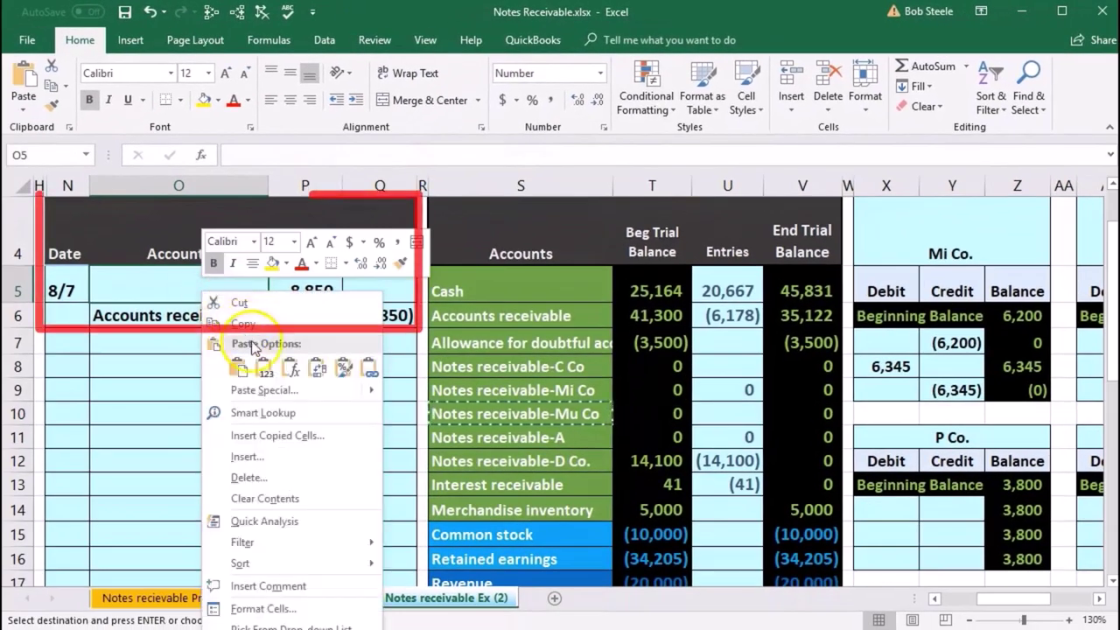
click(264, 368)
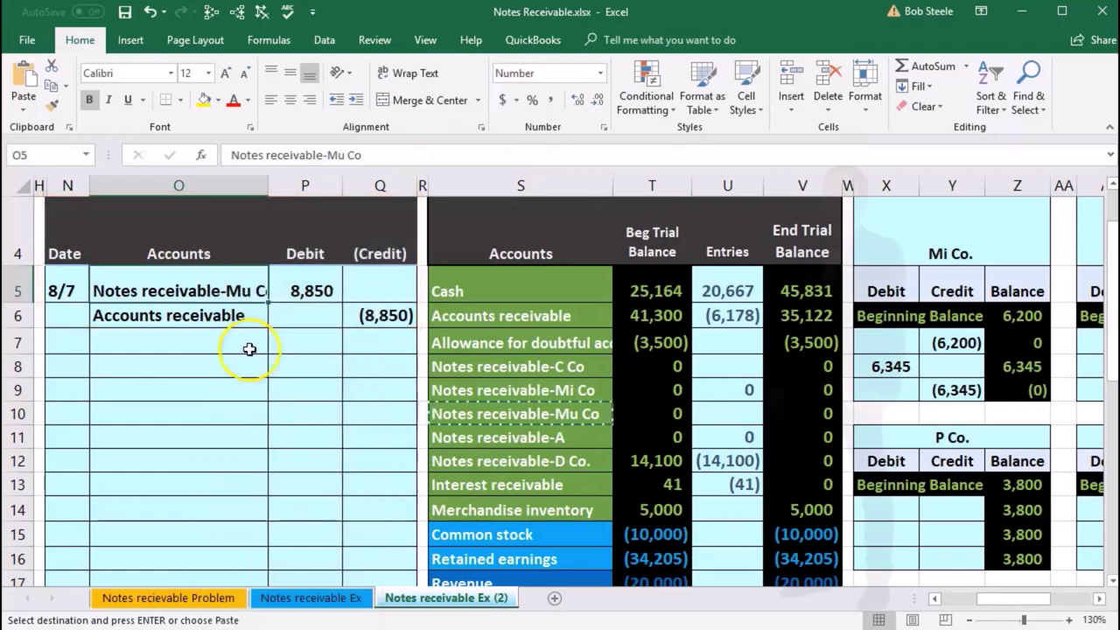
click(217, 316)
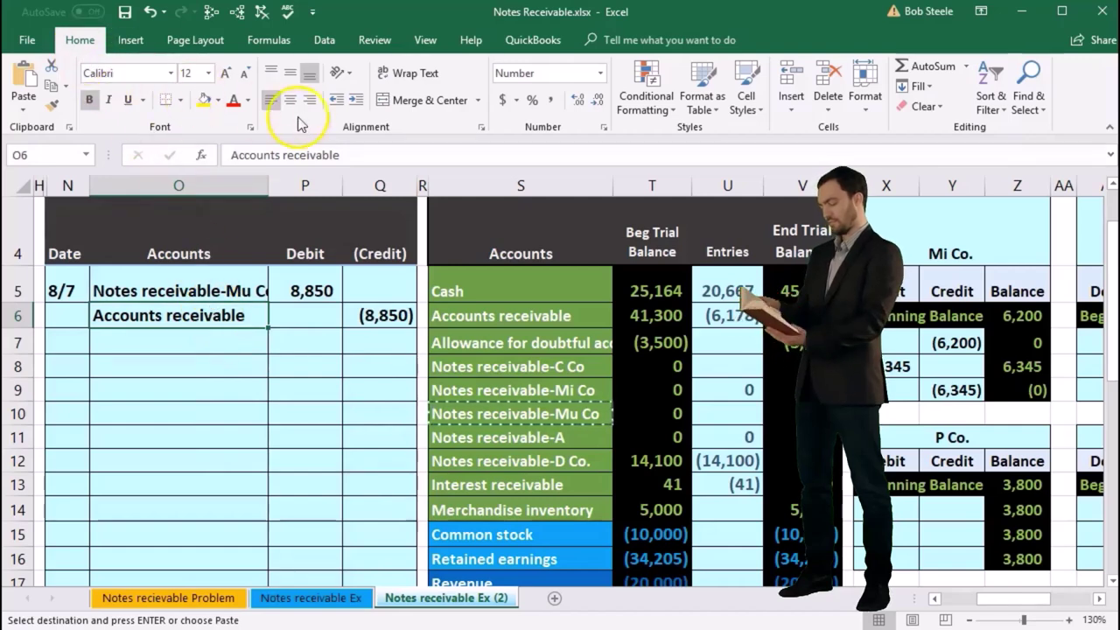
click(356, 100)
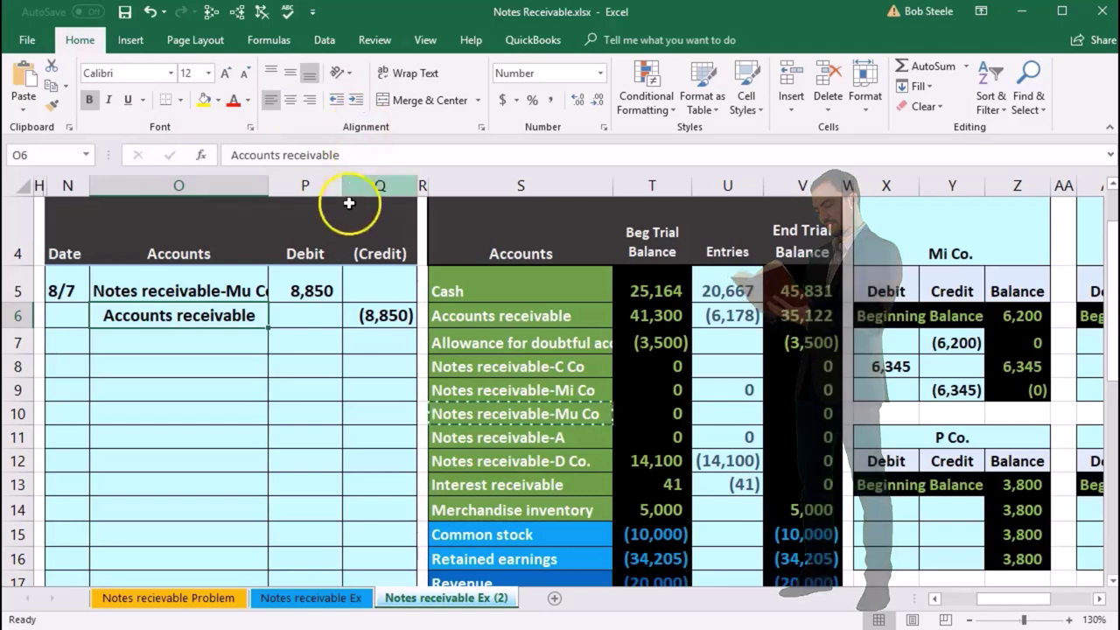
Post the 8/7 debit to the Notes receivable-Mu Co row by entering =P5 in Entries cell U10 of the trial balance.
click(252, 281)
drag(252, 281, 292, 279)
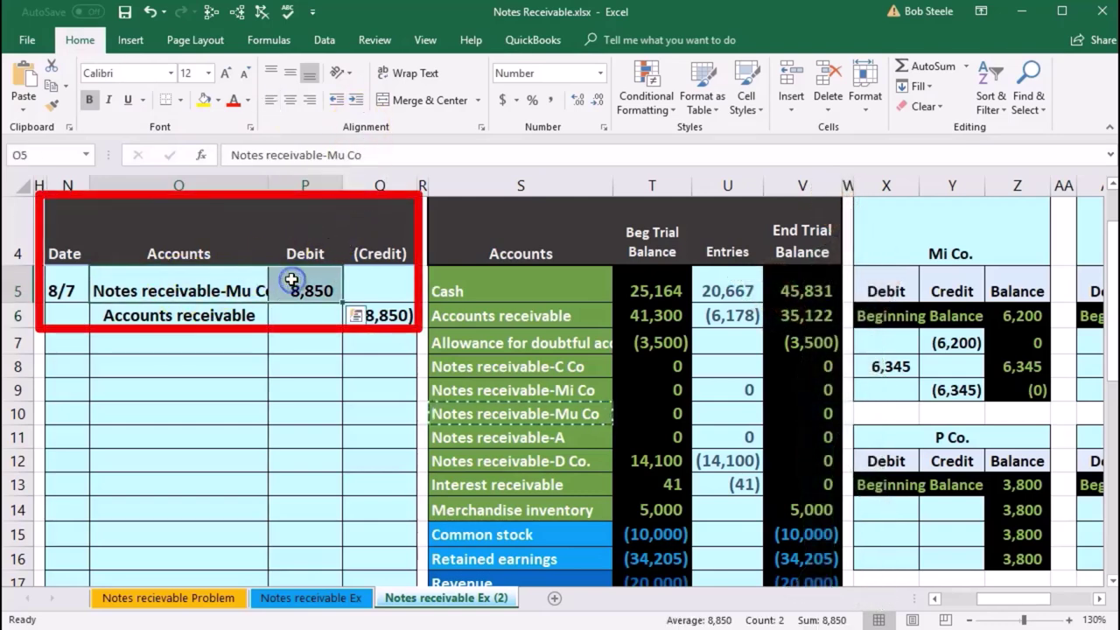
drag(487, 413, 662, 423)
click(717, 415)
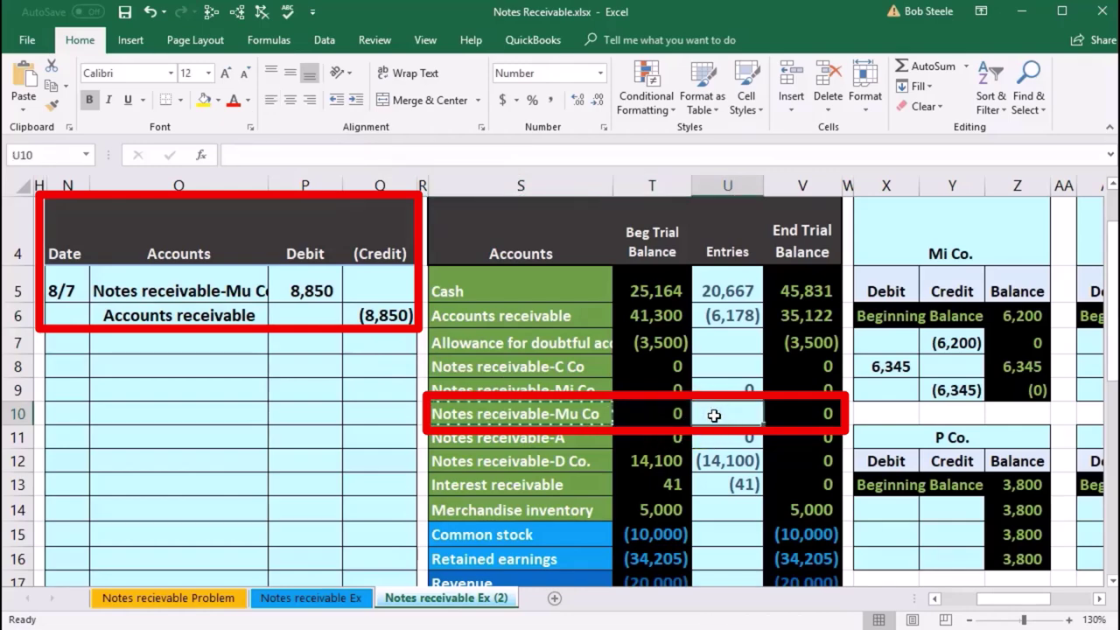
text(=)
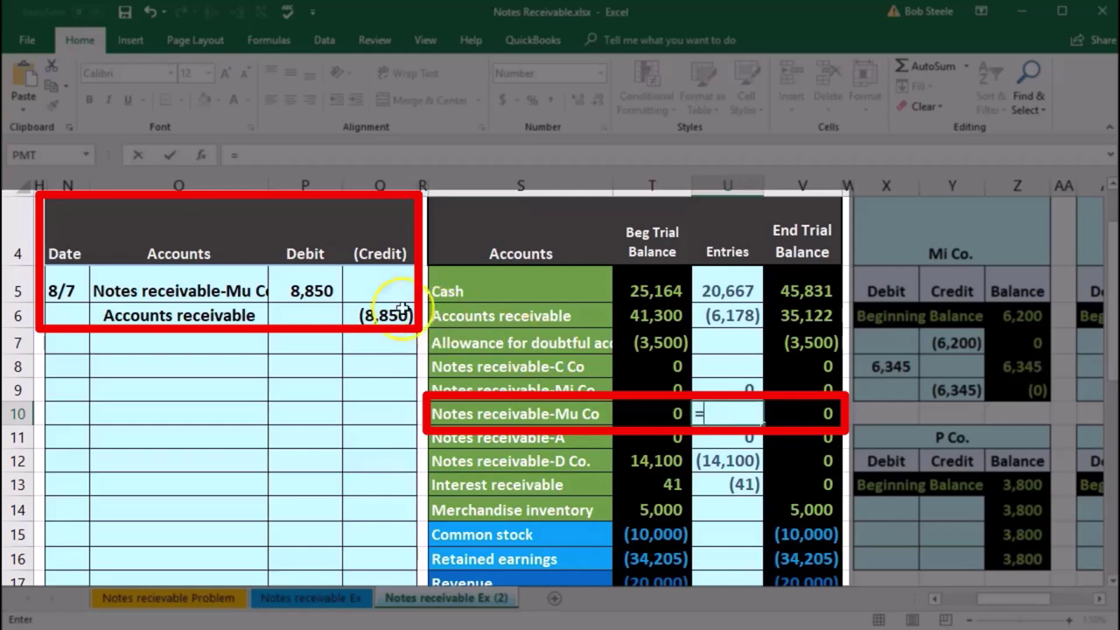
click(324, 287)
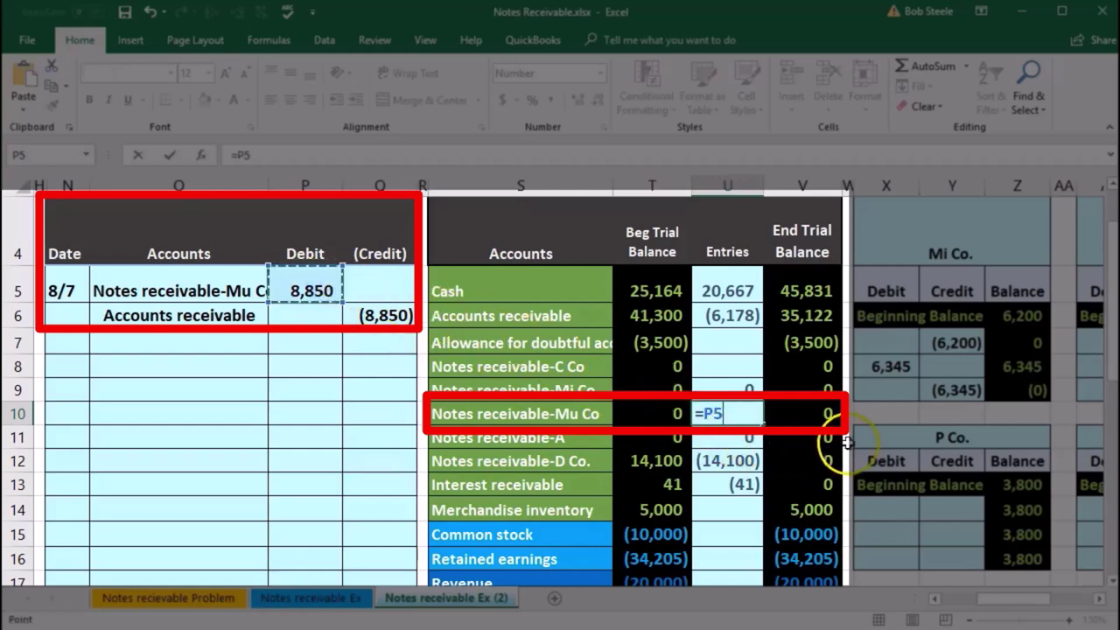
key(Return)
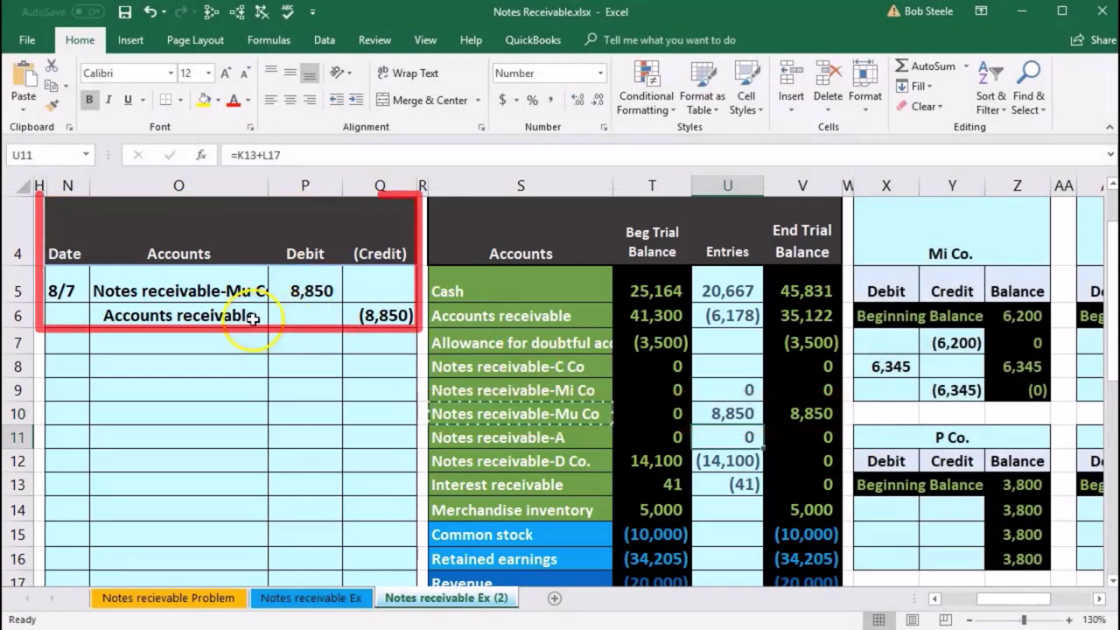
Post the 8/7 credit to Accounts receivable by appending +Q6 to the formula in Entries cell U6 of the trial balance.
drag(252, 319, 375, 319)
drag(470, 320, 652, 316)
click(728, 308)
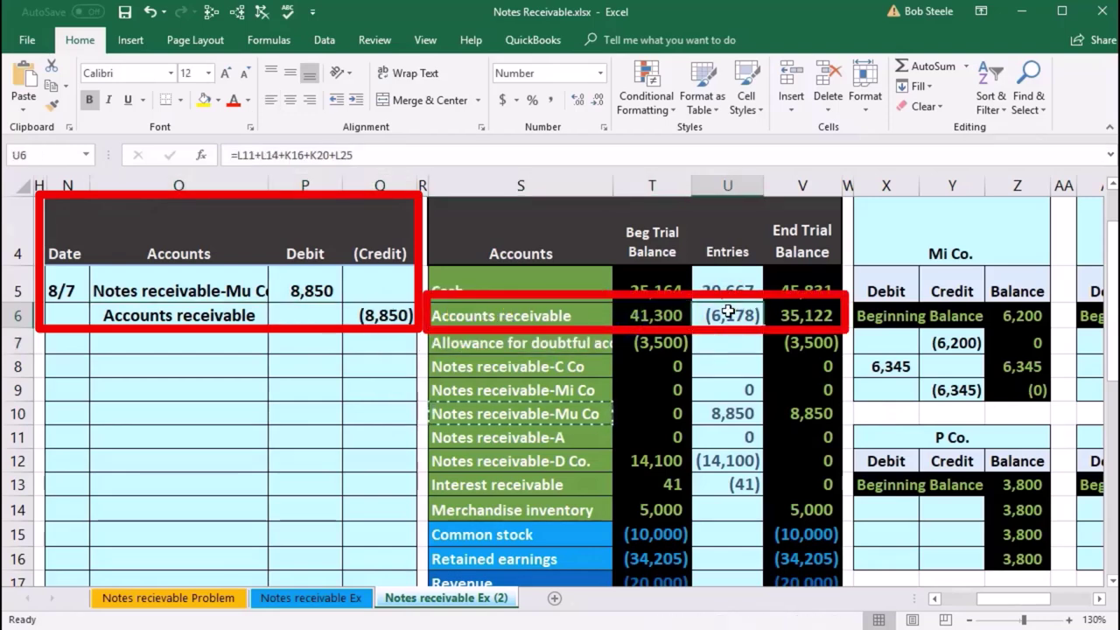
double_click(728, 312)
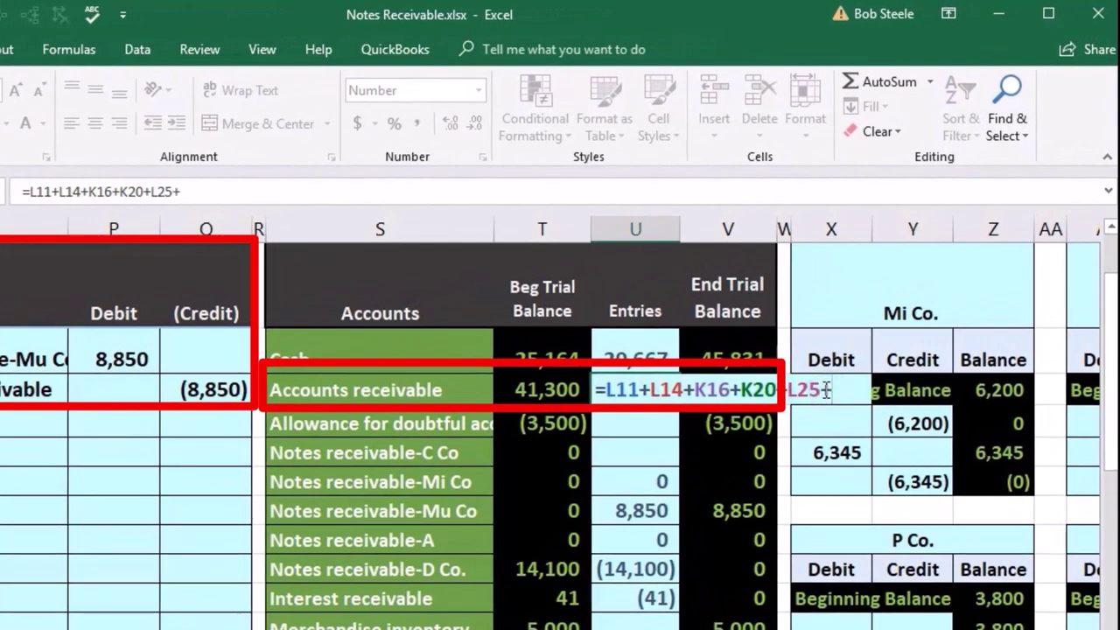
click(207, 383)
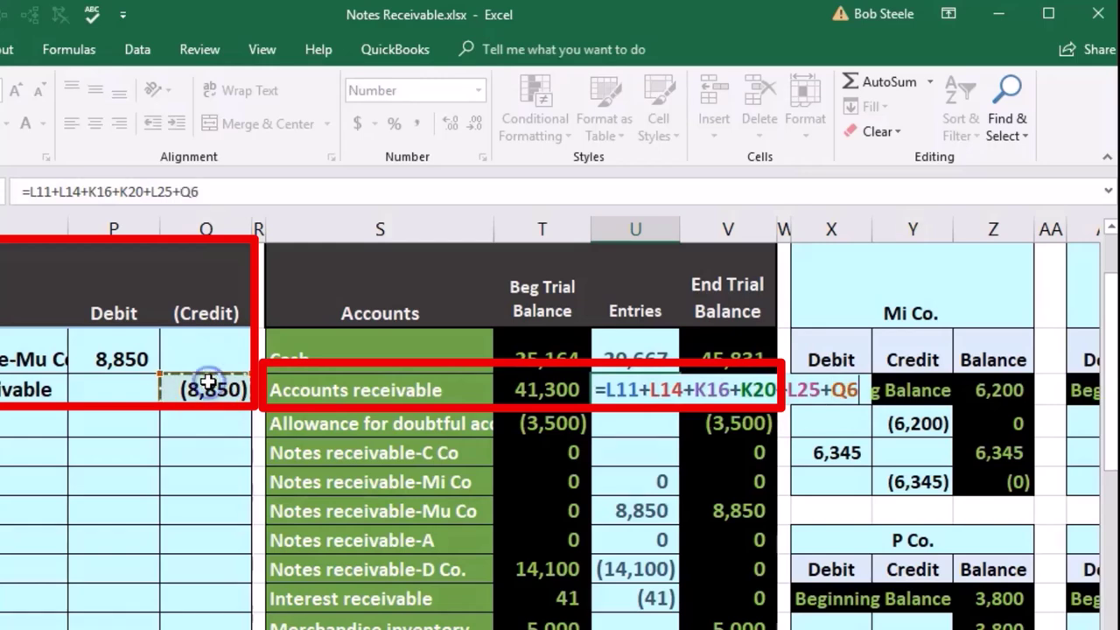
key(Return)
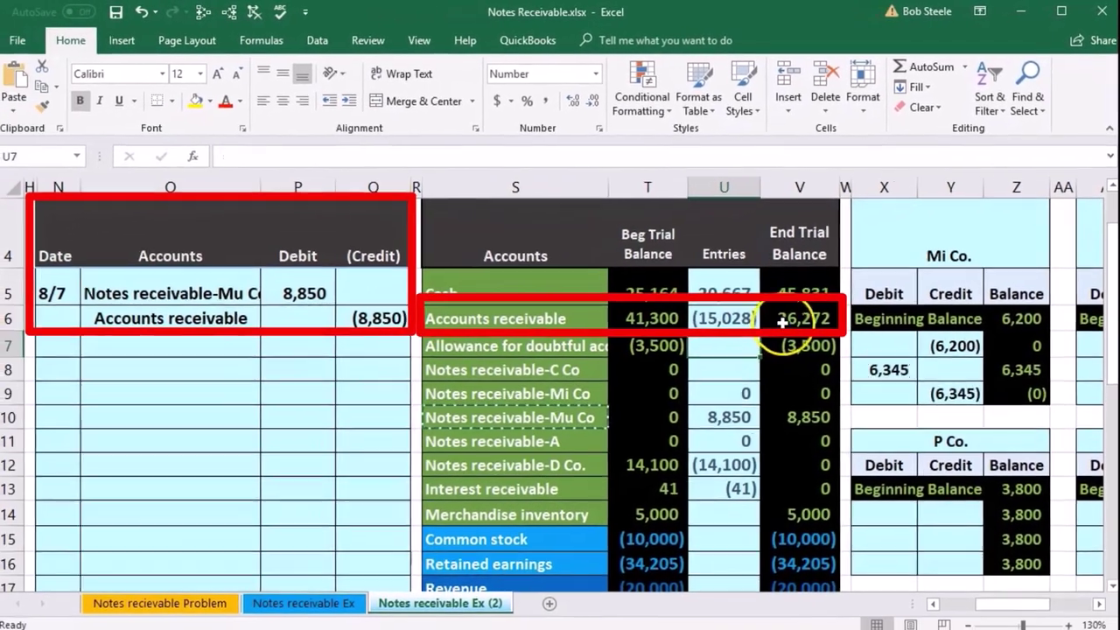
Post the 8/7 credit to the Mu Co. subsidiary ledger by entering =Q6 in Credit cell AC14.
click(782, 322)
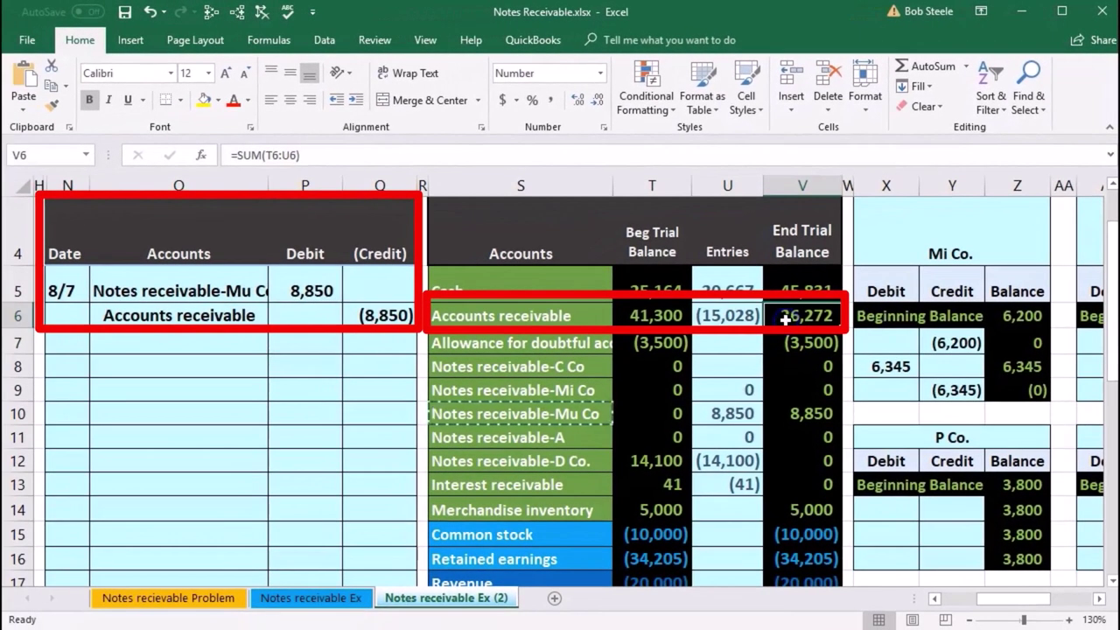
click(1099, 598)
click(1099, 598)
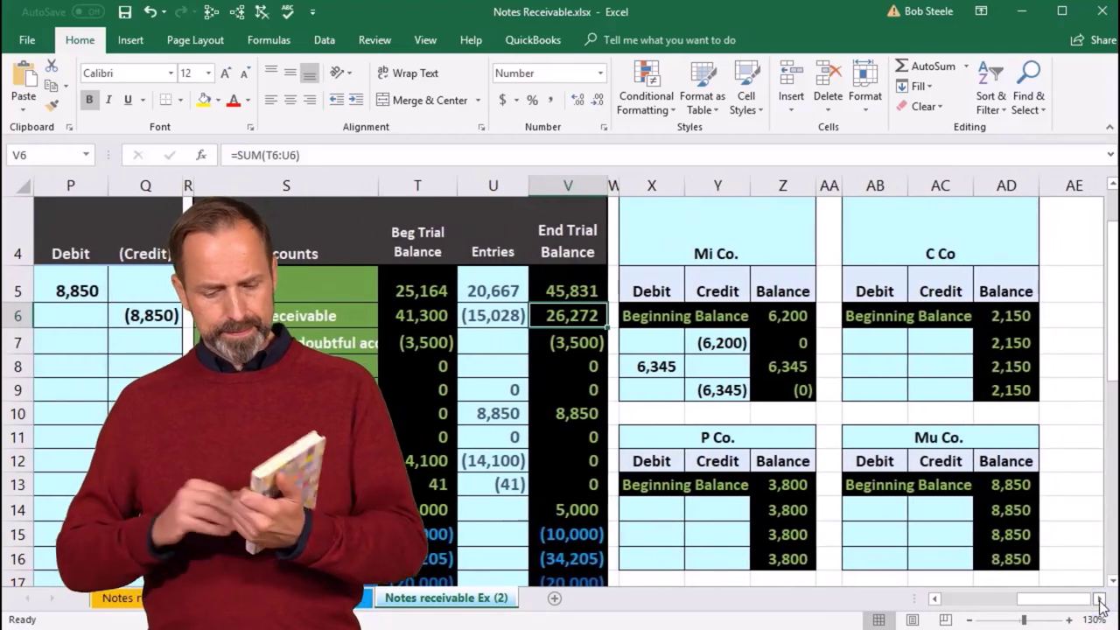
click(957, 513)
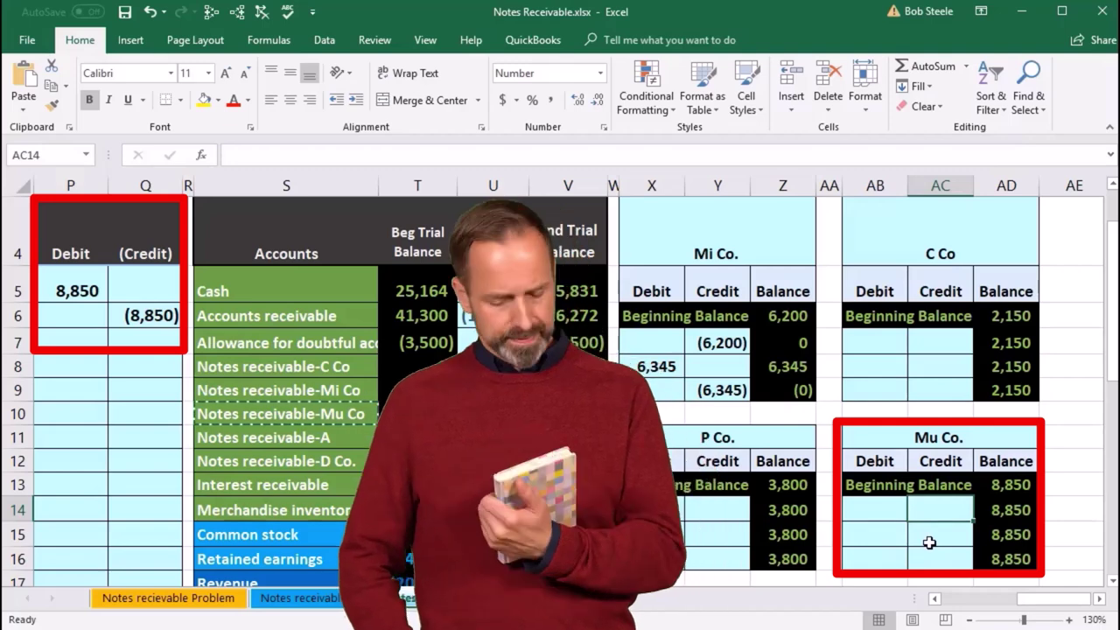
text(=)
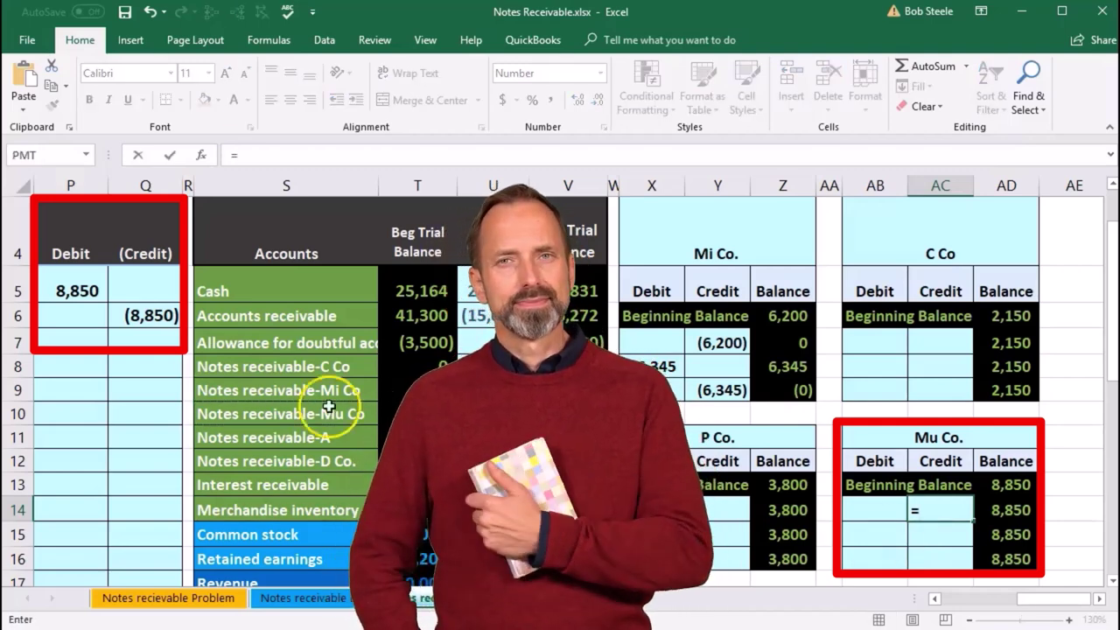
click(156, 317)
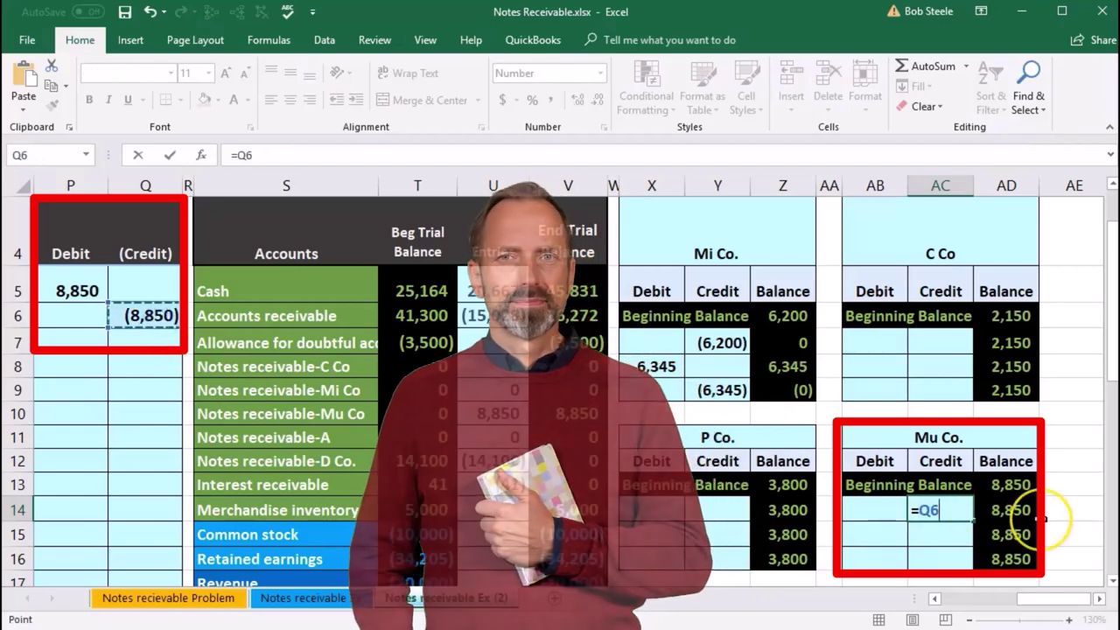
key(Return)
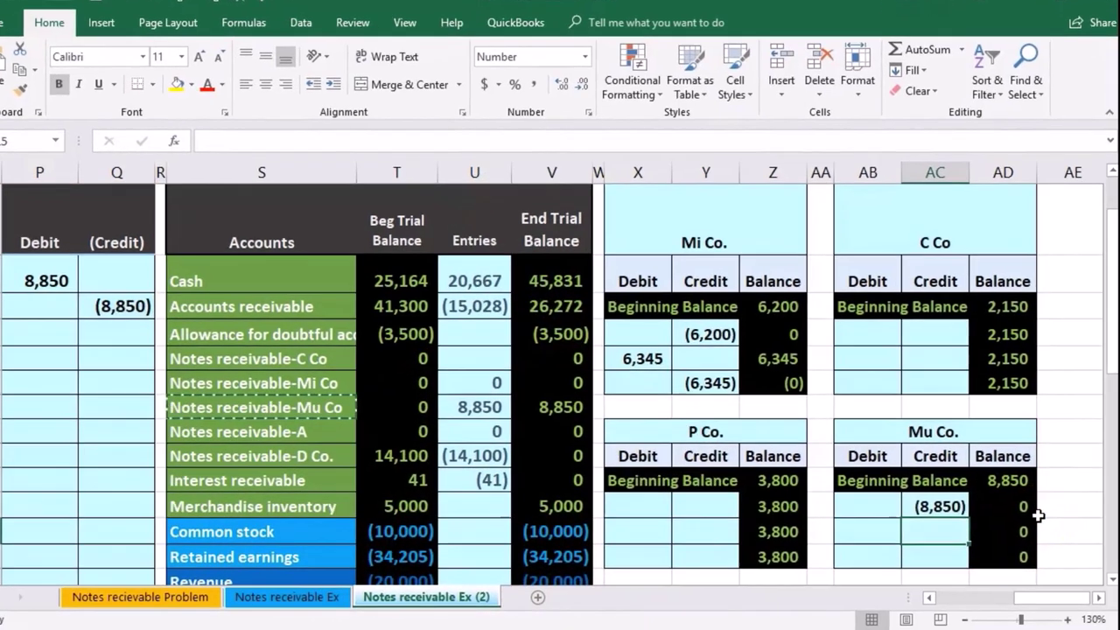
Check the Total AR subsidiary ledger formula and compare its total with the ending trial balance for Accounts receivable.
scroll(1041, 519, down, 2)
scroll(1033, 506, down, 1)
double_click(980, 500)
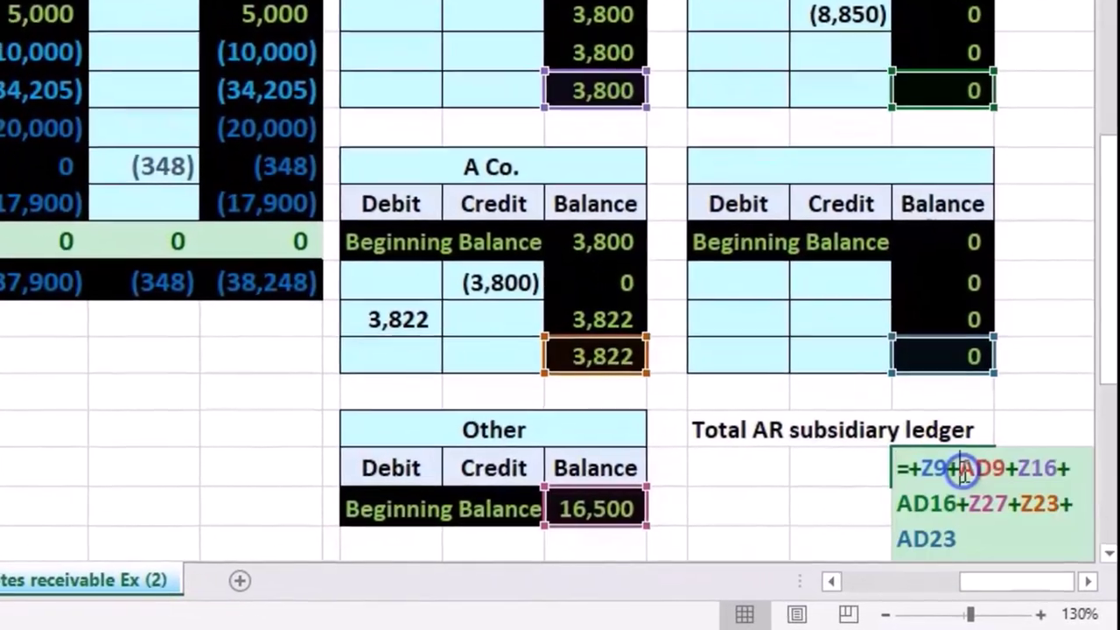
key(Return)
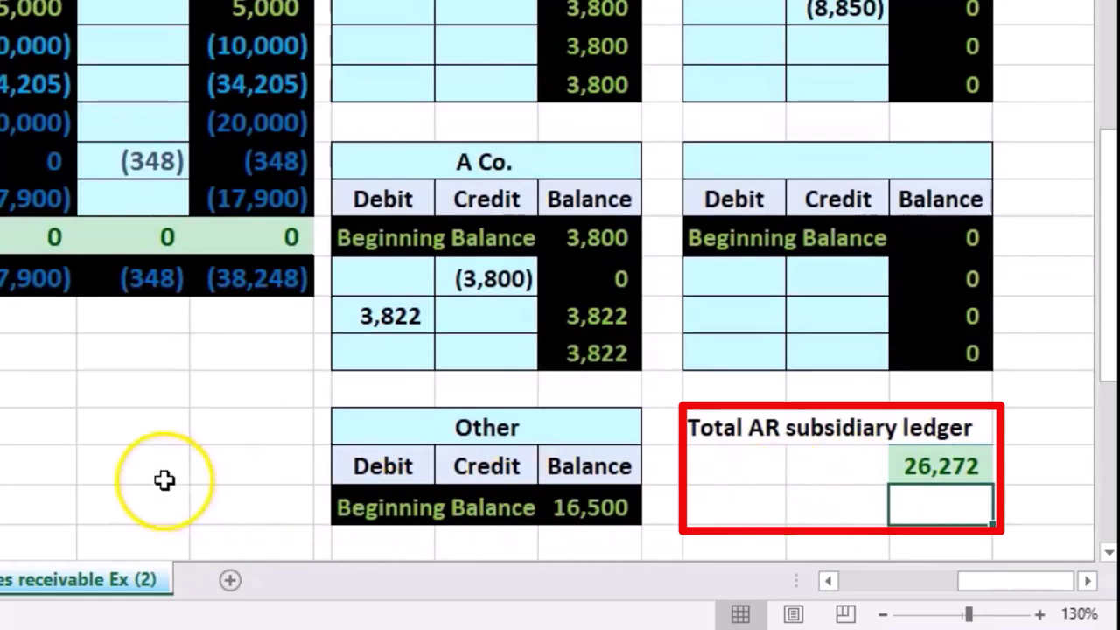
scroll(157, 480, up, 5)
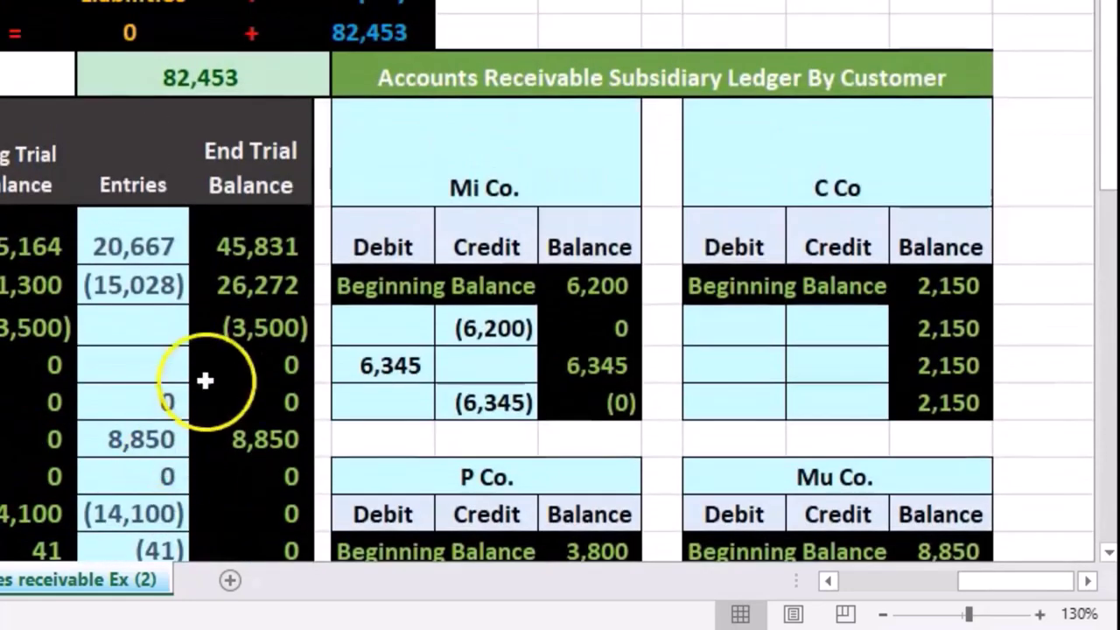
click(244, 296)
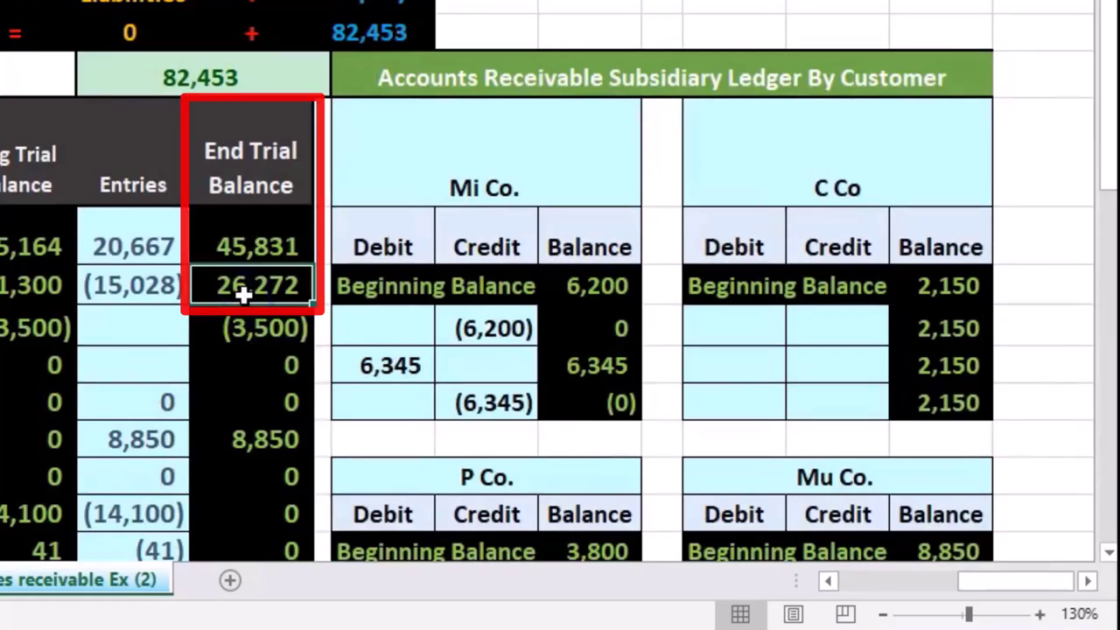
Enter 8,850 as the principal in cell E18 of the Mu Co. Note column in the Total Through Maturity table.
drag(1005, 581, 900, 584)
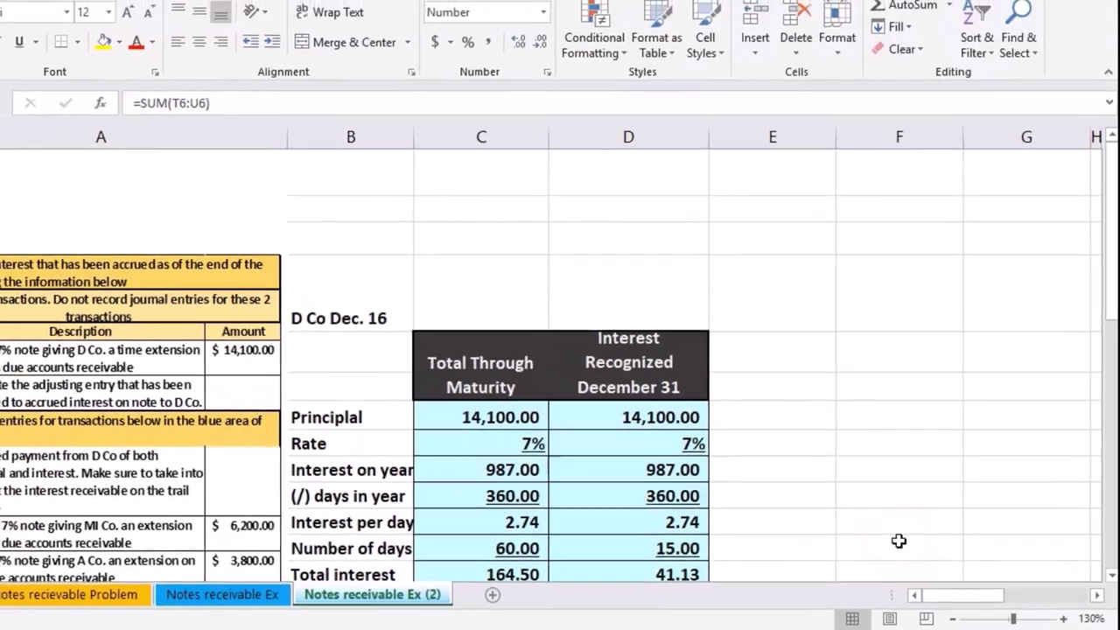
scroll(899, 541, down, 3)
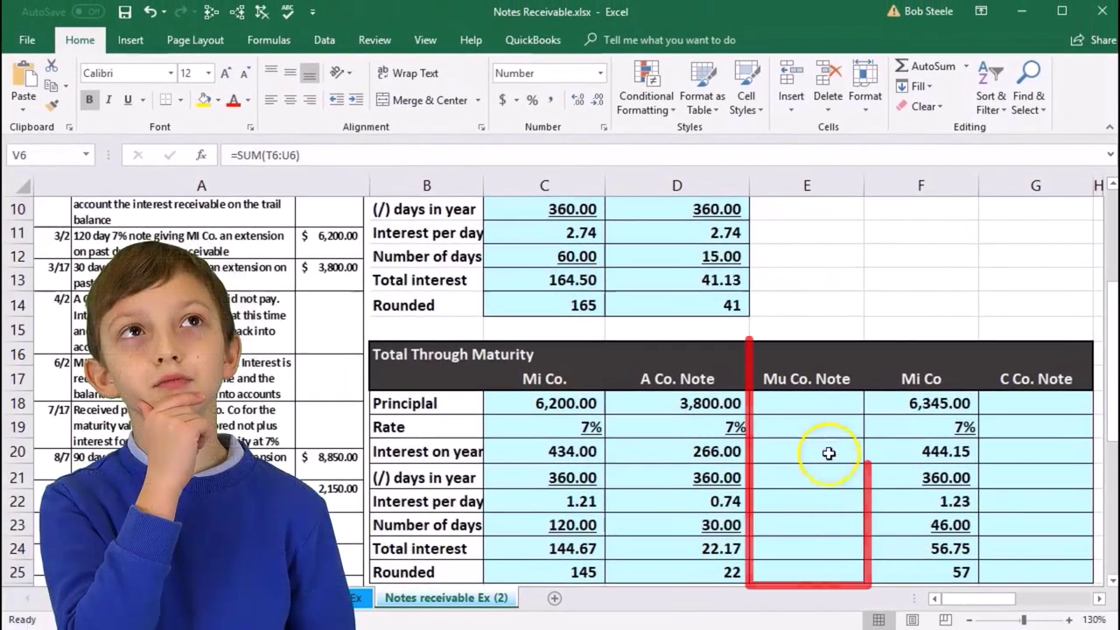
click(804, 404)
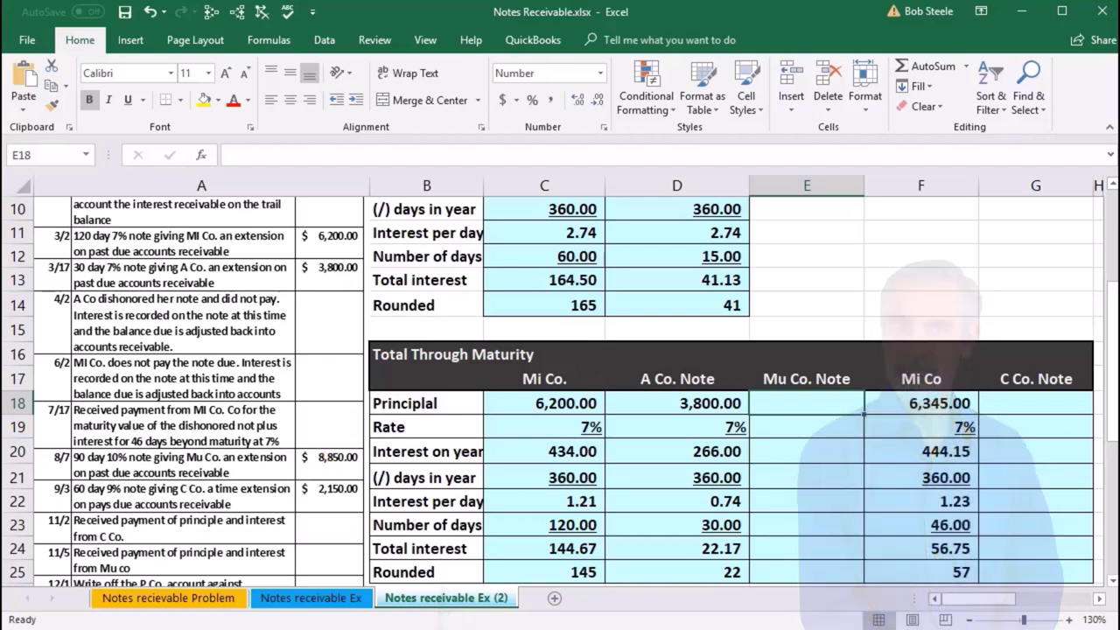
text(8)
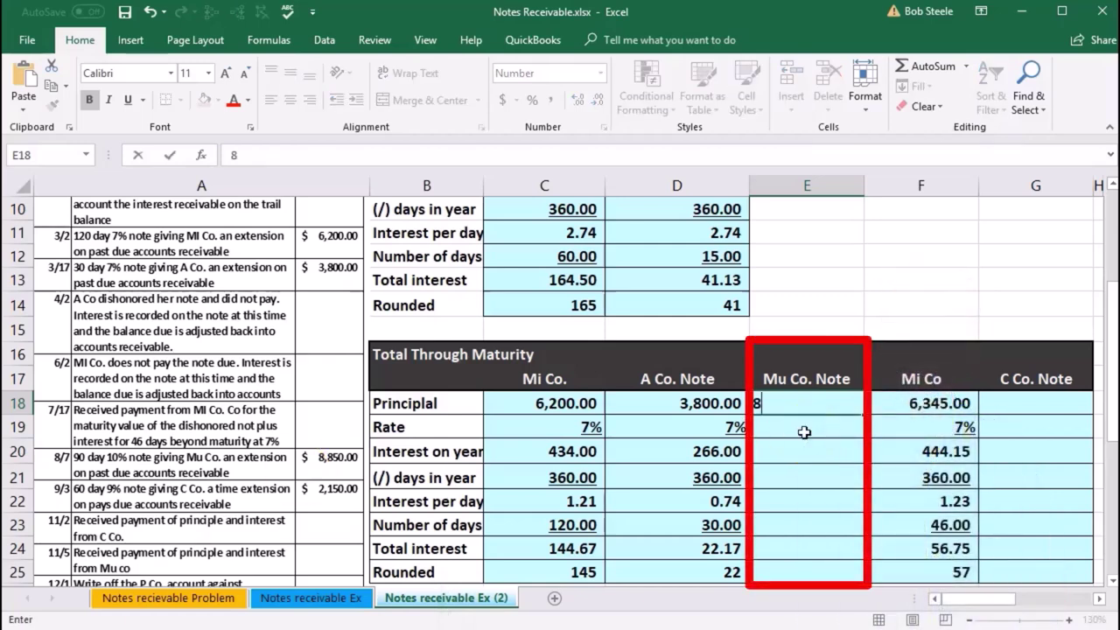
text(,850)
key(Return)
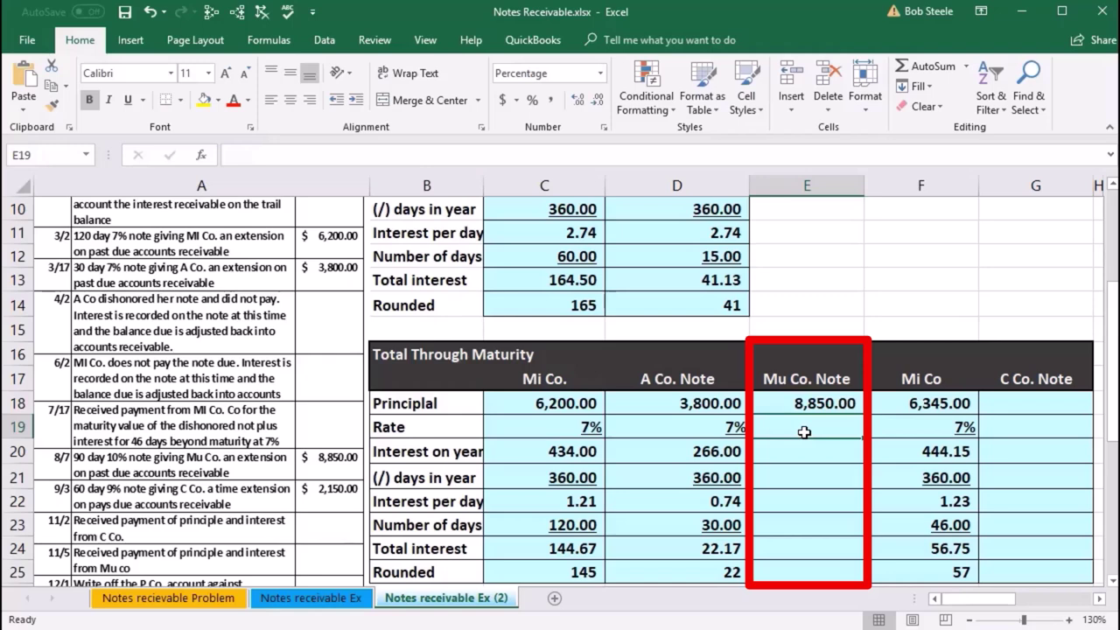
Set the Mu Co. Note rate in cell E19 to 10% and underline it.
text(10)
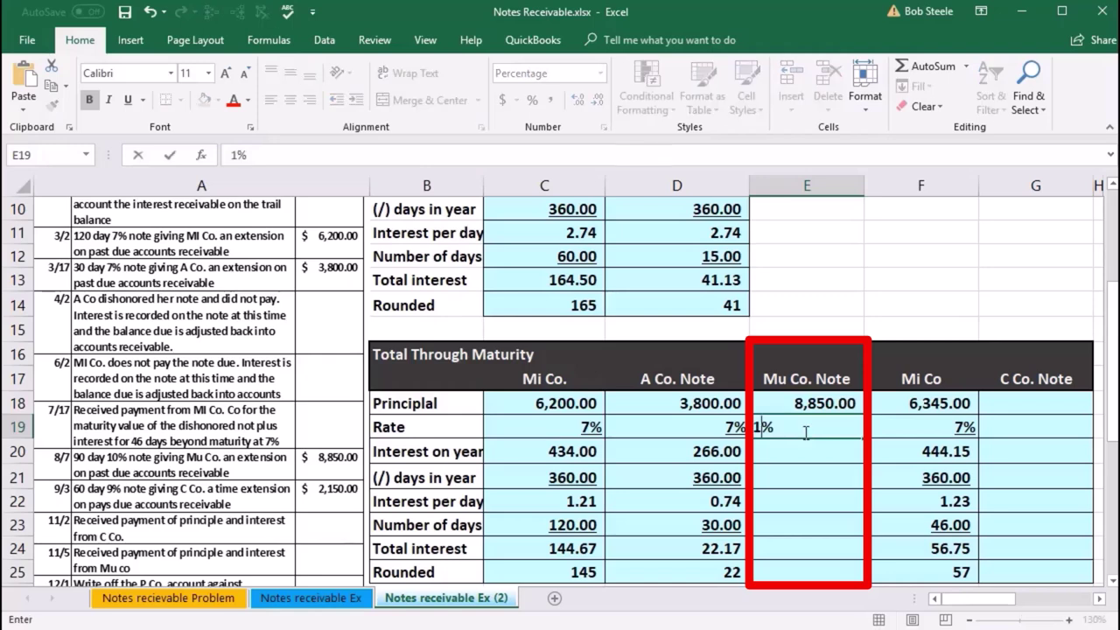
key(Return)
click(804, 431)
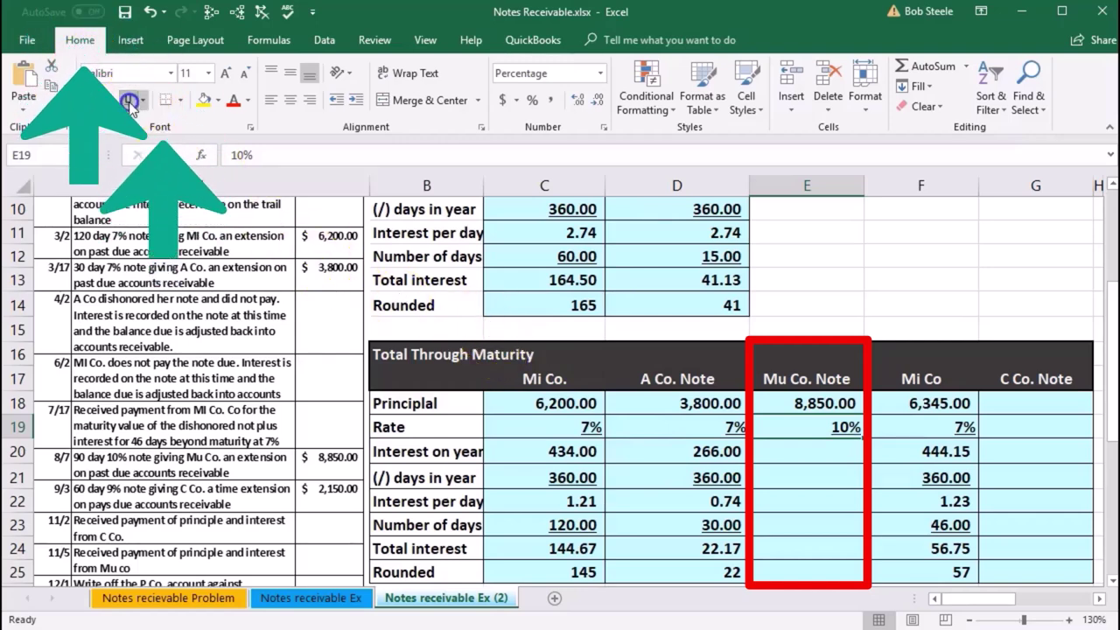
Calculate the Mu Co. note's interest on year in cell E20 with the formula =E18*E19.
click(812, 453)
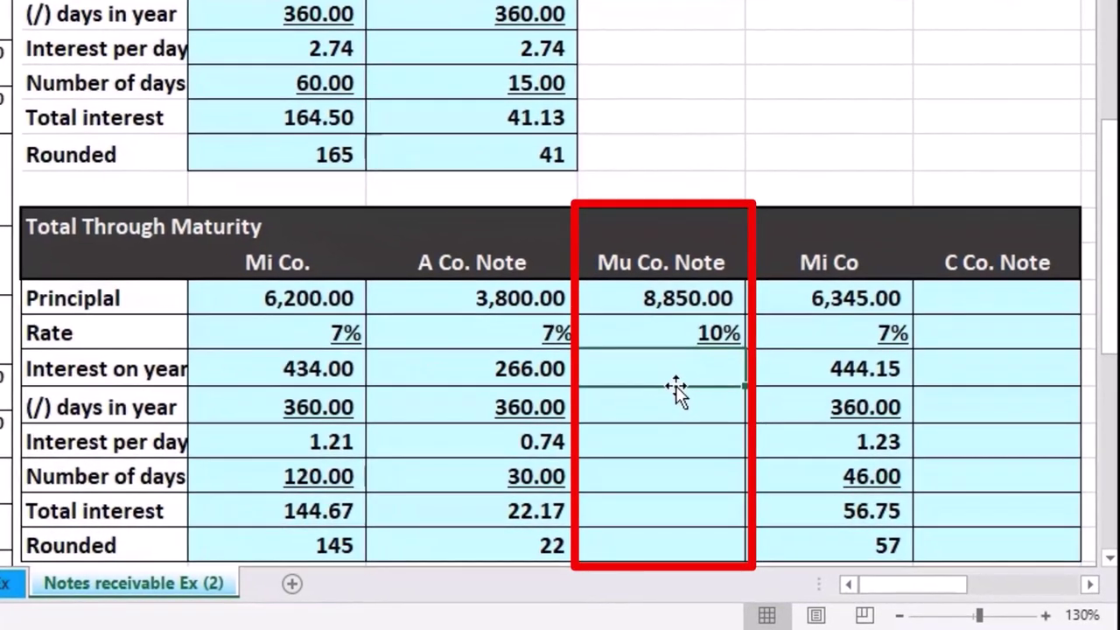
text(=)
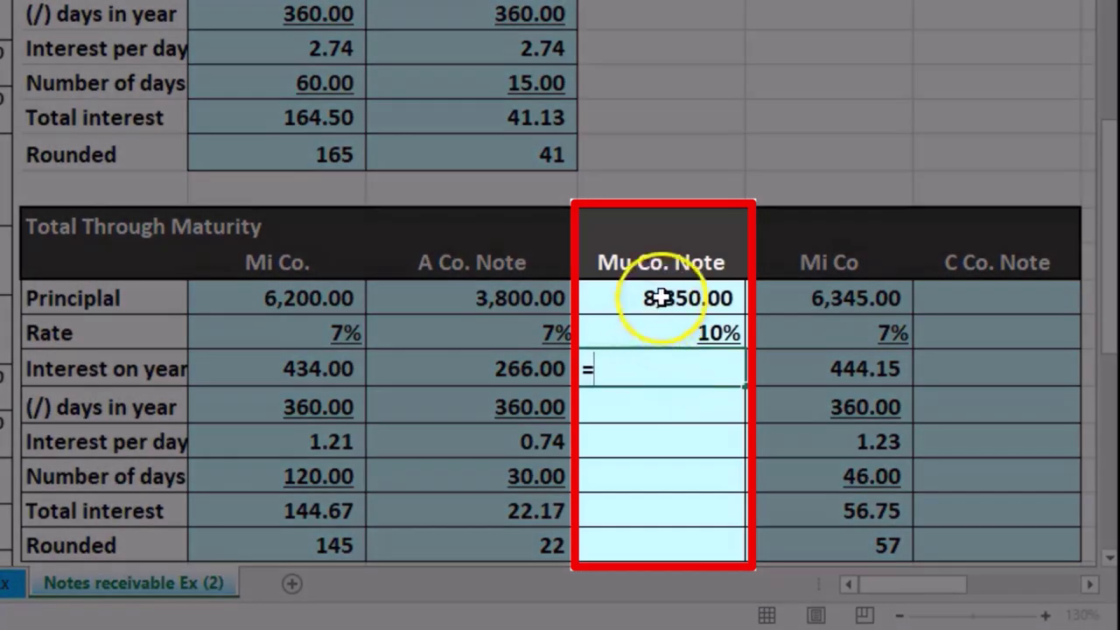
click(661, 297)
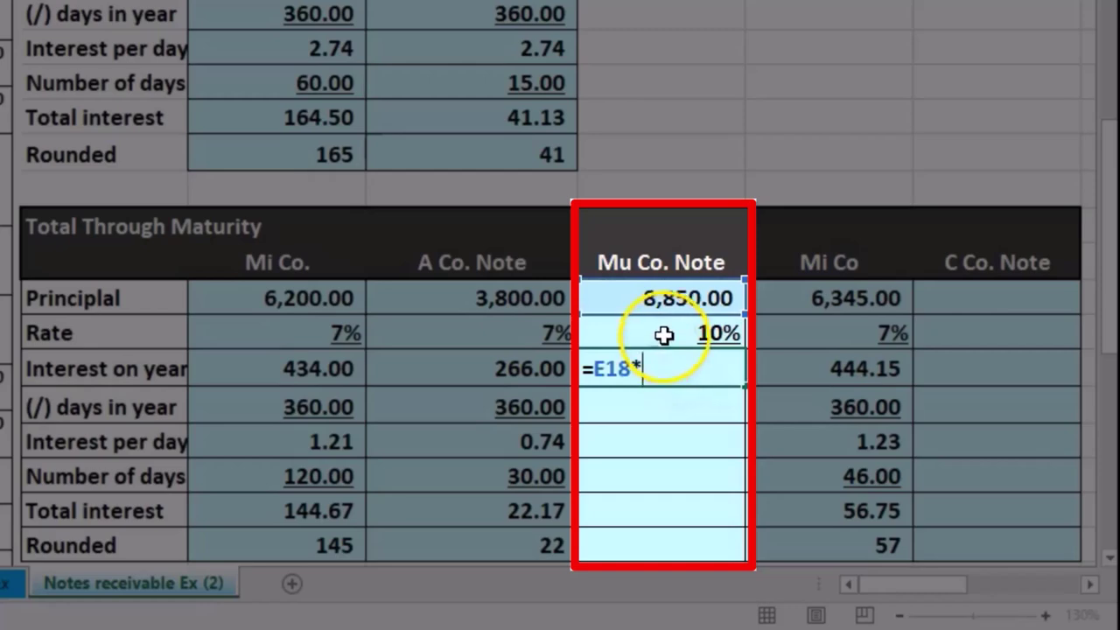
click(664, 333)
key(Return)
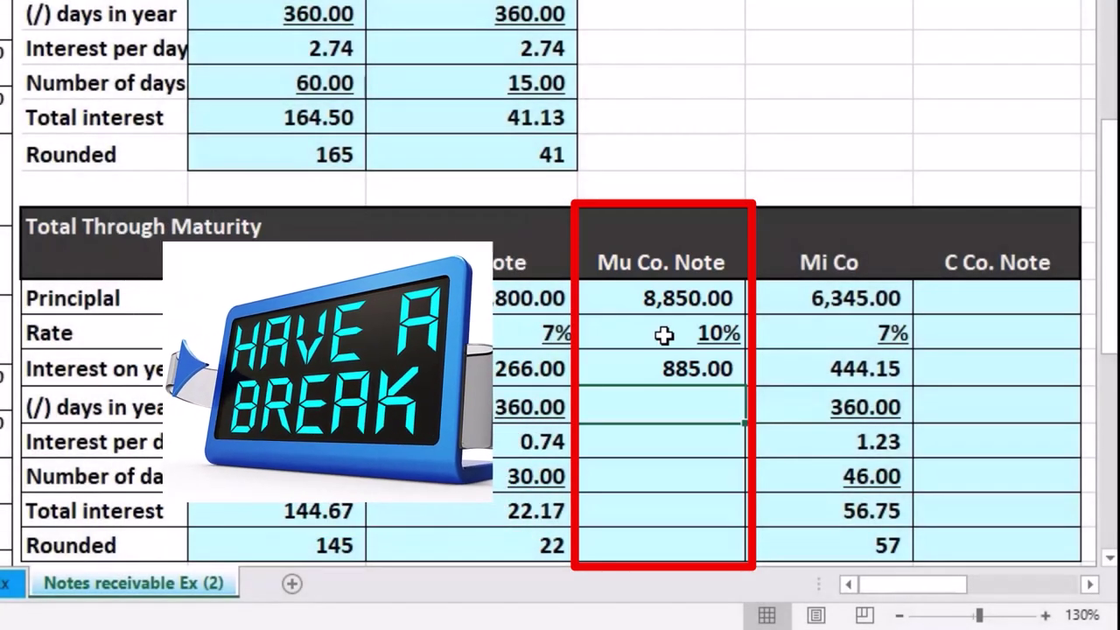
Enter =12*30 as the Mu Co. note's days in year in cell E21 and underline the value.
text(=)
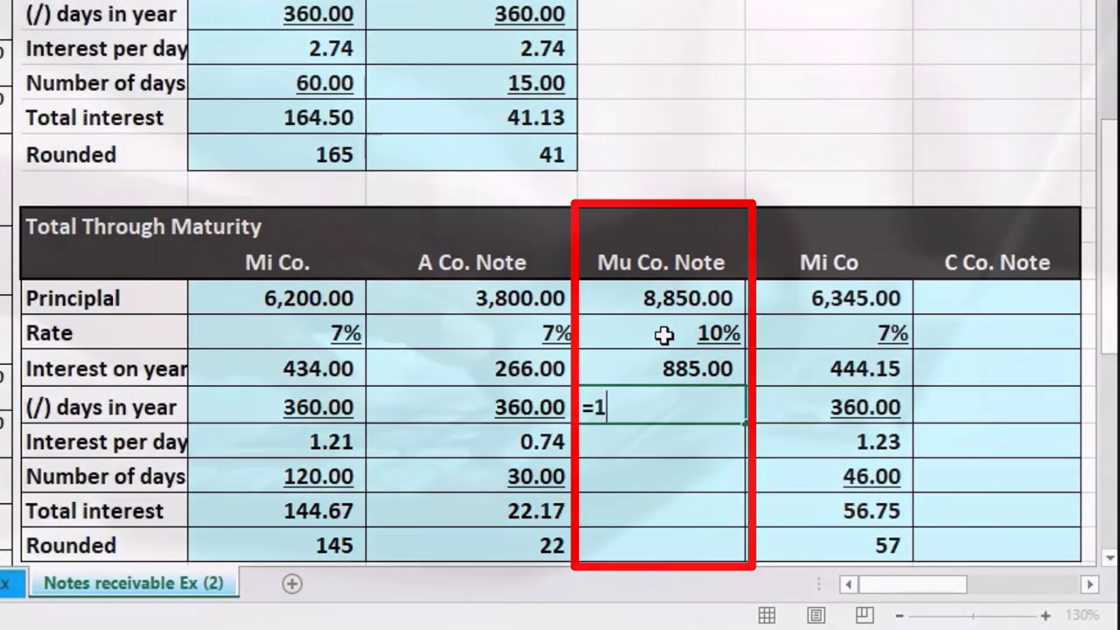
text(12*30)
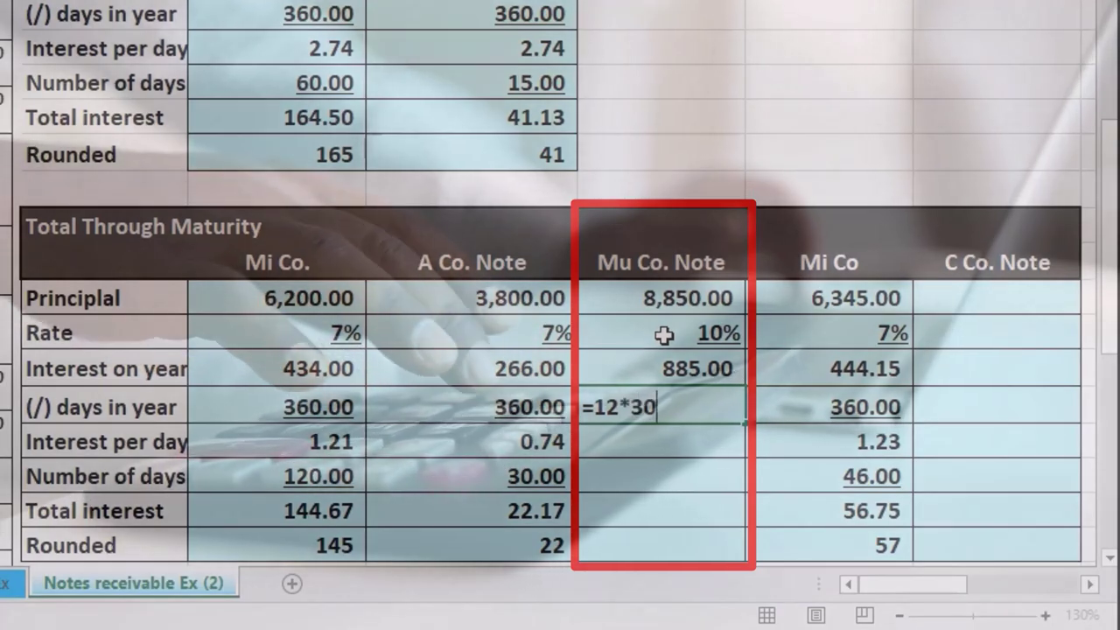
key(Return)
key(Up)
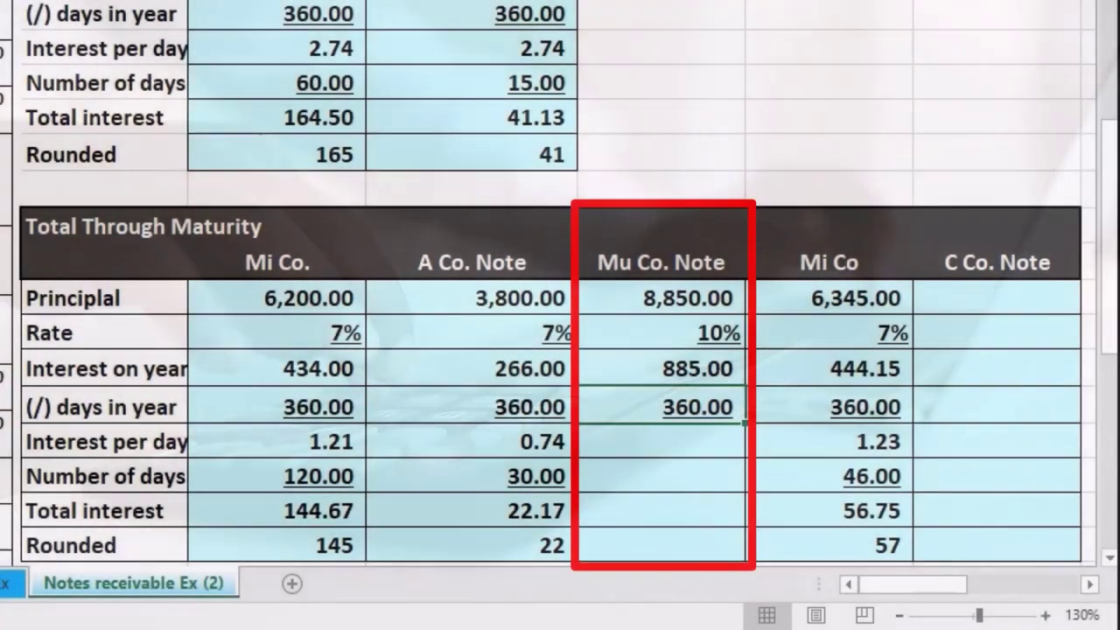
Calculate the Mu Co. note's interest per day in cell E22 with =E20/E21 and underline the result.
key(Down)
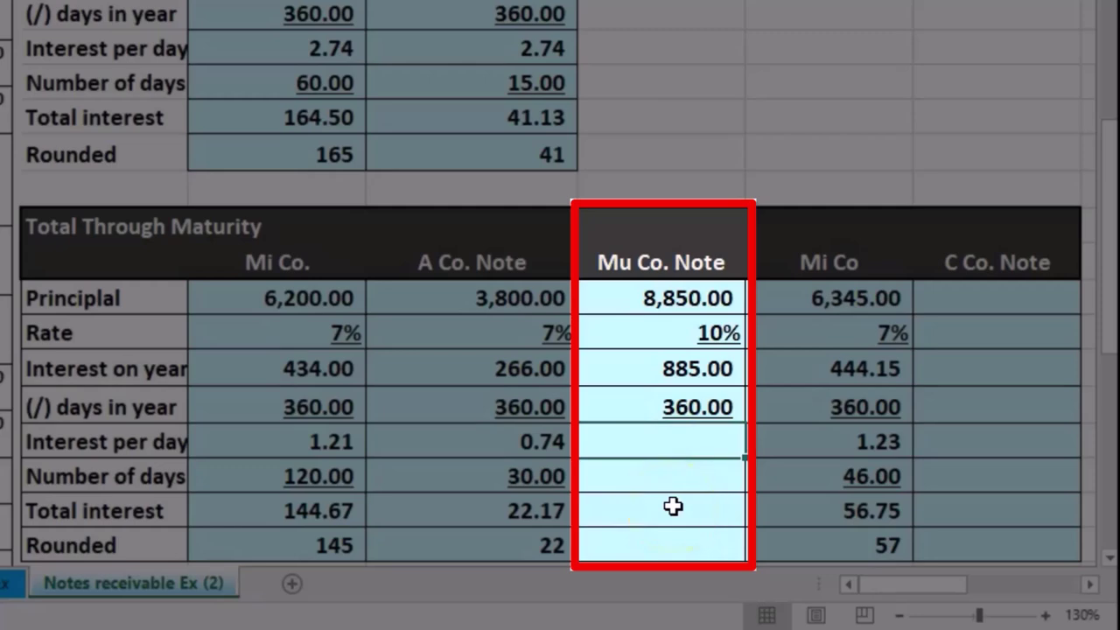
text(=)
click(661, 372)
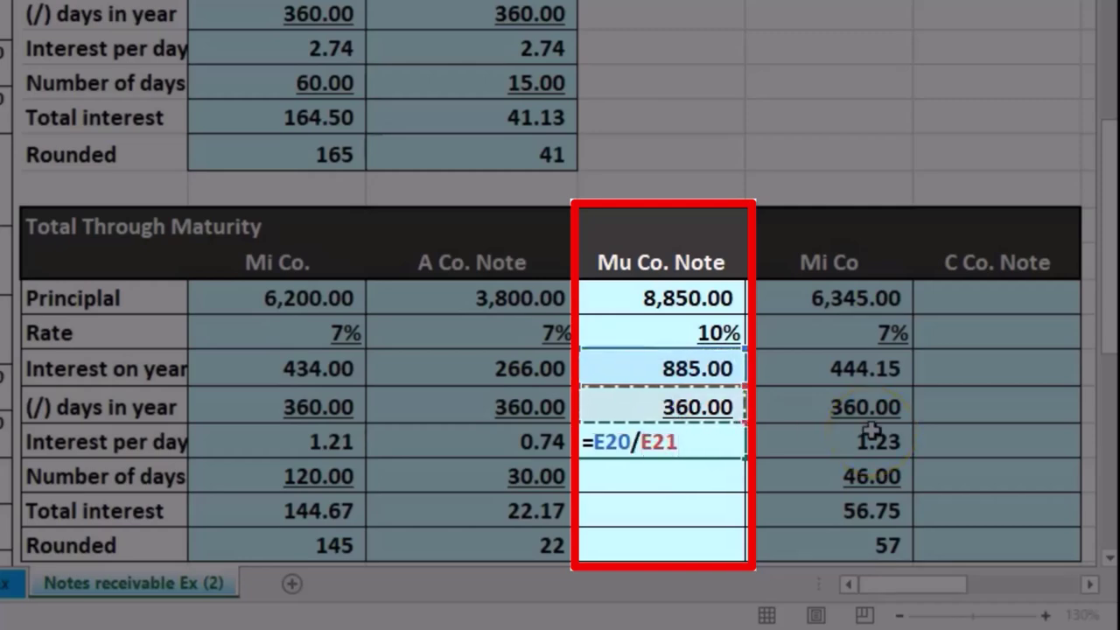
key(Return)
click(739, 436)
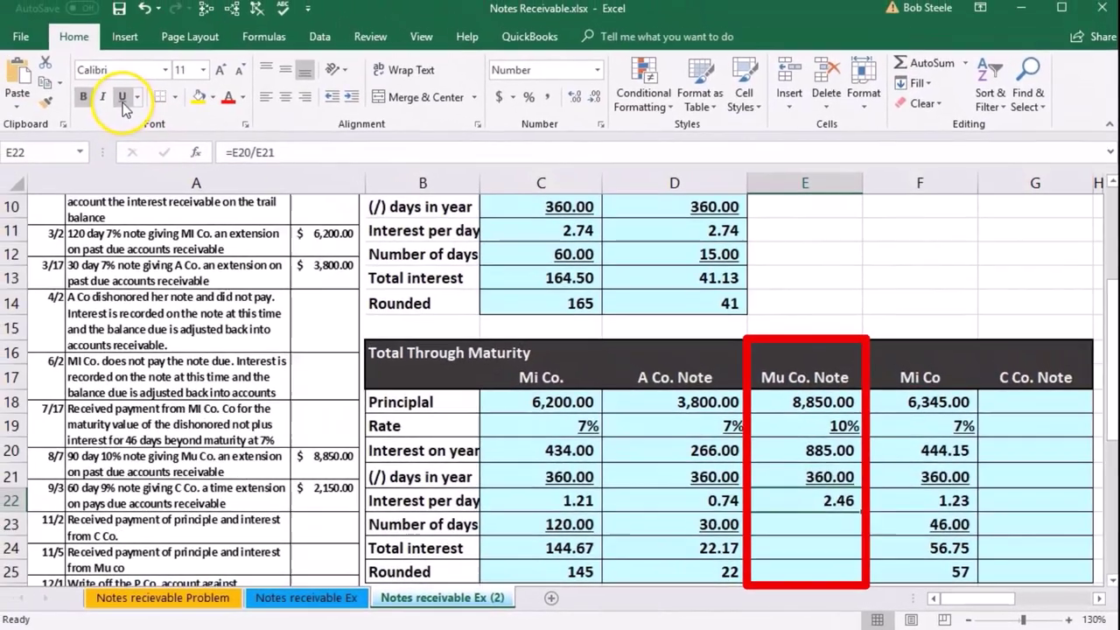
click(102, 88)
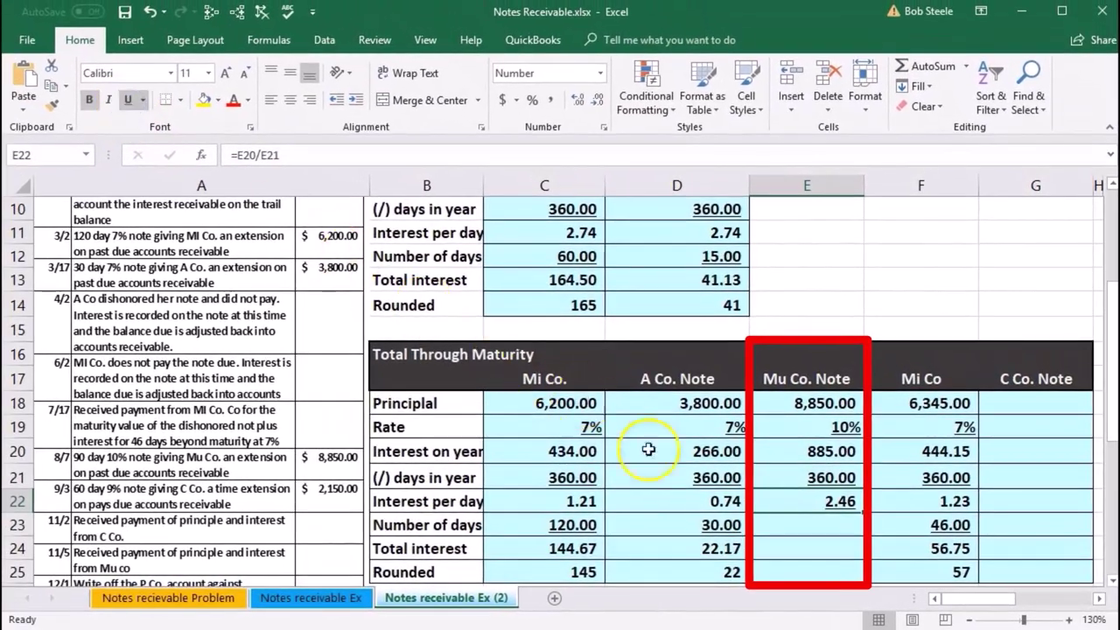
Enter 90 as the Mu Co. note's number of days in cell E23.
click(789, 525)
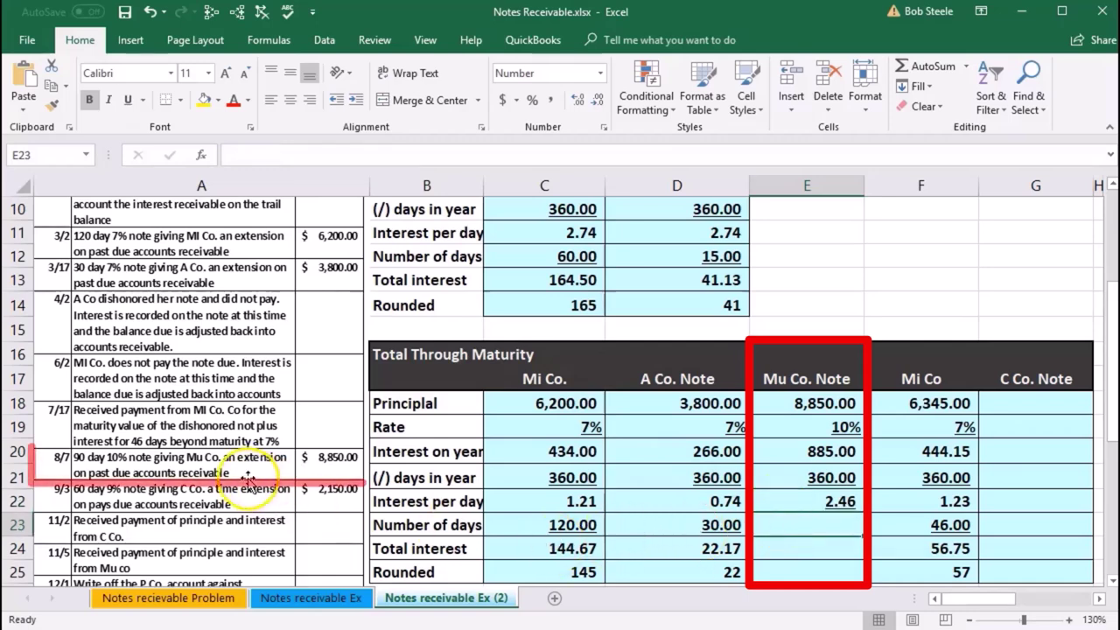
text(9)
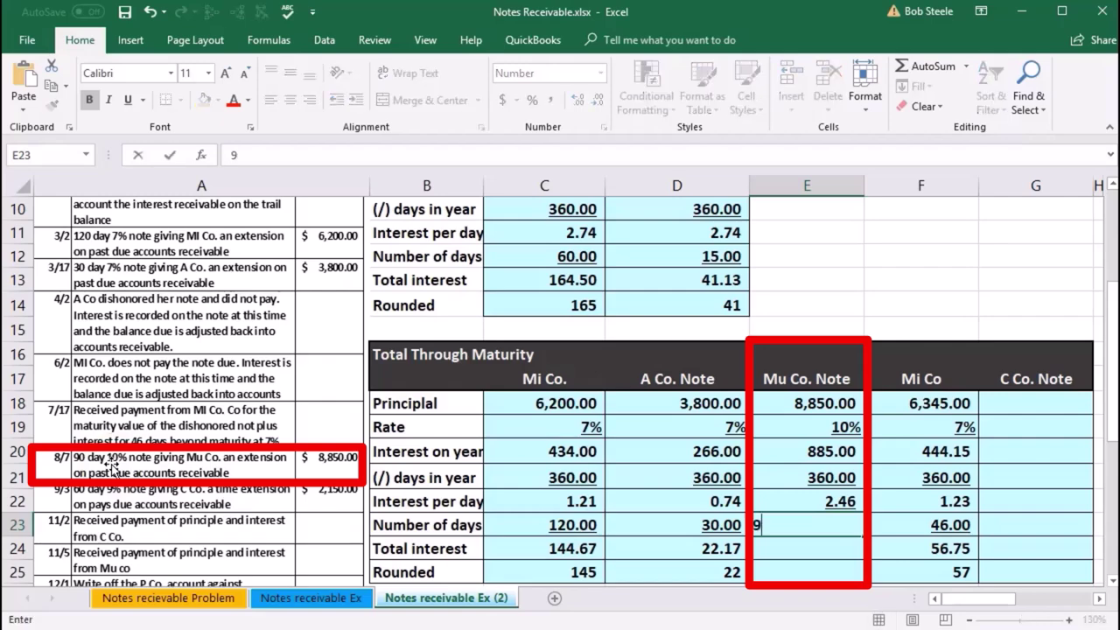
text(0)
key(Return)
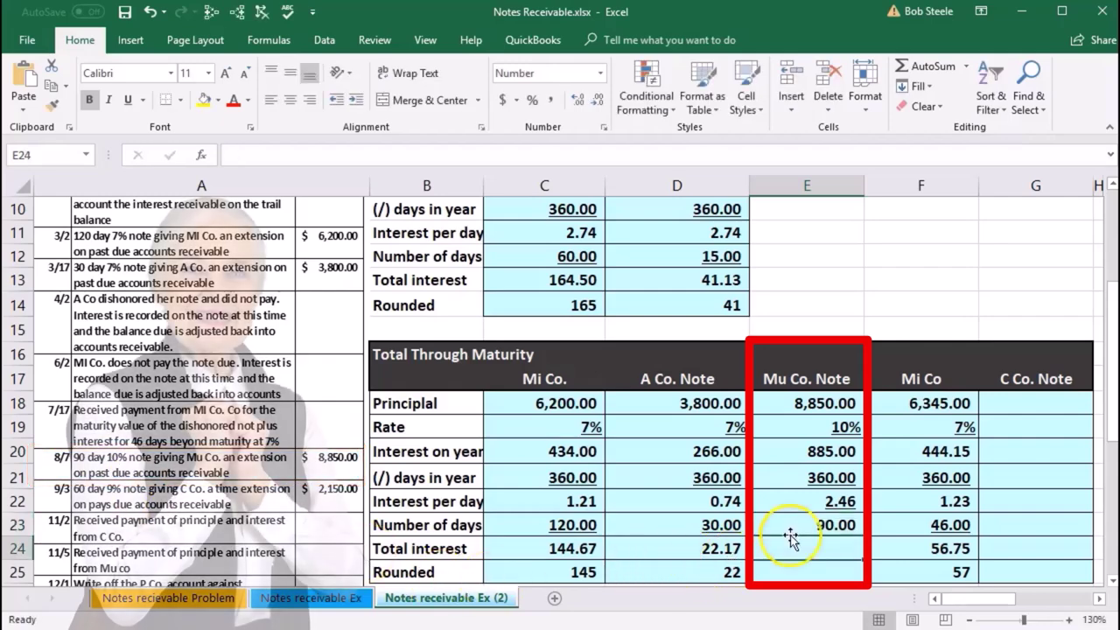
Remove the underline from the interest per day in cell E22 and underline the number of days in cell E23.
click(813, 500)
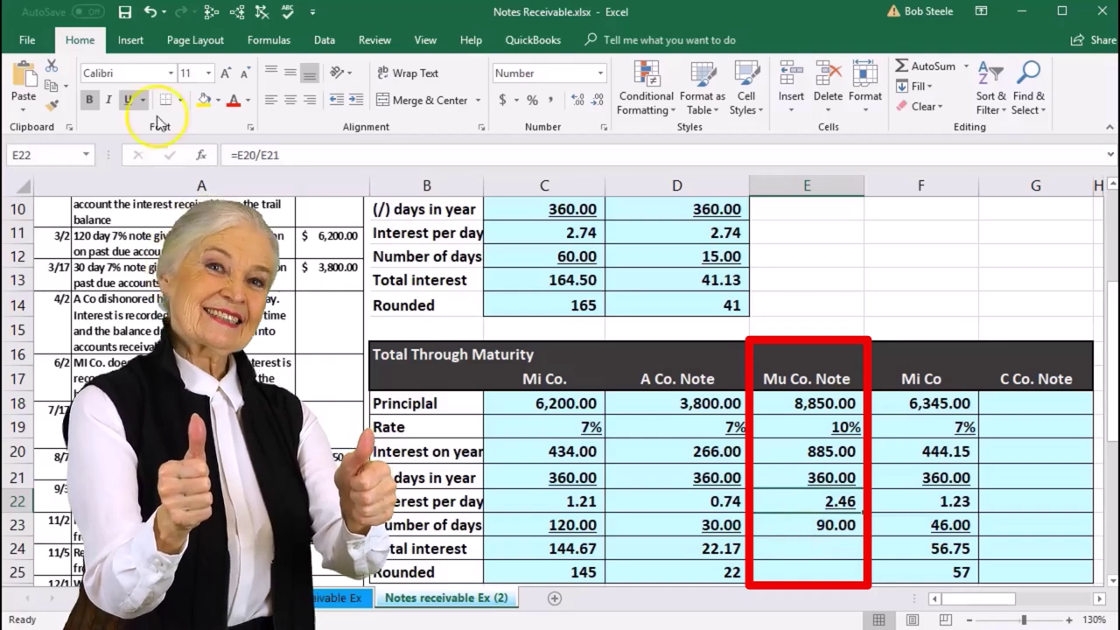
click(128, 98)
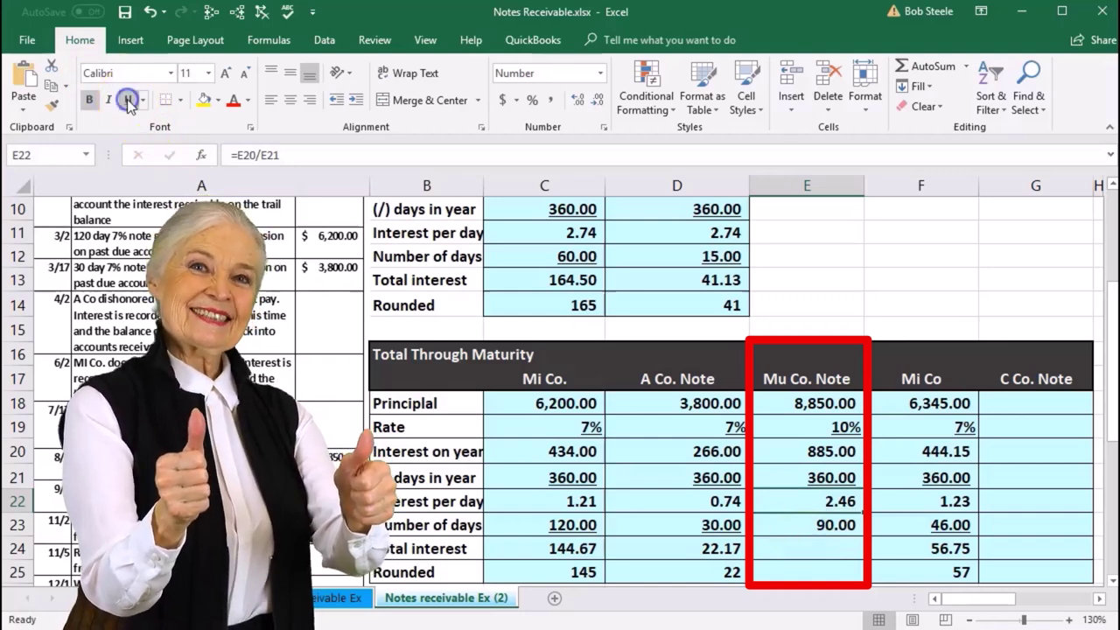
click(808, 523)
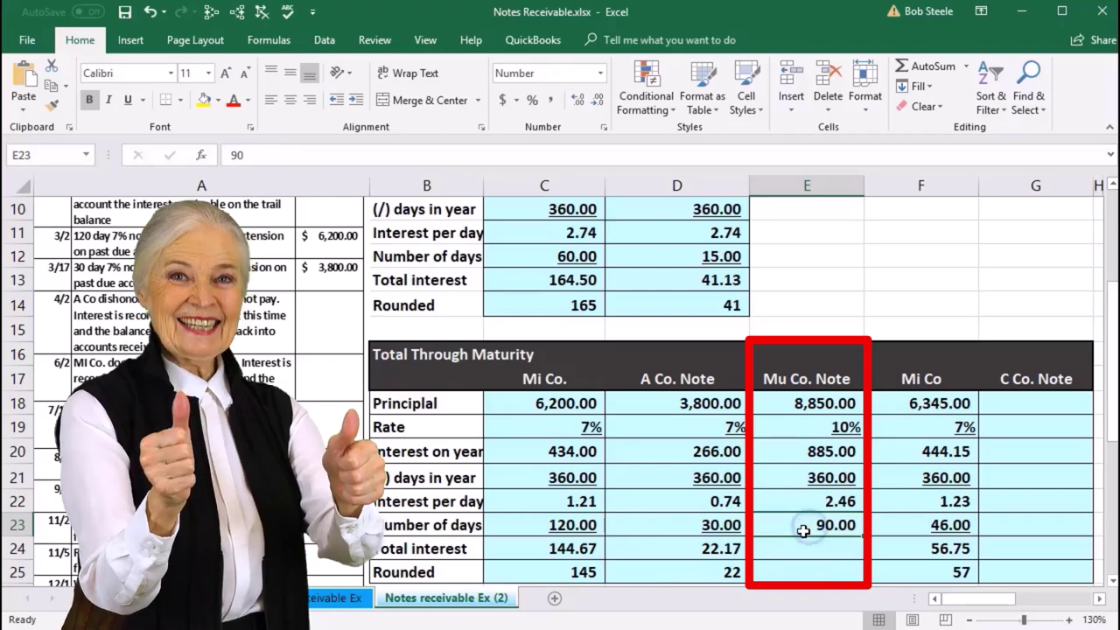
click(128, 99)
click(804, 552)
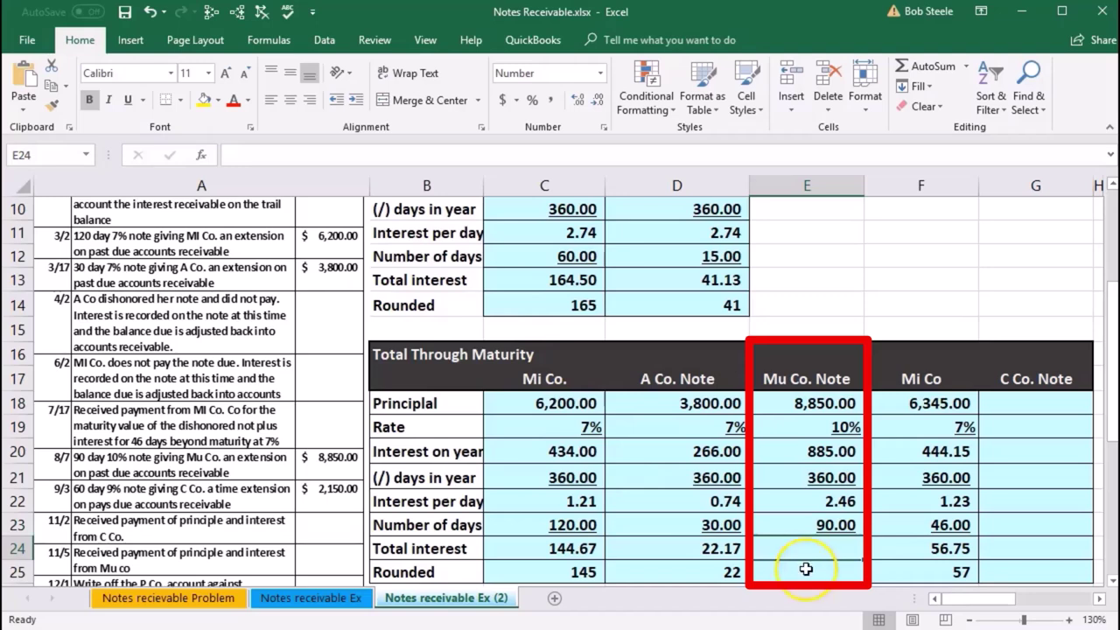
Calculate the Mu Co. note's total interest in cell E24 with =E22*E23.
text(=)
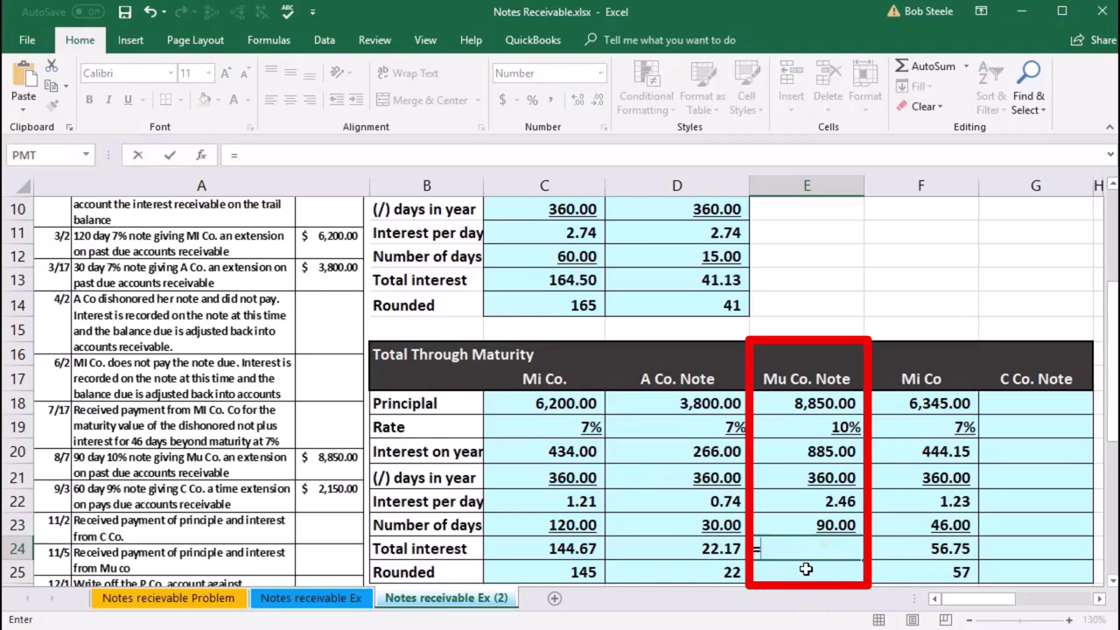
click(815, 501)
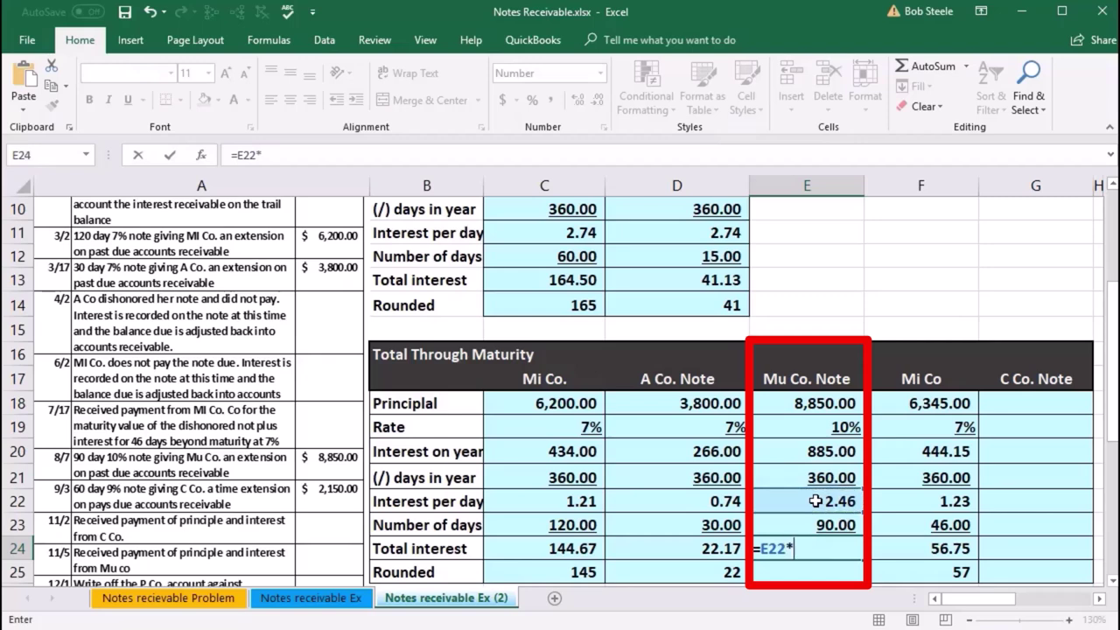
click(824, 526)
key(Return)
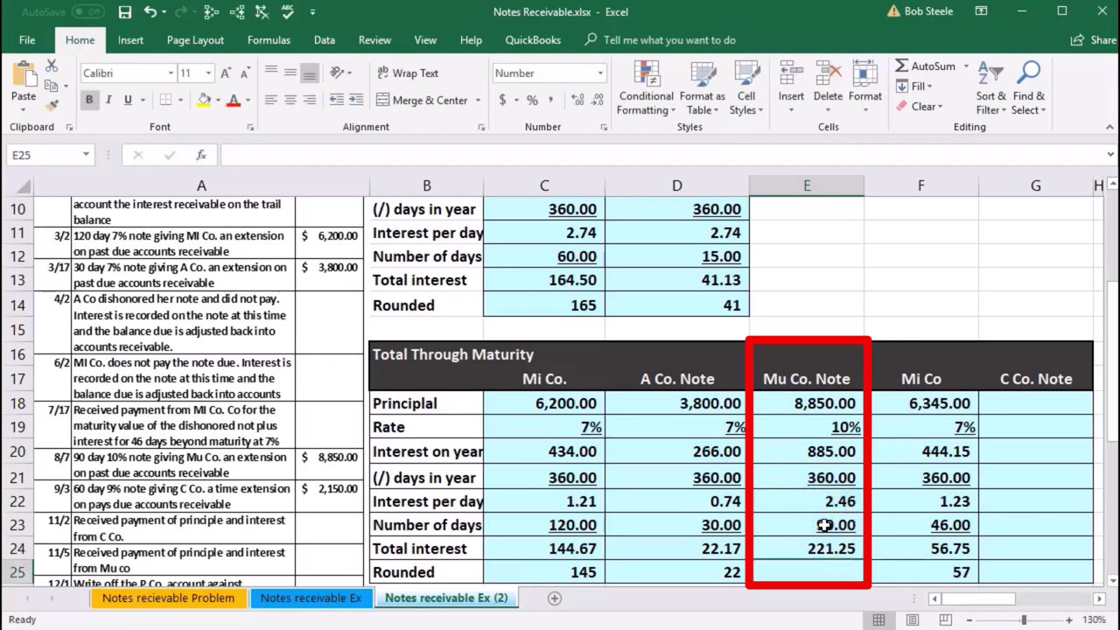
Fill the Mu Co. note's rounded interest in cell E25 with =E24.
scroll(825, 525, down, 1)
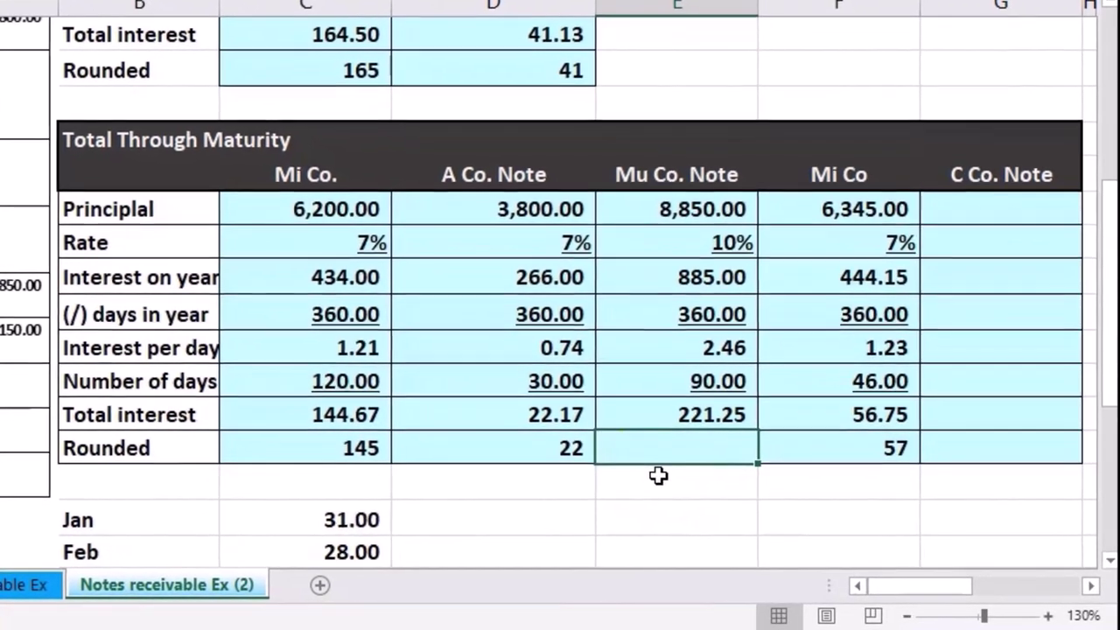
text(=)
click(659, 416)
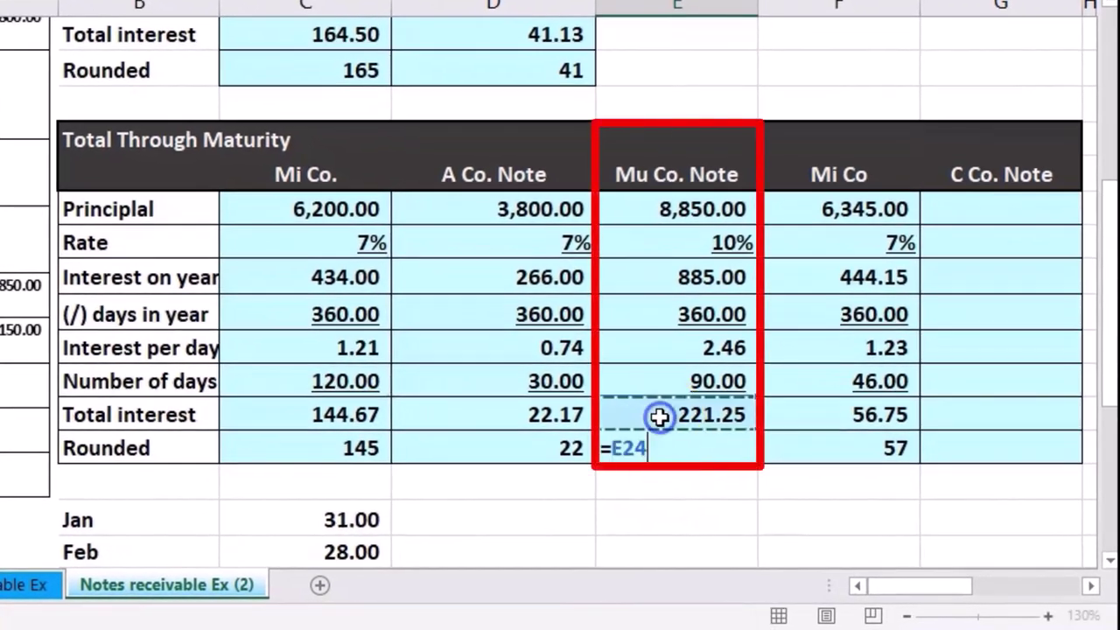
key(Return)
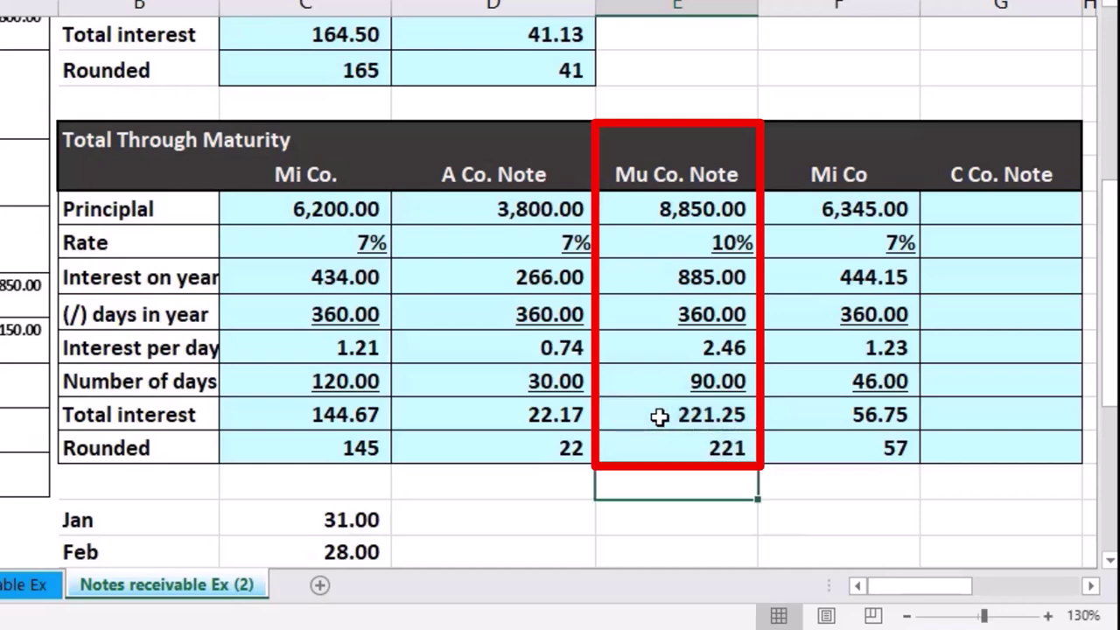
click(668, 451)
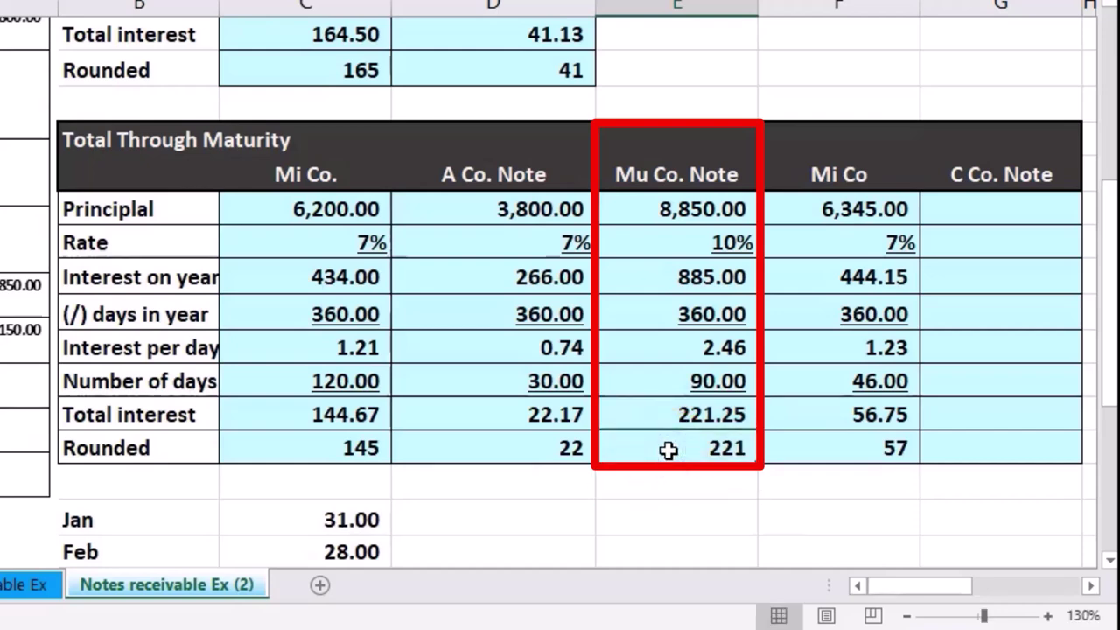
key(Up)
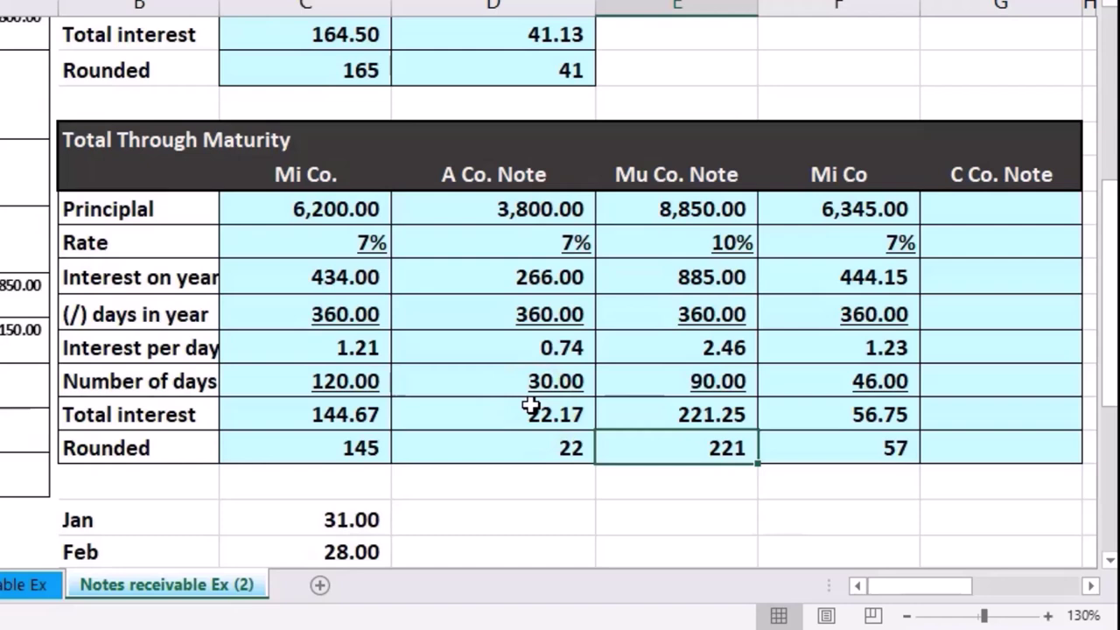
Switch to Calculator, place it beside the Mu Co. Note column and clear its display.
drag(675, 75, 387, 70)
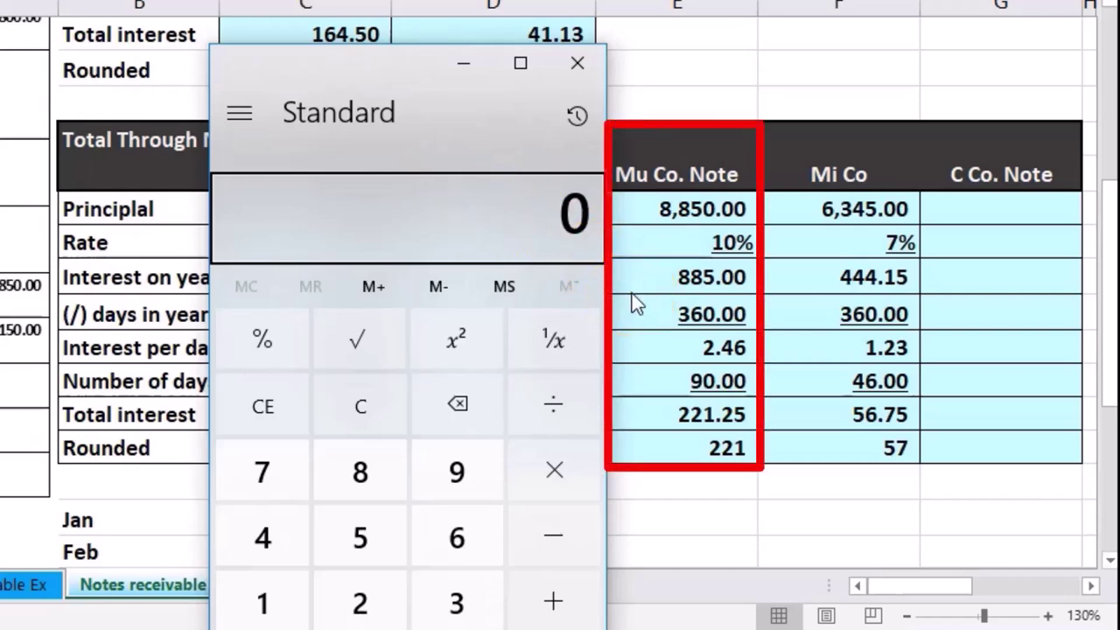
click(388, 403)
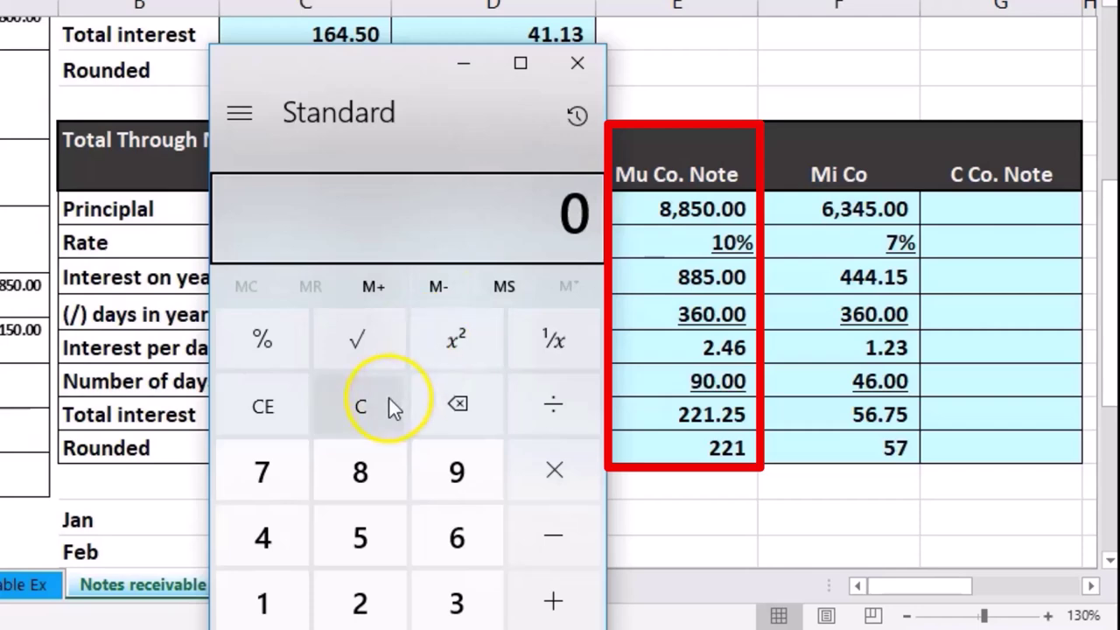
click(455, 395)
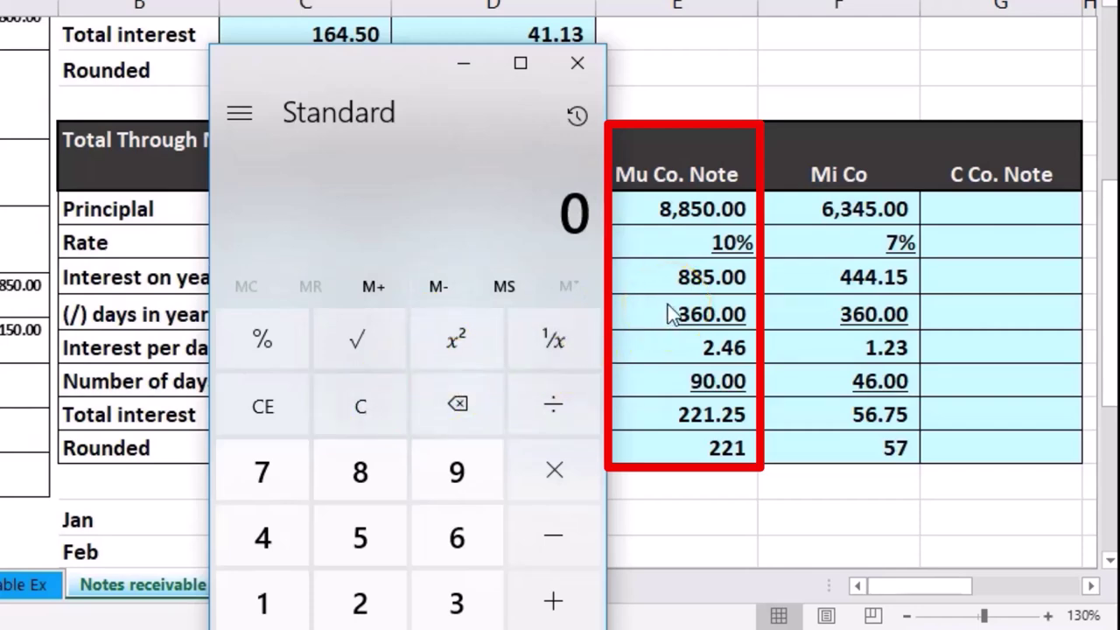
text(996)
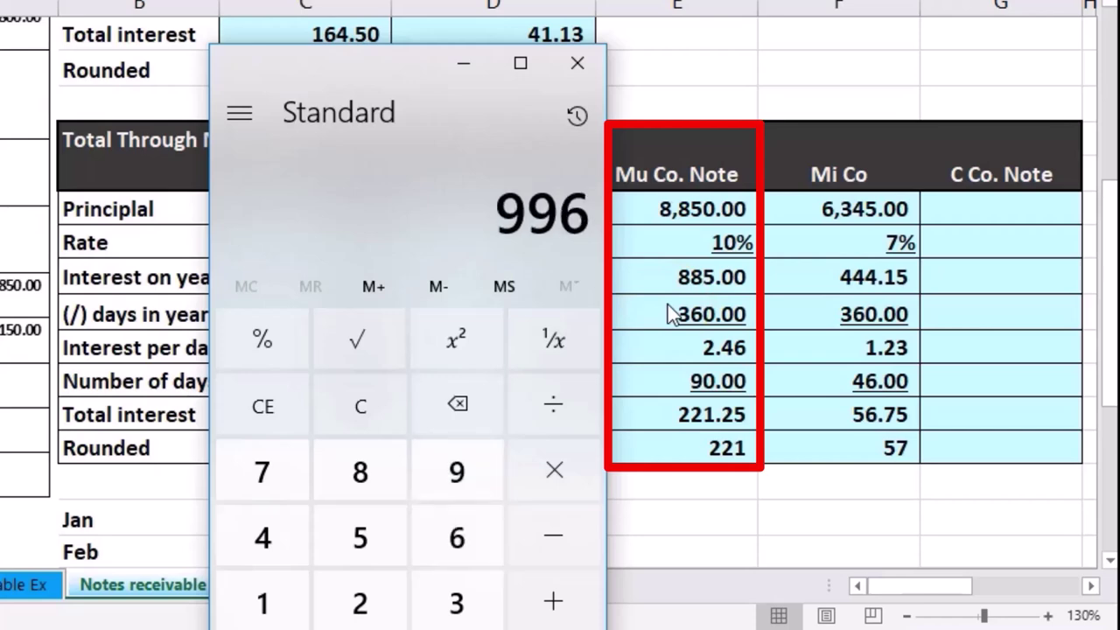
key(BackSpace)
key(BackSpace)
key(BackSpace)
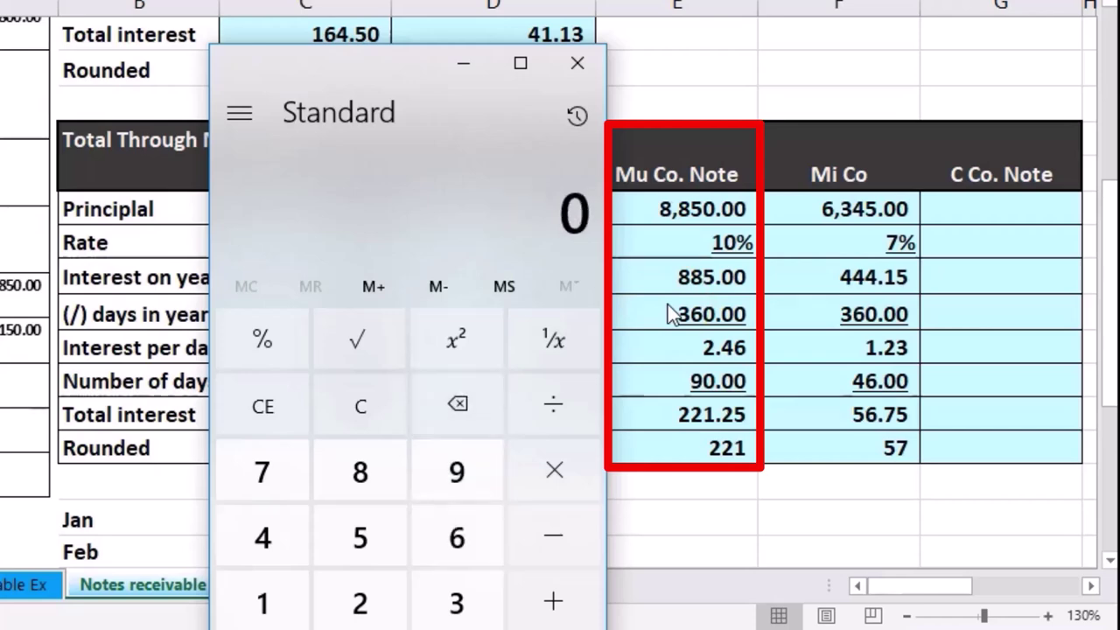
Check the Mu Co. note's total interest by dividing 885 by 12 and multiplying the result by 3.
text(885)
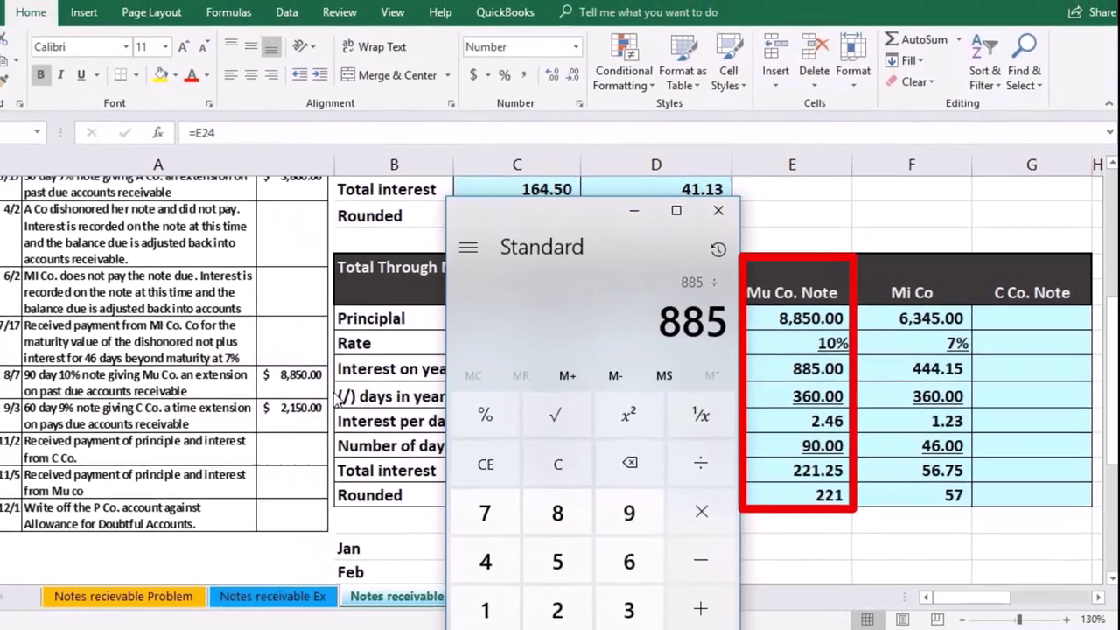
text(/12)
key(Return)
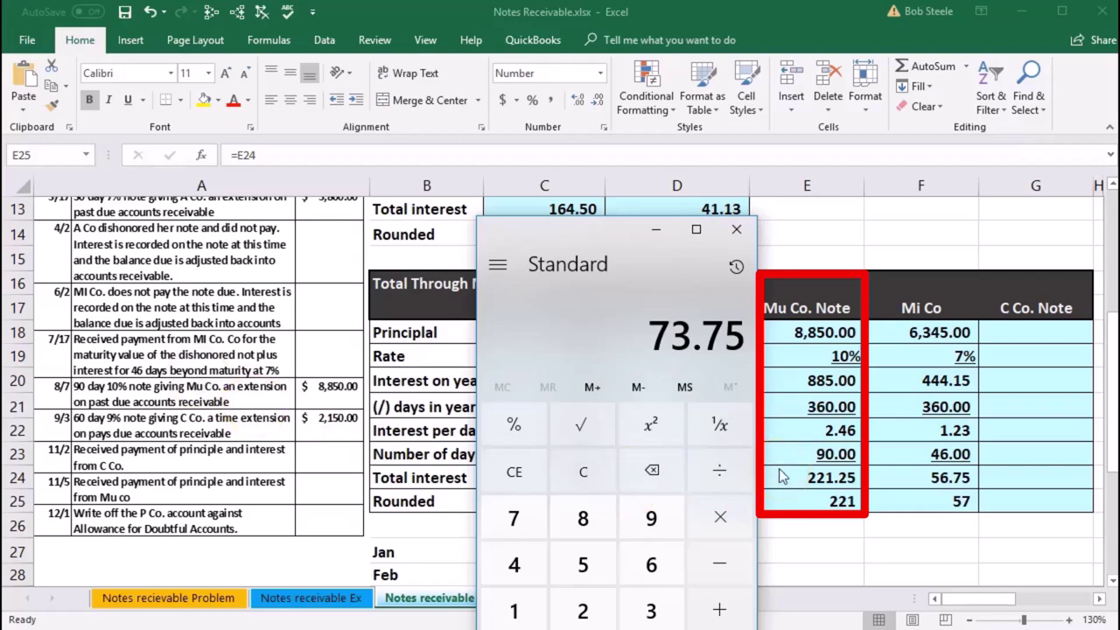
text(3)
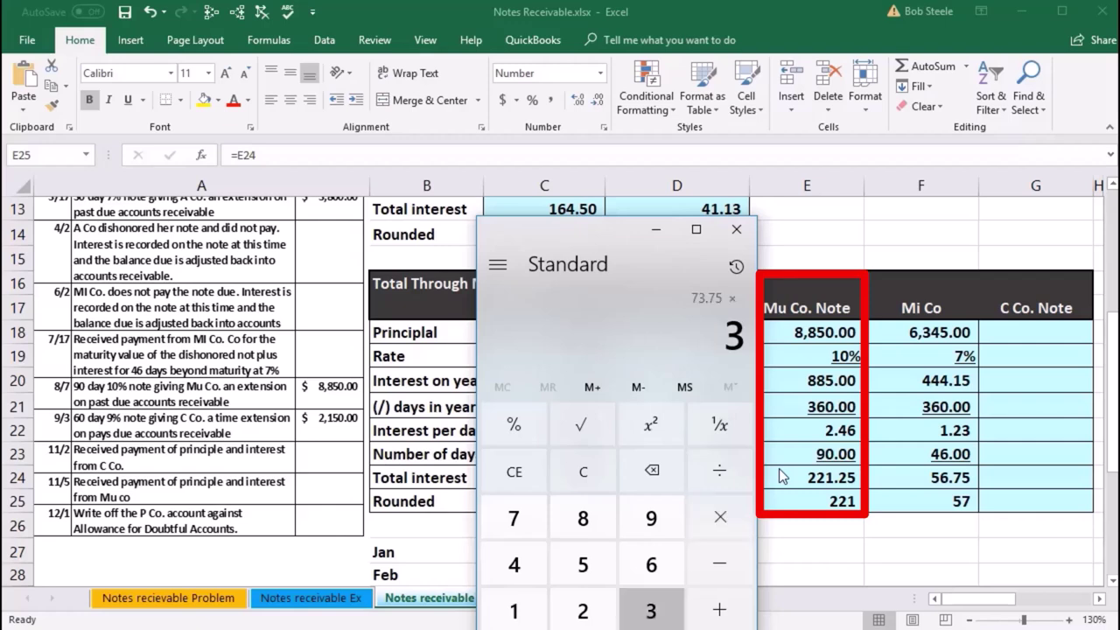
key(Return)
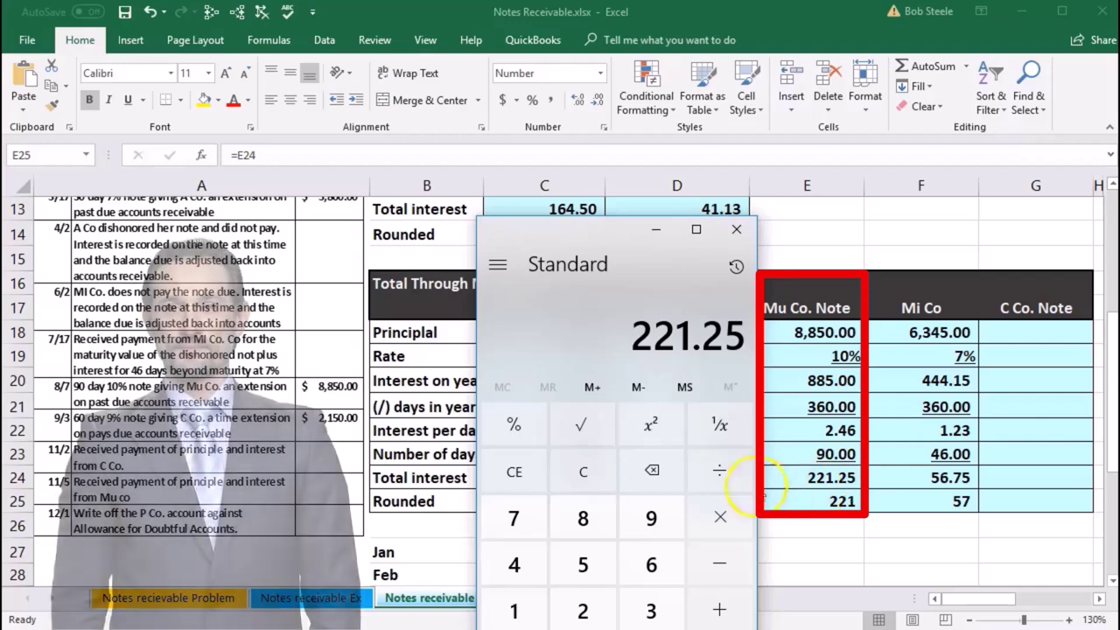
Clear the calculator and work out the note's share of the year in days as 90/360.
click(594, 472)
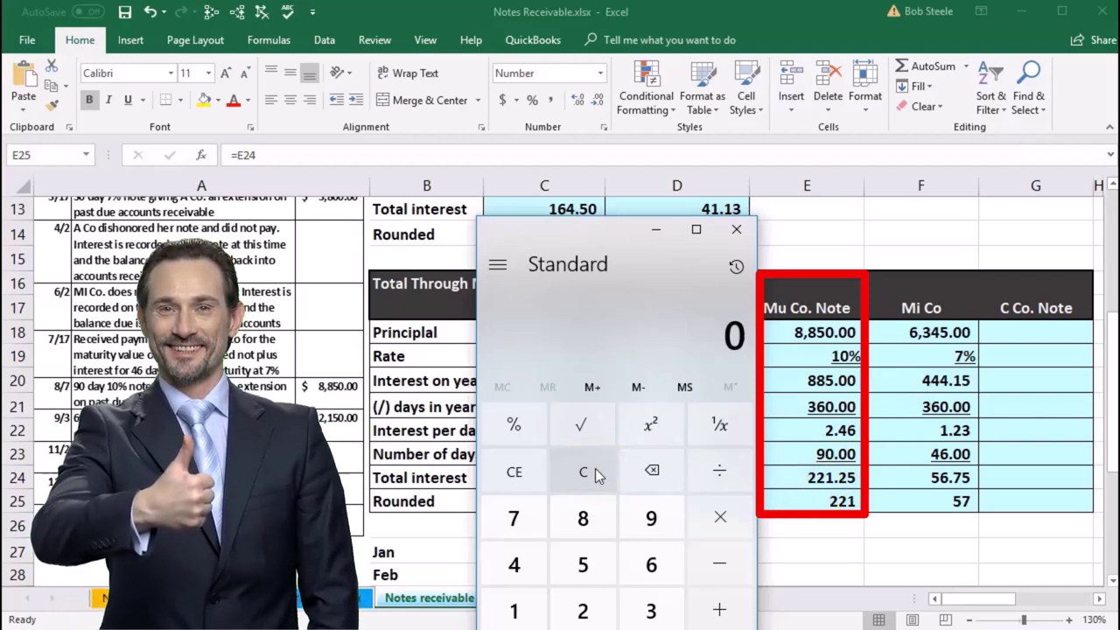
click(751, 503)
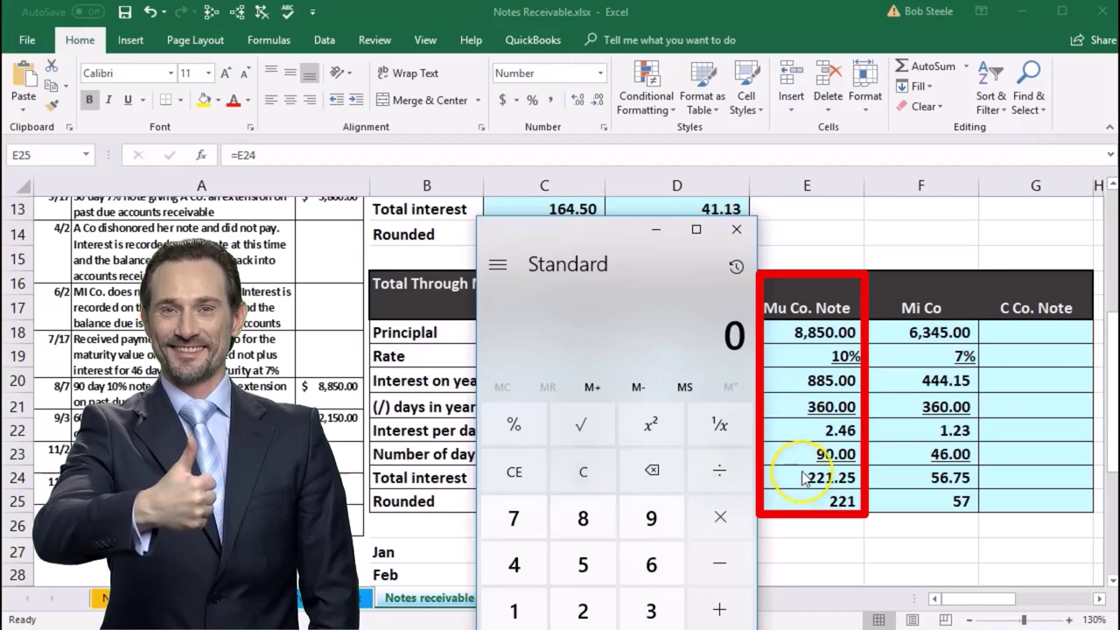
text(90)
key(slash)
text(360)
key(Return)
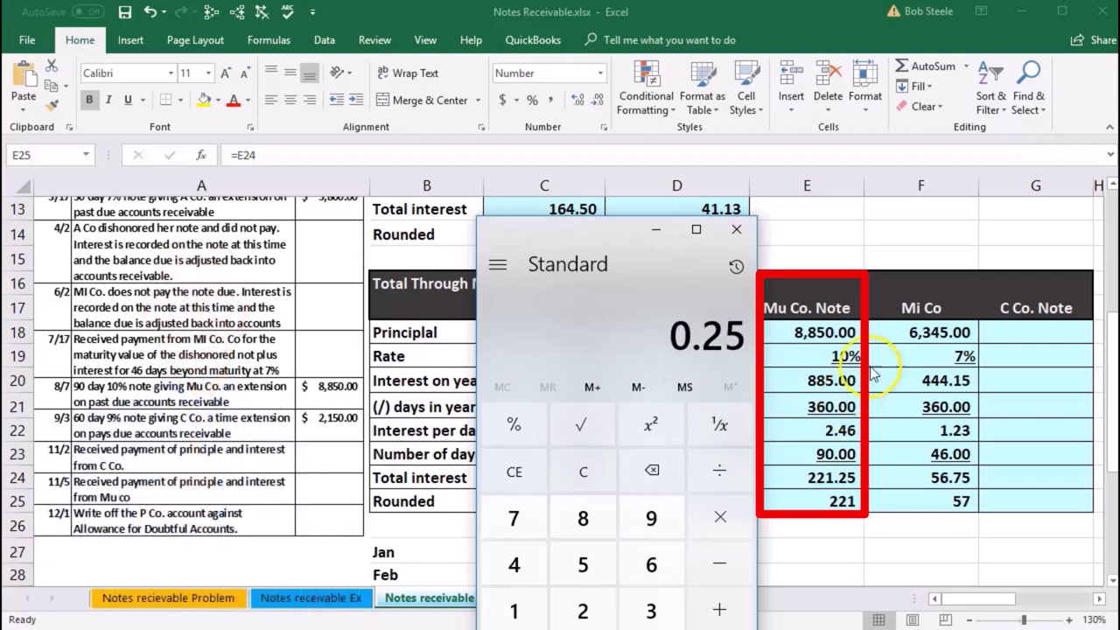
Recheck the total interest by calculating 3/12 and multiplying it by 885, and close the calculator.
click(602, 482)
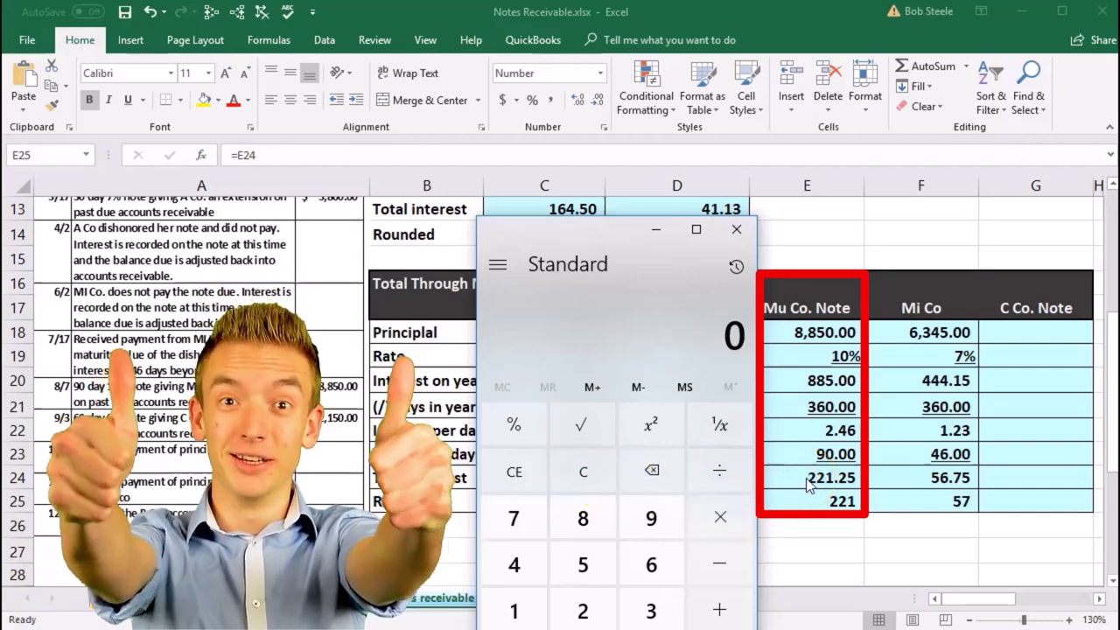
key(3)
key(slash)
key(1)
key(2)
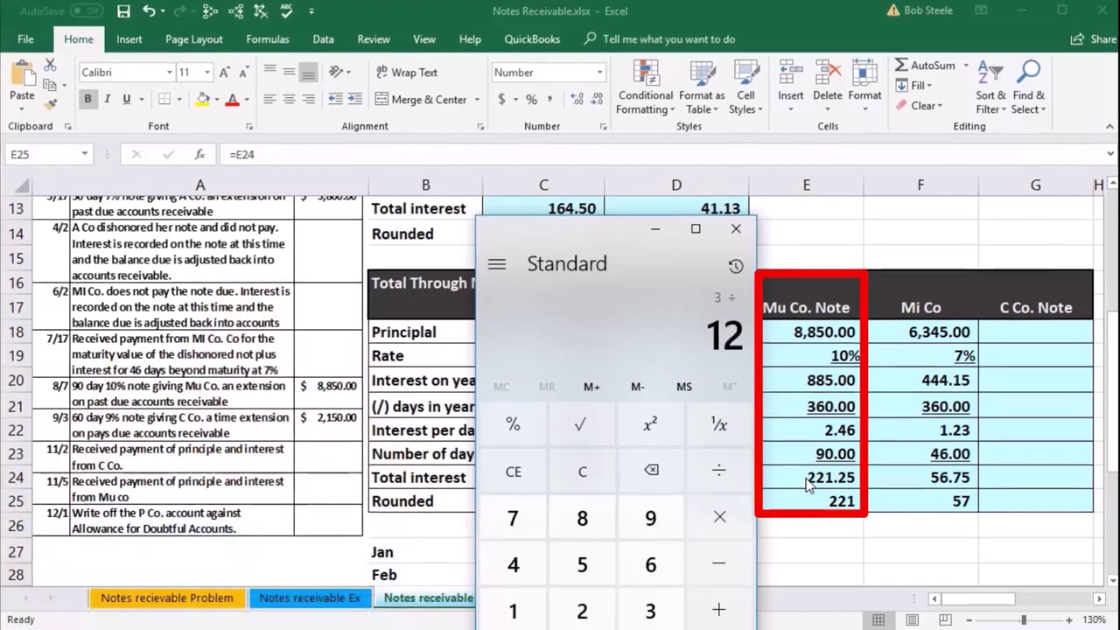
key(Return)
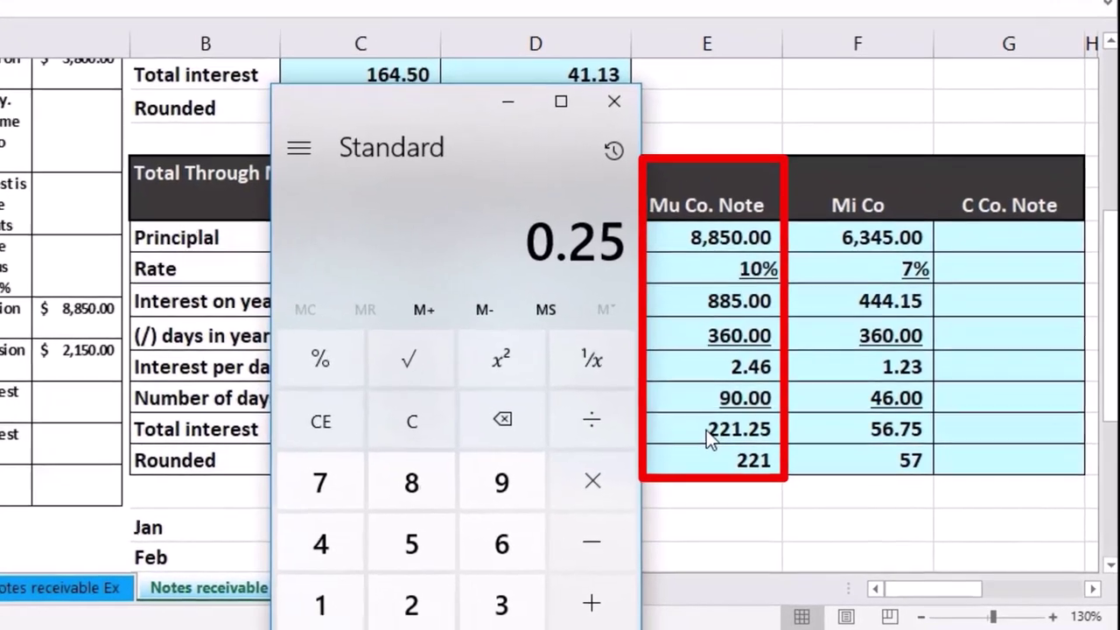
key(asterisk)
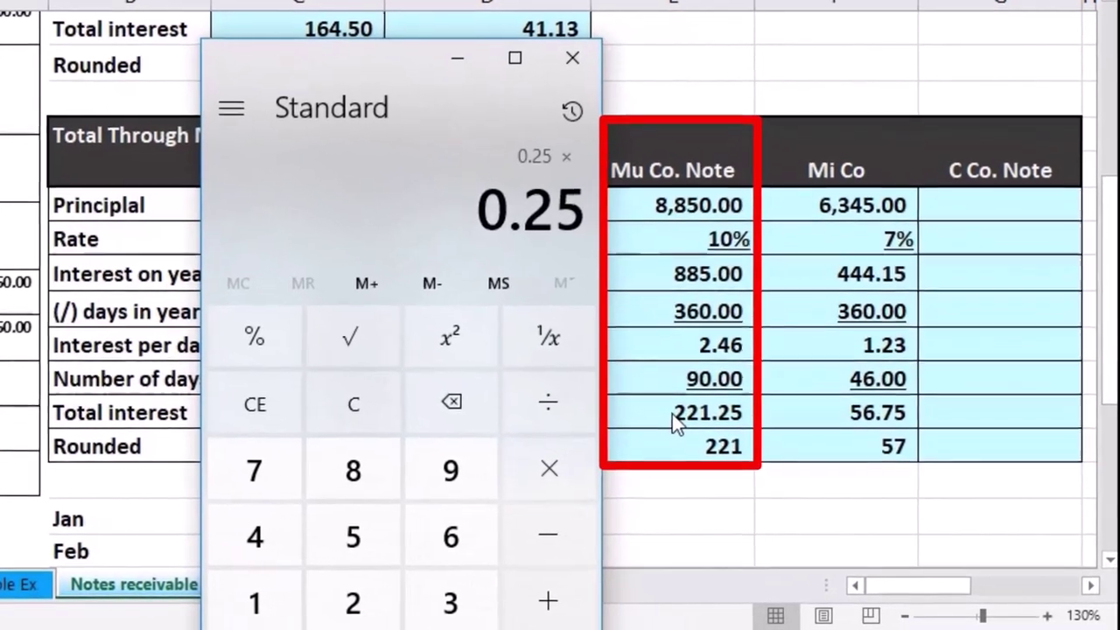
text(885)
key(Return)
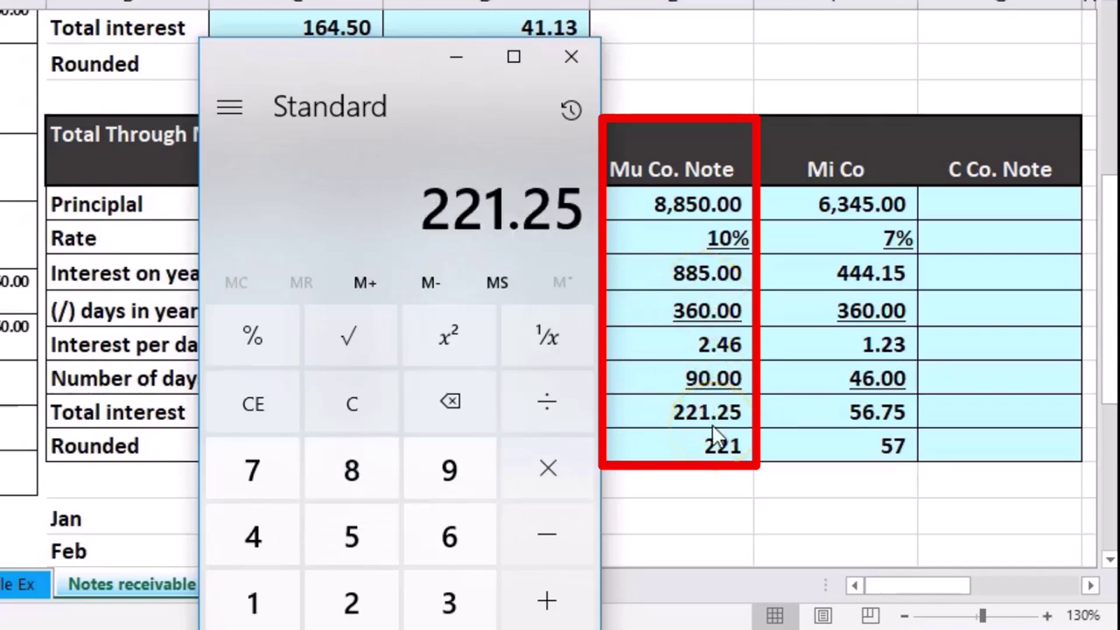
click(585, 54)
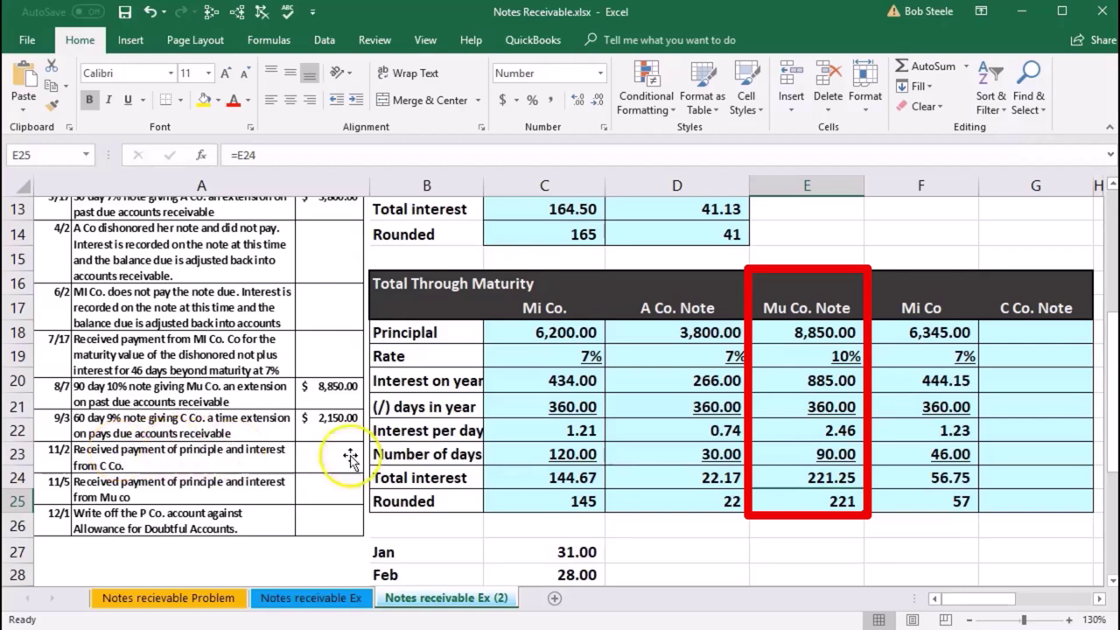
Examine C Co's beginning balance in the subsidiary ledger and the ending trial balance of accounts receivable in cell V6.
drag(960, 601, 1020, 602)
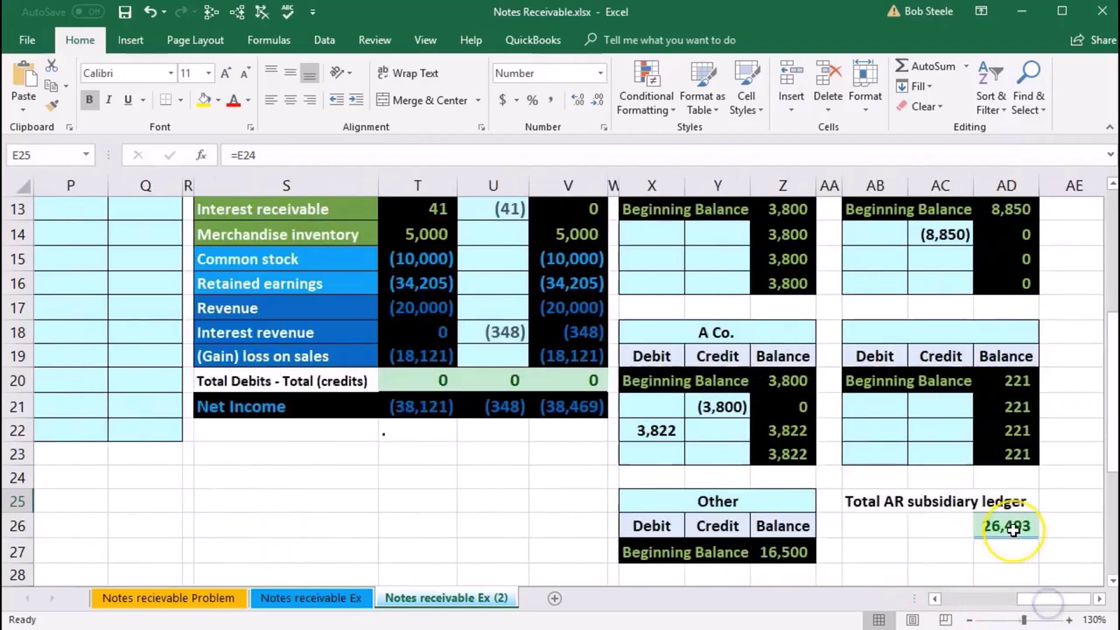
scroll(1012, 529, up, 4)
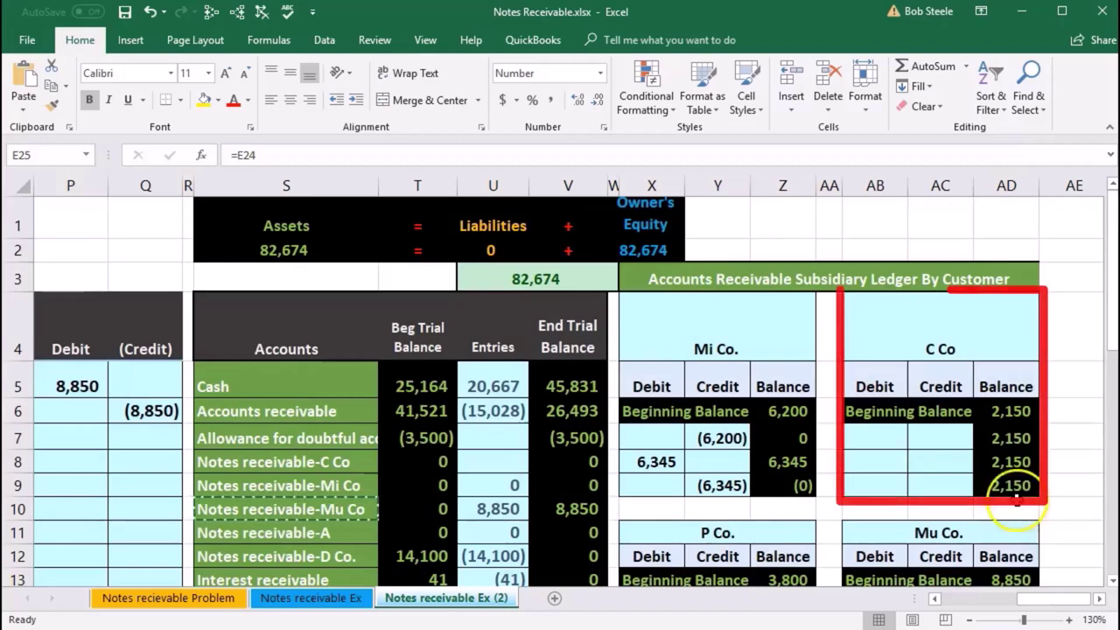
click(1005, 411)
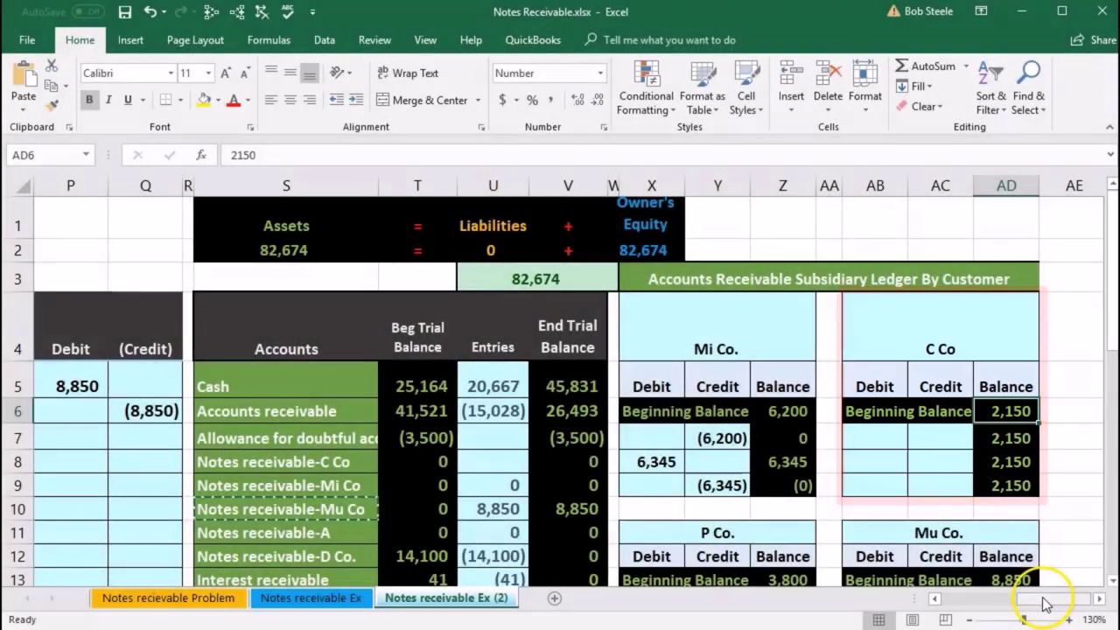
click(1042, 600)
drag(1042, 600, 1026, 599)
click(792, 412)
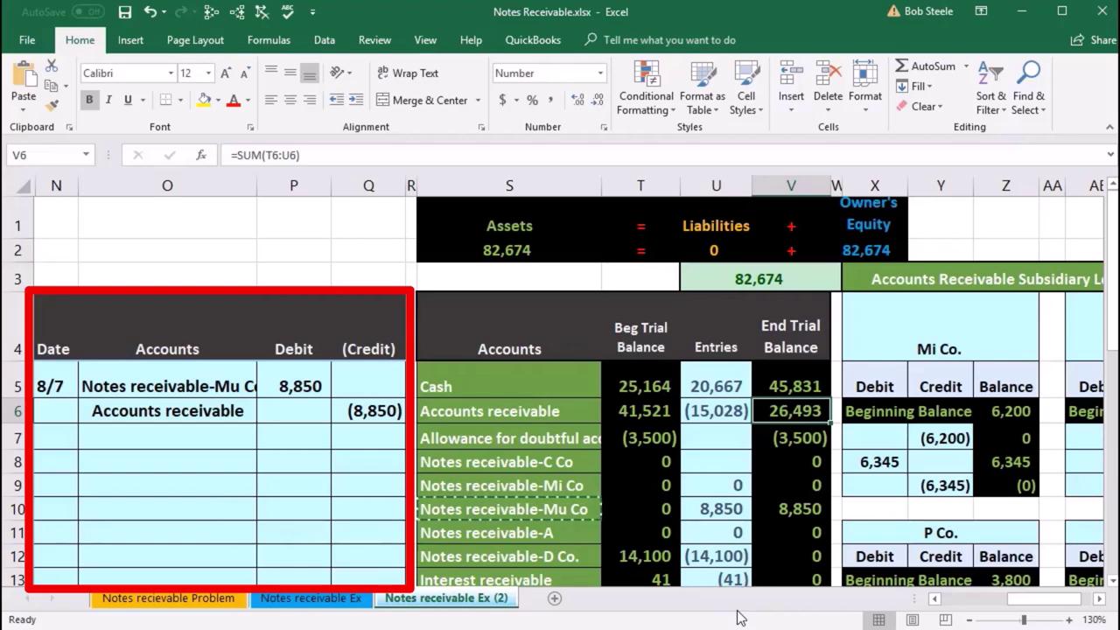
Enter 9/3 as the date of a new journal entry in cell N8.
click(61, 459)
text(9/)
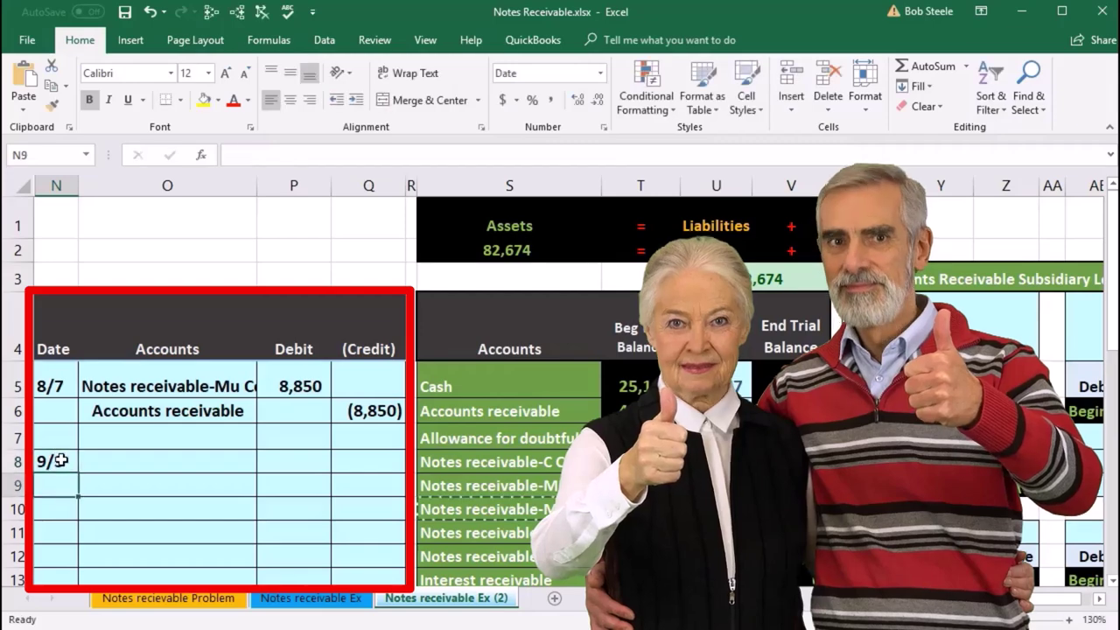
key(Tab)
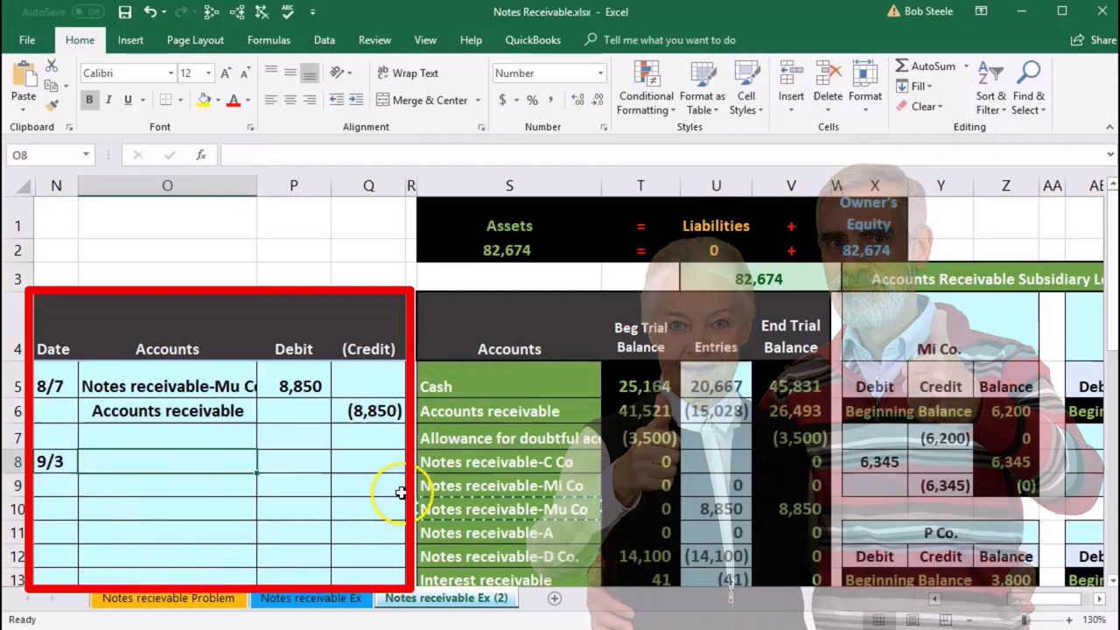
Copy the Accounts receivable account name from S6 and paste it as values into journal cell O9.
click(477, 410)
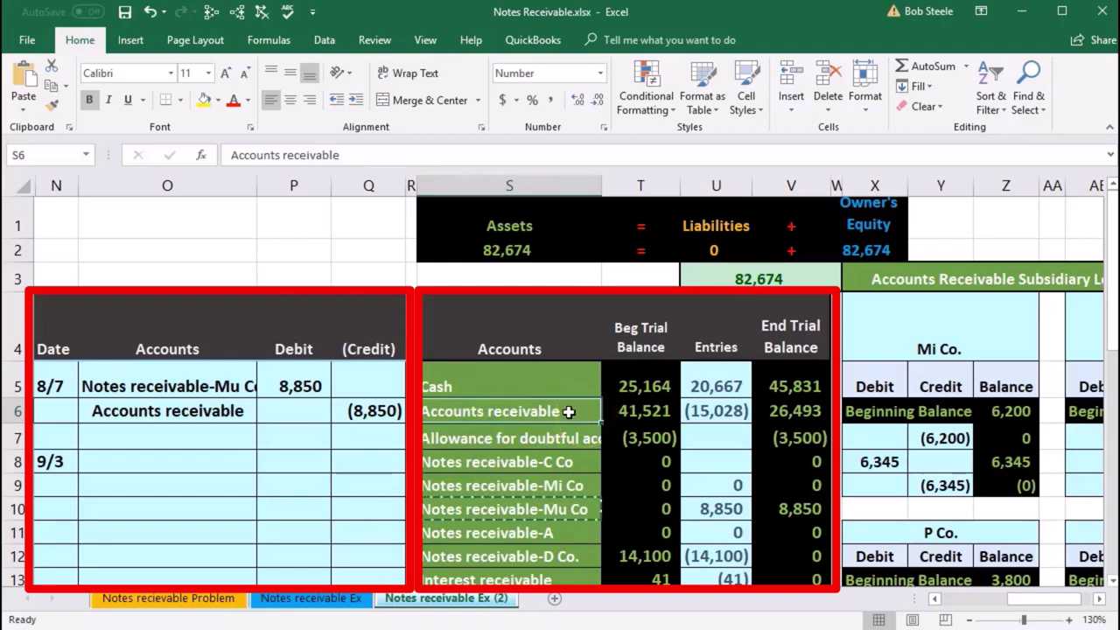
right_click(568, 412)
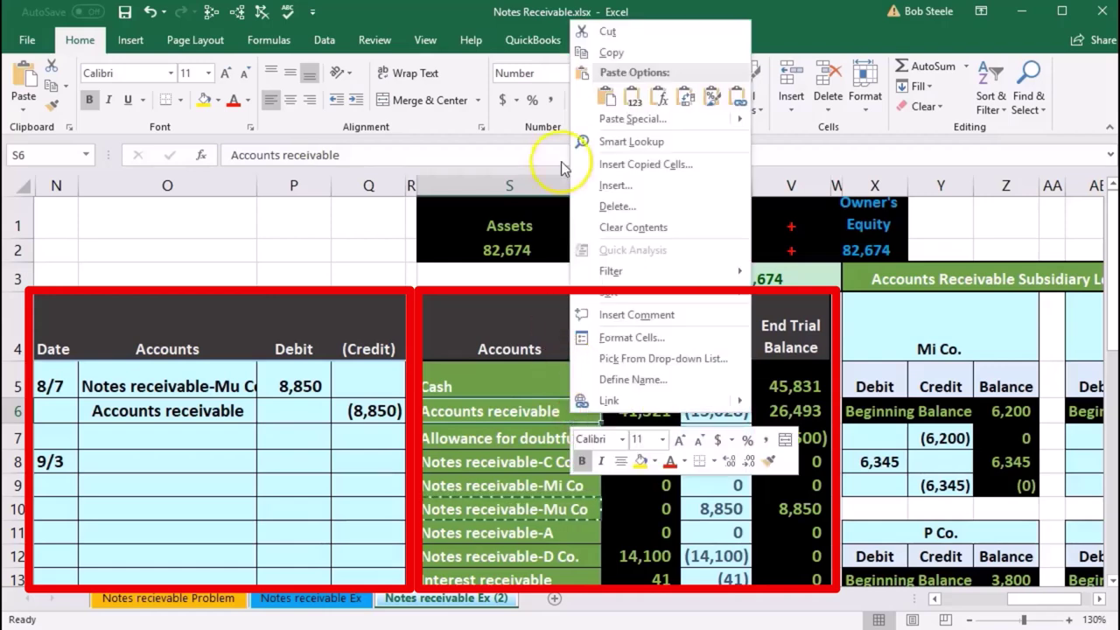
click(584, 53)
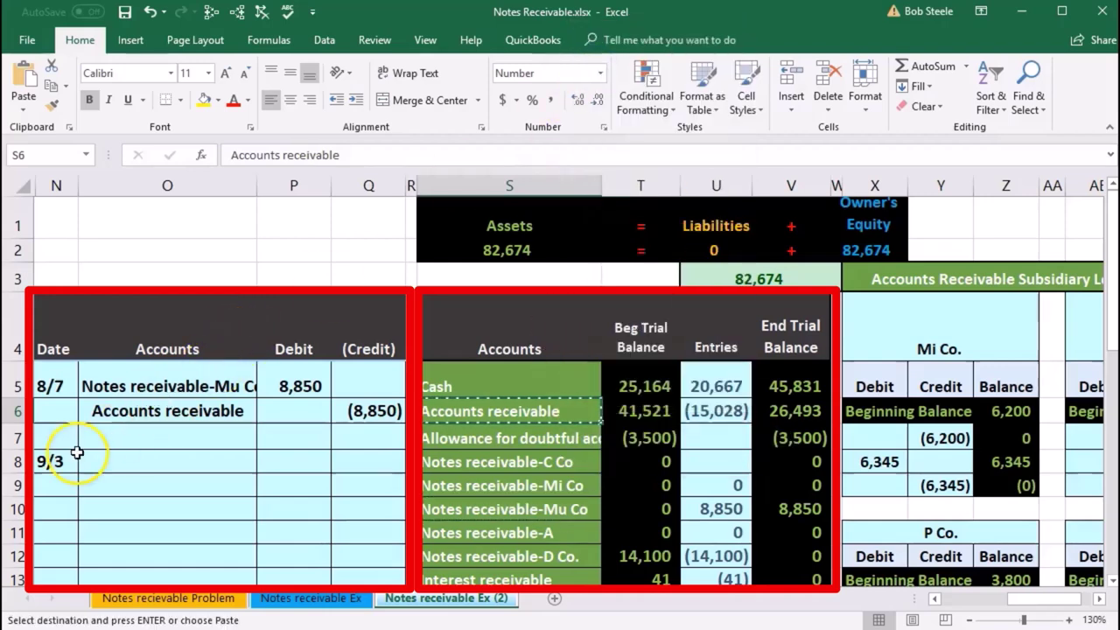
right_click(105, 491)
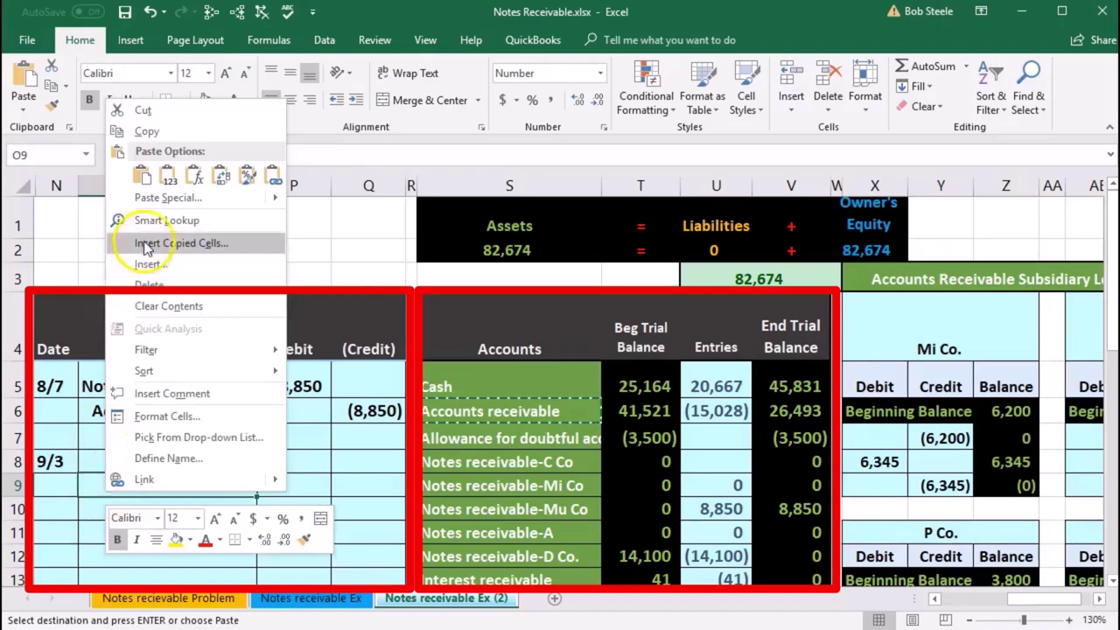
click(174, 186)
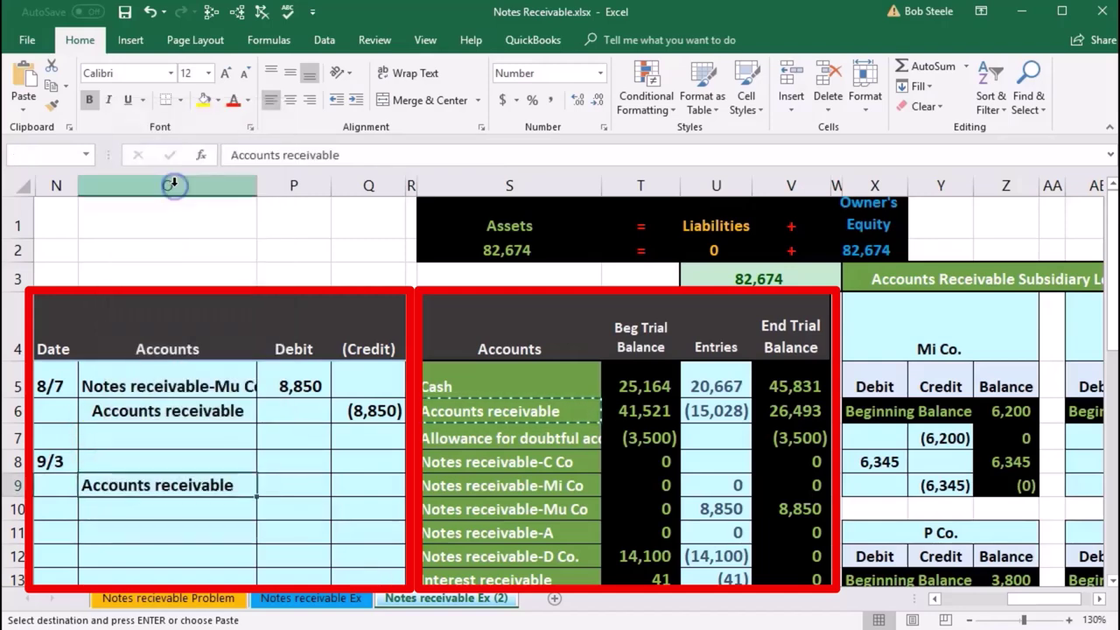
Enter -2150 as the Accounts receivable credit of the 9/3 entry in cell Q9.
click(389, 487)
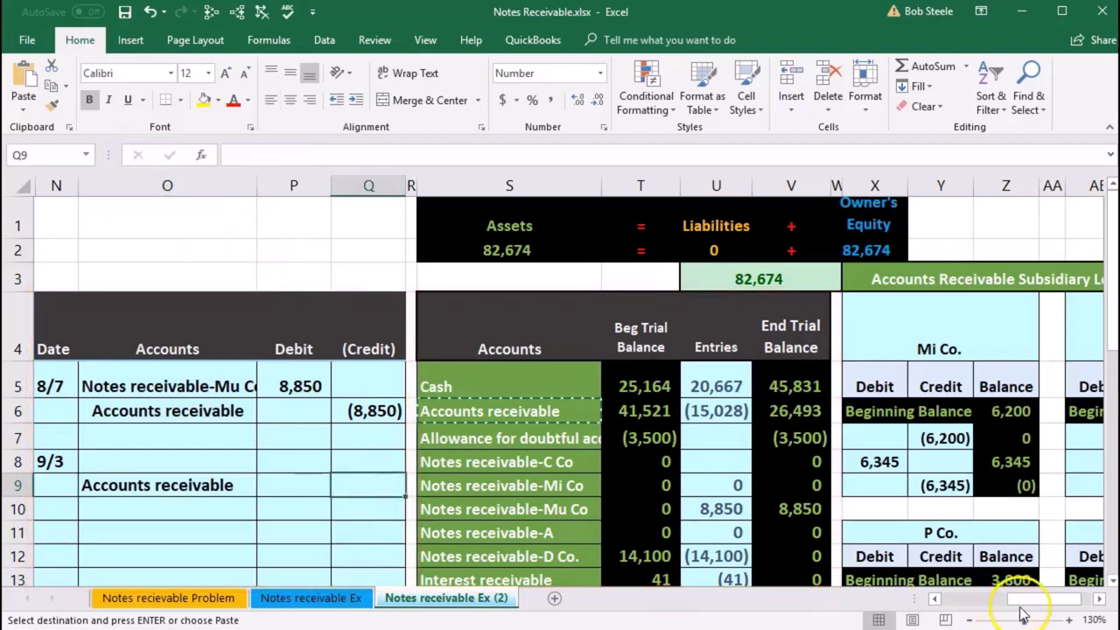
mouse_move(1011, 600)
mouse_down()
mouse_move(1043, 602)
mouse_move(1013, 600)
mouse_up()
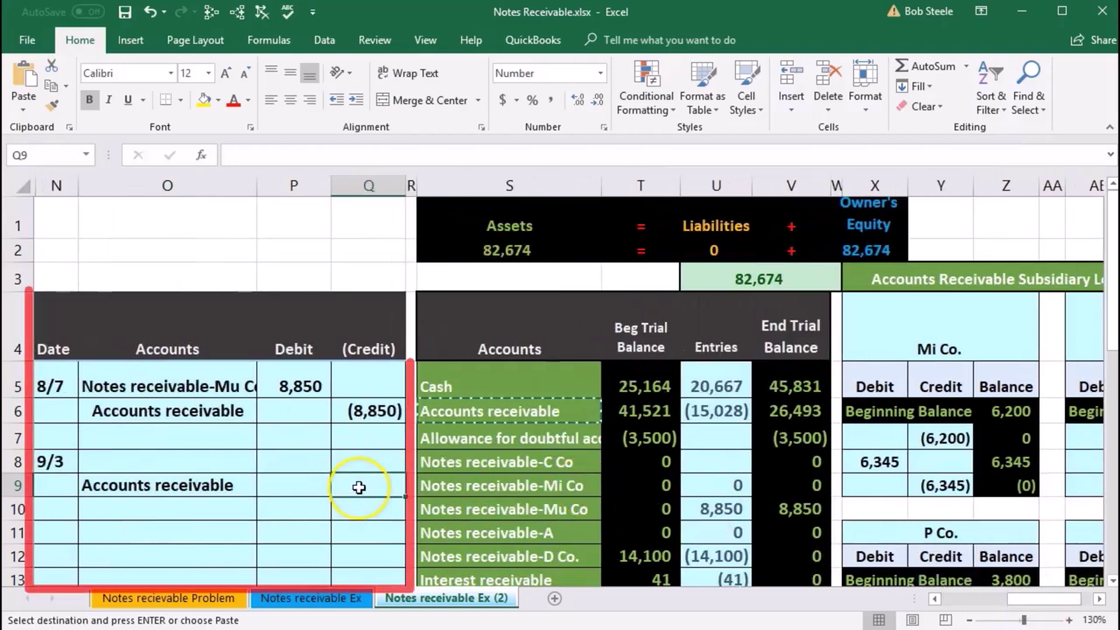
text(-2150)
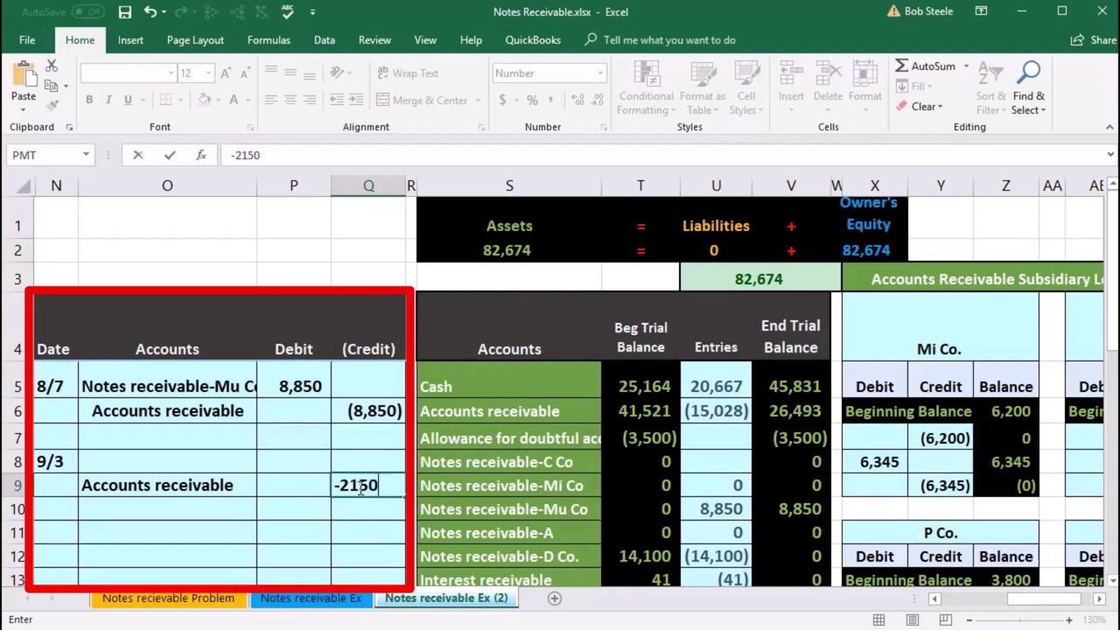
key(Return)
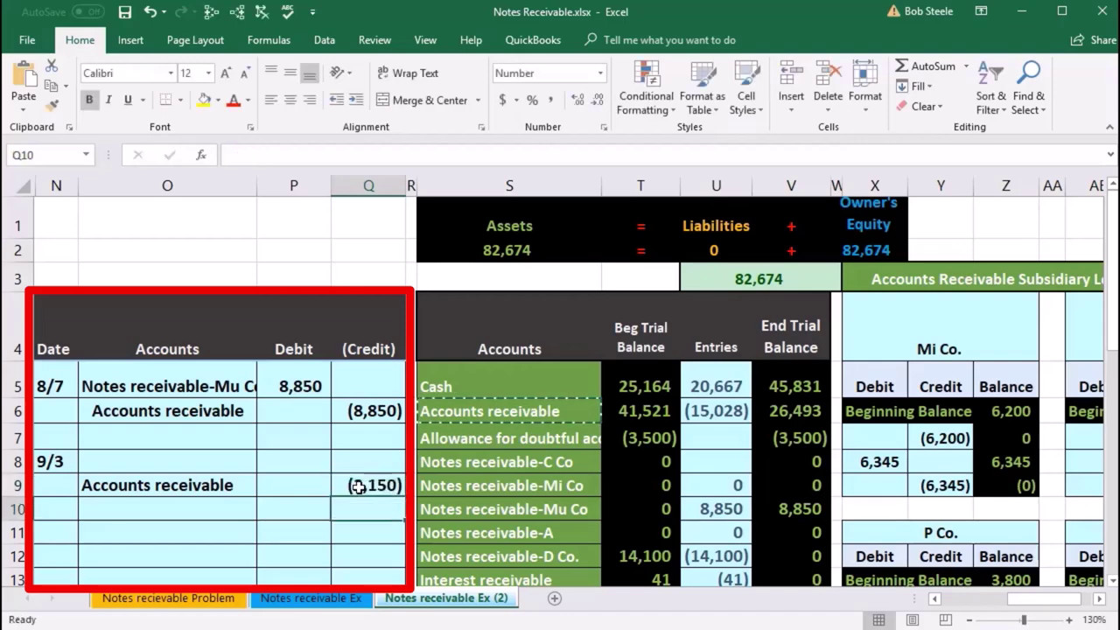
Enter the 9/3 debit in cell P8 as the negative of the credit, with the formula -Q9.
key(Up)
key(Up)
key(Left)
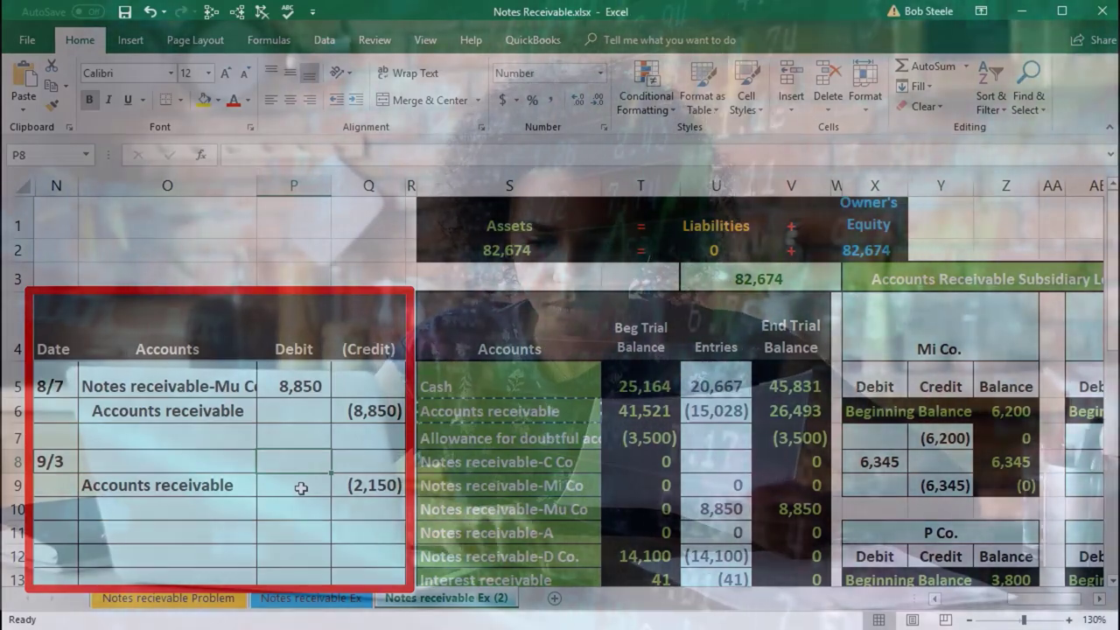
text(-)
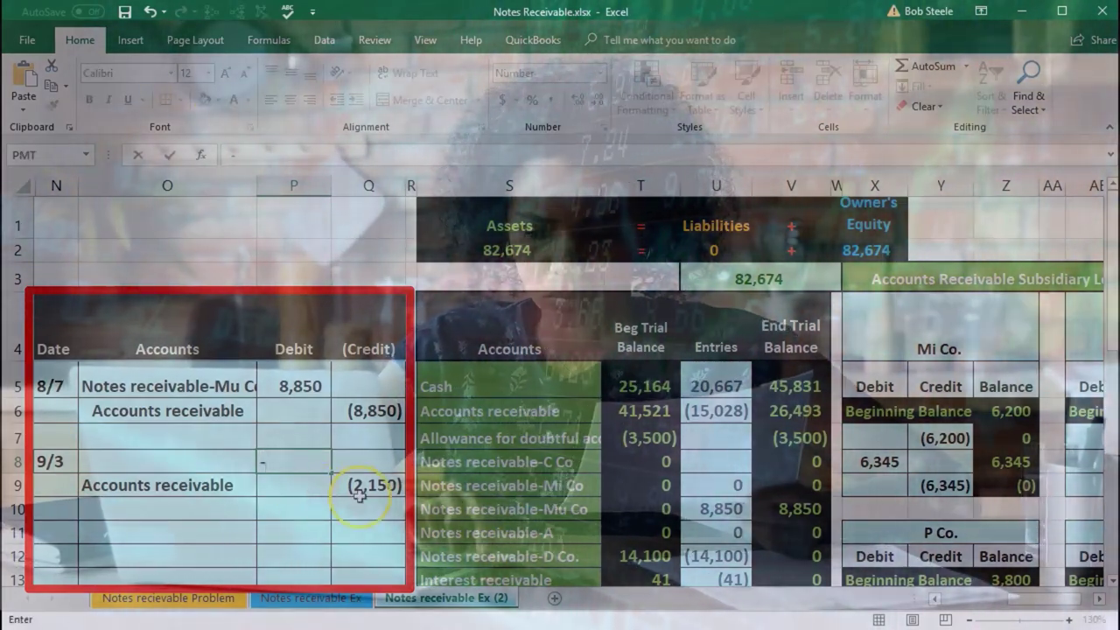
click(358, 487)
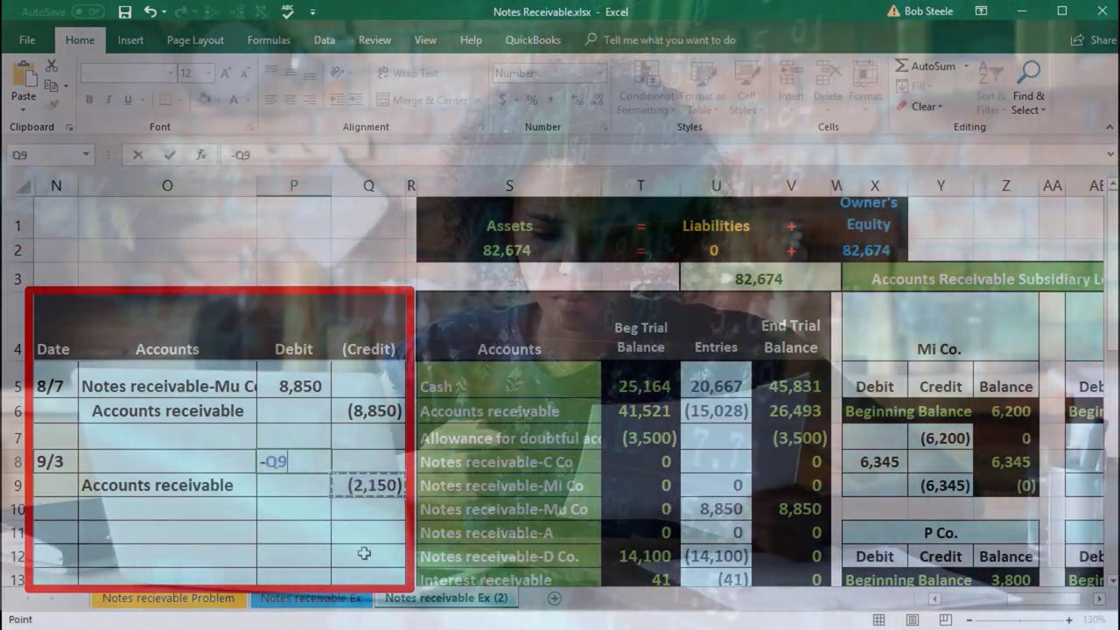
key(Return)
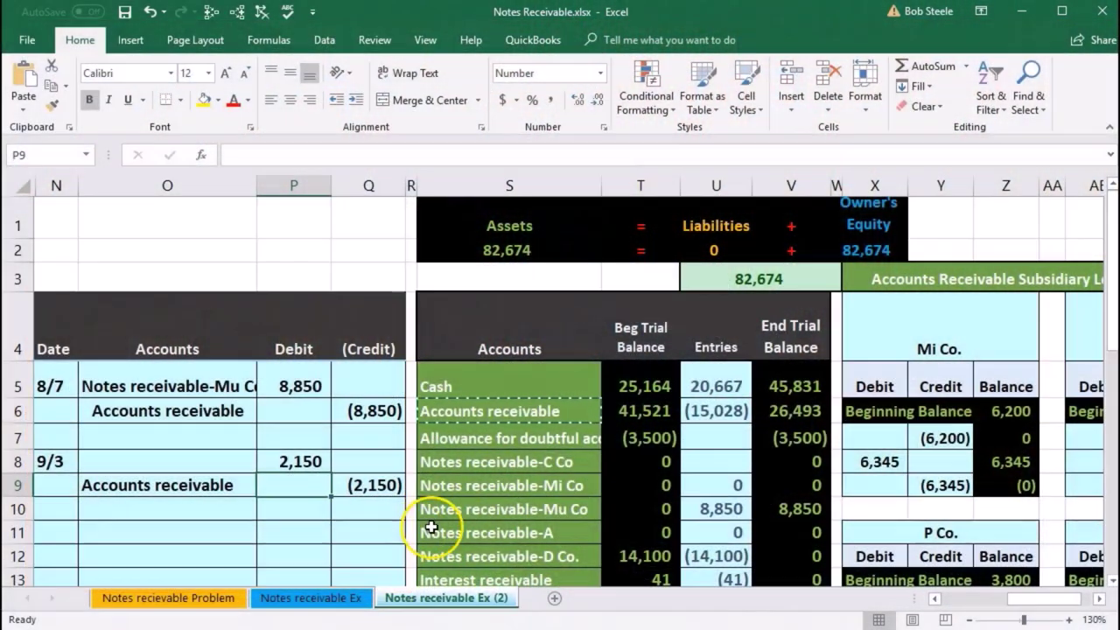
Copy the Notes receivable-C Co account name from S8 into O8 as values, and indent Accounts receivable in O9.
click(431, 528)
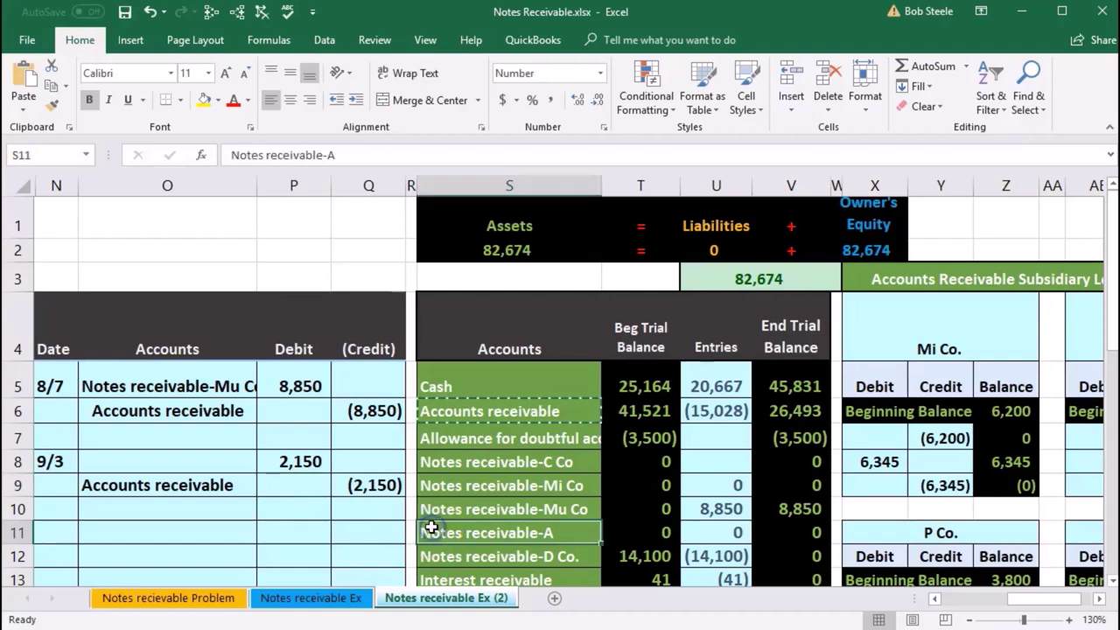
scroll(431, 528, down, 1)
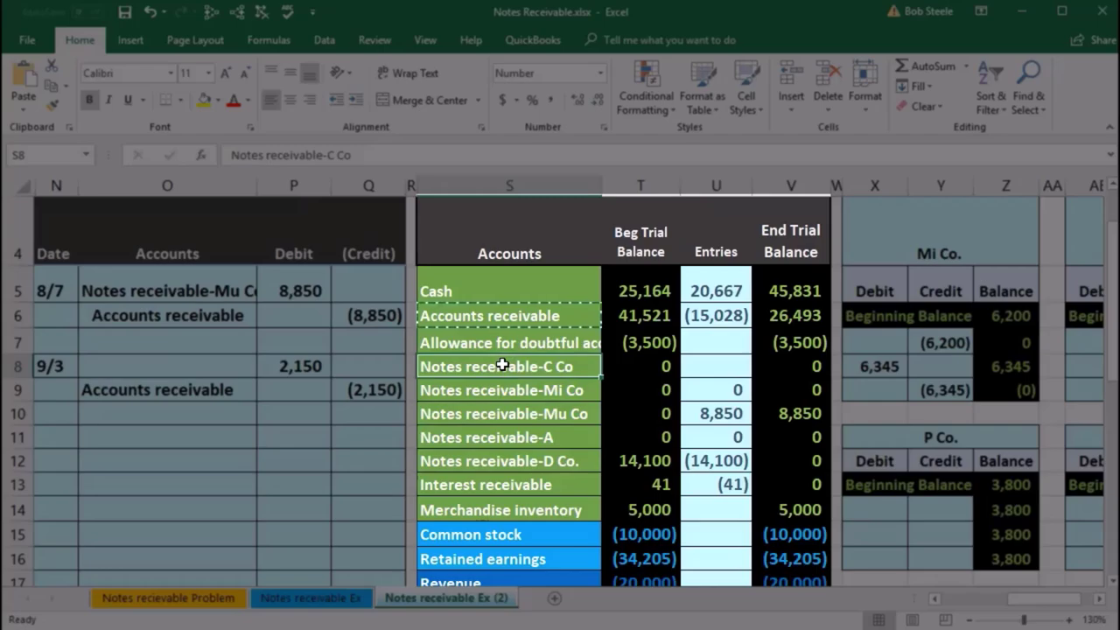
right_click(504, 367)
click(520, 396)
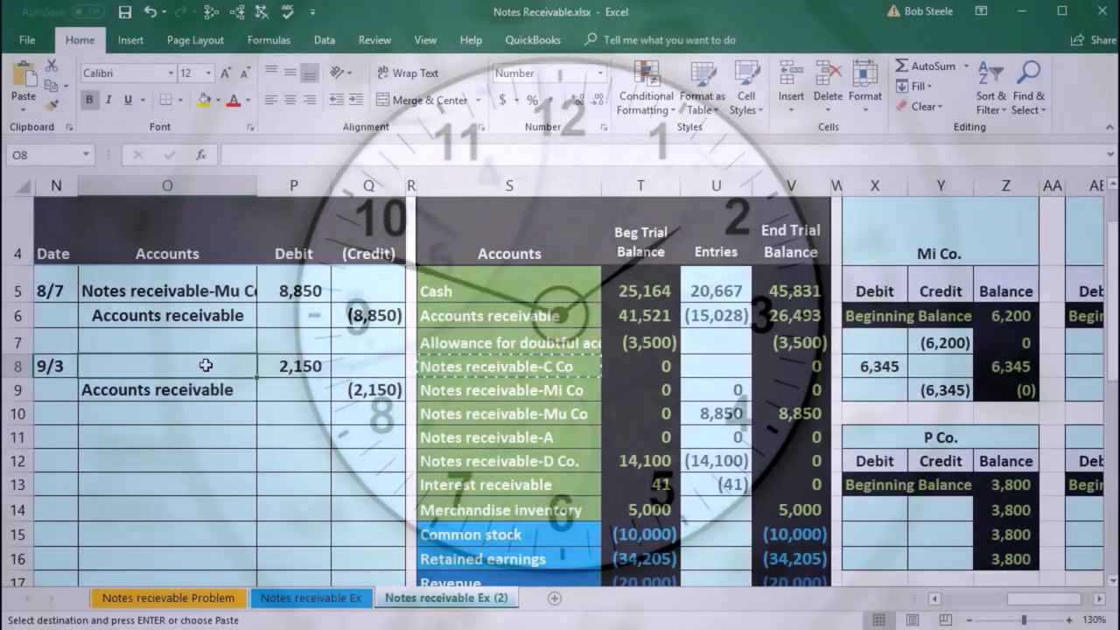
right_click(205, 365)
click(265, 440)
click(221, 391)
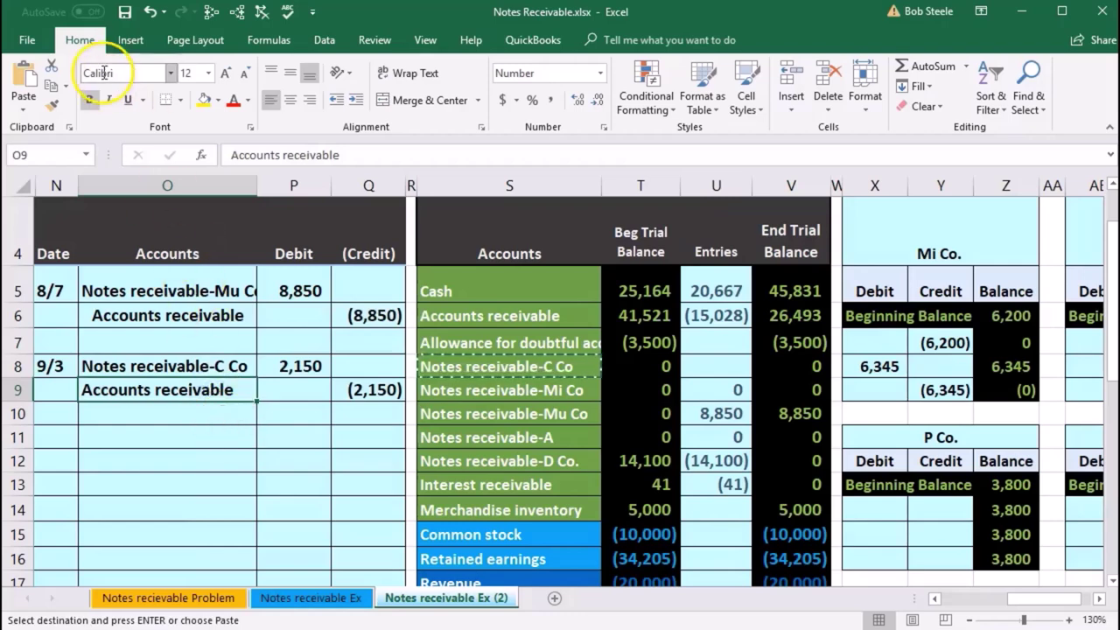
click(354, 102)
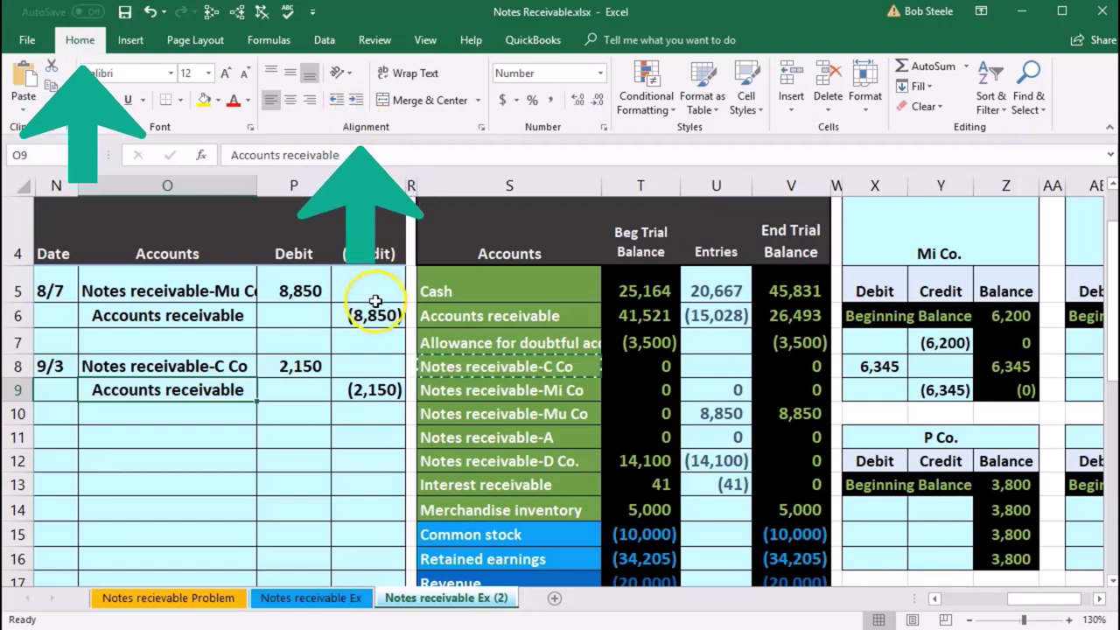
Post the 9/3 debit to Notes receivable-C Co in the trial balance by entering =P8 in cell U8.
drag(187, 365, 294, 362)
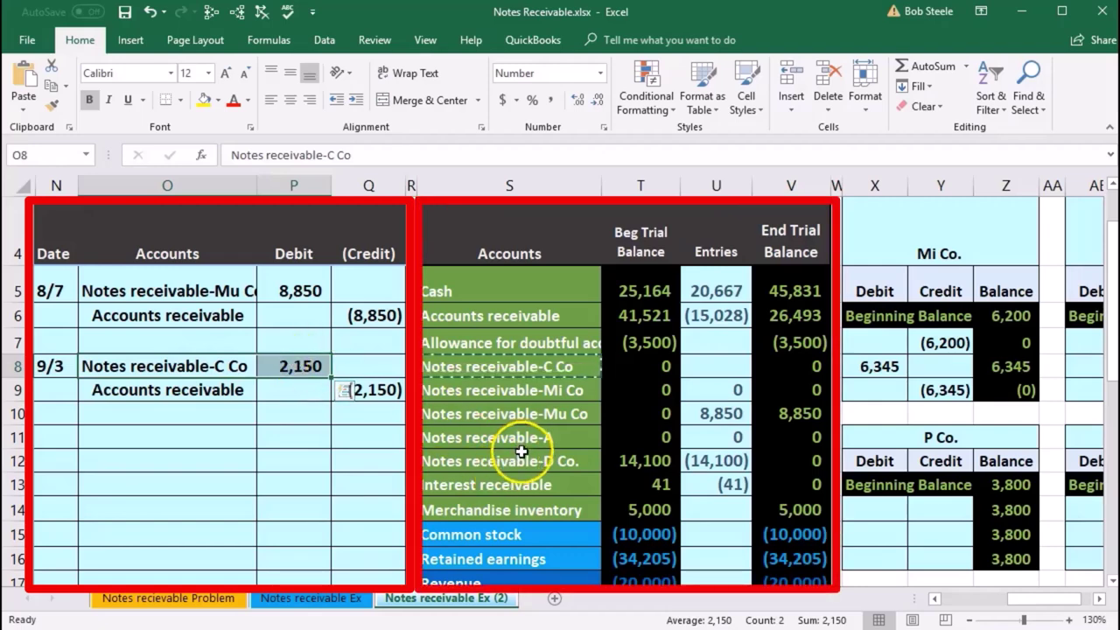
click(521, 363)
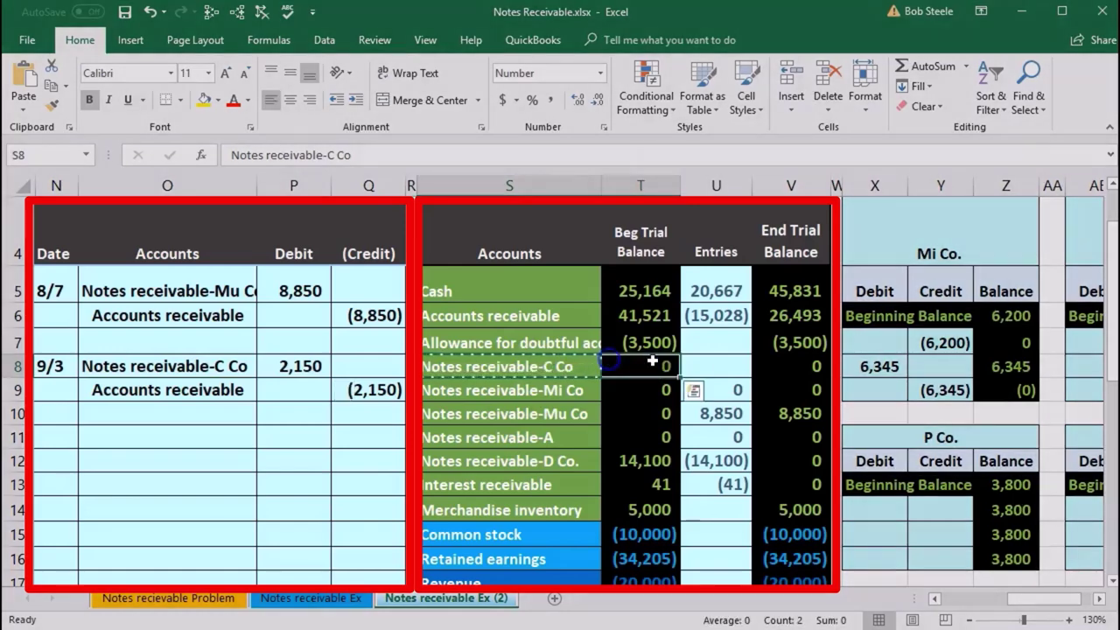
click(705, 362)
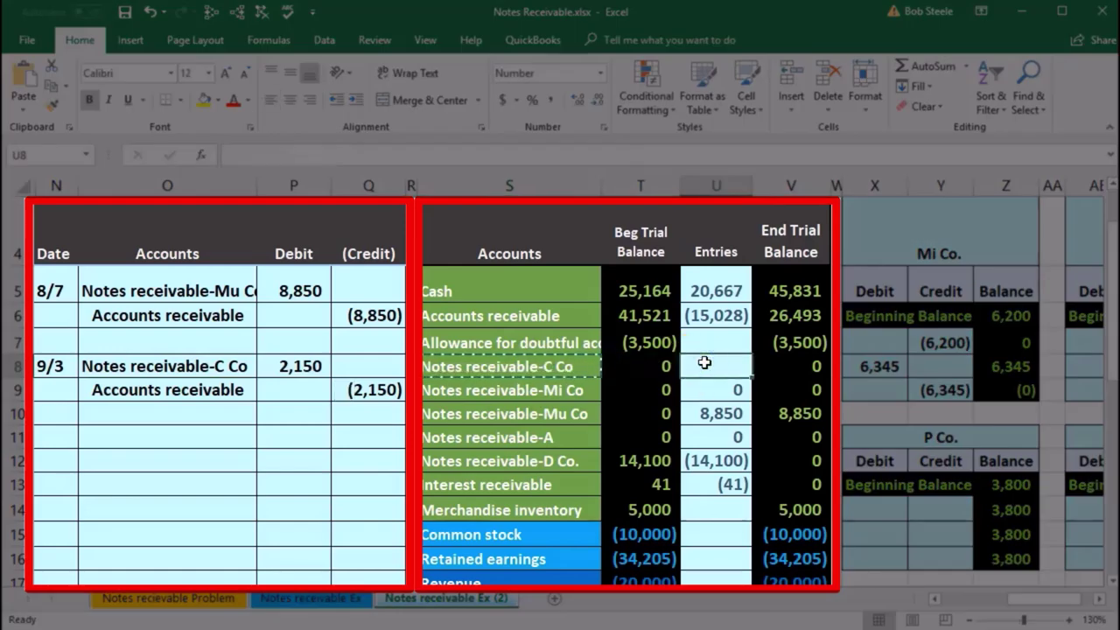
text(=)
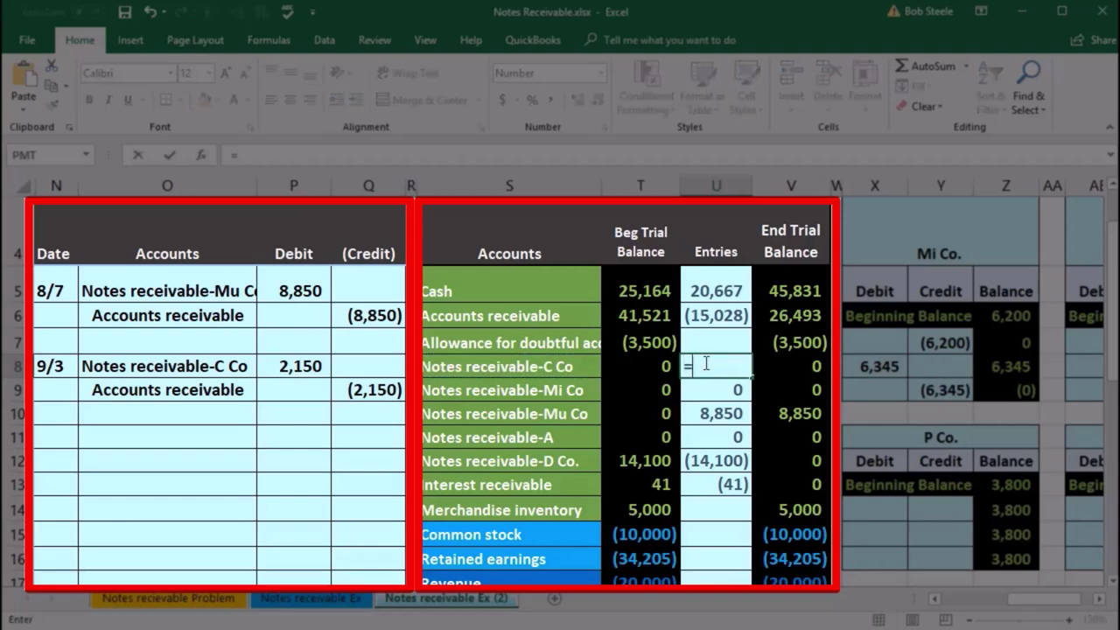
click(315, 371)
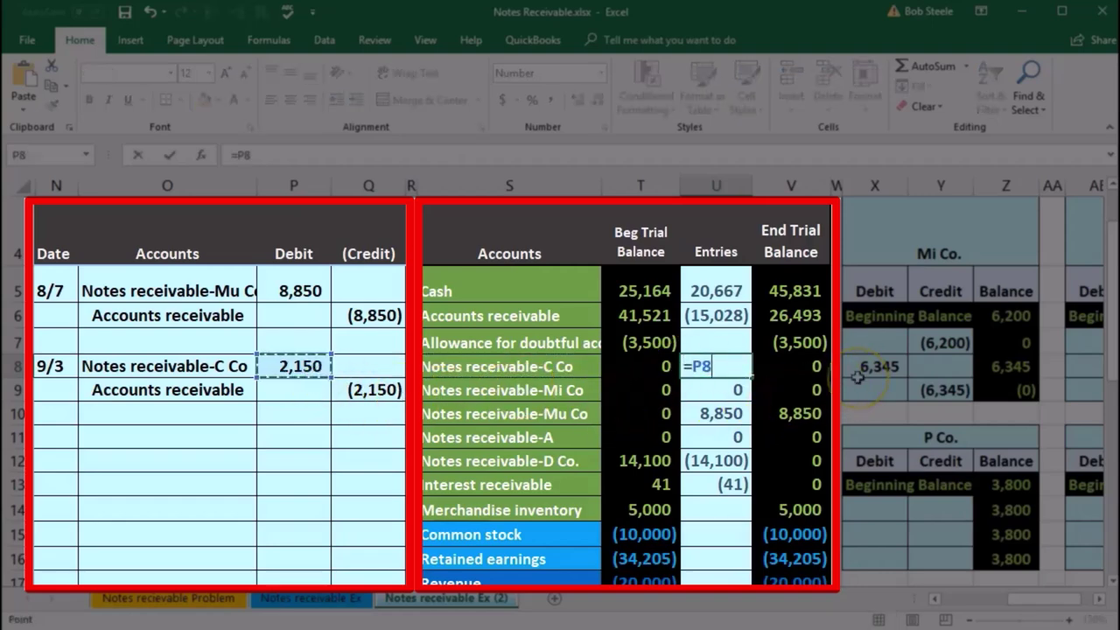
key(Return)
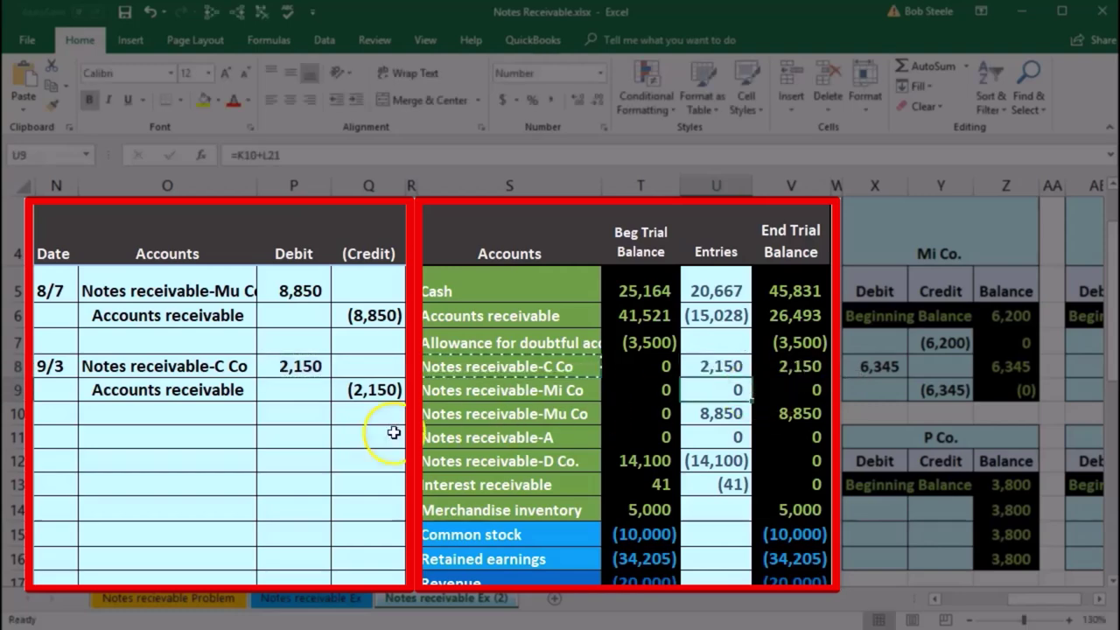
Post the 9/3 credit to Accounts receivable in the trial balance by adding +Q9 to the formula in cell U6.
drag(243, 393, 333, 399)
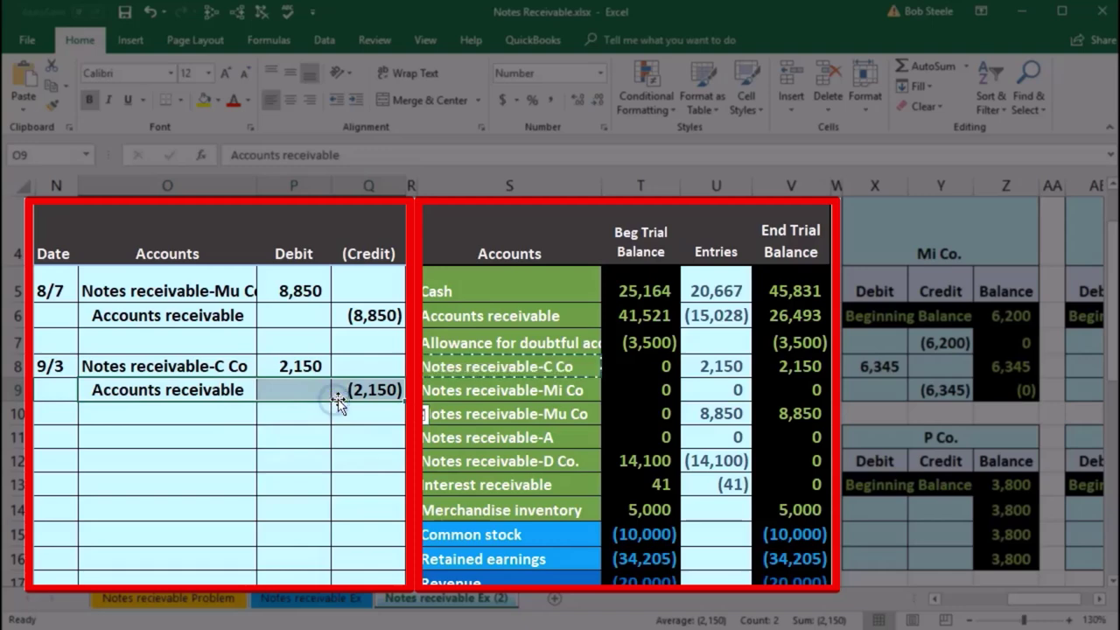
drag(511, 315, 630, 321)
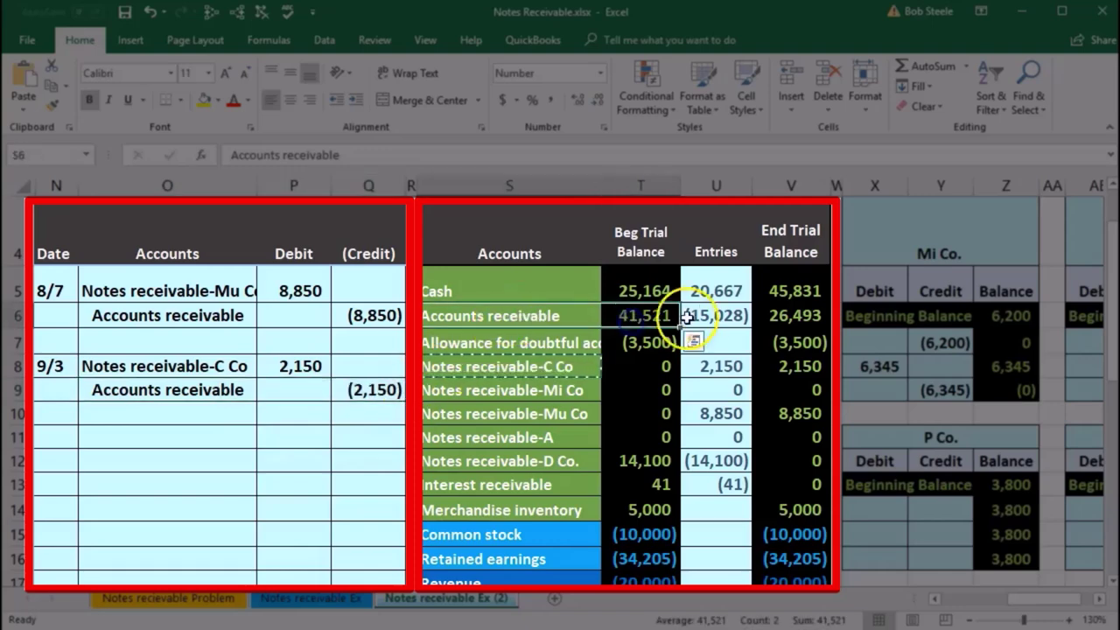
click(714, 312)
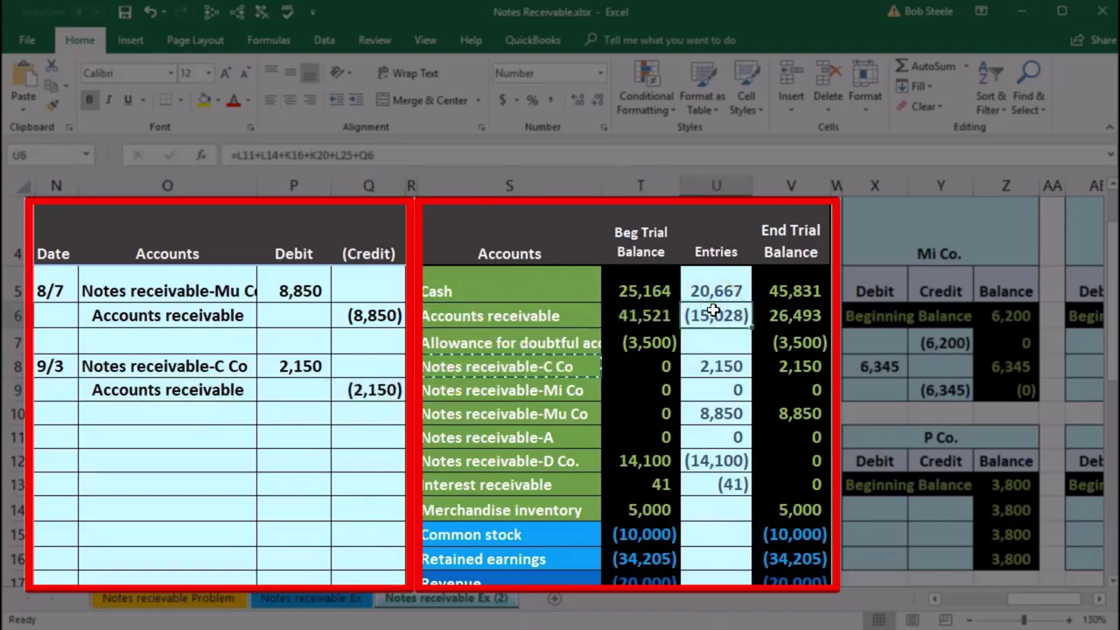
double_click(714, 311)
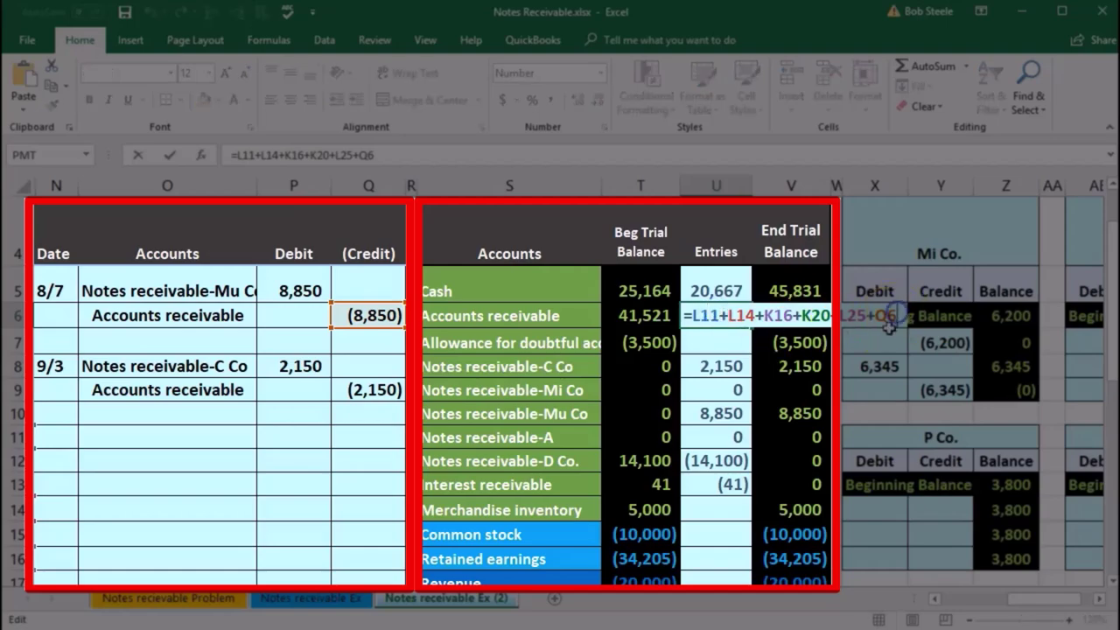
text(+)
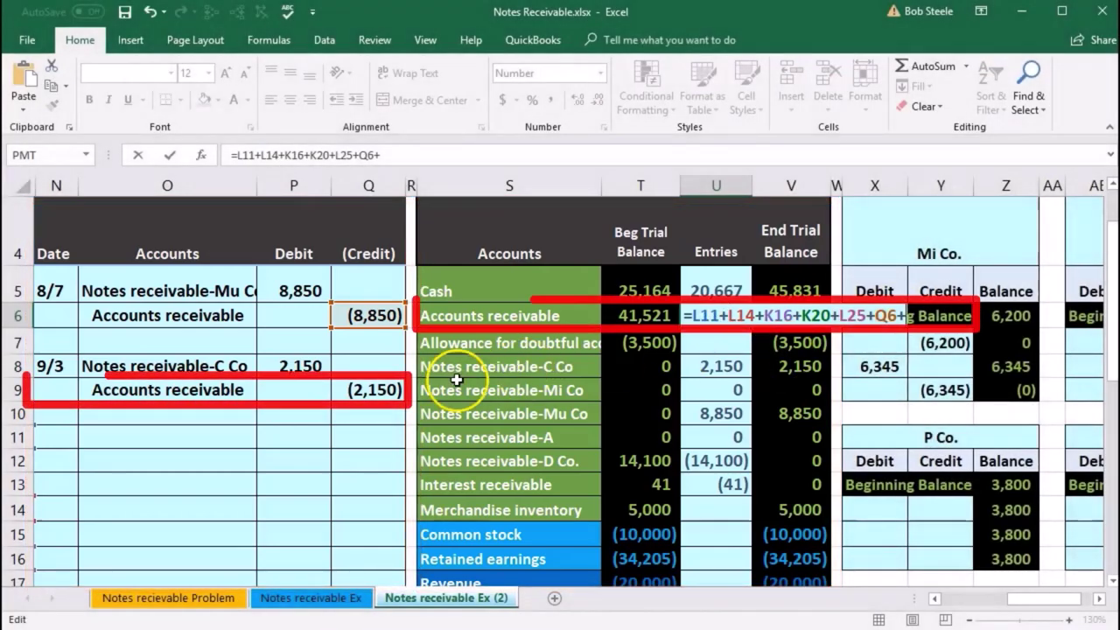
click(375, 391)
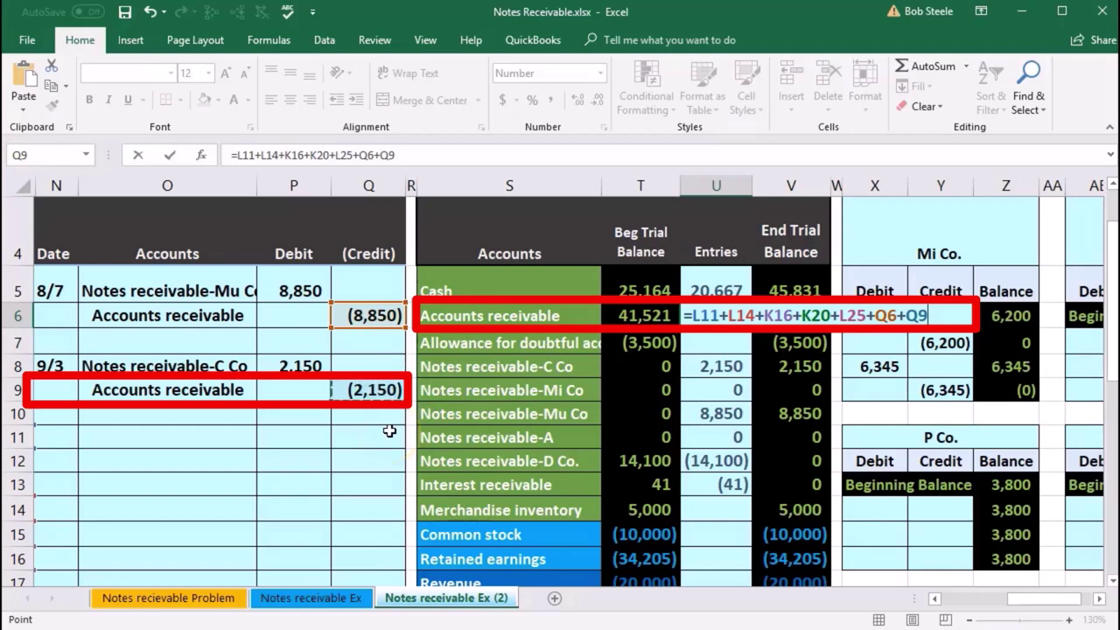
key(Return)
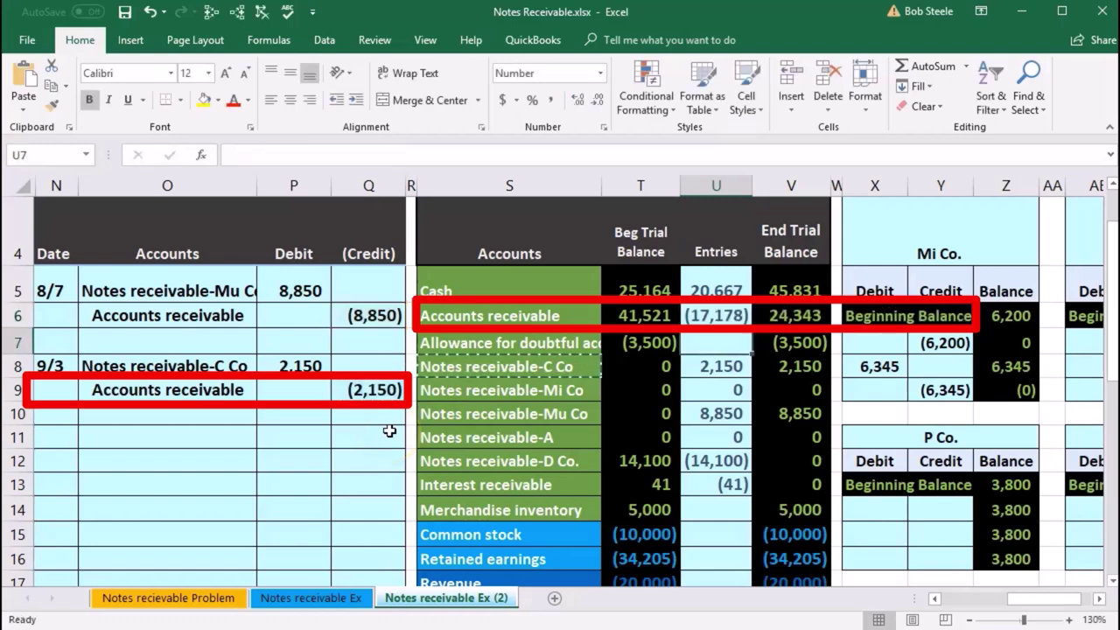
Post the 9/3 credit to the C Co subsidiary ledger by entering =Q9 in cell AC7.
key(Right)
key(Right)
key(Right)
key(Right)
key(Right)
key(Right)
key(Right)
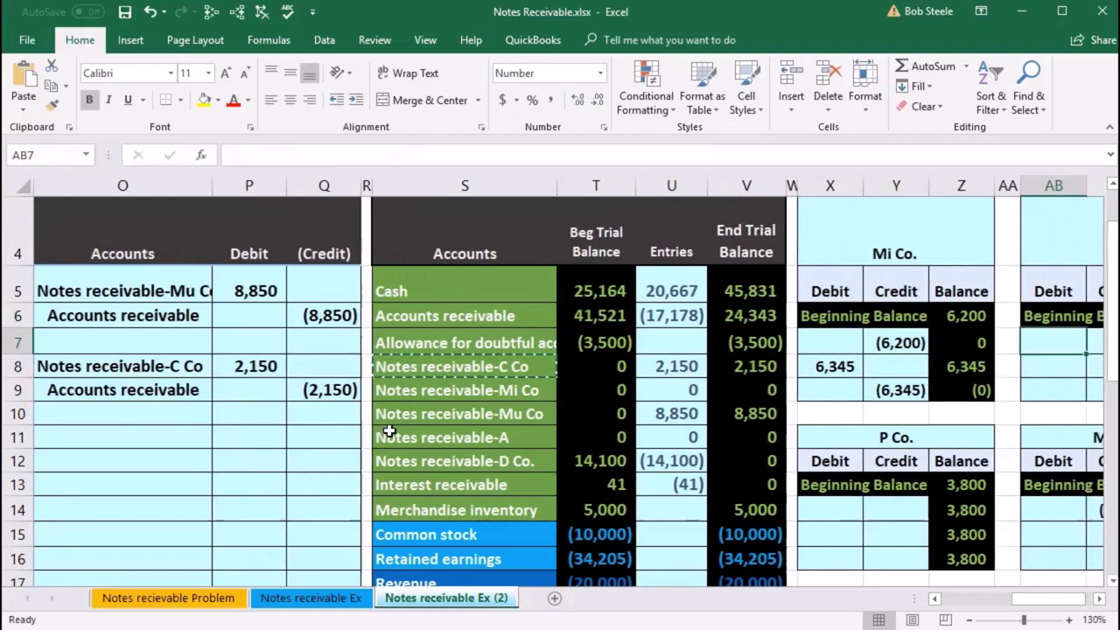
key(Right)
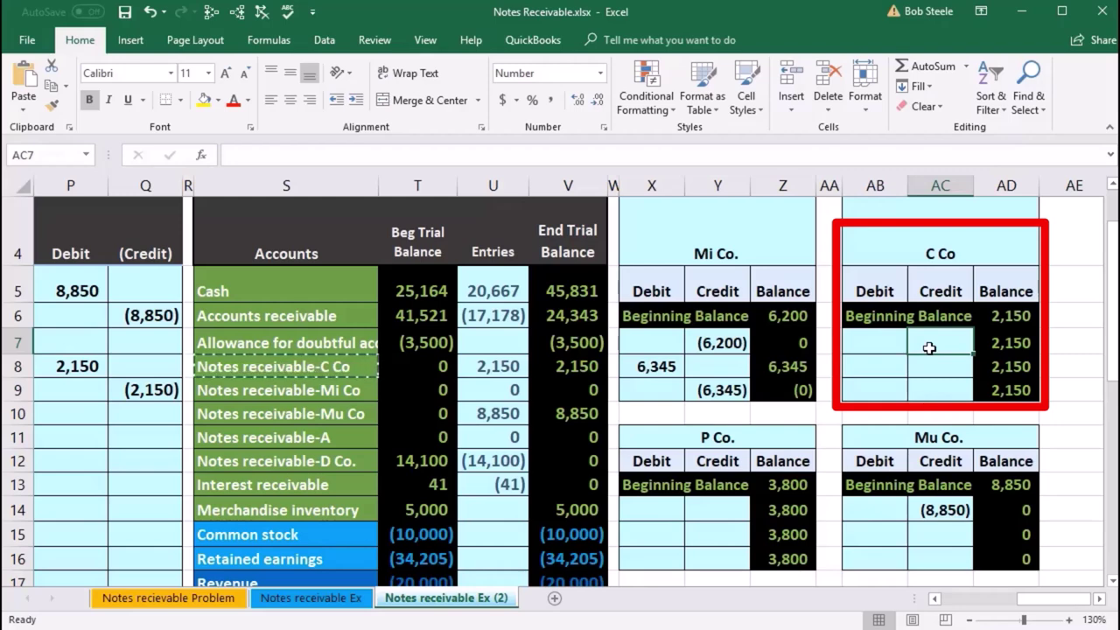
text(=)
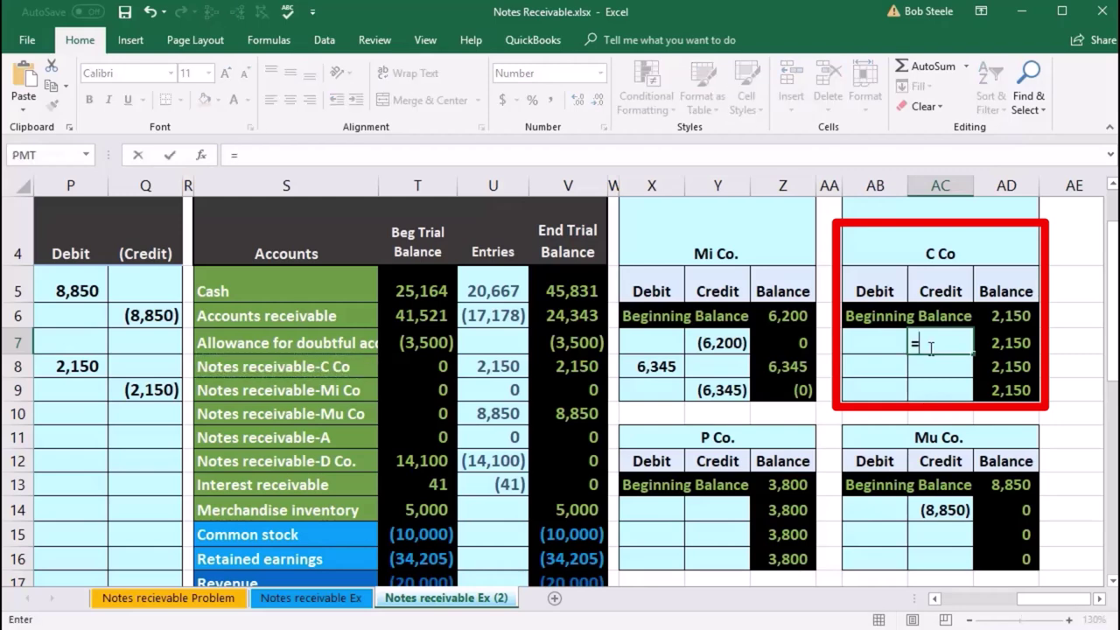
click(145, 389)
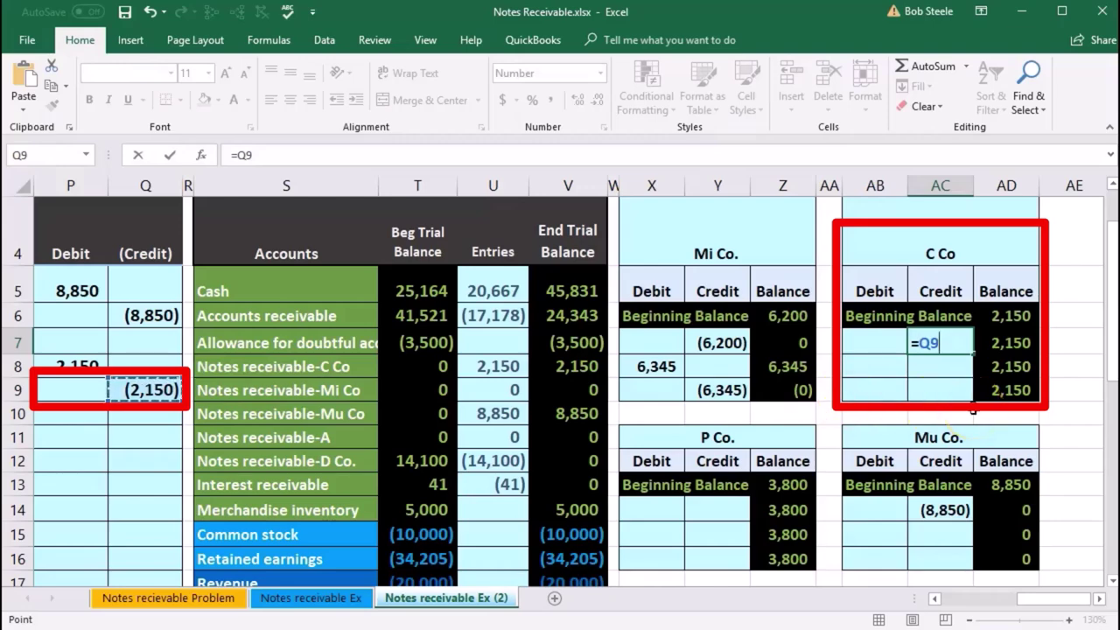
key(Return)
Check the total AR subsidiary ledger formula in AD26 and compare its total with the Accounts receivable ending balance in V6.
scroll(973, 408, down, 2)
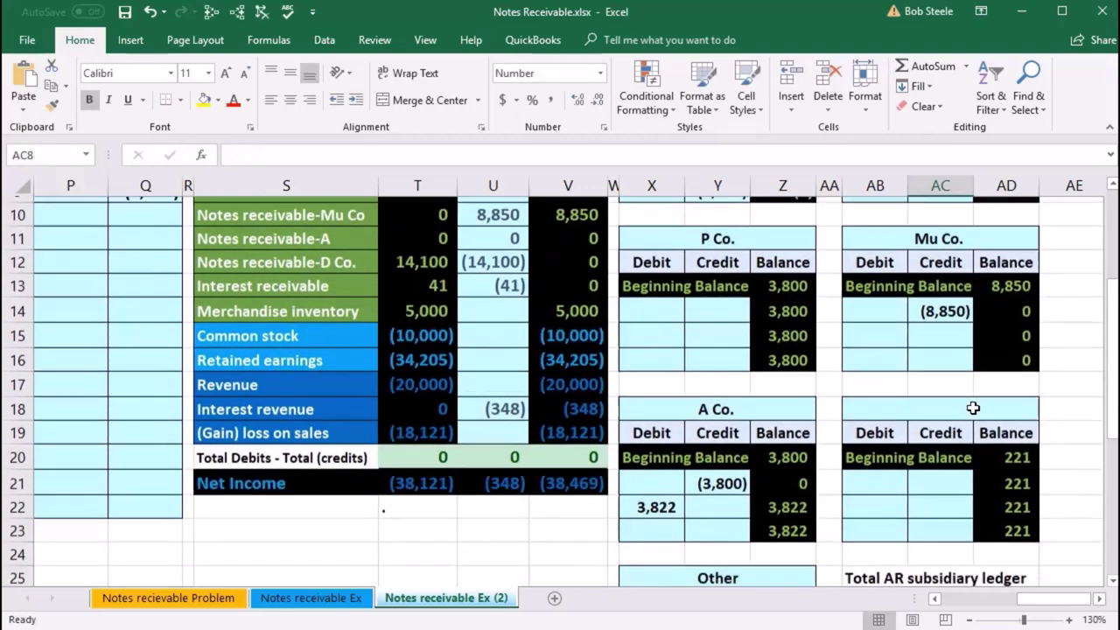
scroll(973, 407, down, 2)
double_click(1011, 525)
scroll(1008, 526, up, 3)
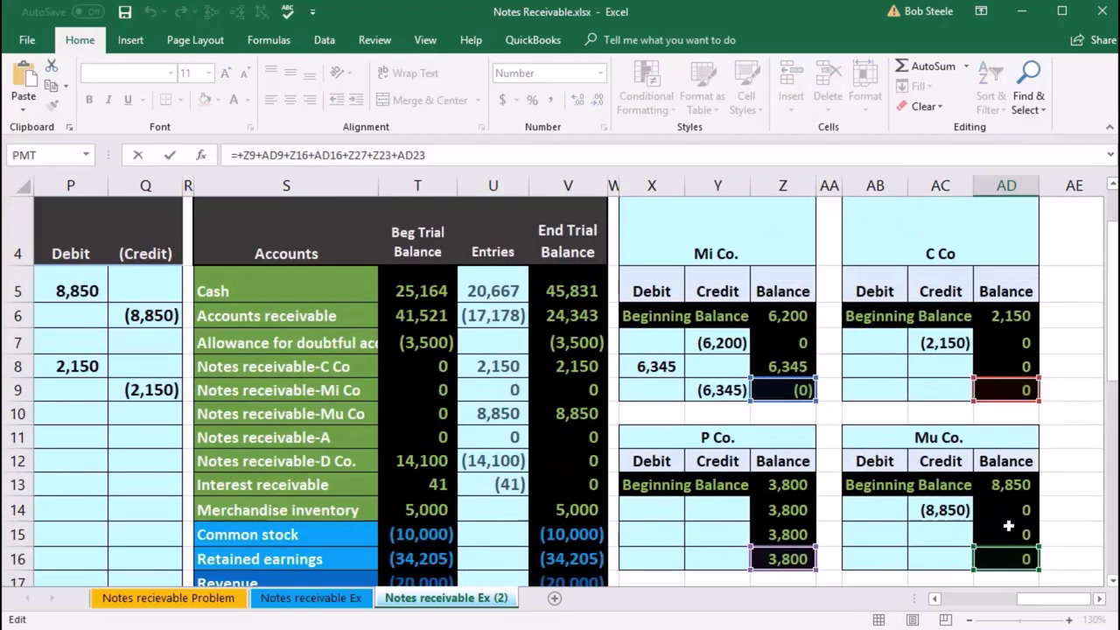
key(Return)
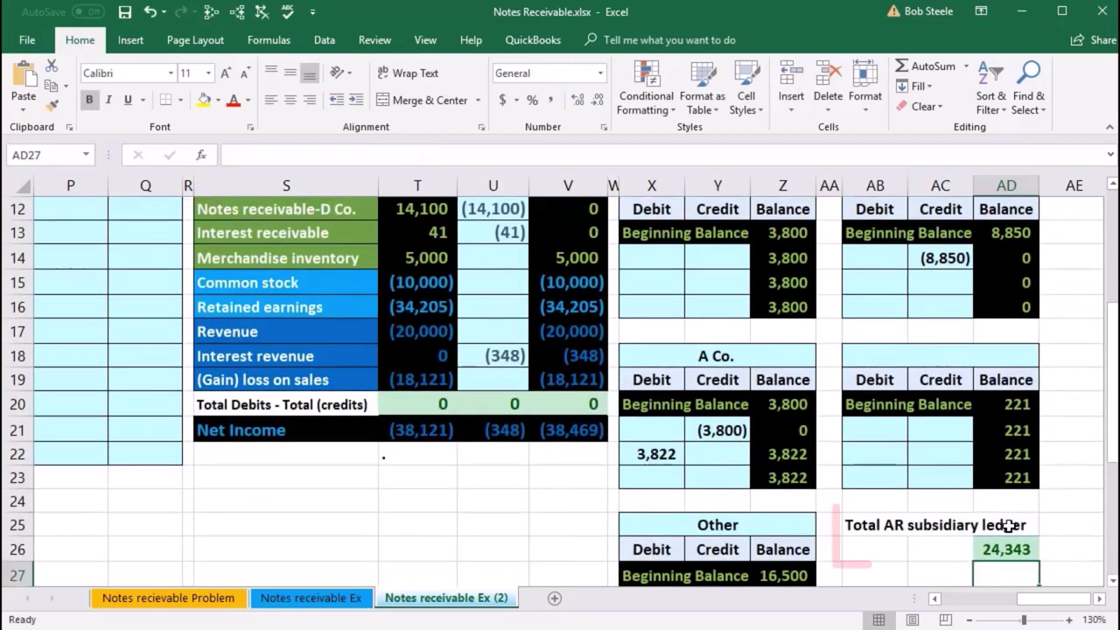
drag(1055, 599, 1046, 599)
scroll(722, 528, up, 3)
click(792, 345)
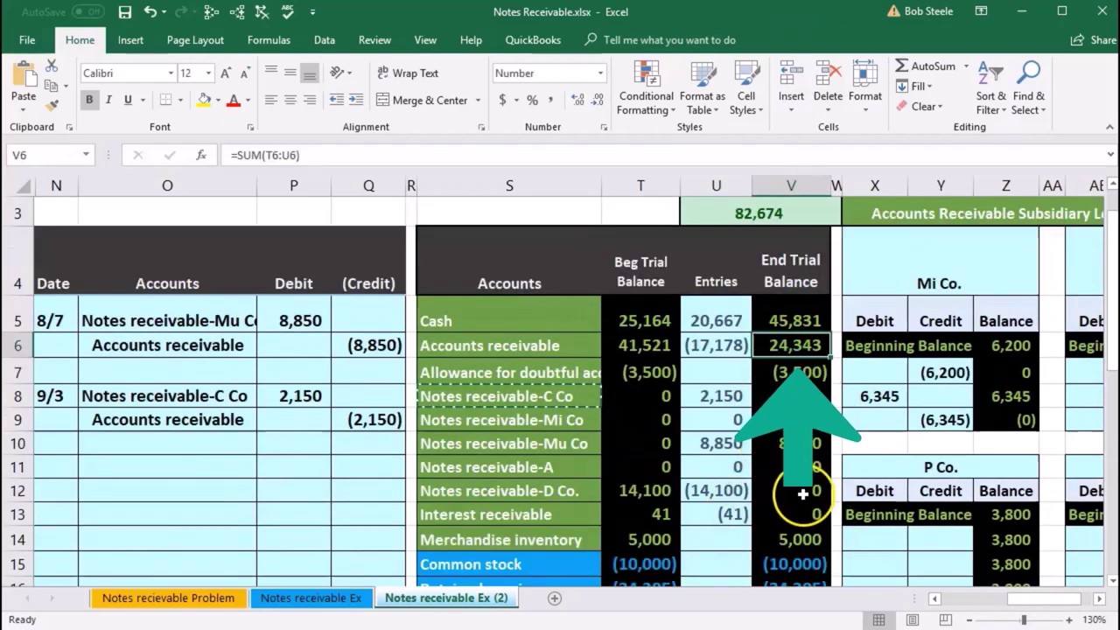
Enter 2150 as the principal of the C Co. Note in cell G18 of the Total Through Maturity table.
drag(1020, 599, 947, 598)
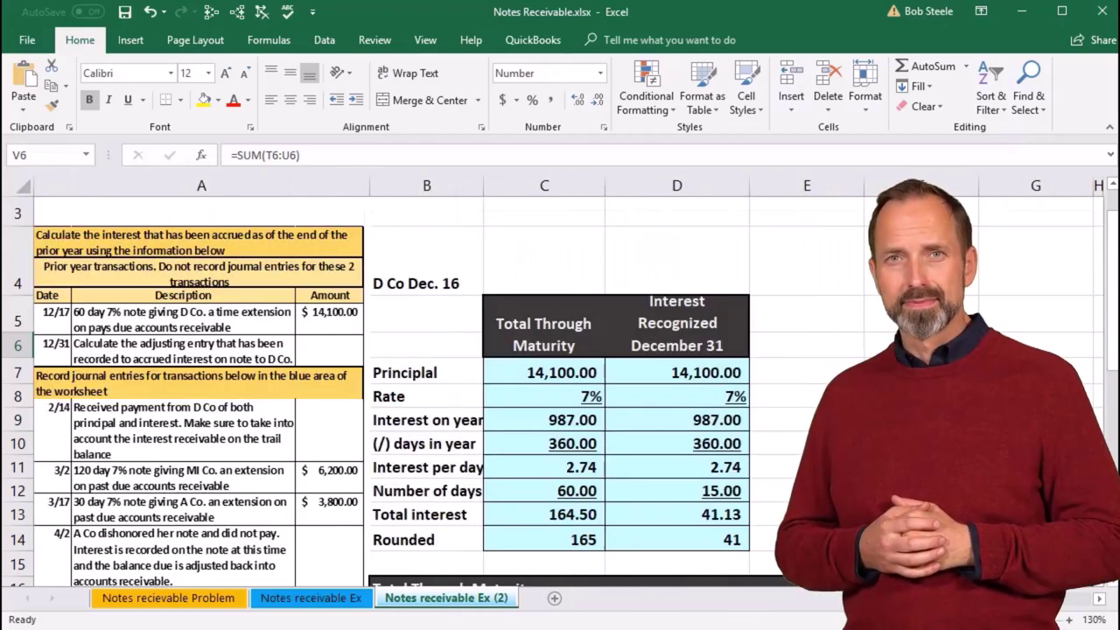
scroll(1091, 606, down, 3)
click(1098, 599)
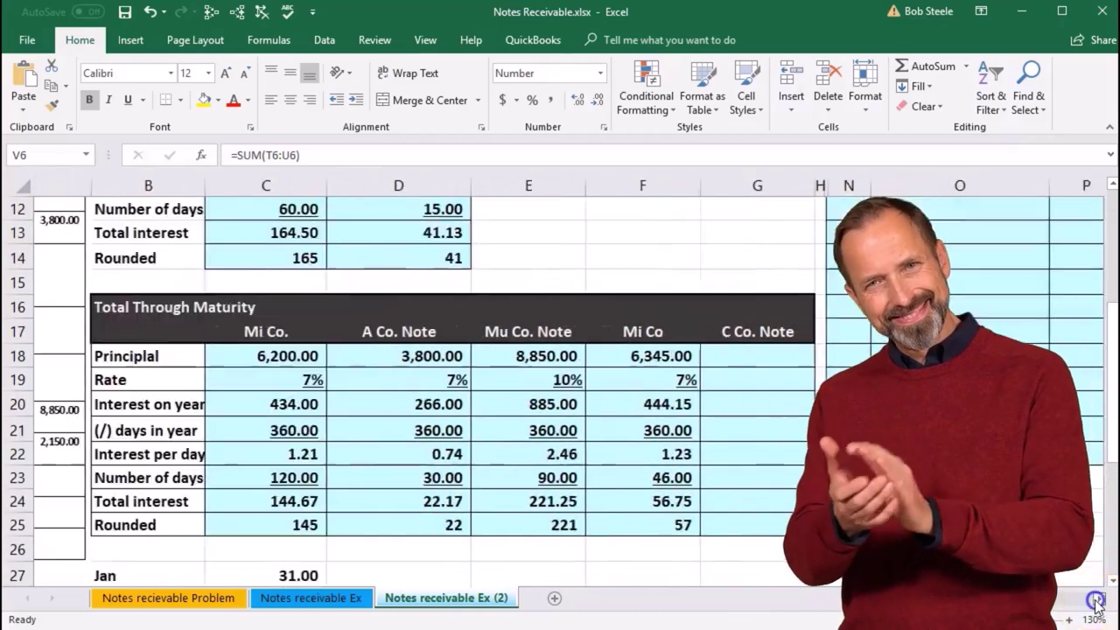
click(704, 359)
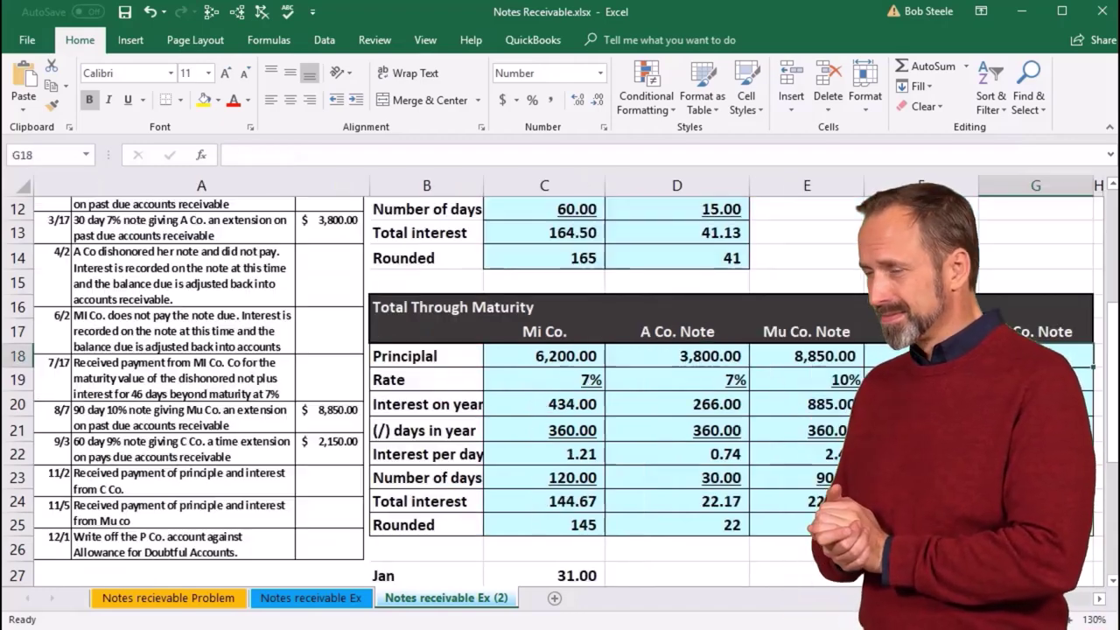
scroll(350, 385, left, 3)
scroll(350, 385, right, 4)
scroll(706, 434, right, 1)
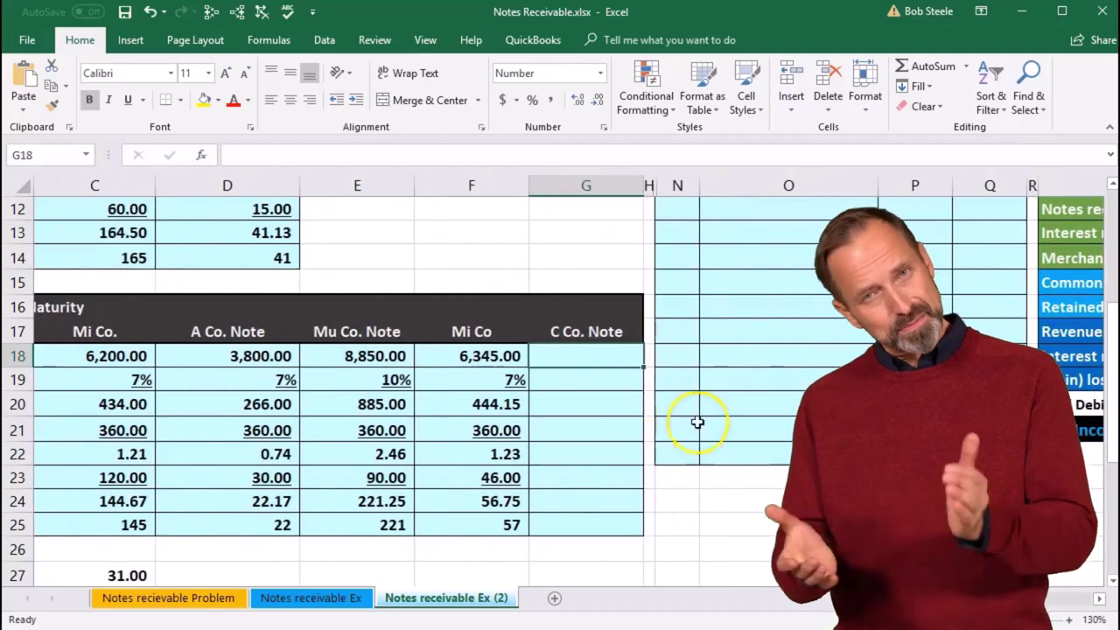
text(2150)
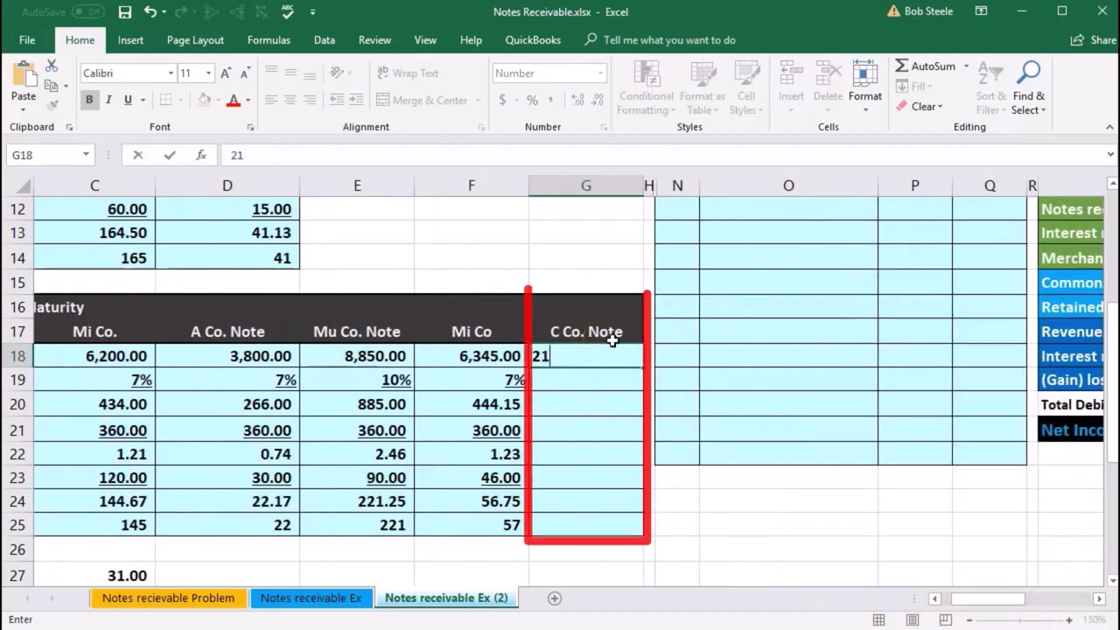
key(Return)
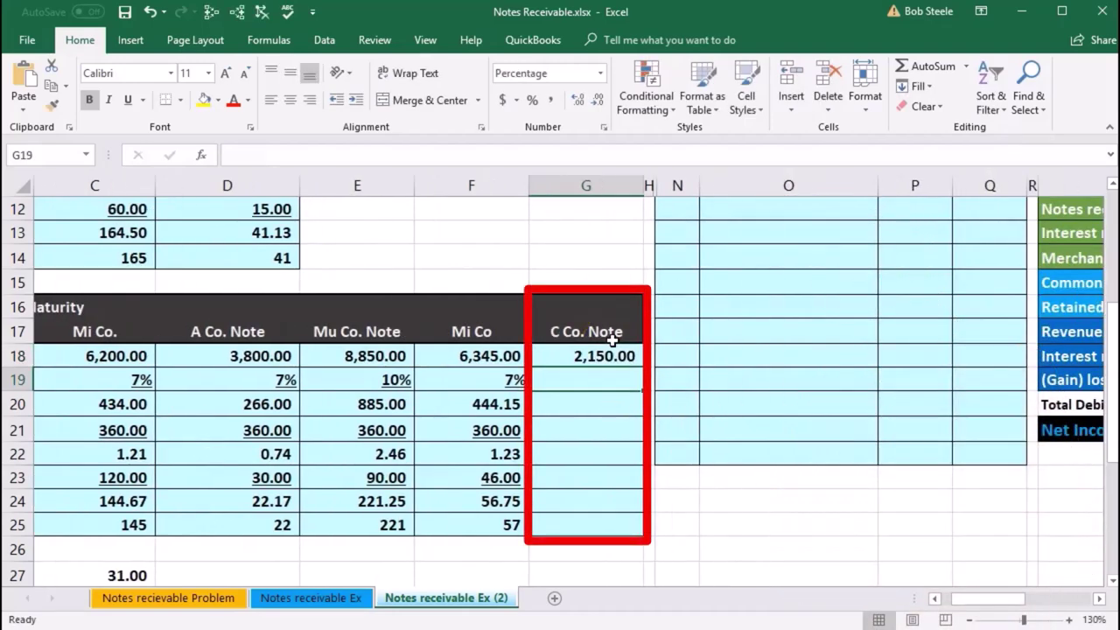
Set the C Co. Note's rate to 10% in cell G19 and underline it.
text(10)
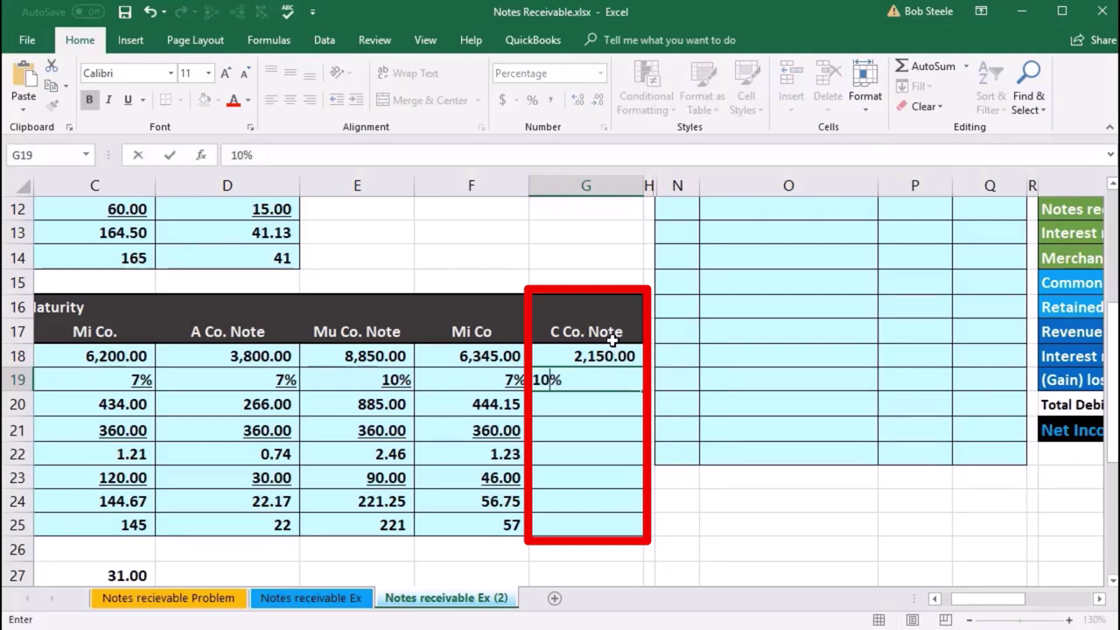
key(Return)
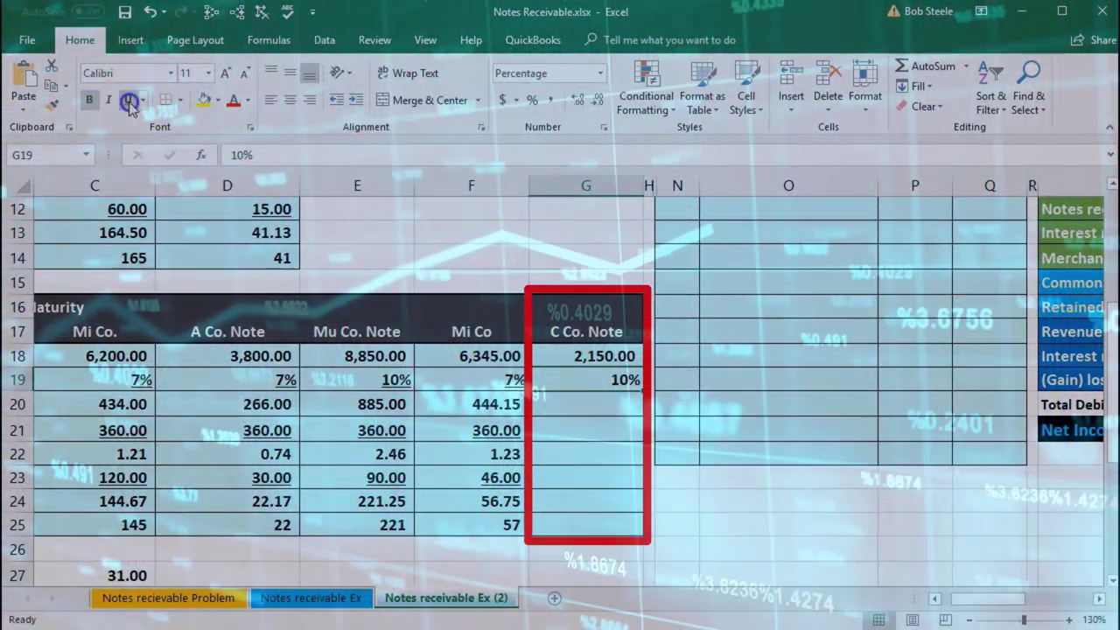
click(129, 101)
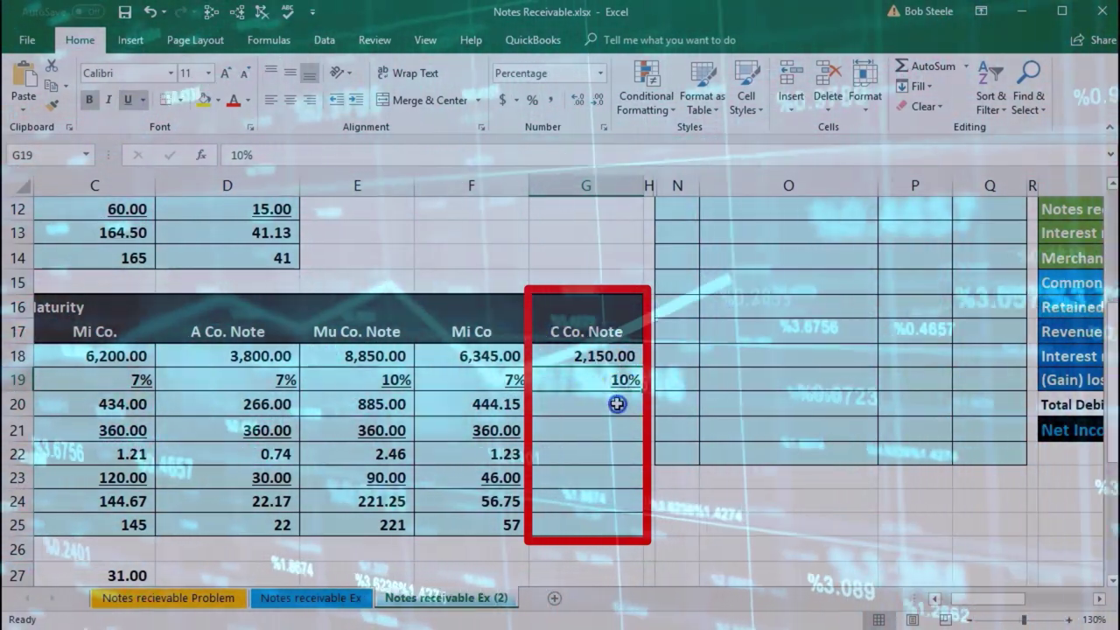
Calculate the C Co. Note's yearly interest in cell G20 with the formula =G18*G19.
click(617, 403)
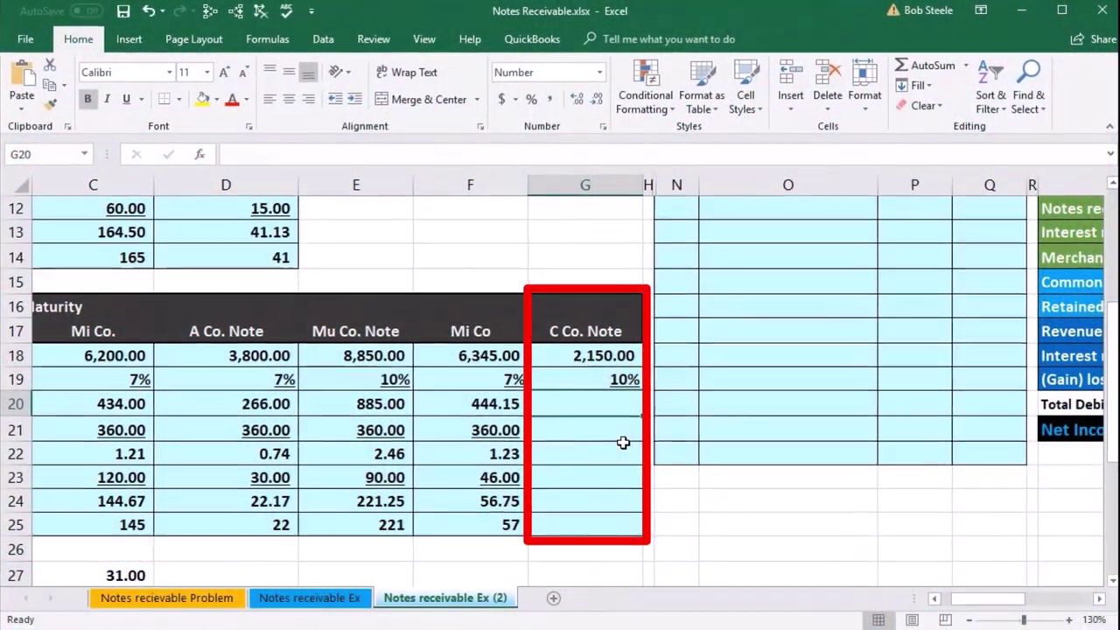
text(=)
click(582, 354)
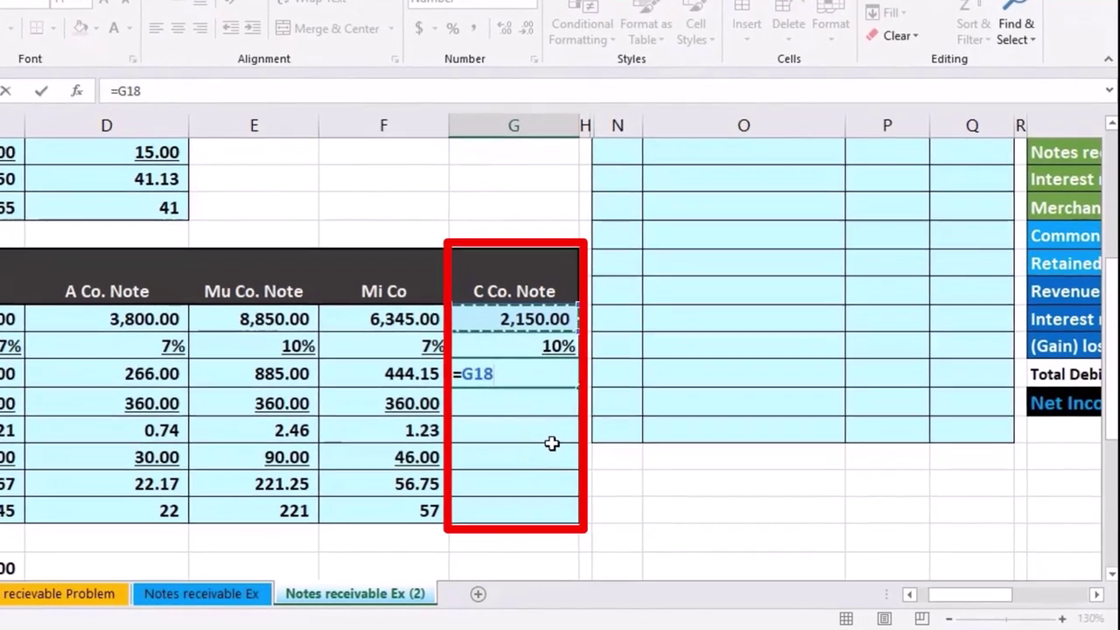
text(*)
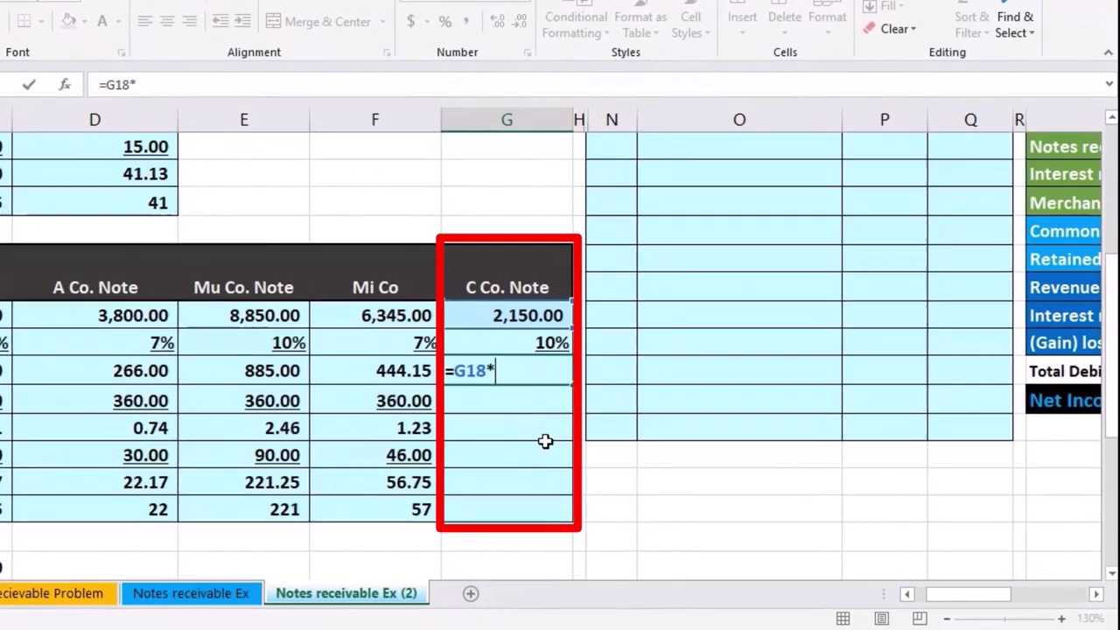
click(542, 359)
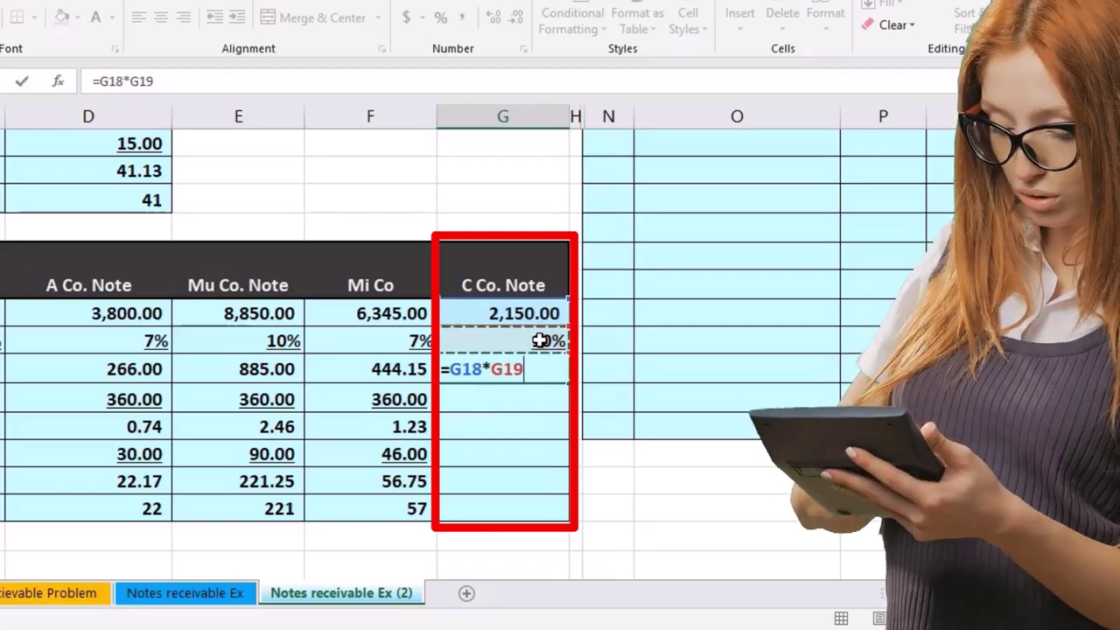
key(Return)
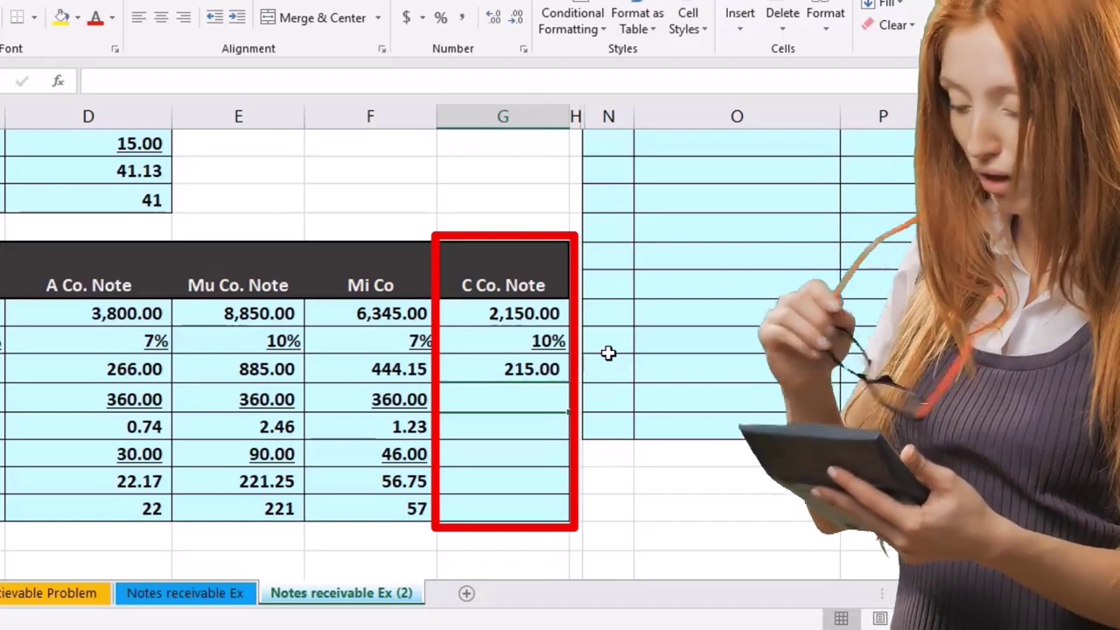
Enter the days in the year for the C Co. Note in cell G21 as =12*30 and underline the value.
text(=)
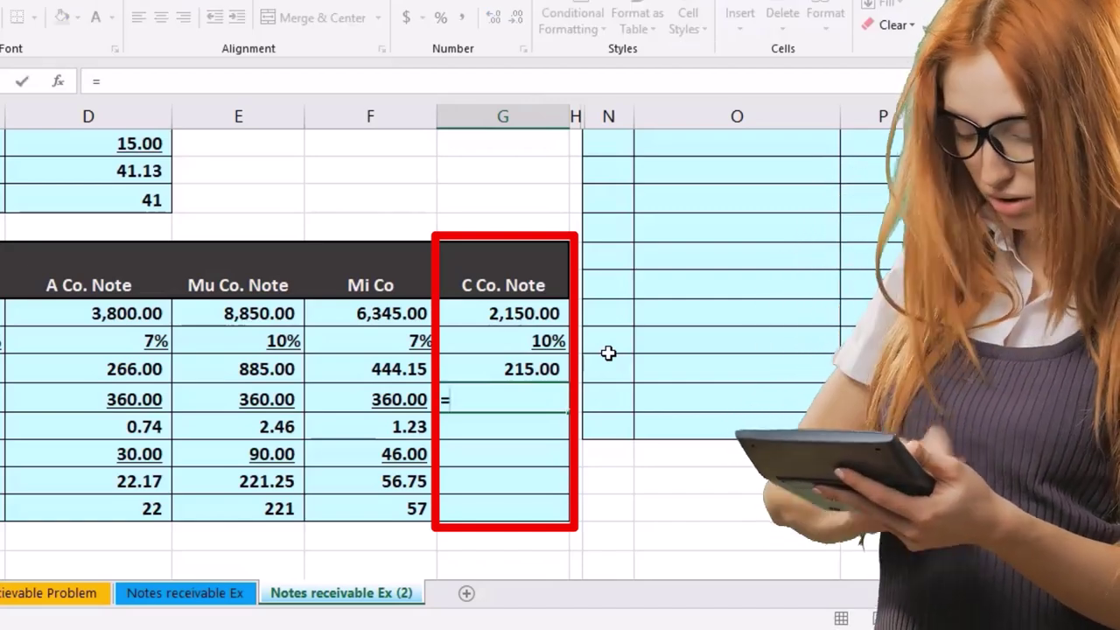
text(12)
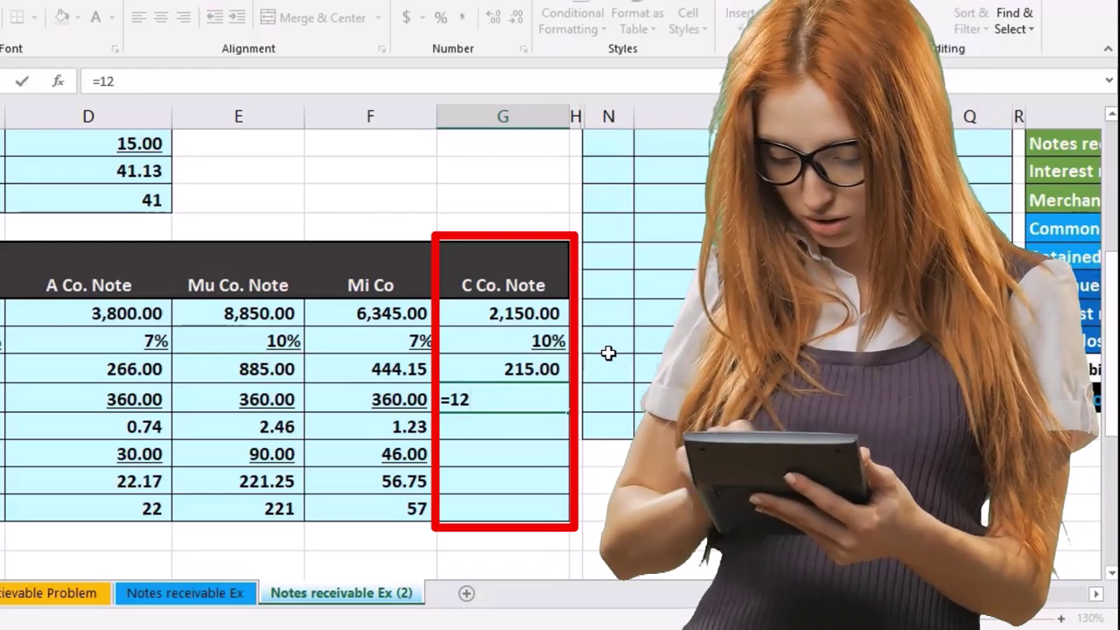
text(*30)
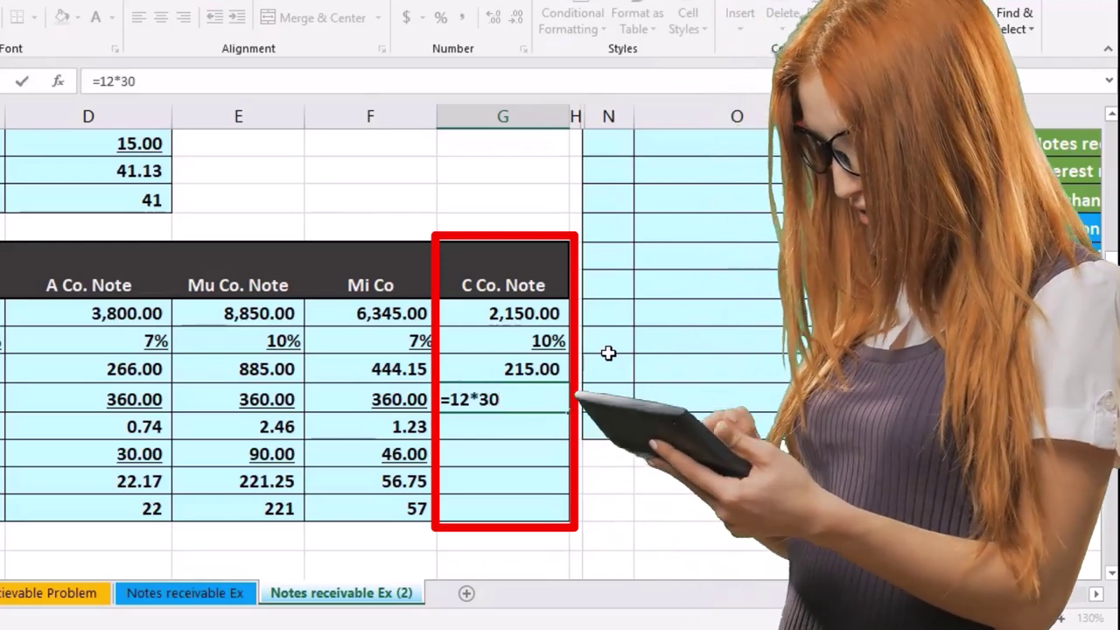
key(Return)
key(Up)
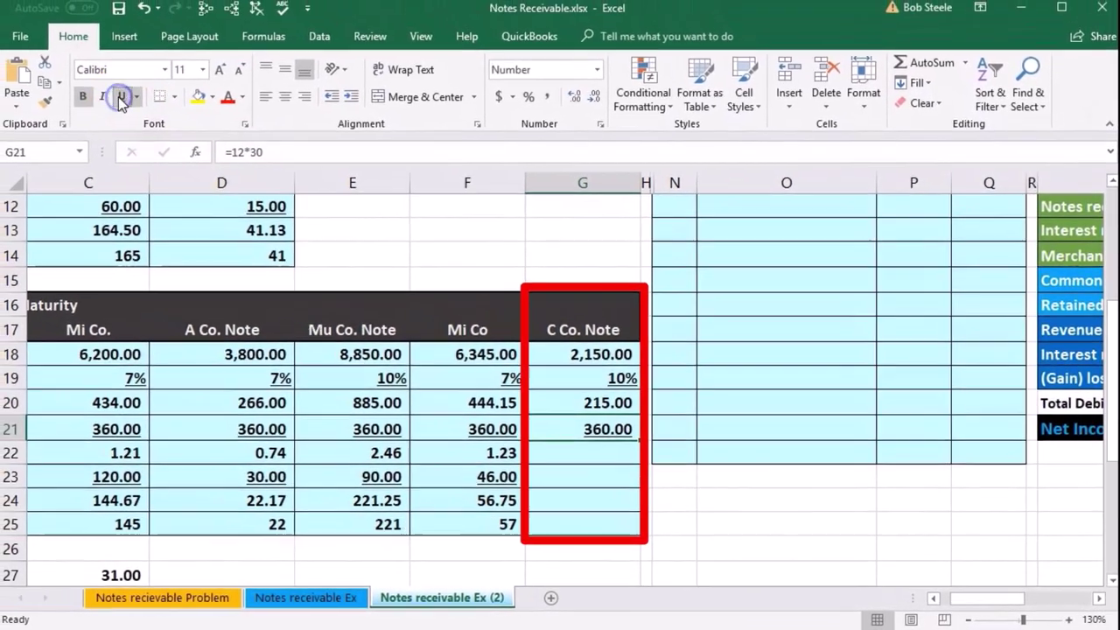
Calculate the C Co. Note's interest per day in cell G22 with the formula =G20/G21.
click(583, 444)
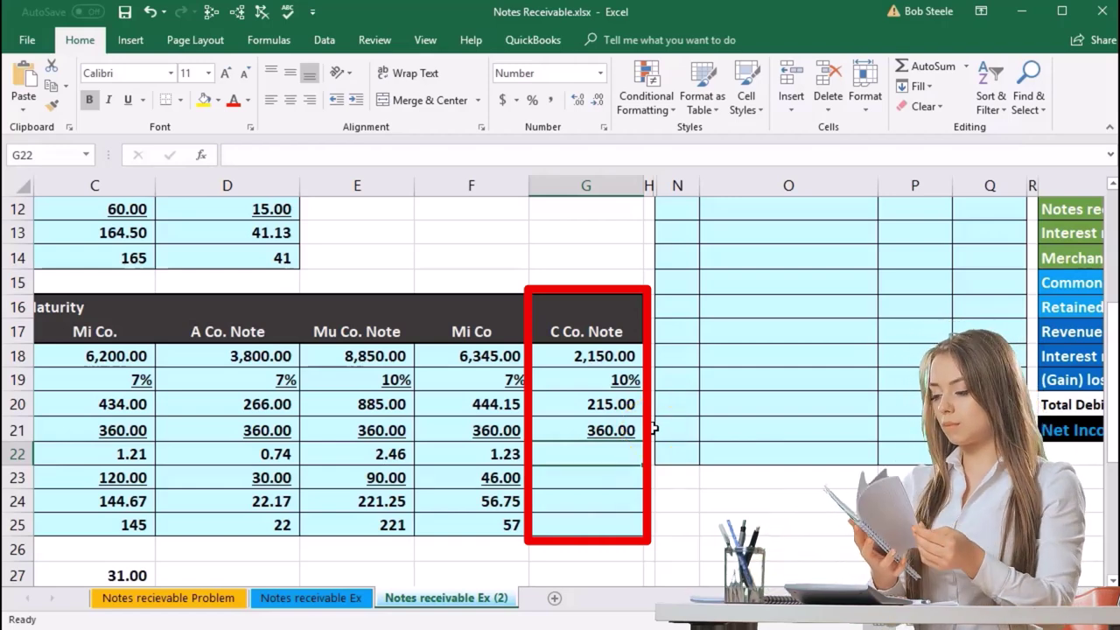
text(=)
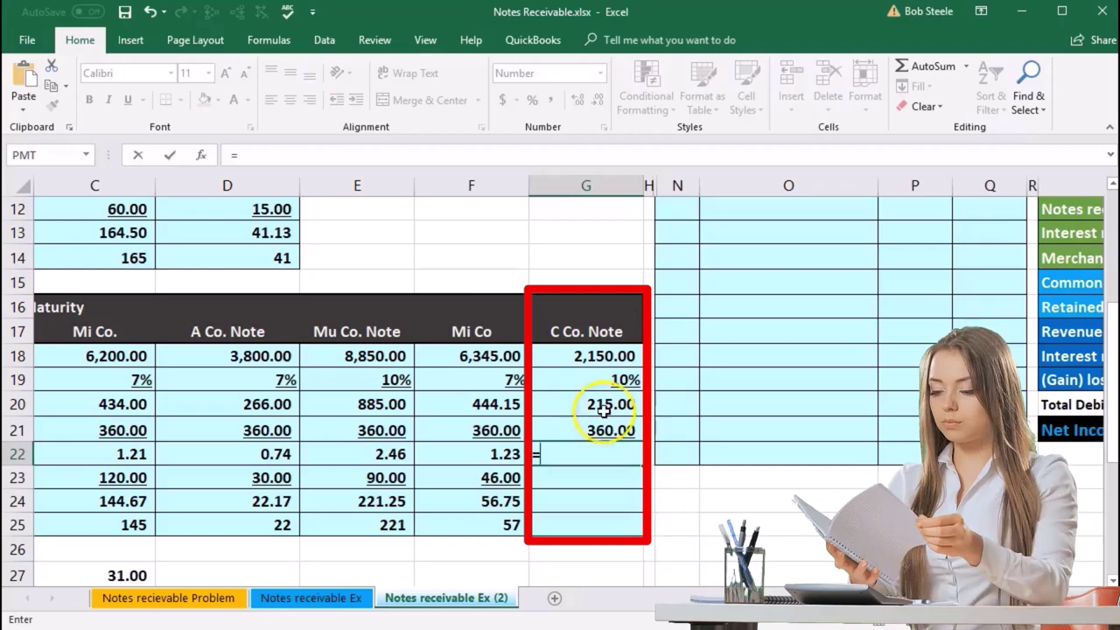
click(577, 398)
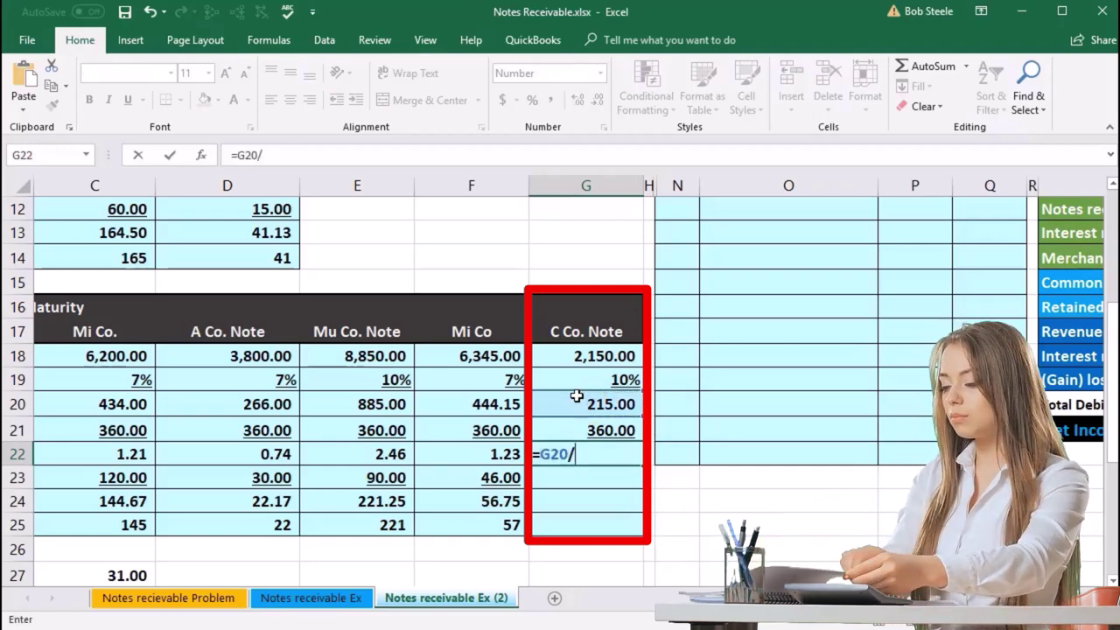
text(/)
click(582, 429)
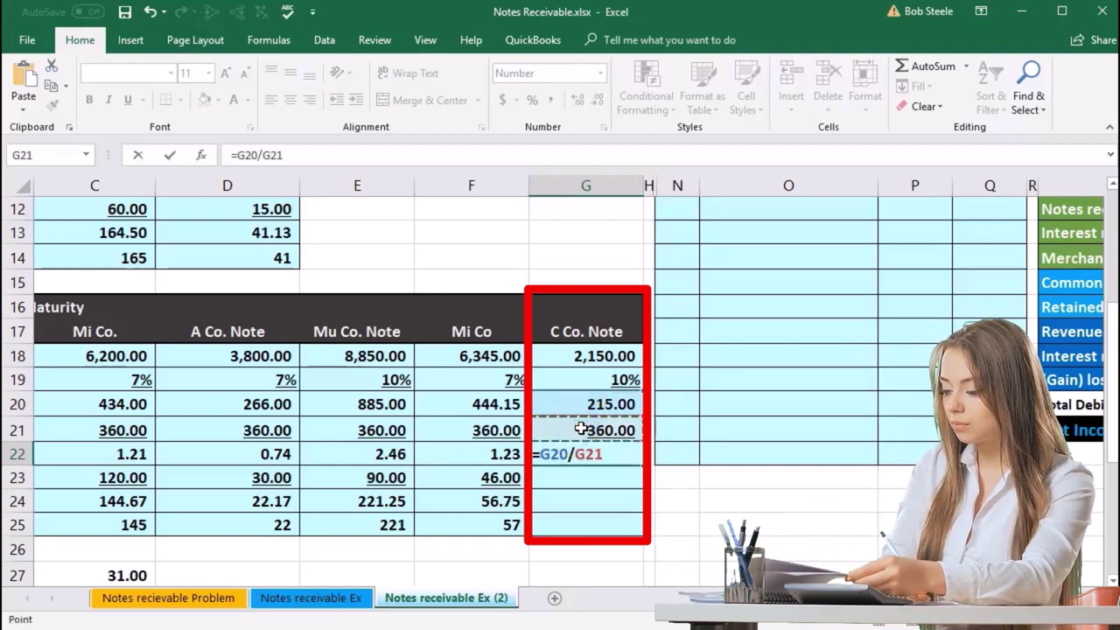
key(Return)
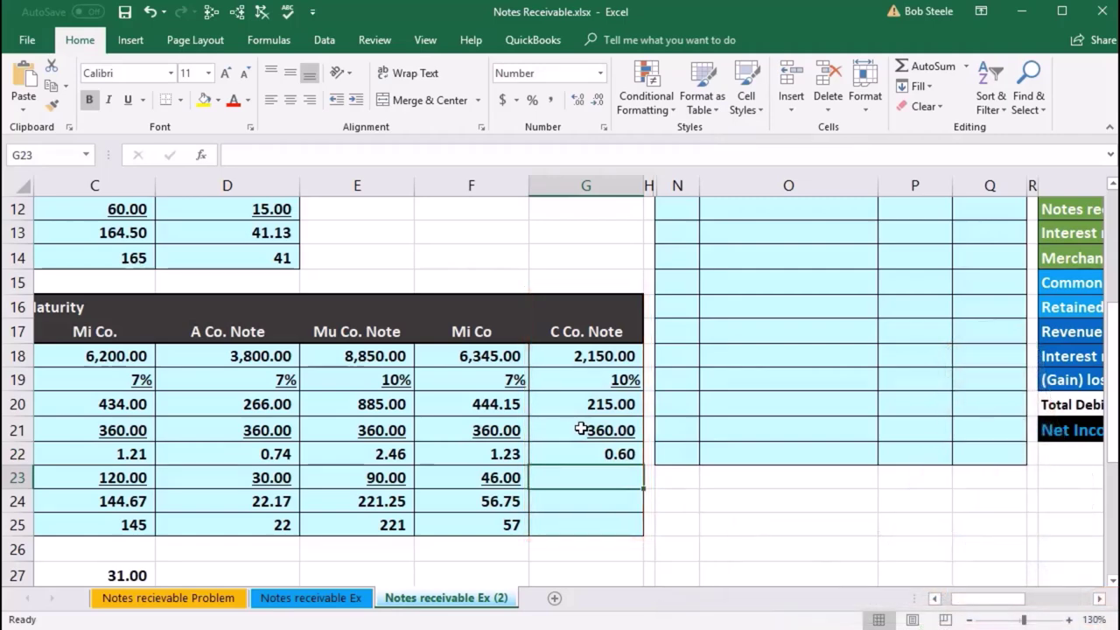
Enter 60 as the C Co. Note's number of days in cell G23 and underline it.
drag(962, 602, 954, 599)
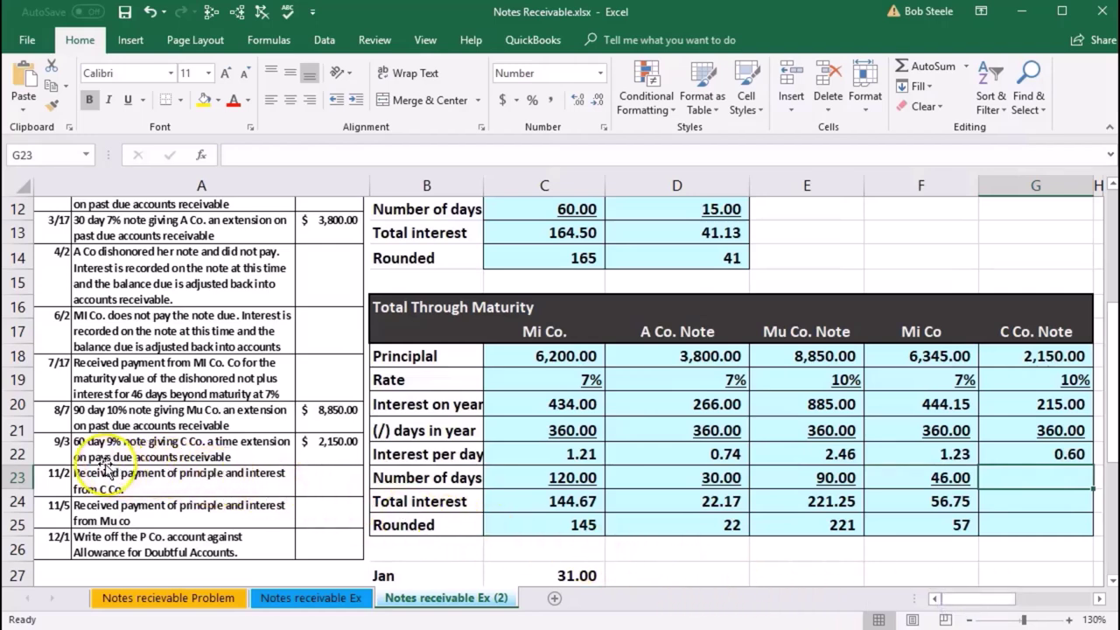
drag(963, 601, 868, 600)
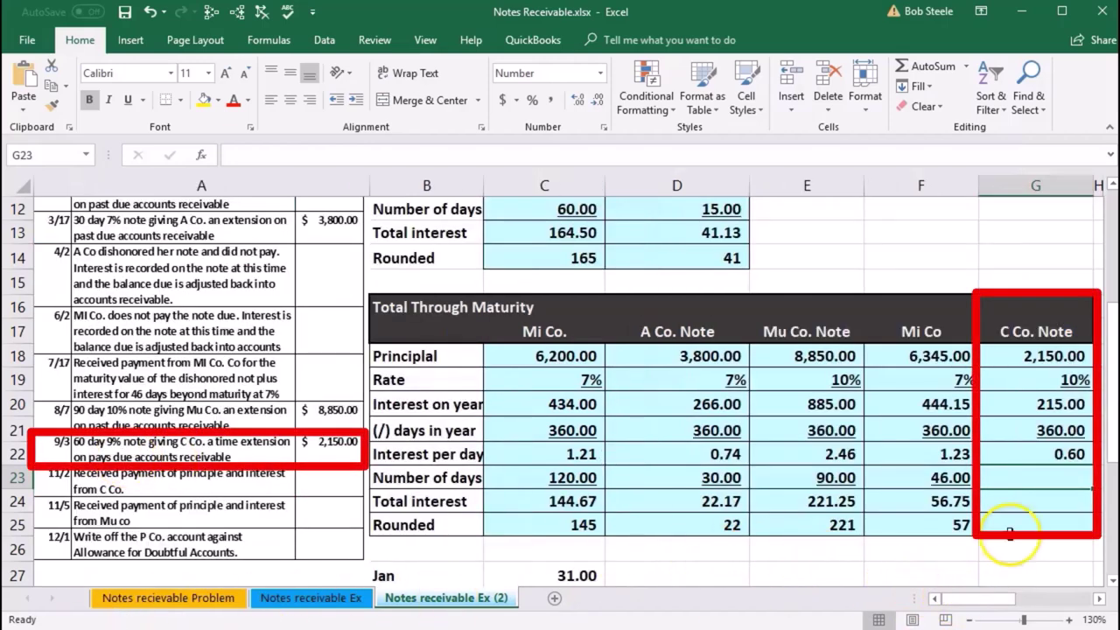
text(0)
key(Return)
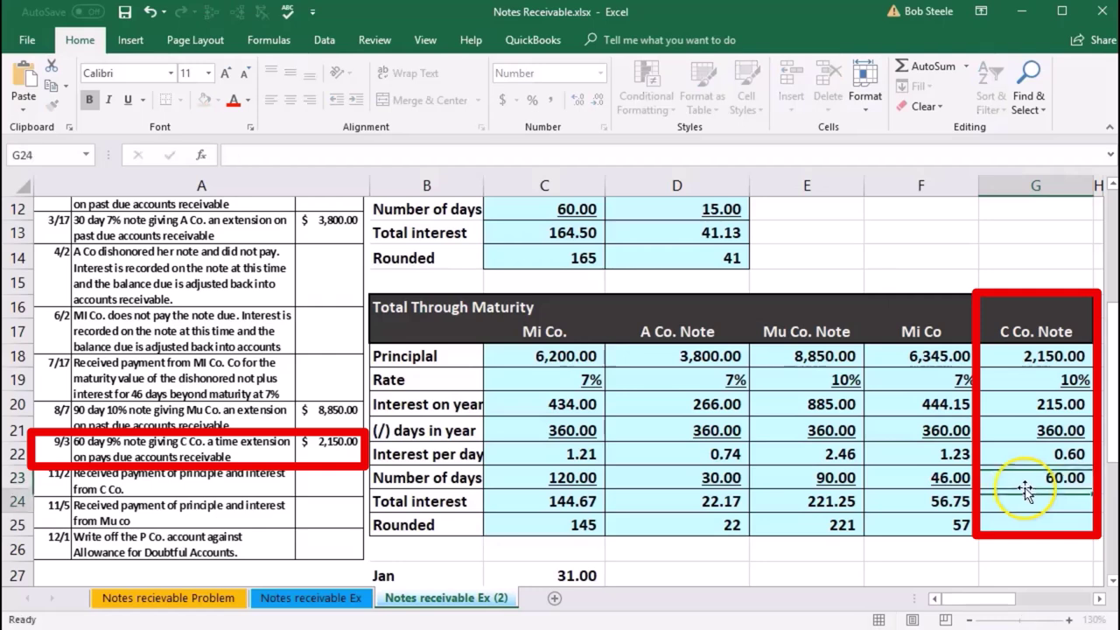
click(1025, 483)
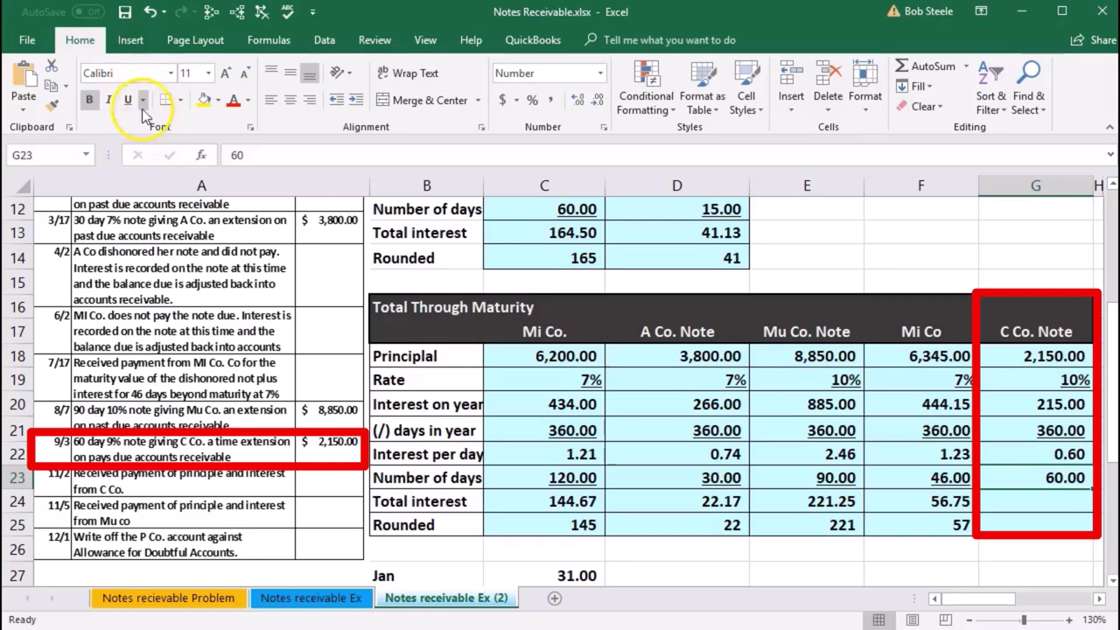
Calculate the C Co. Note's total interest in cell G24 with the formula =G22*G23.
click(1036, 506)
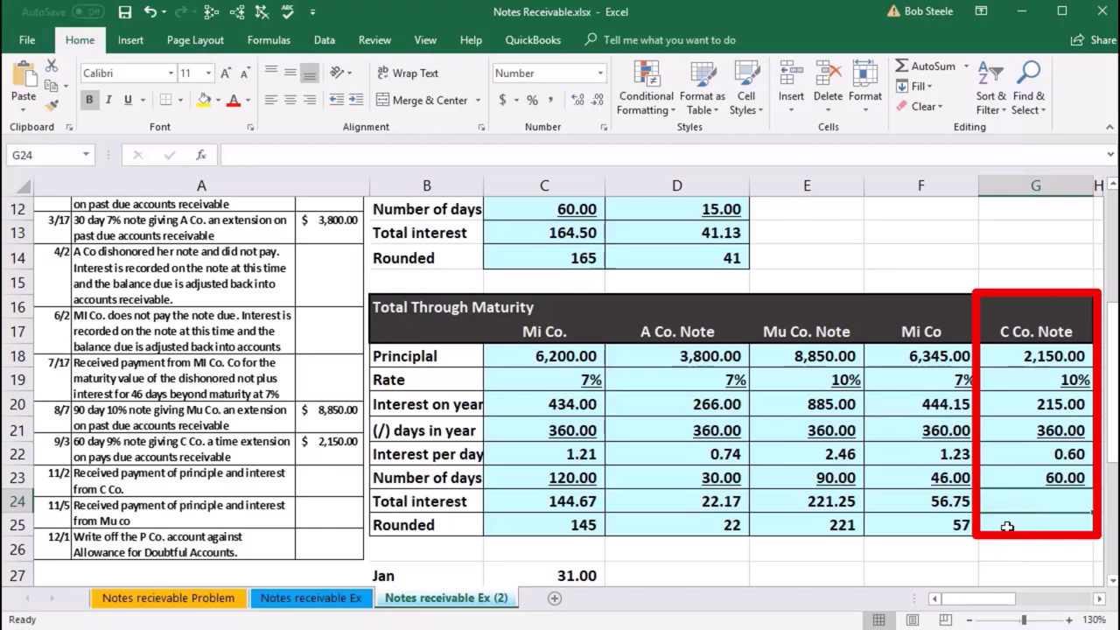
text(=)
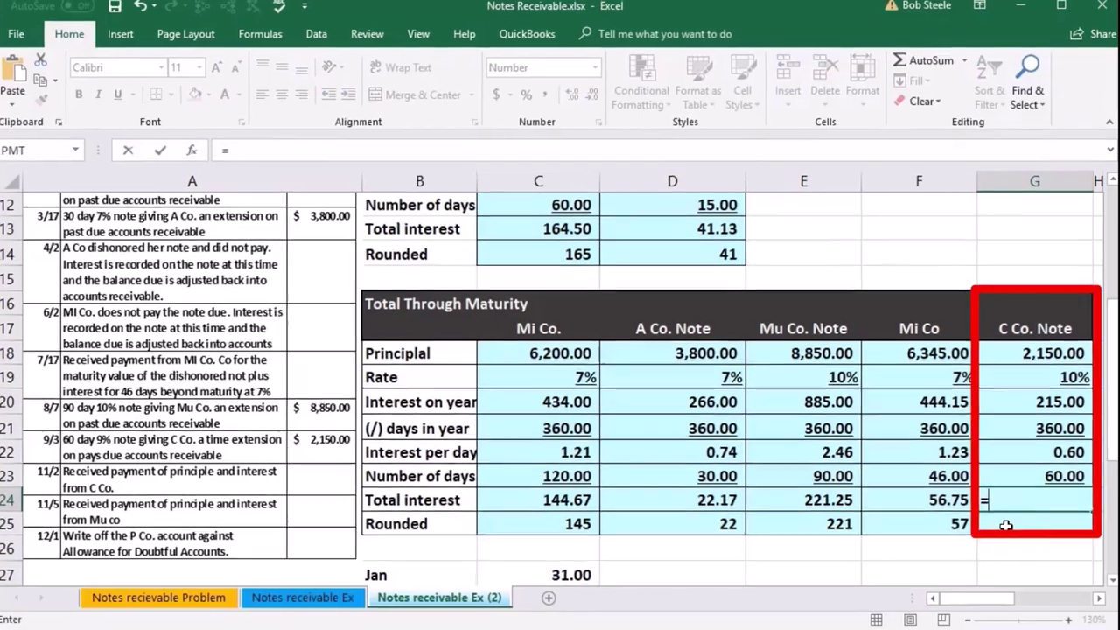
click(1024, 455)
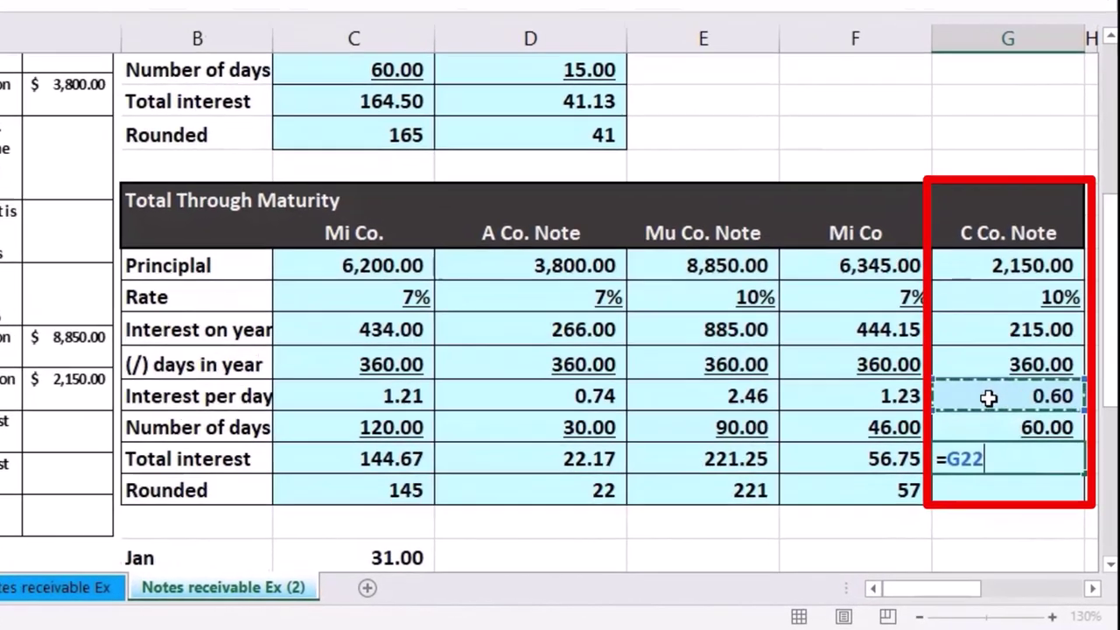
text(*)
click(981, 406)
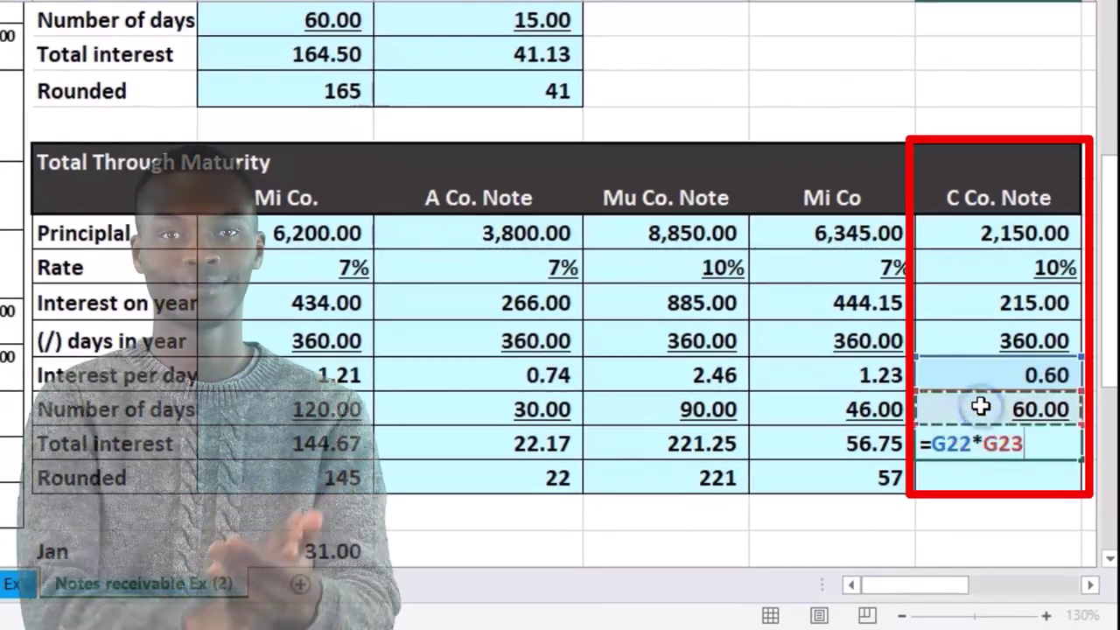
key(Return)
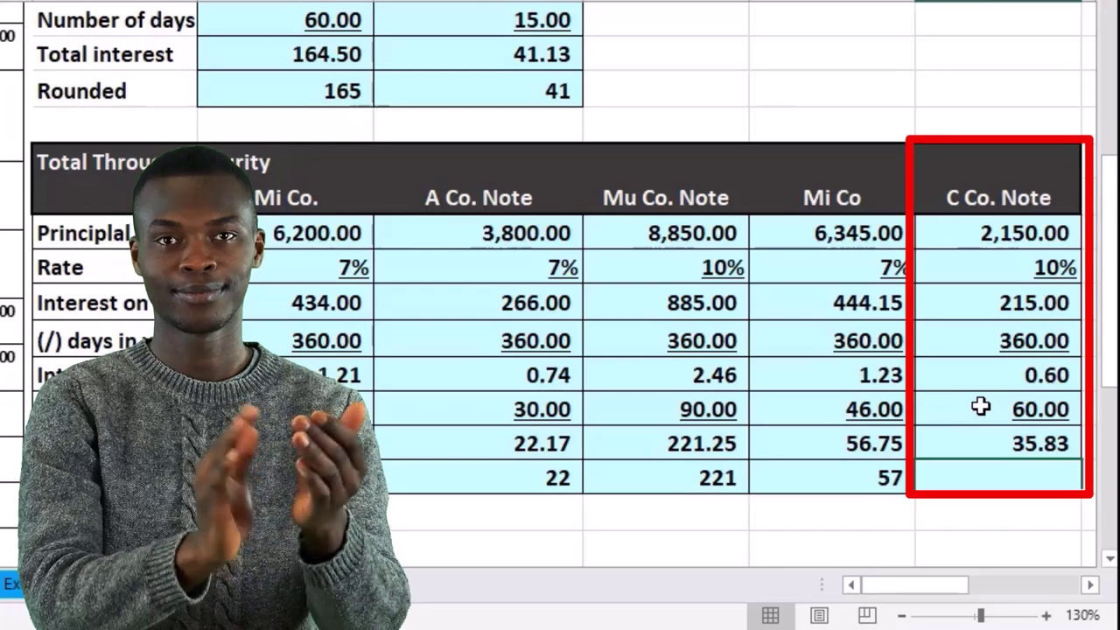
Show the C Co. Note's rounded interest in cell G25 with the formula =G24.
click(981, 415)
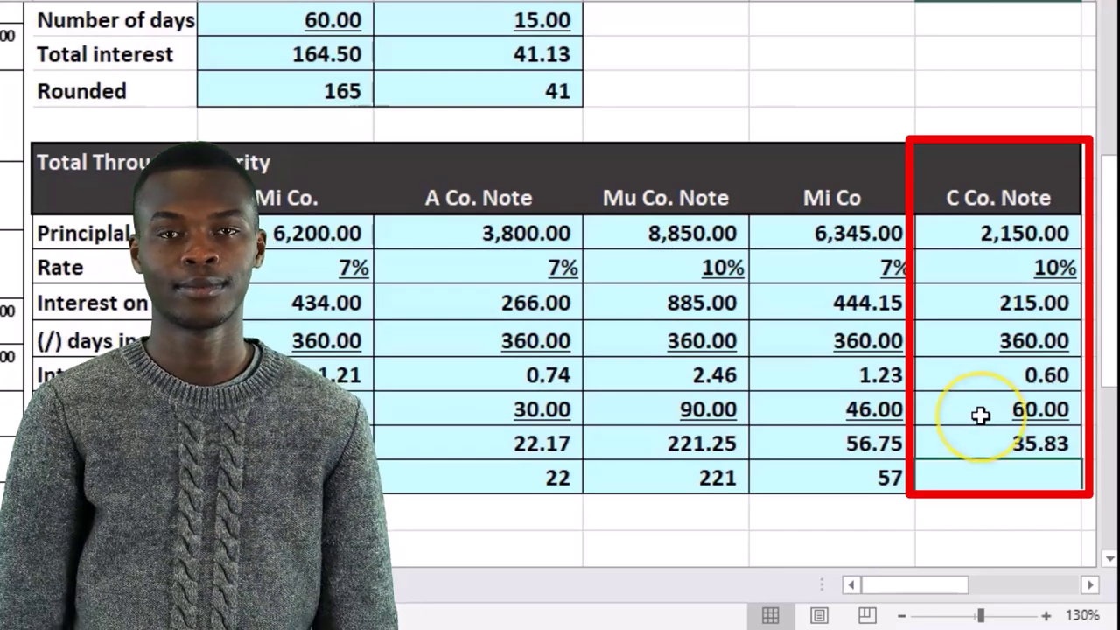
text(=)
click(987, 445)
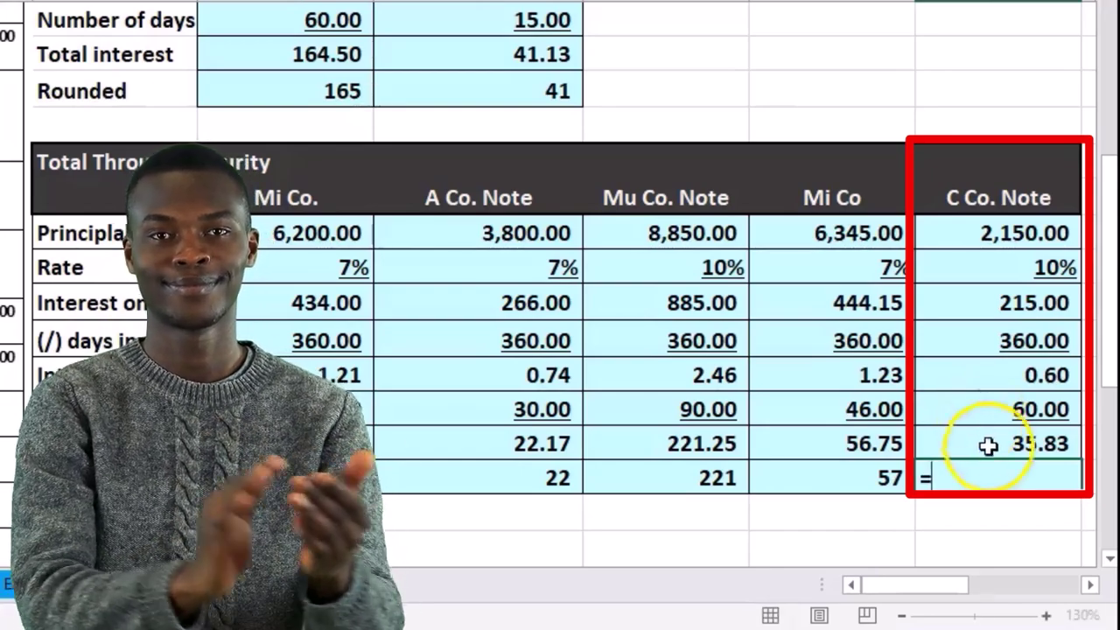
key(Return)
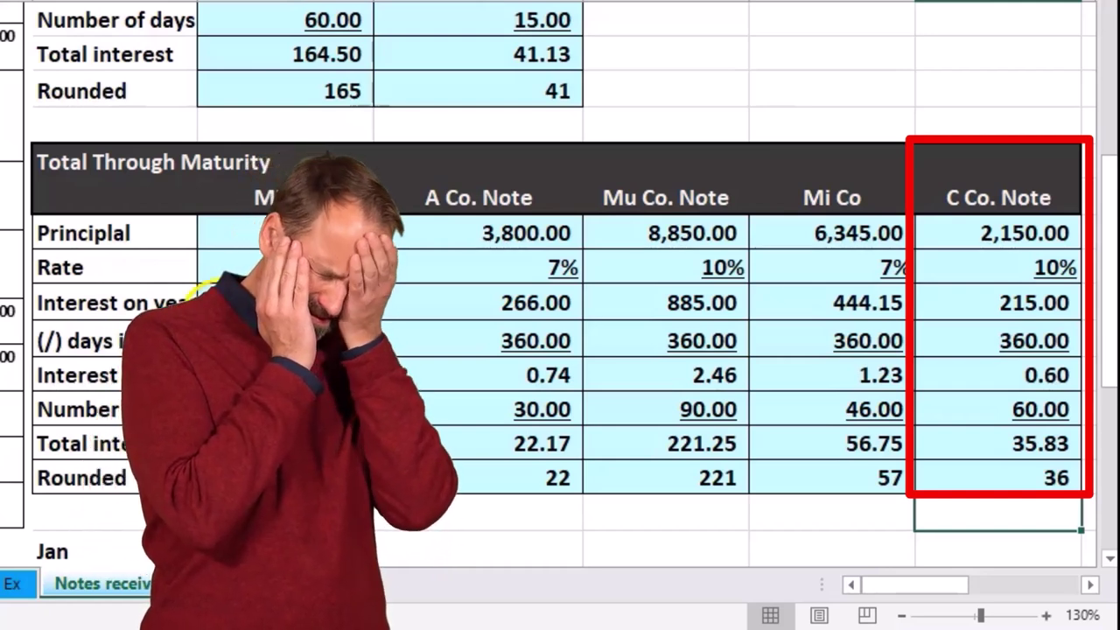
Correct the C Co. Note's rate in cell G19 to 9%.
click(966, 270)
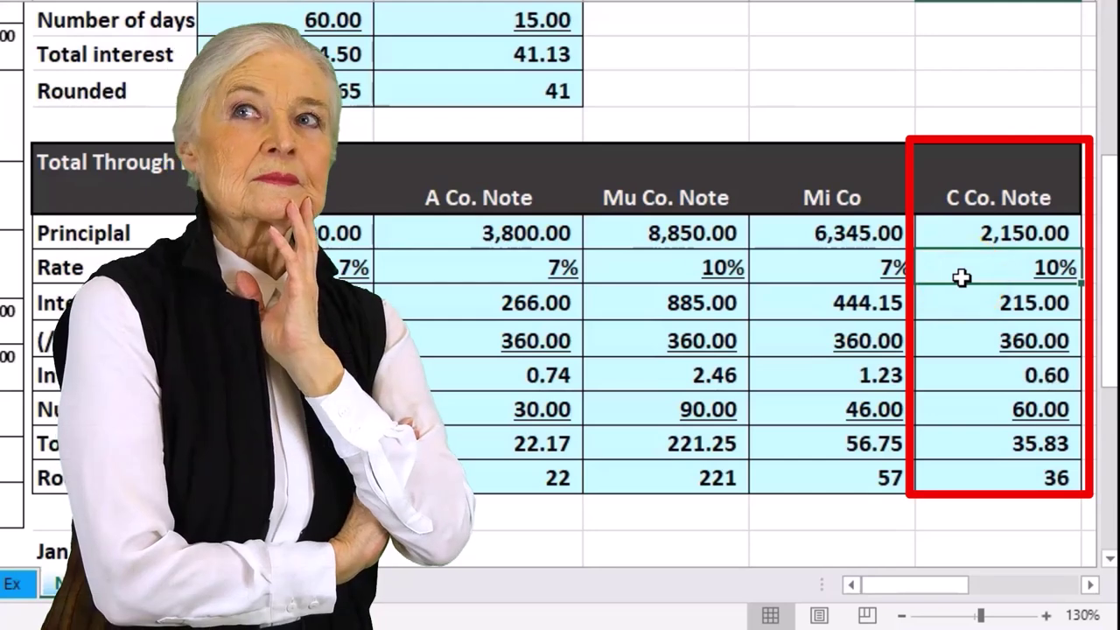
text(9)
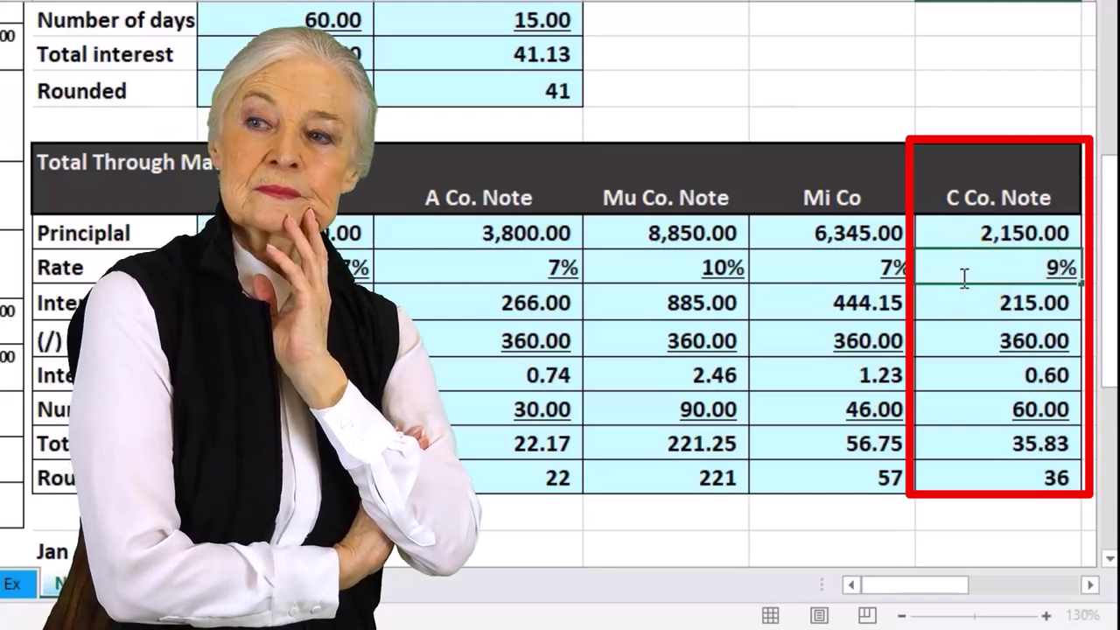
key(Return)
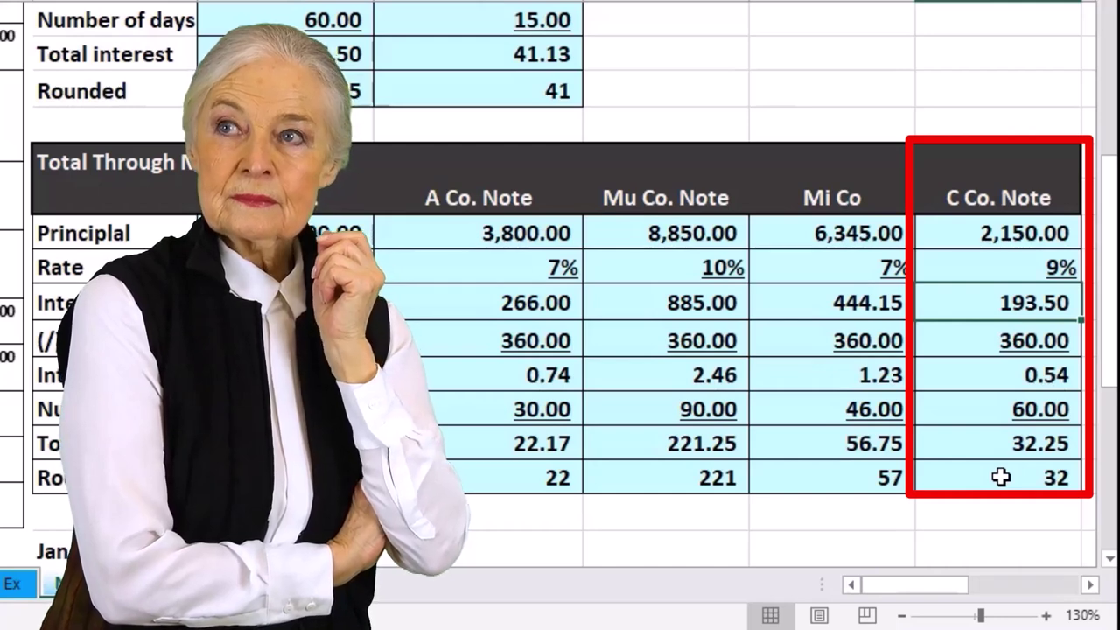
Examine the formula behind the C Co. Note's yearly interest in cell G20.
double_click(972, 305)
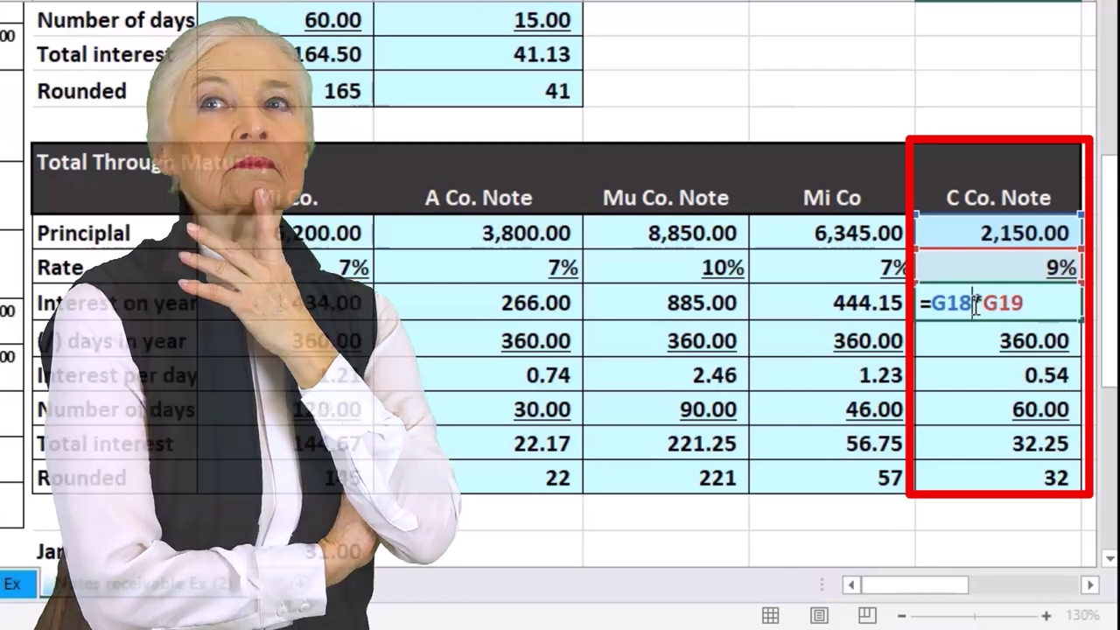
Review the formulas for interest on year, interest per day and total interest in the C Co. Note column.
key(Return)
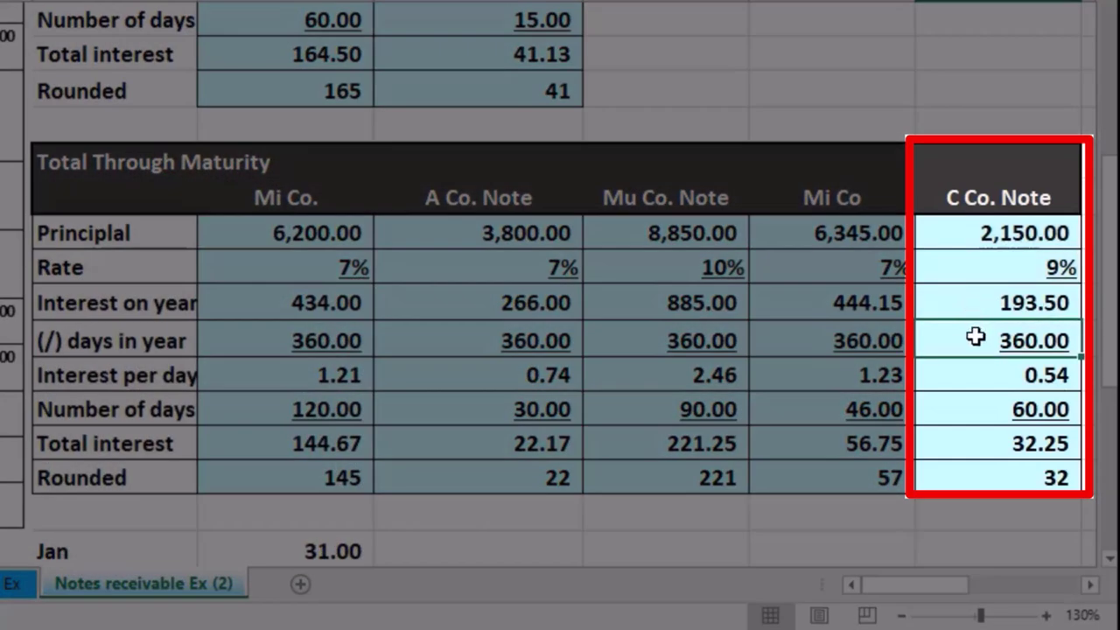
double_click(980, 370)
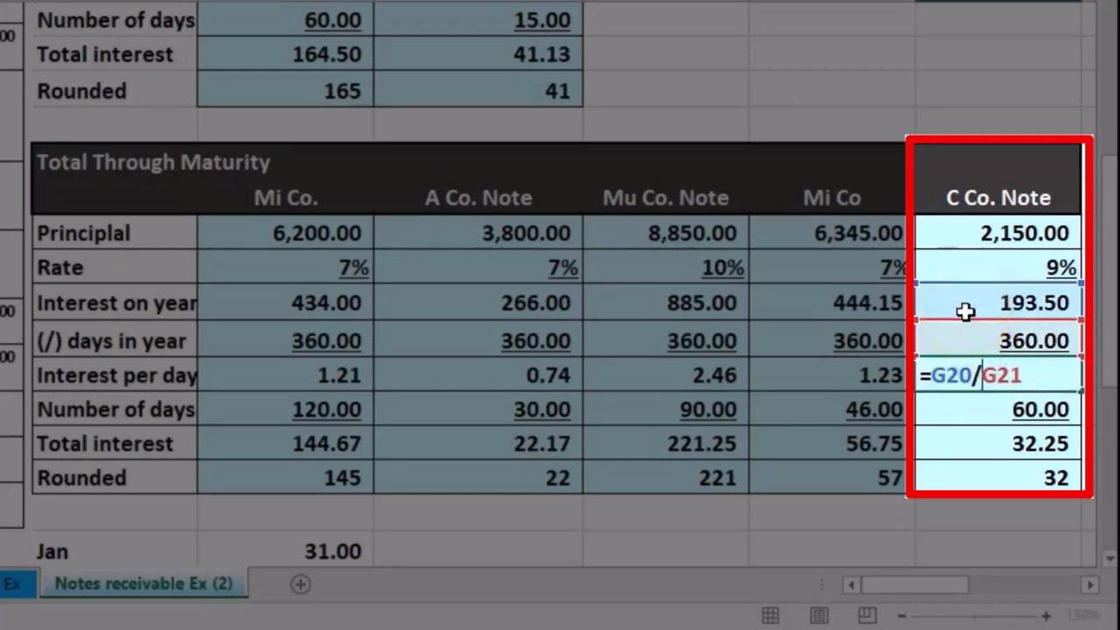
key(Return)
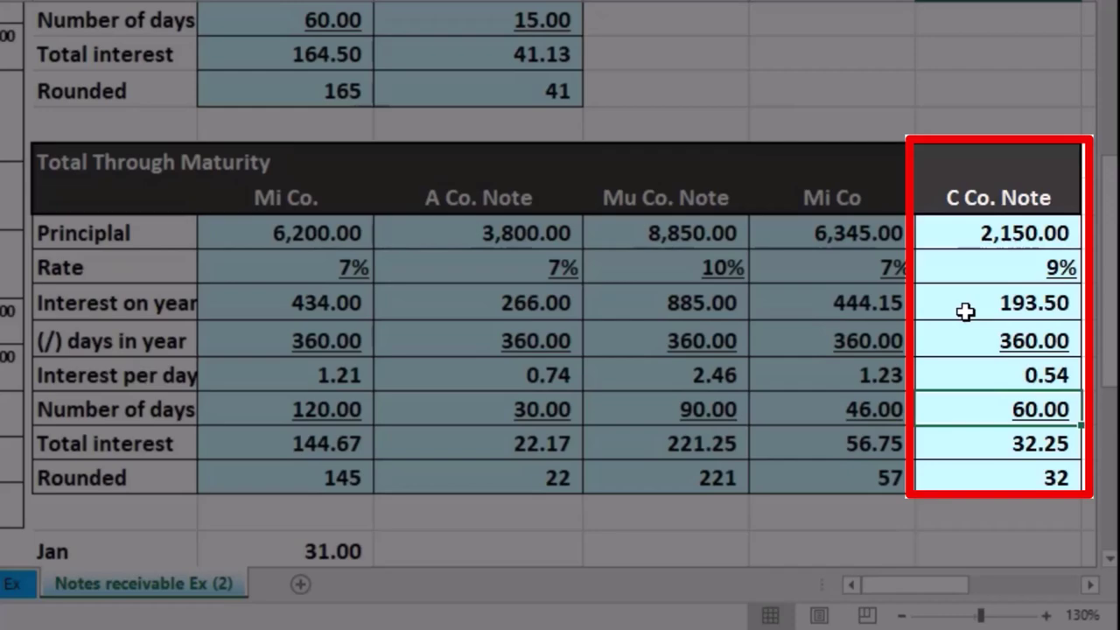
double_click(993, 445)
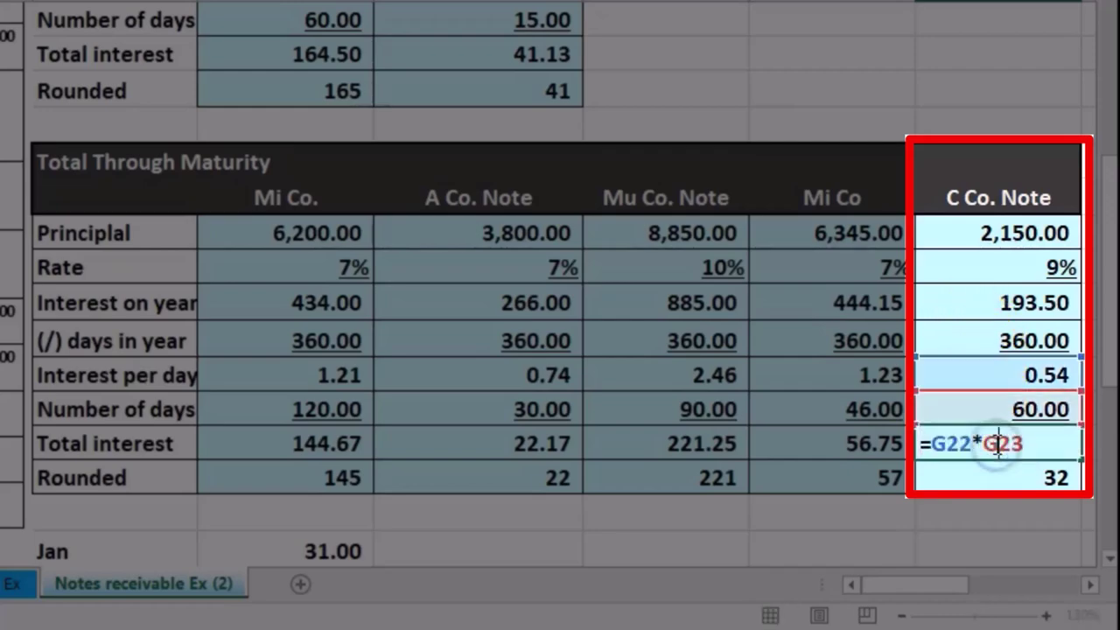
key(Return)
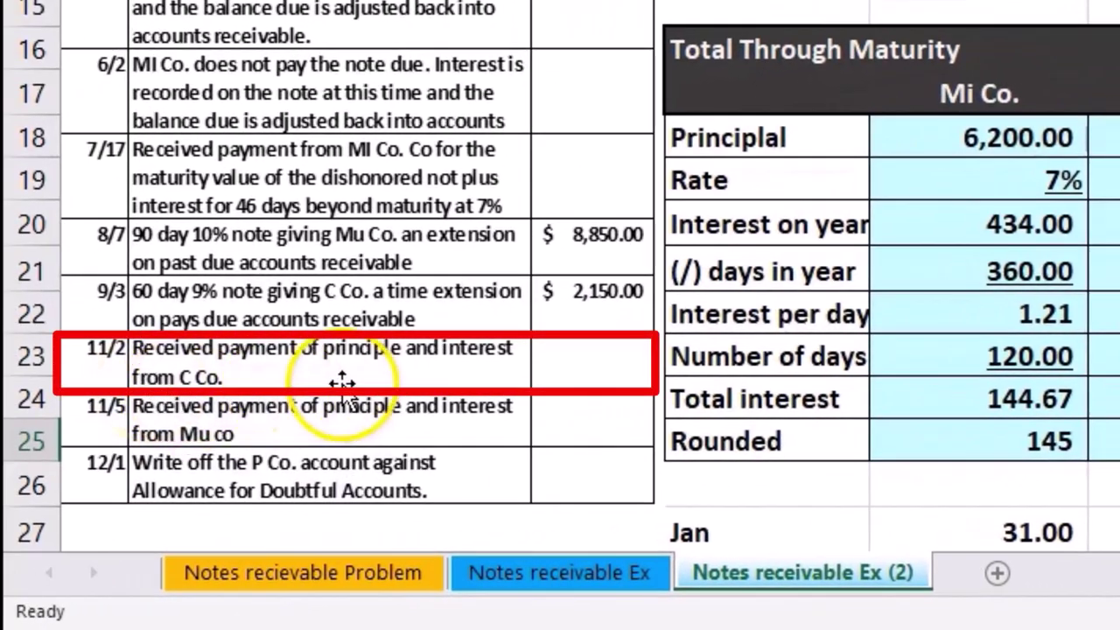
click(132, 552)
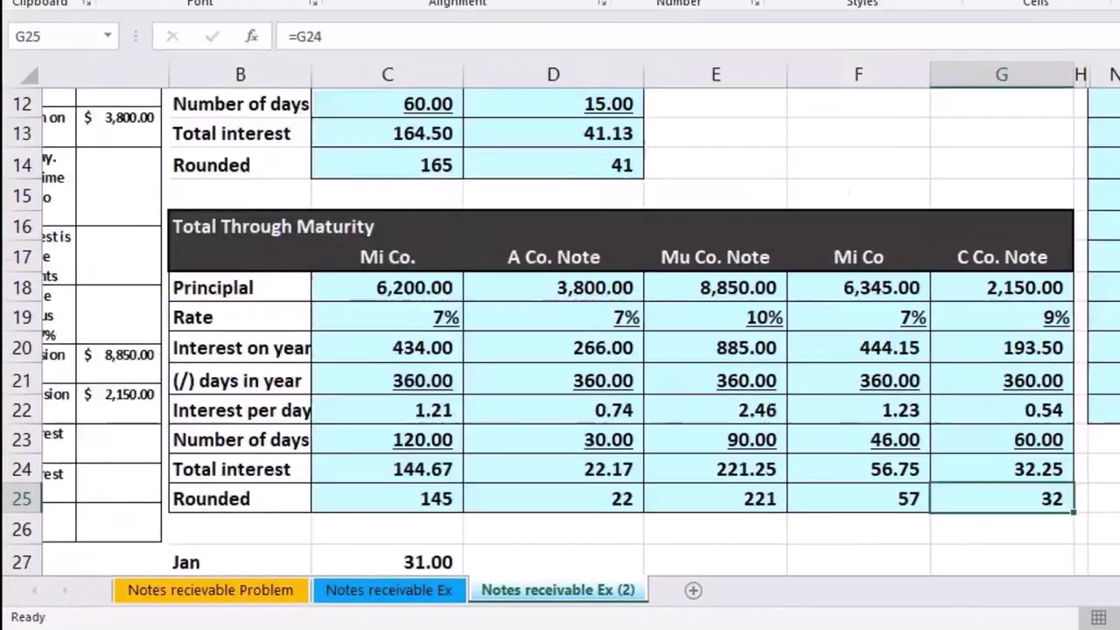
Enter the date 11/2 in cell N11 of the journal to start the C Co. payment entry.
drag(1059, 609, 1085, 608)
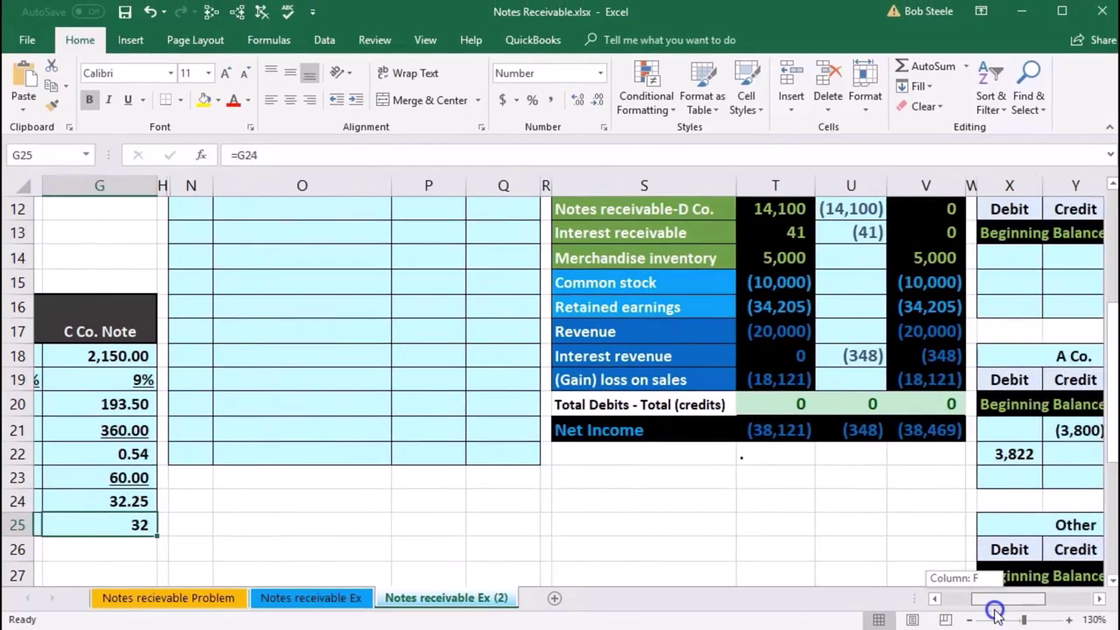
mouse_move(995, 611)
mouse_down()
mouse_move(911, 612)
mouse_move(995, 607)
mouse_up()
scroll(528, 468, up, 3)
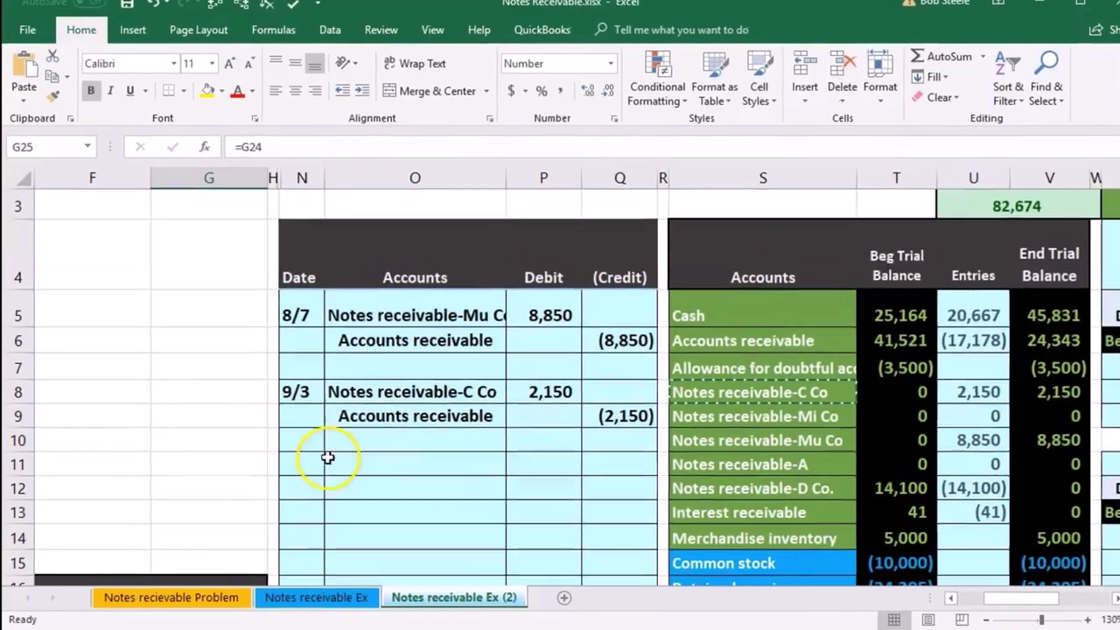
click(321, 461)
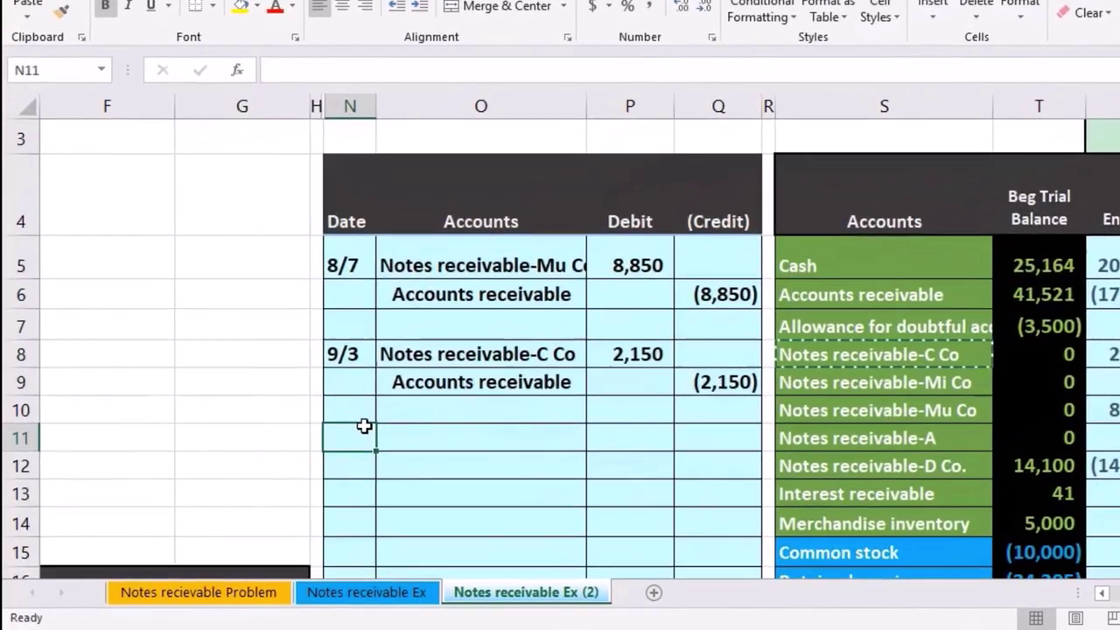
text(11/)
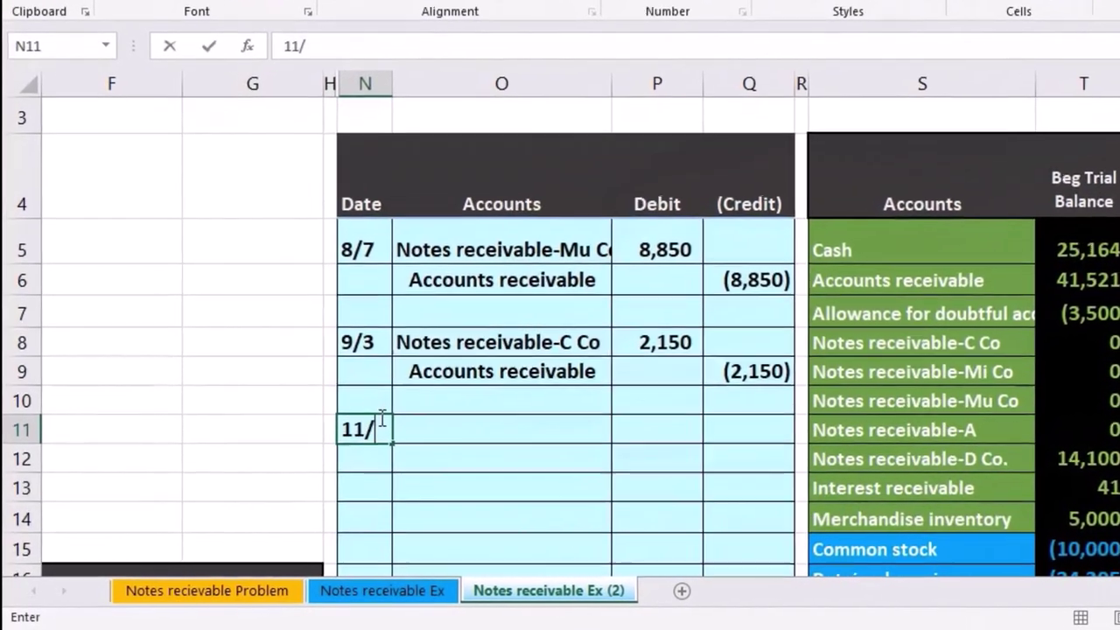
text(2)
key(Return)
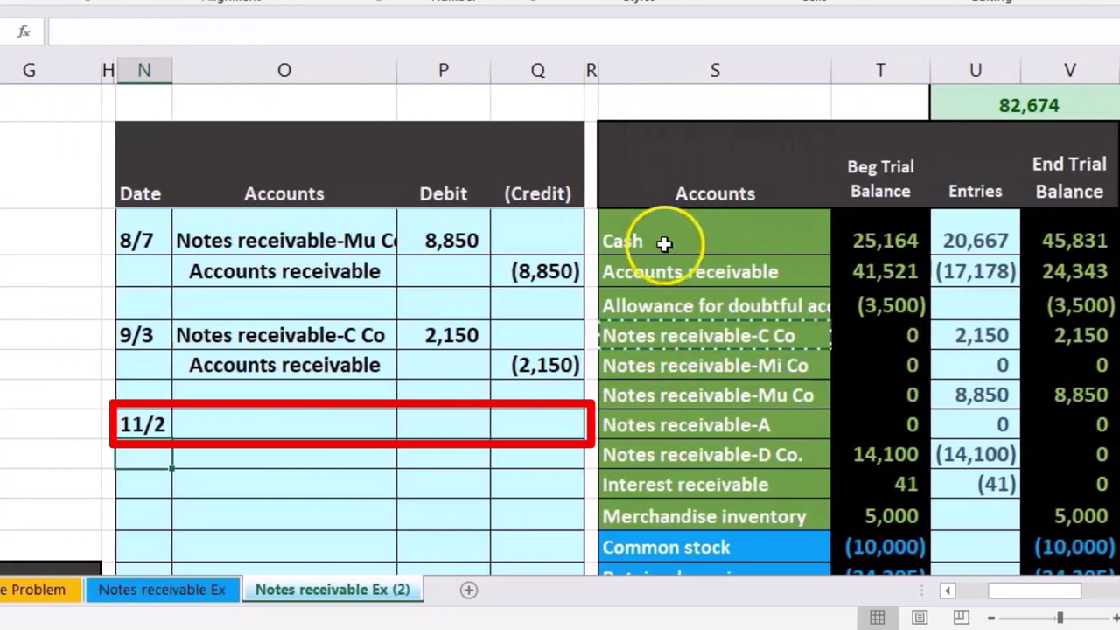
Copy the Cash account name from the trial balance and paste it as values into O11 beside the 11/2 date.
click(853, 241)
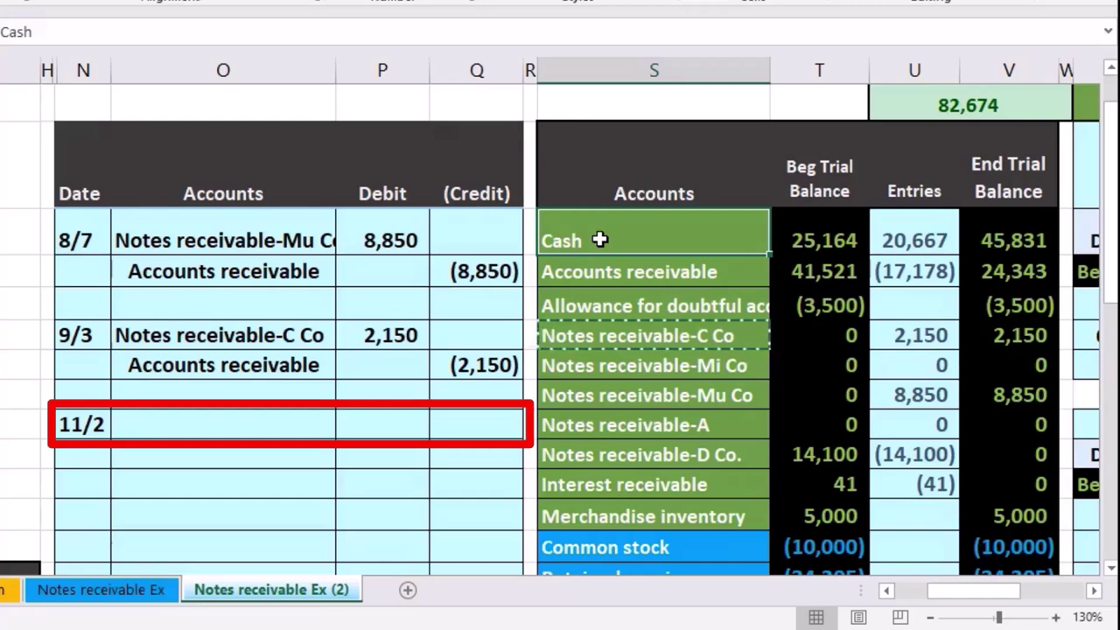
right_click(601, 240)
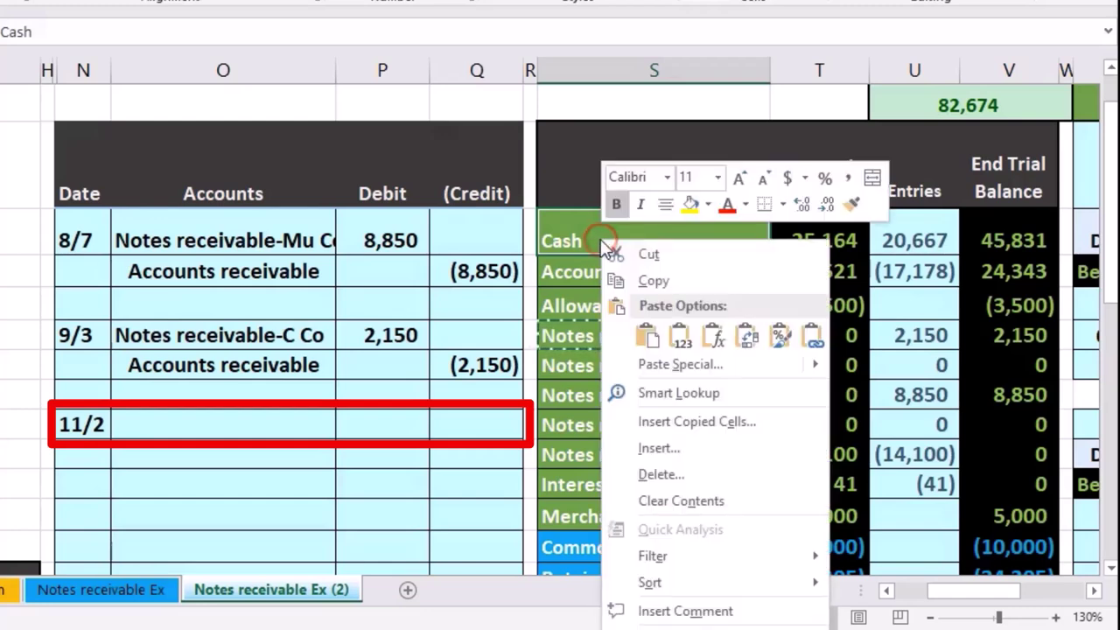
click(618, 281)
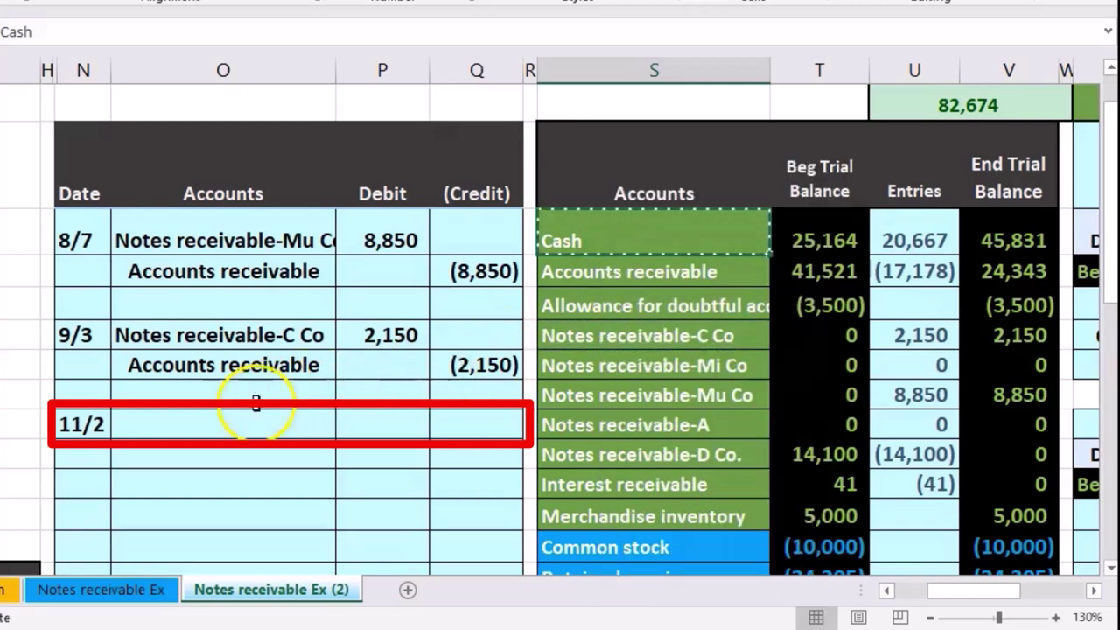
click(182, 430)
right_click(182, 429)
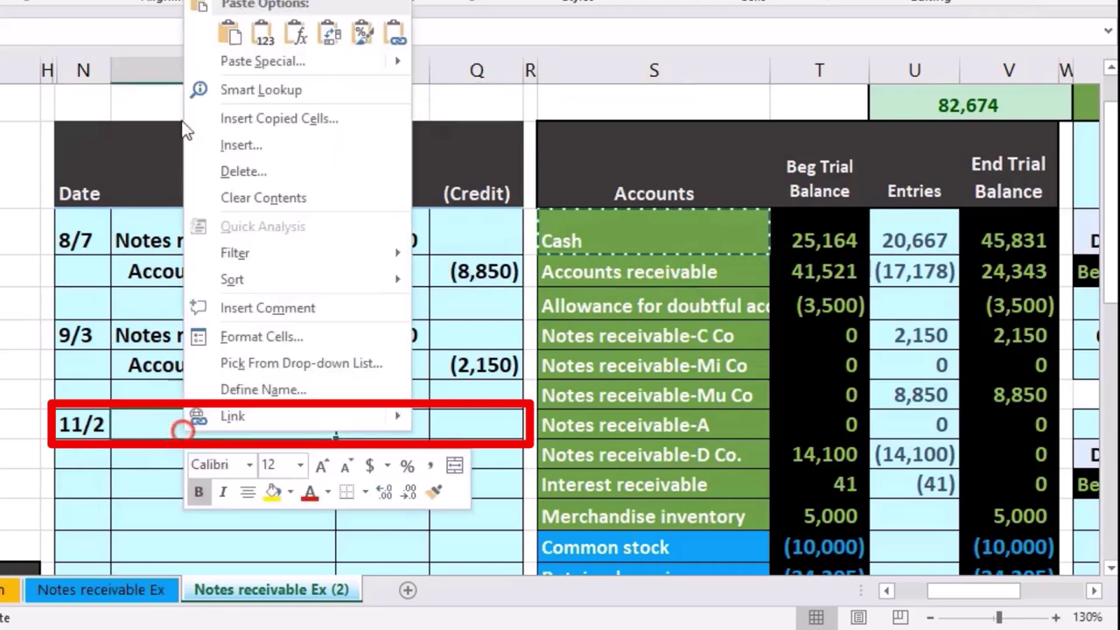
click(262, 41)
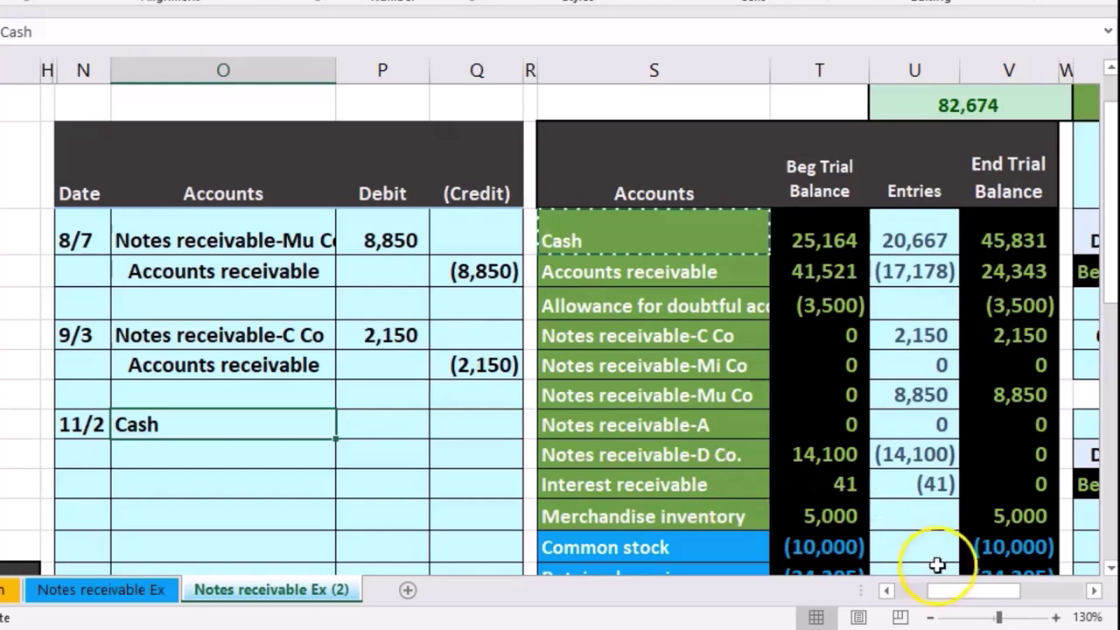
Check the C Co. Note principal and rounded interest, and enter the Cash debit in P11 as =2150+32.
drag(945, 589, 917, 591)
scroll(636, 470, down, 3)
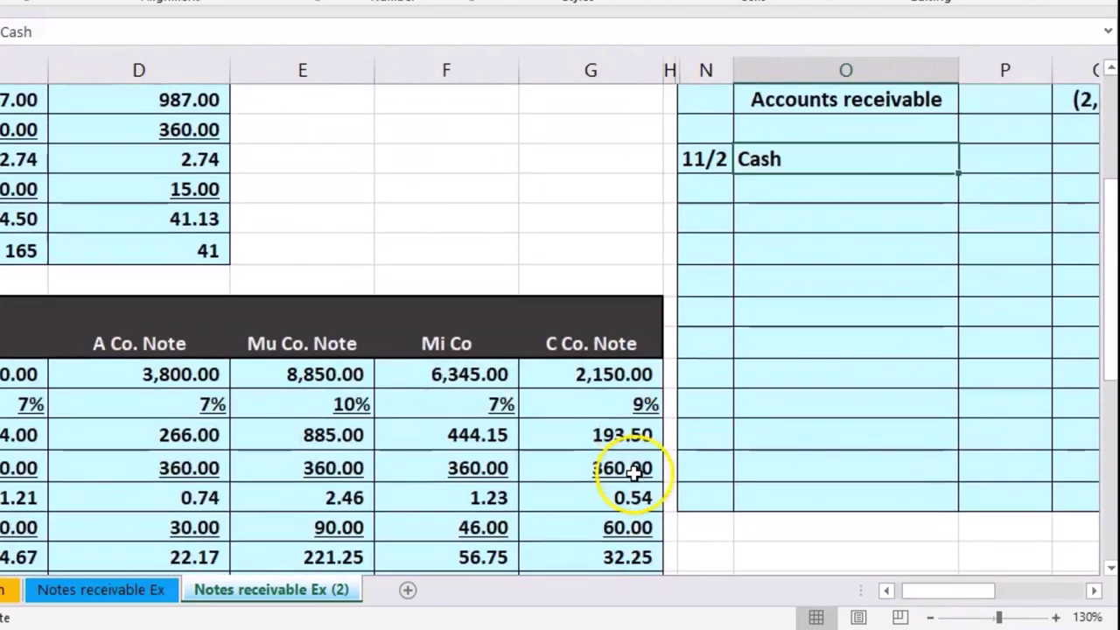
click(587, 375)
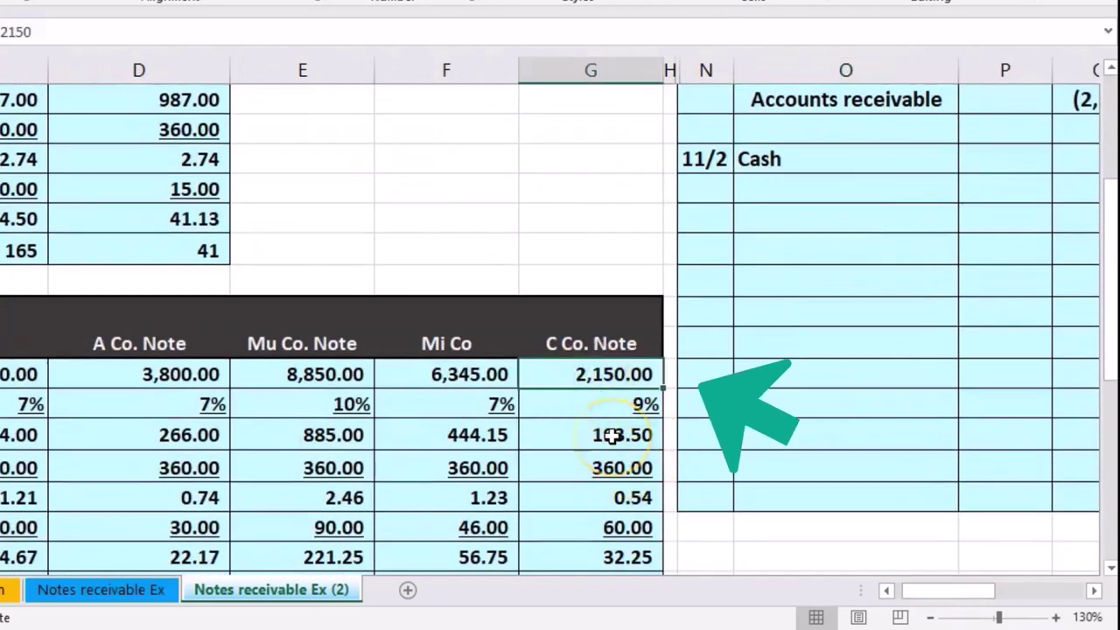
scroll(611, 435, down, 1)
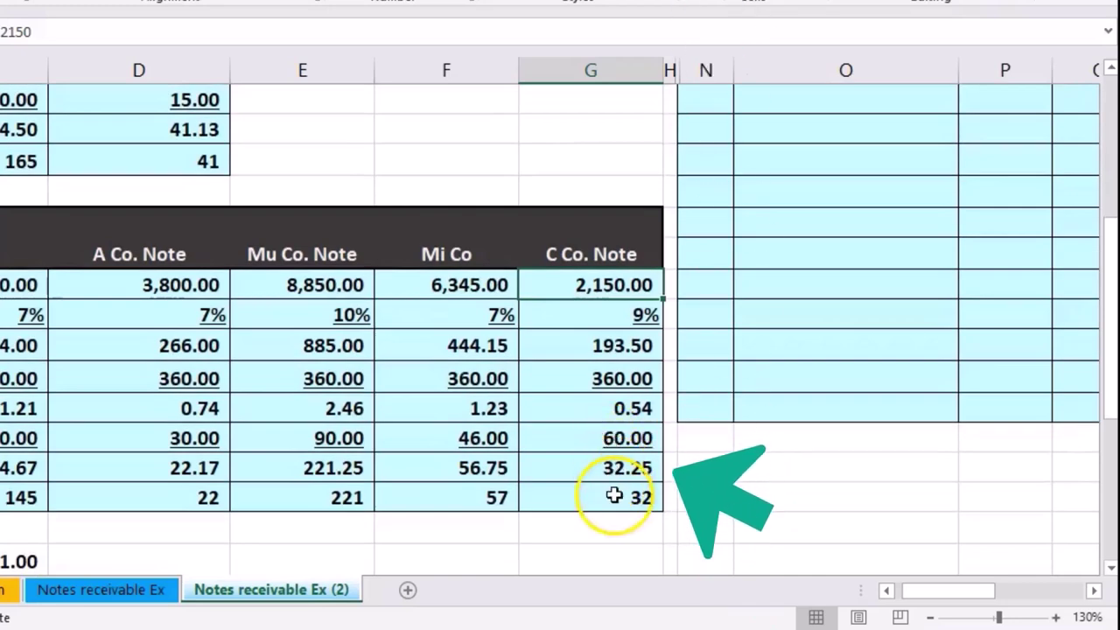
click(614, 496)
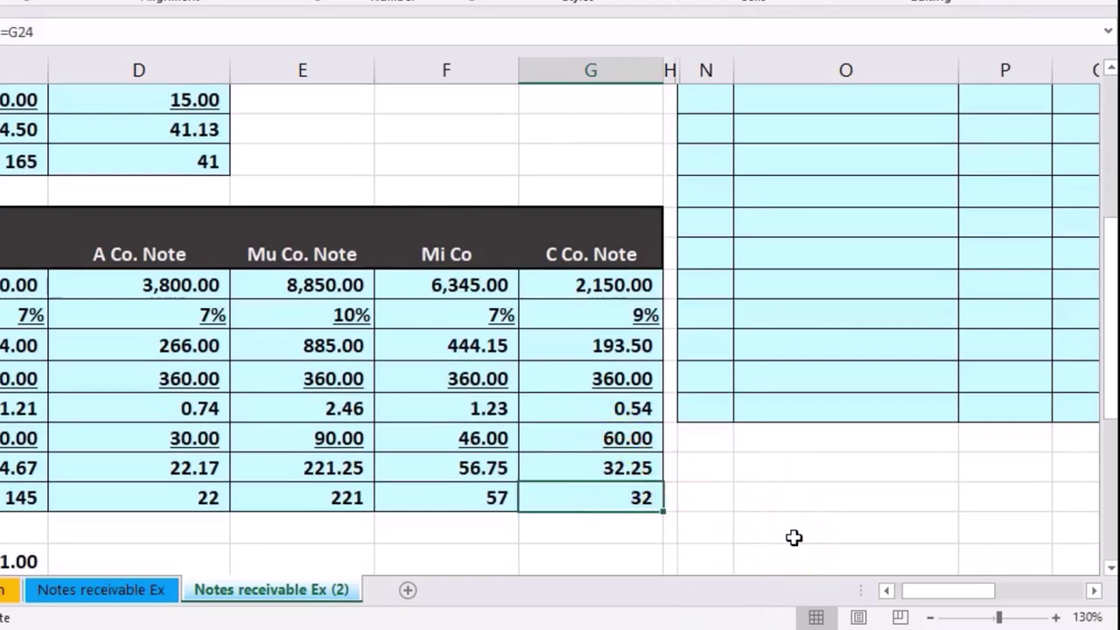
scroll(793, 537, up, 5)
click(990, 502)
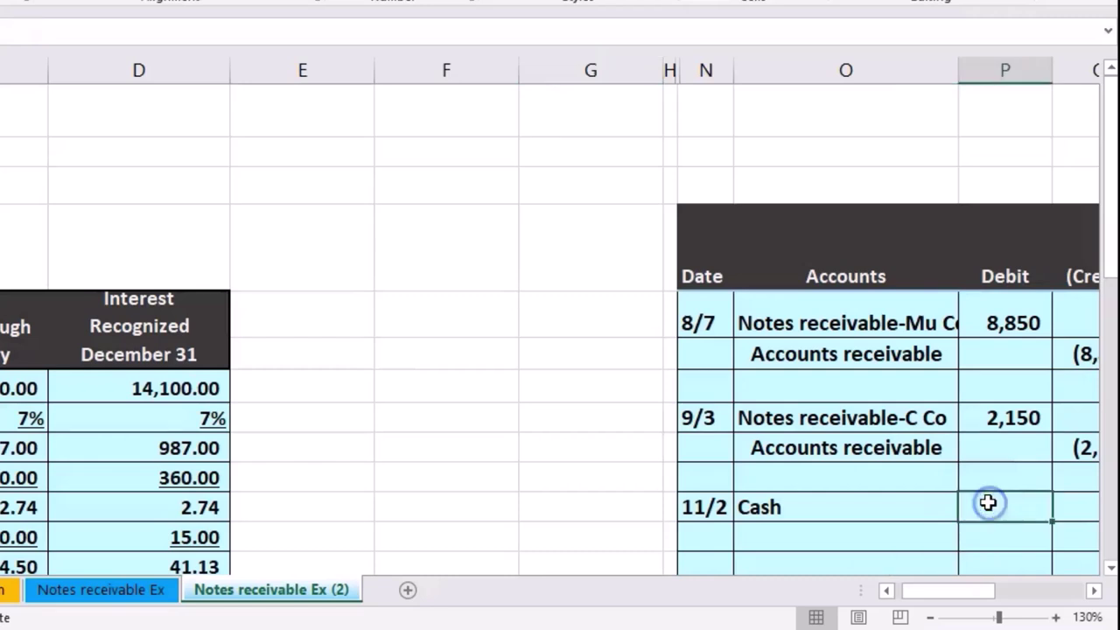
text(=2150)
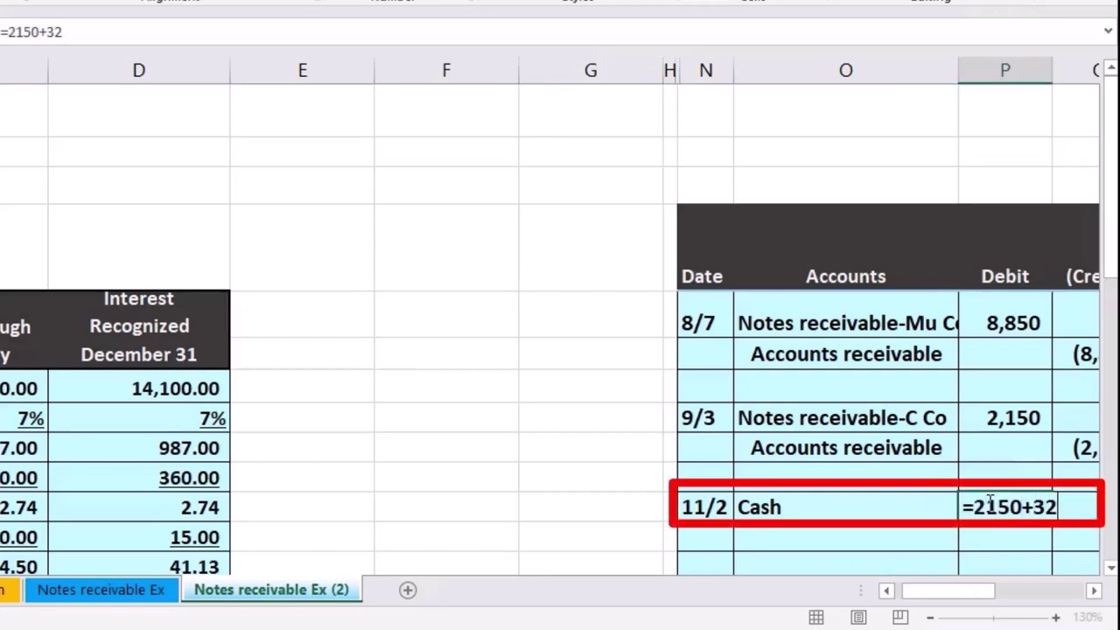
text(+32)
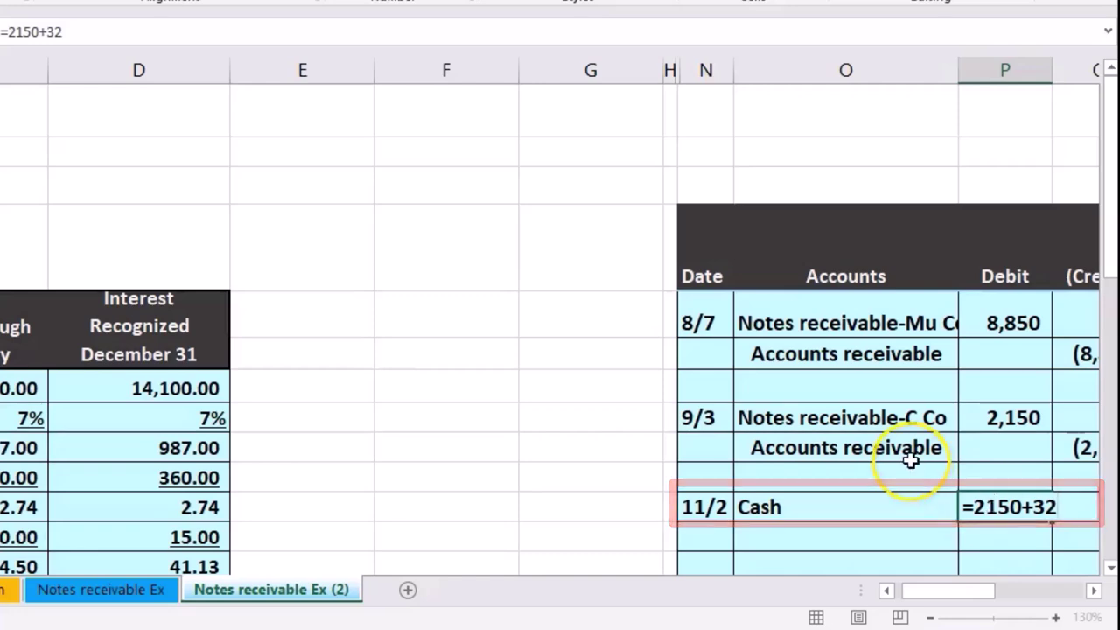
scroll(913, 457, down, 1)
key(Return)
Examine the Notes receivable-C Co row and its ending balance formula in the trial balance.
key(Right)
key(Right)
key(Right)
key(Right)
key(Right)
key(Right)
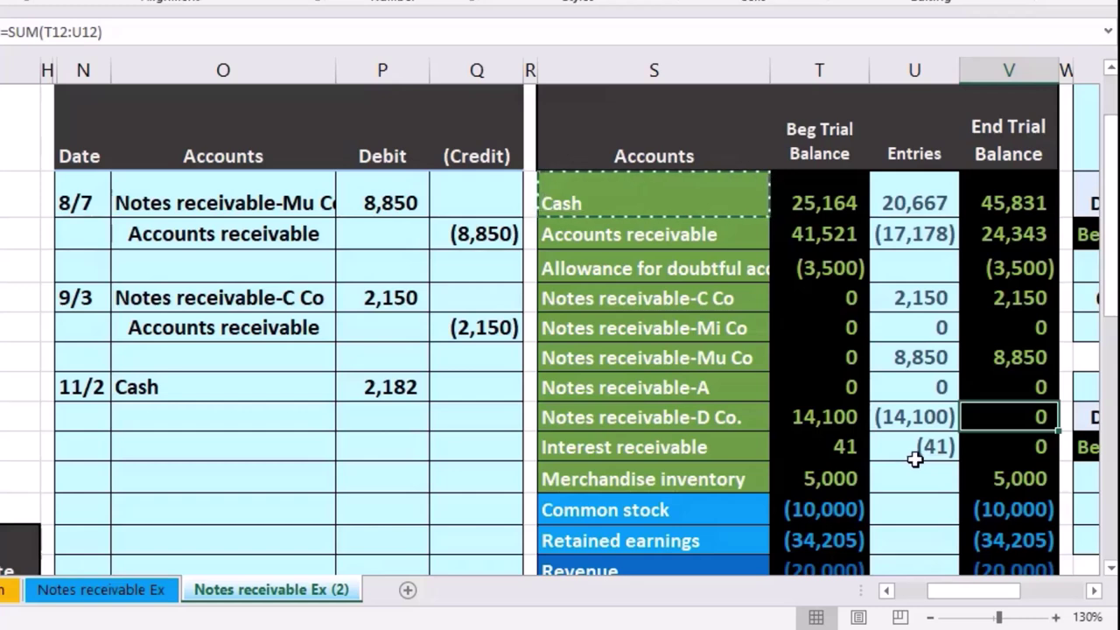
drag(720, 294, 1004, 296)
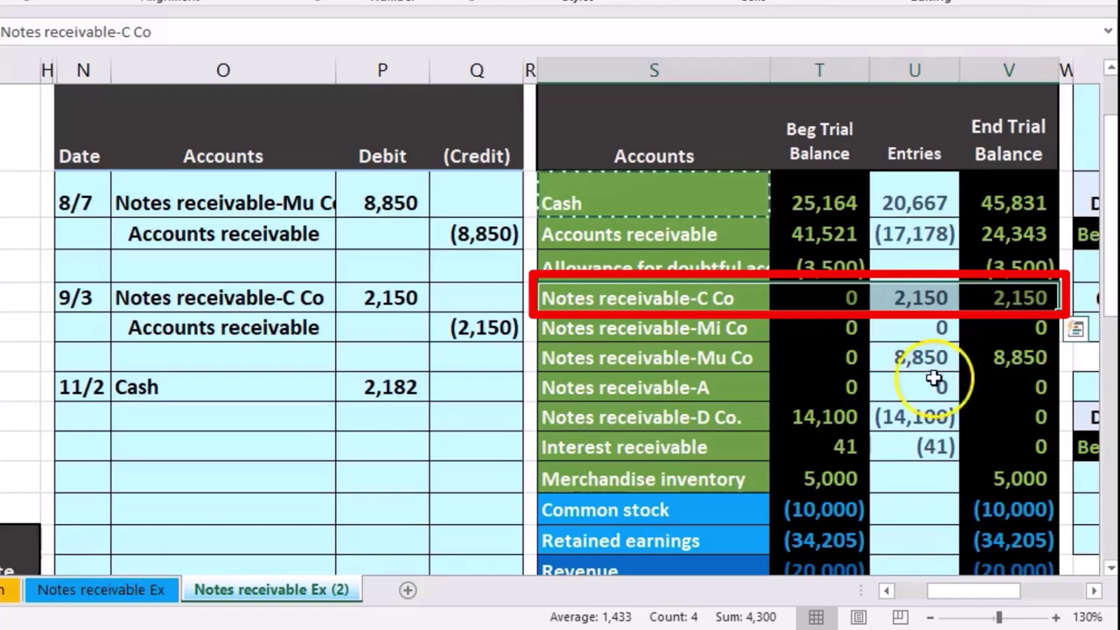
click(705, 301)
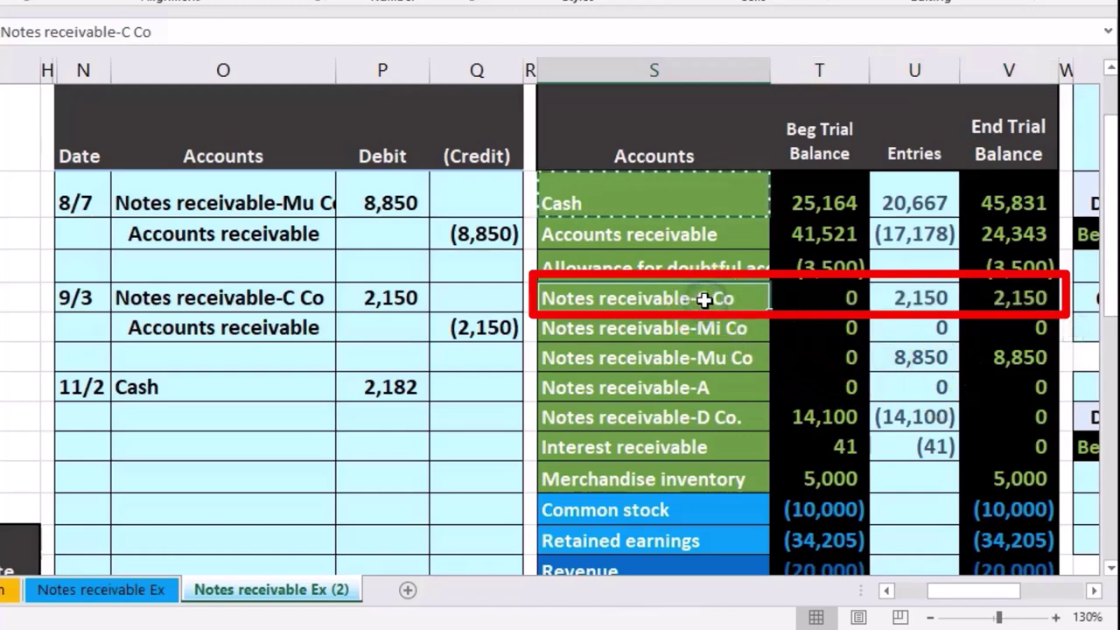
click(982, 305)
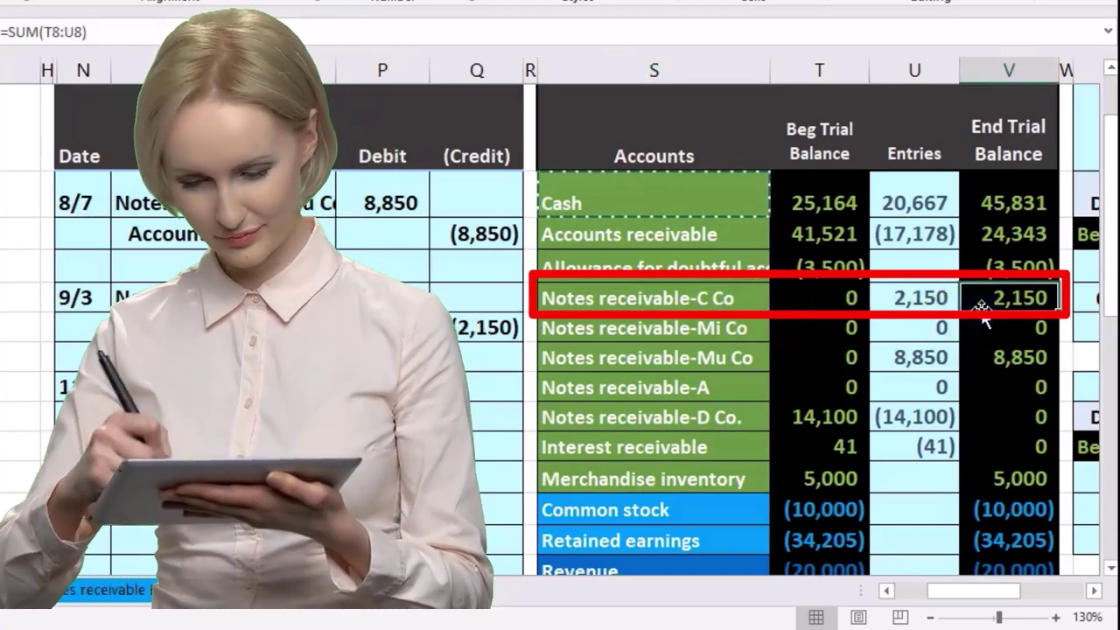
Copy the Notes receivable-C Co account name into O12 as values and indent it below Cash.
click(738, 299)
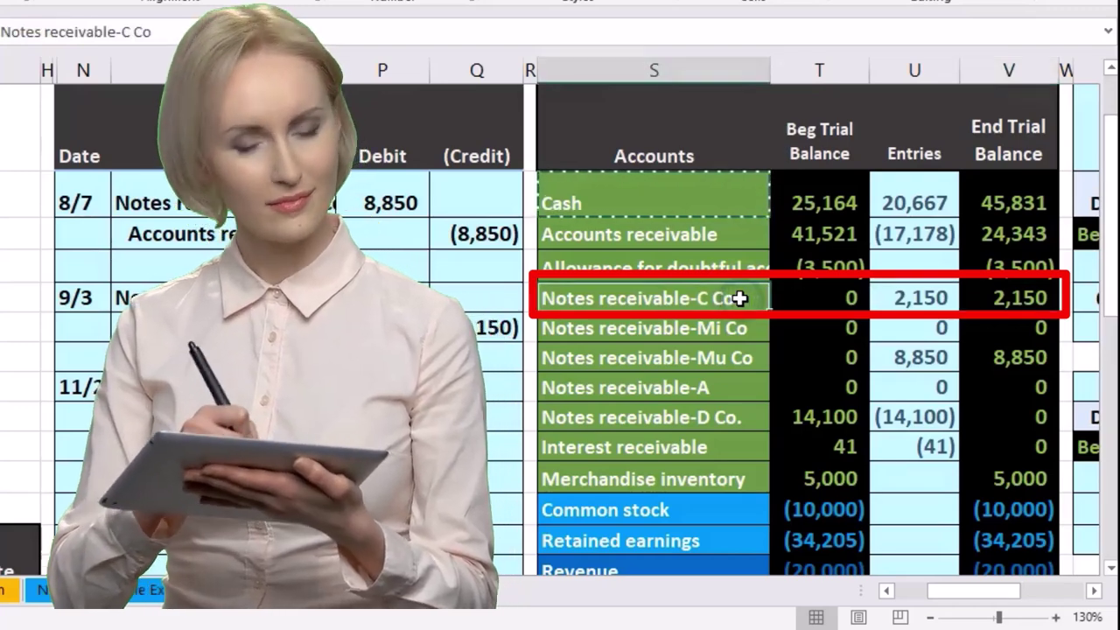
right_click(739, 298)
click(796, 337)
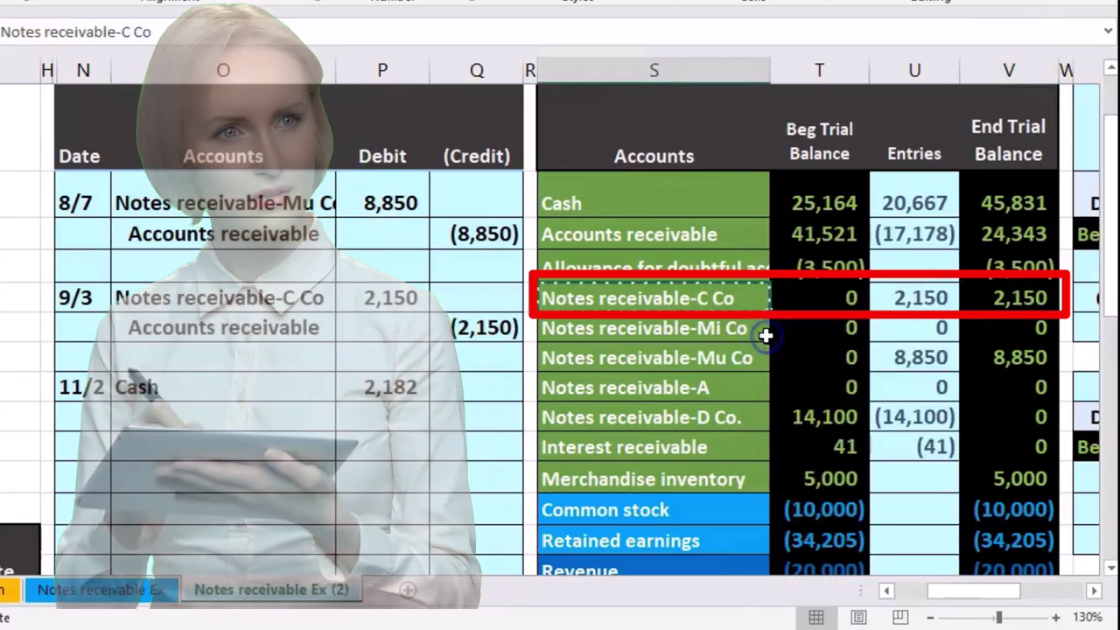
click(245, 412)
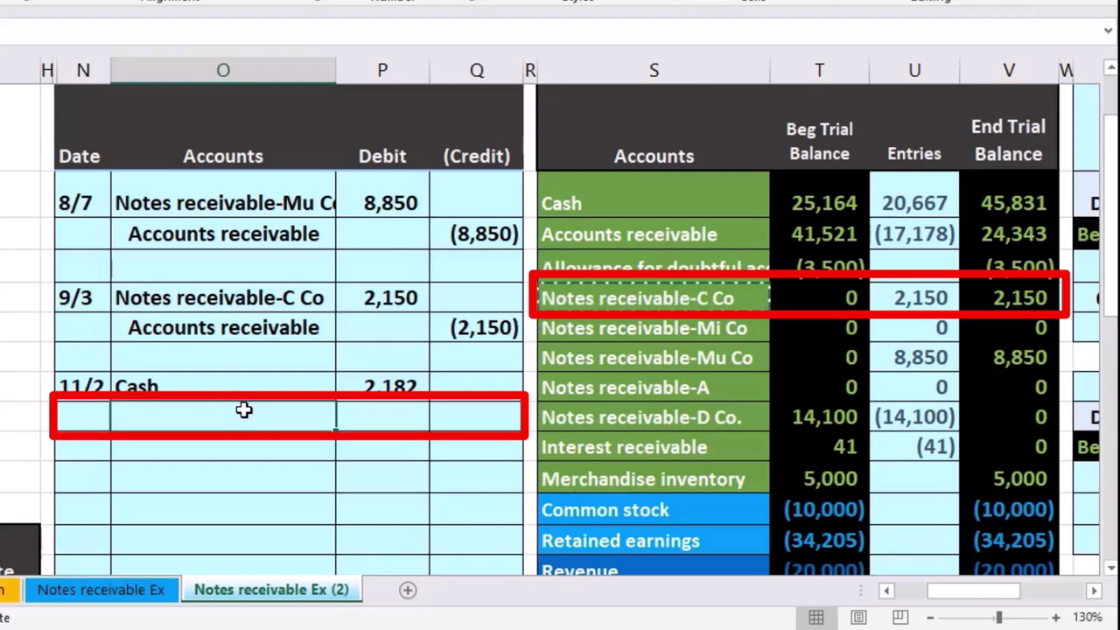
right_click(244, 409)
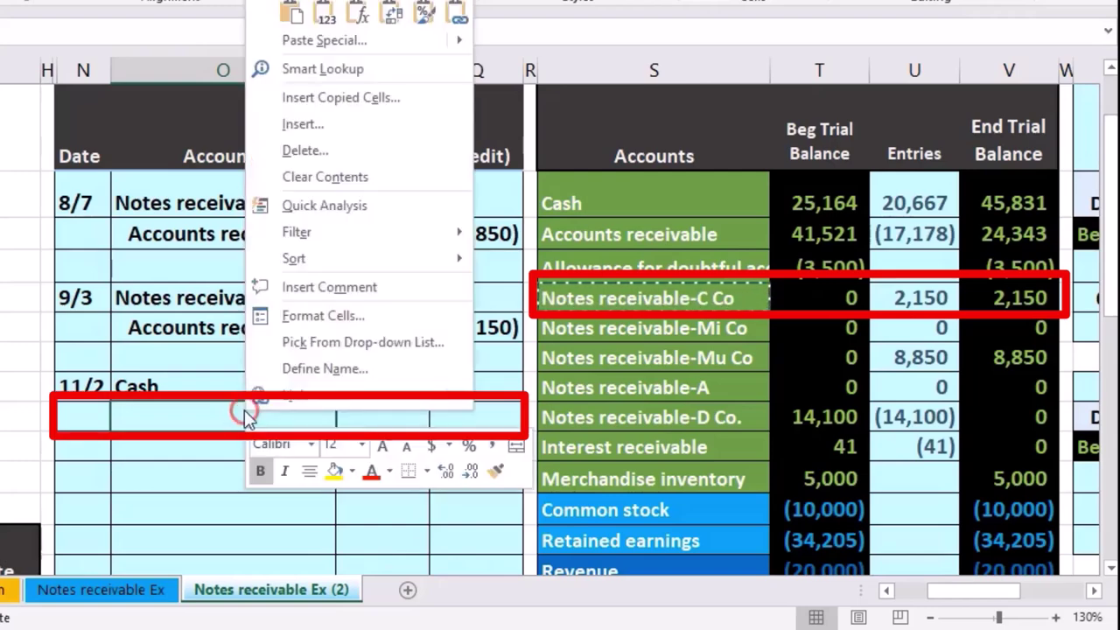
click(330, 19)
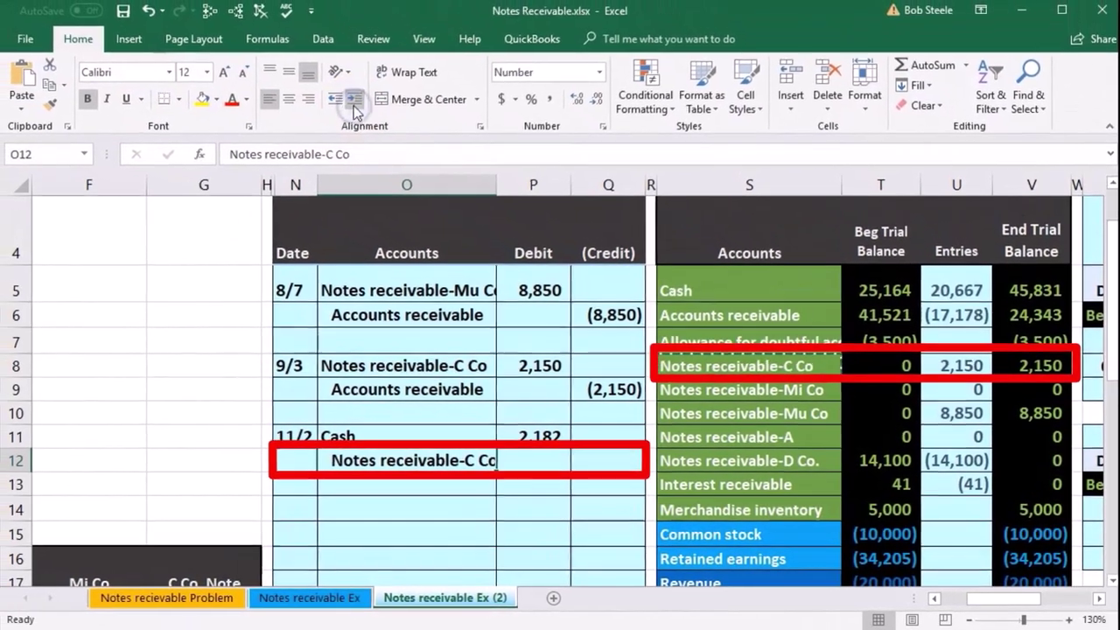
Enter the Notes receivable-C Co credit of -2150 in Q12.
click(603, 457)
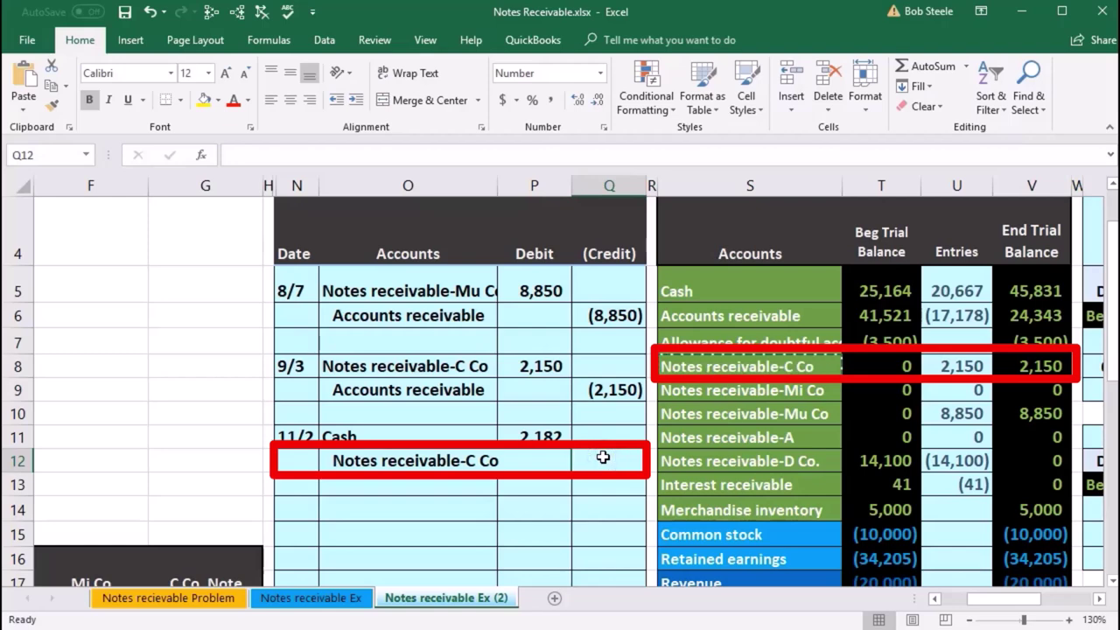
text(-)
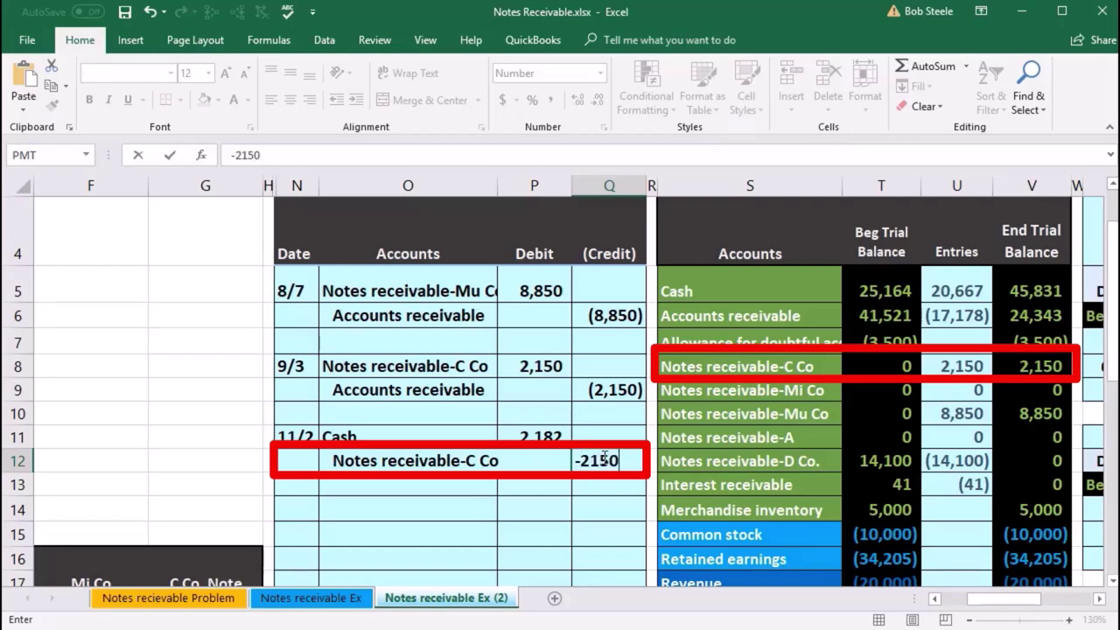
text(2150)
key(Return)
scroll(603, 457, down, 3)
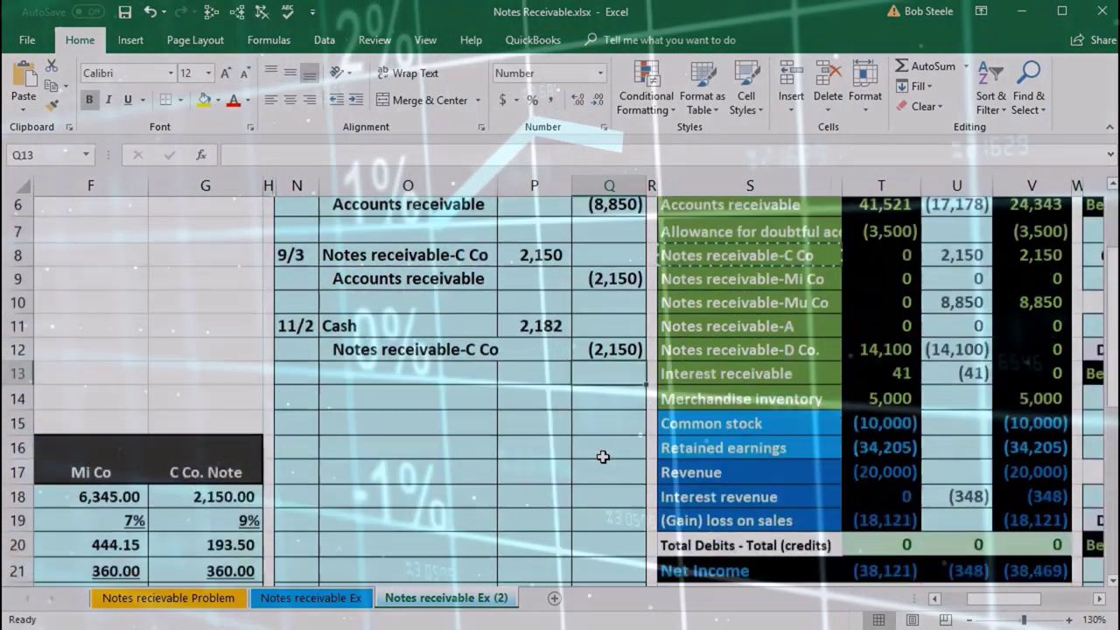
Enter the balancing credit for the 11/2 entry in Q13 as -SUM(P11:Q12).
scroll(460, 490, up, 2)
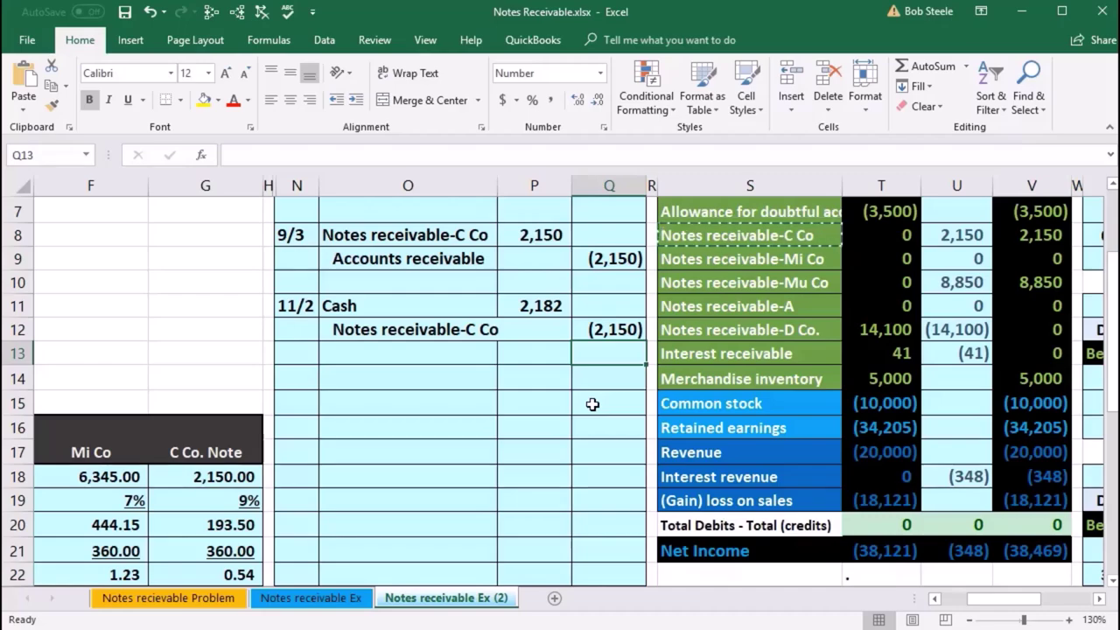
text(-sum)
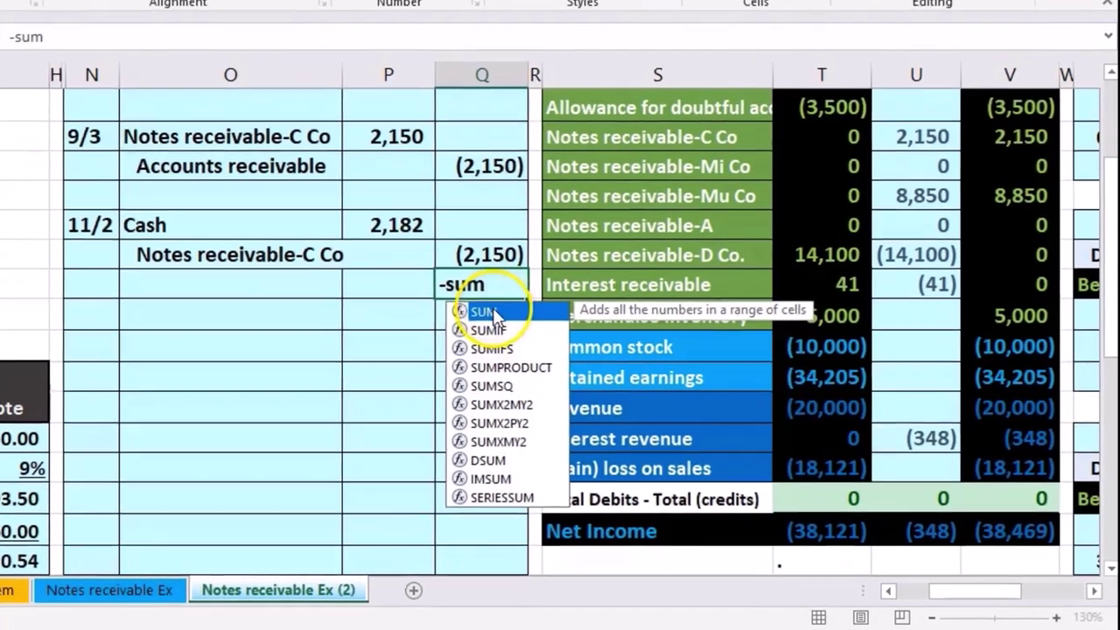
double_click(525, 325)
drag(394, 219, 467, 243)
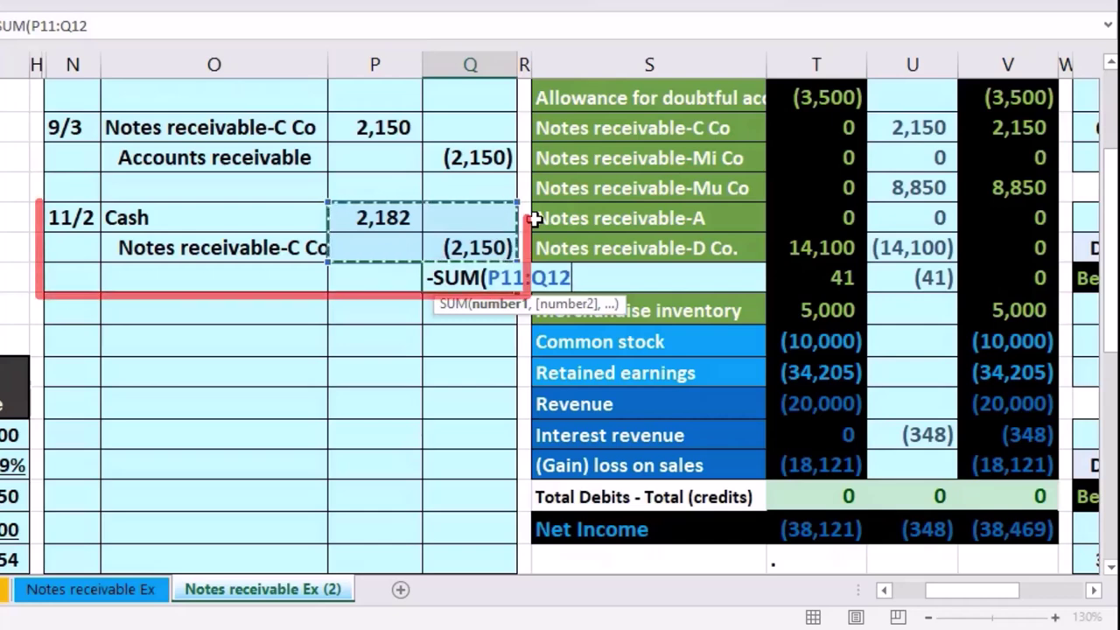
key(Return)
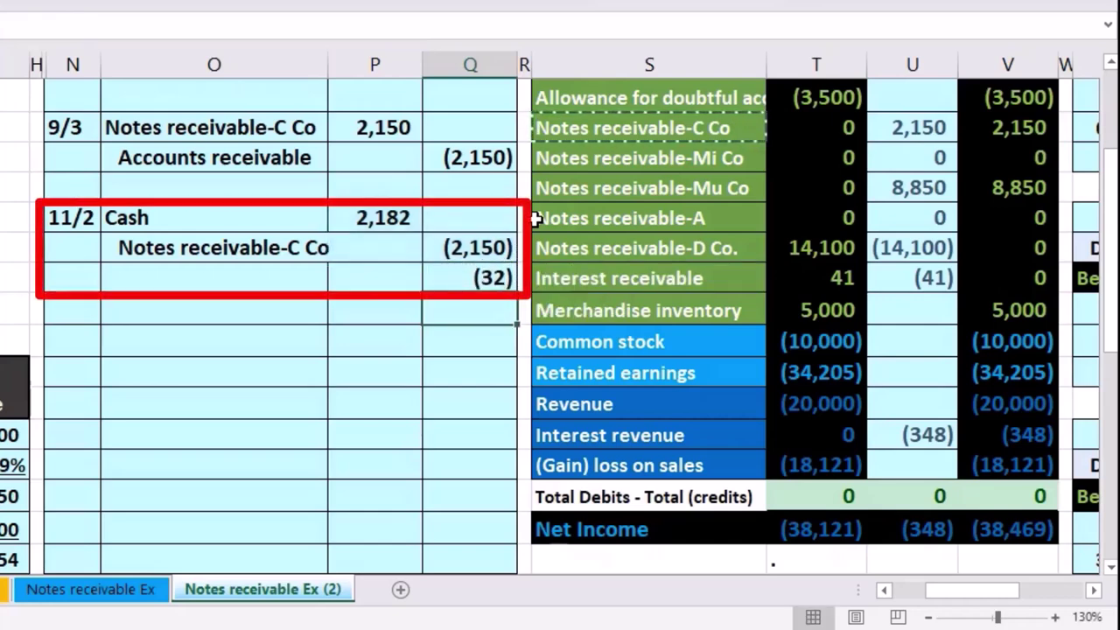
Copy the Interest revenue account name from the trial balance into O13 as values and indent it below Cash.
click(298, 266)
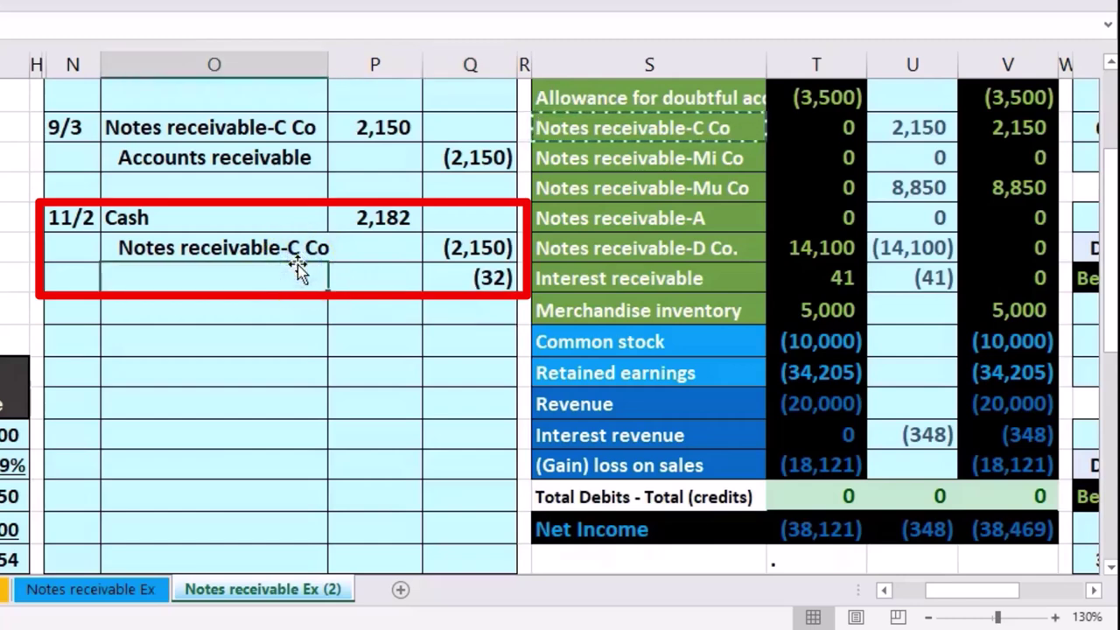
click(601, 432)
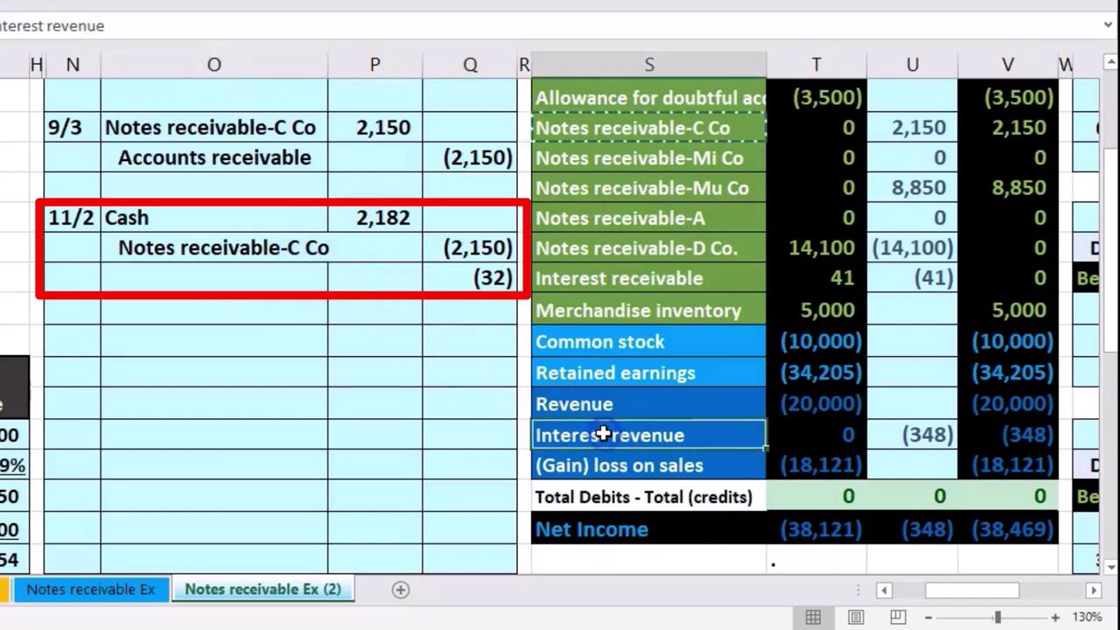
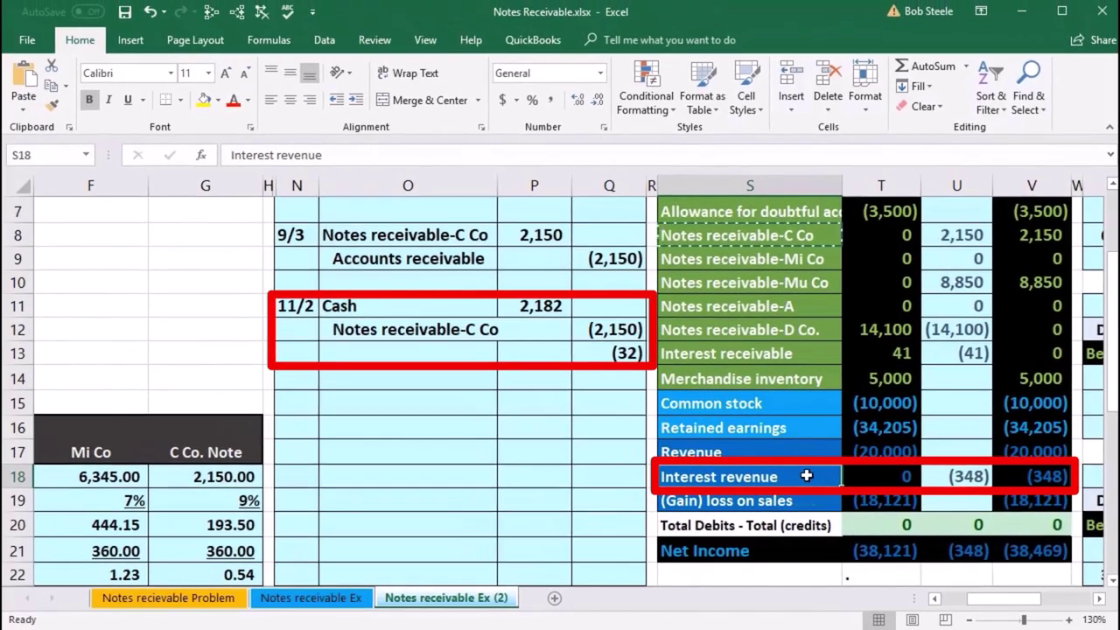
right_click(806, 475)
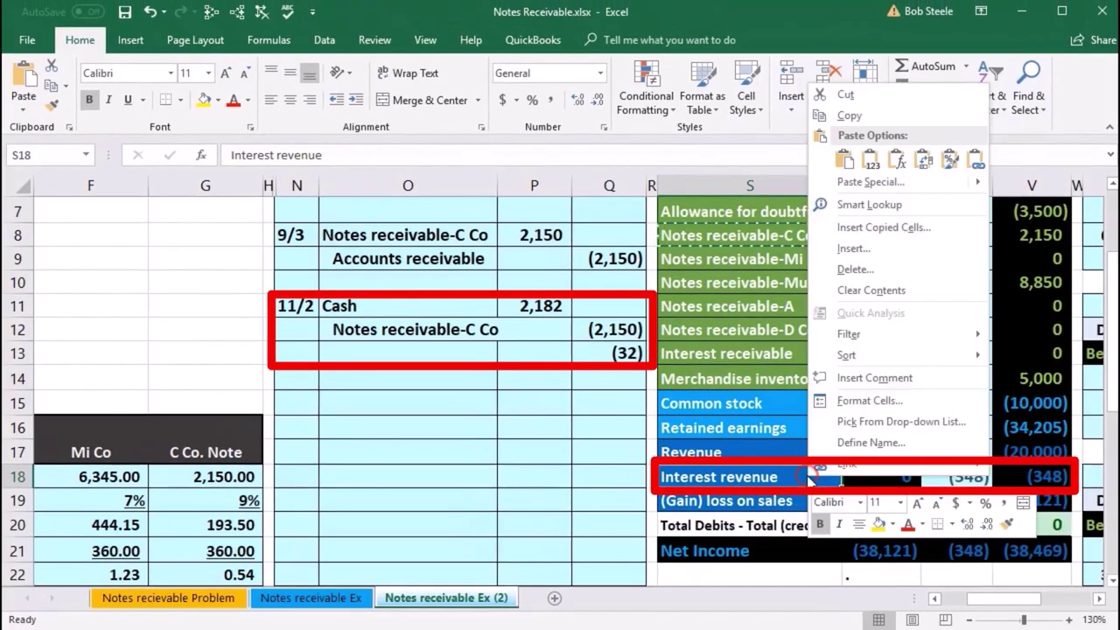
click(842, 117)
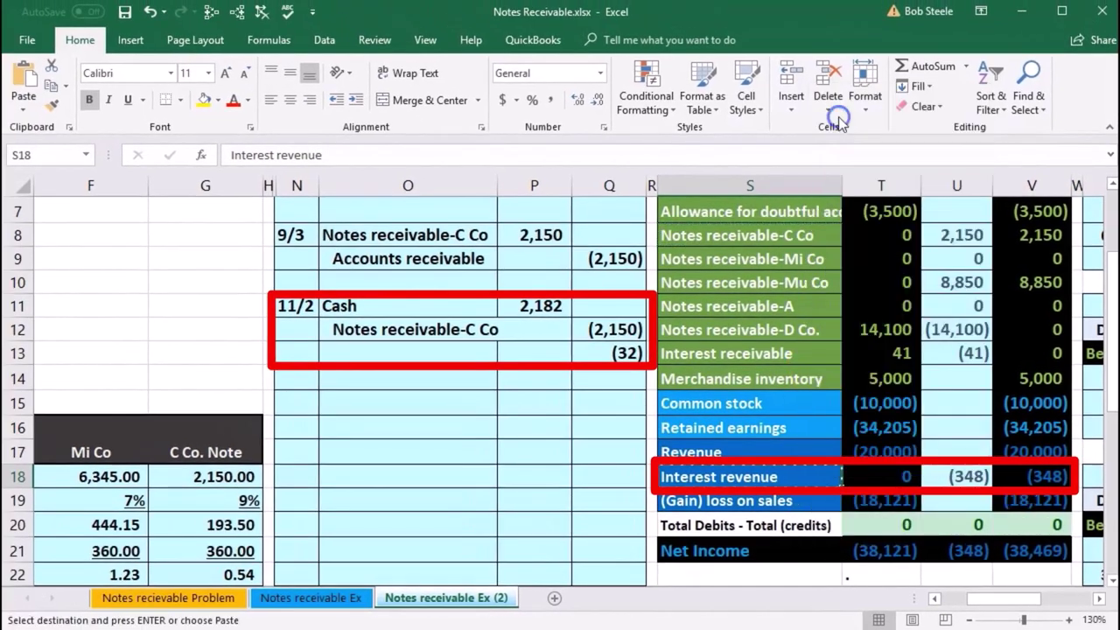
click(423, 354)
right_click(424, 355)
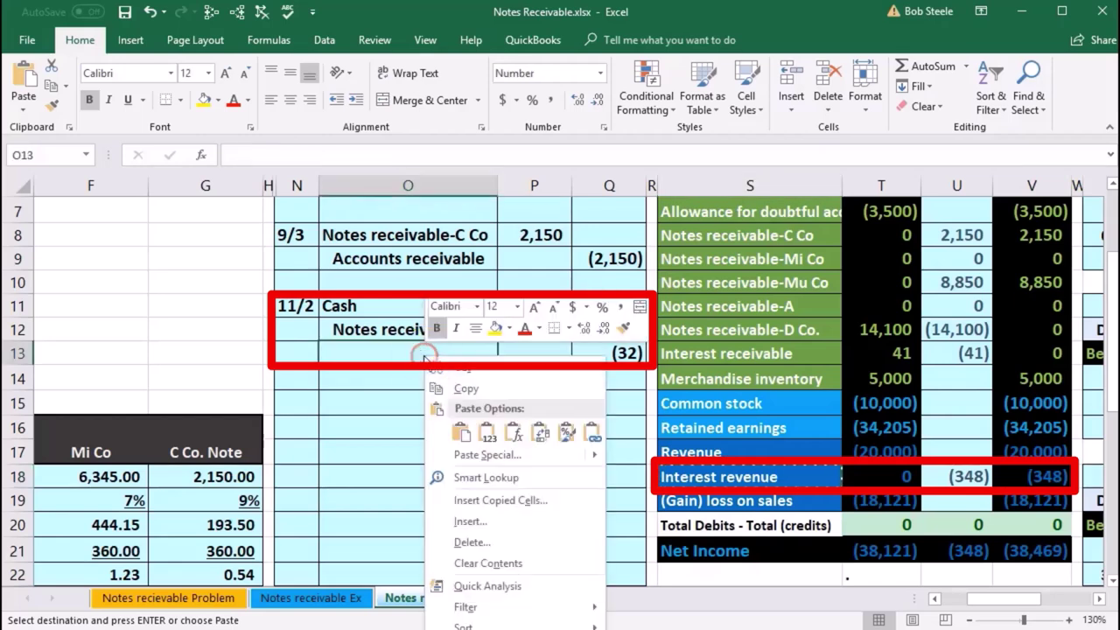
click(491, 431)
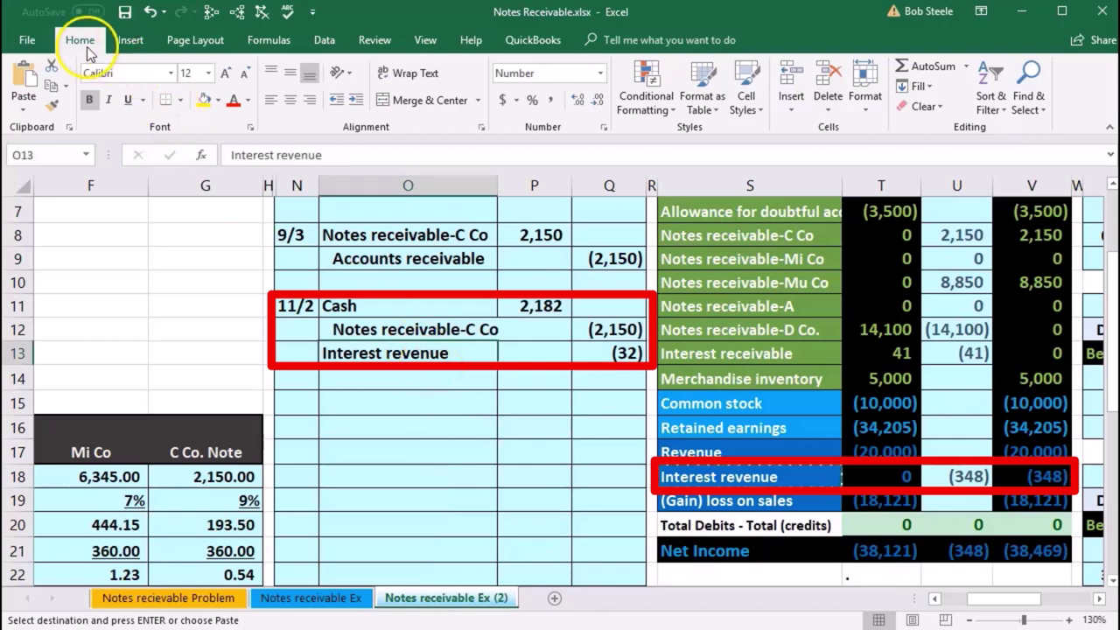
click(357, 103)
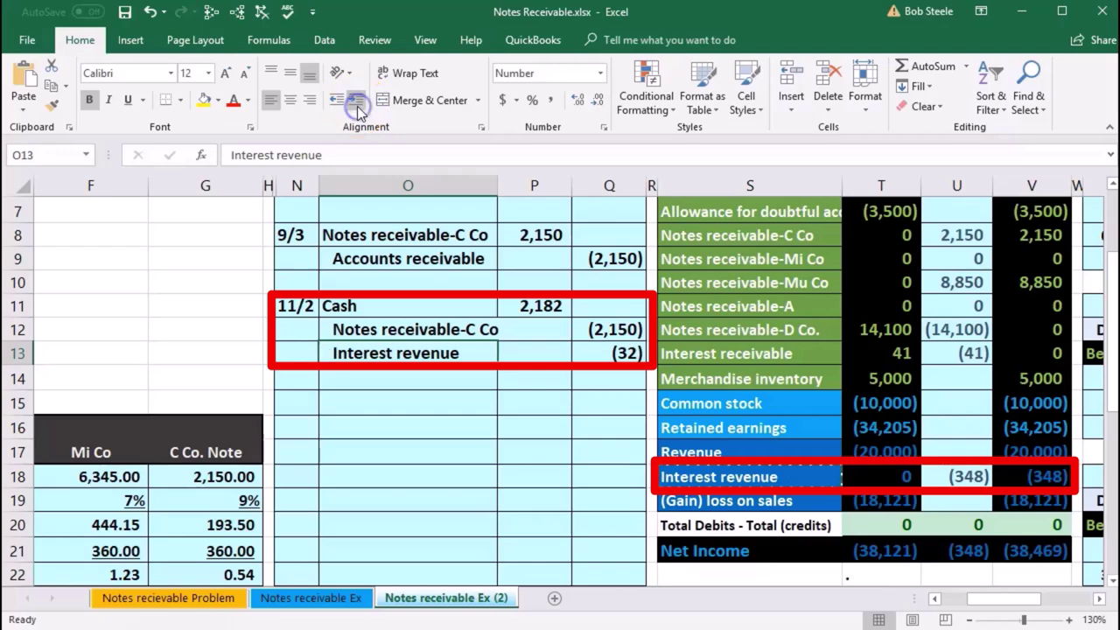
Post the 11/2 Cash debit to the trial balance by extending the Cash entries formula in U5 to =K5+K24+P11.
drag(976, 602, 1015, 601)
drag(245, 306, 277, 306)
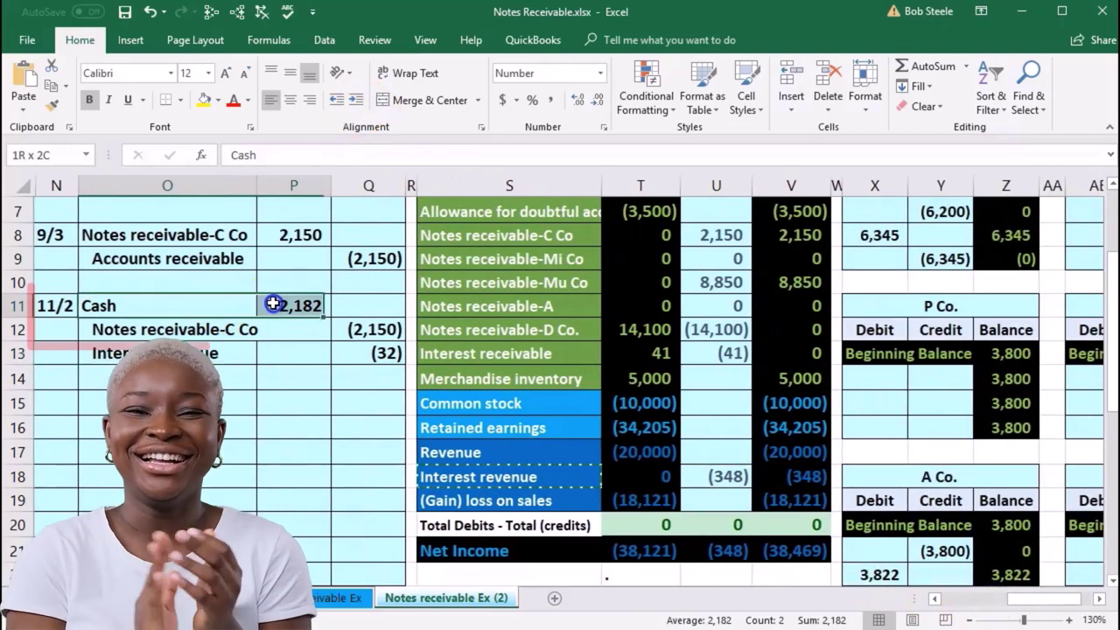
scroll(507, 379, up, 1)
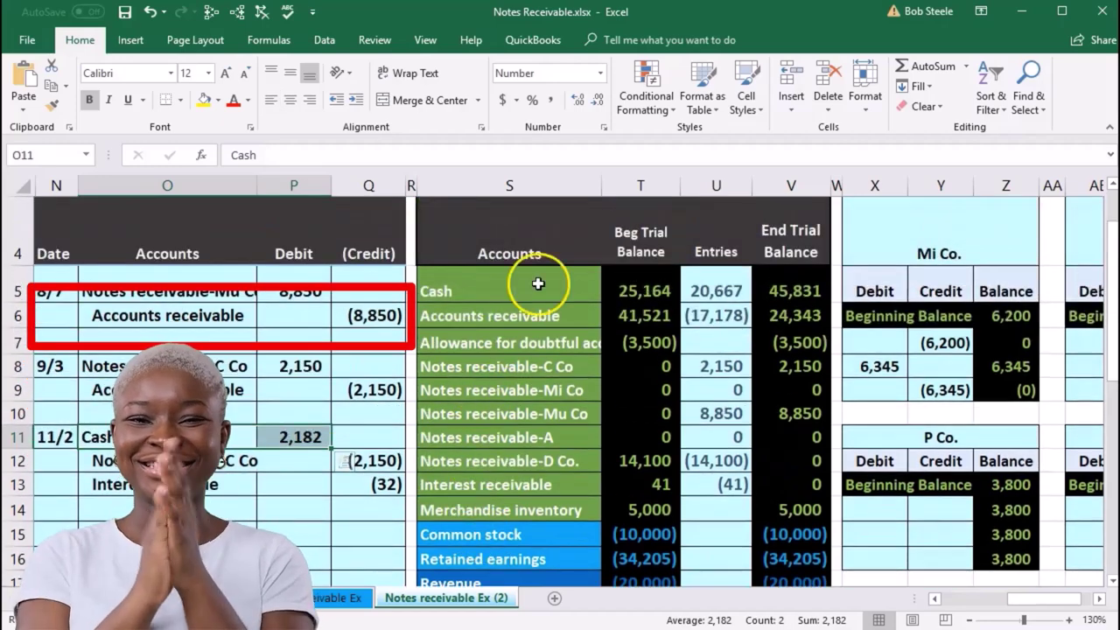
click(710, 285)
double_click(742, 291)
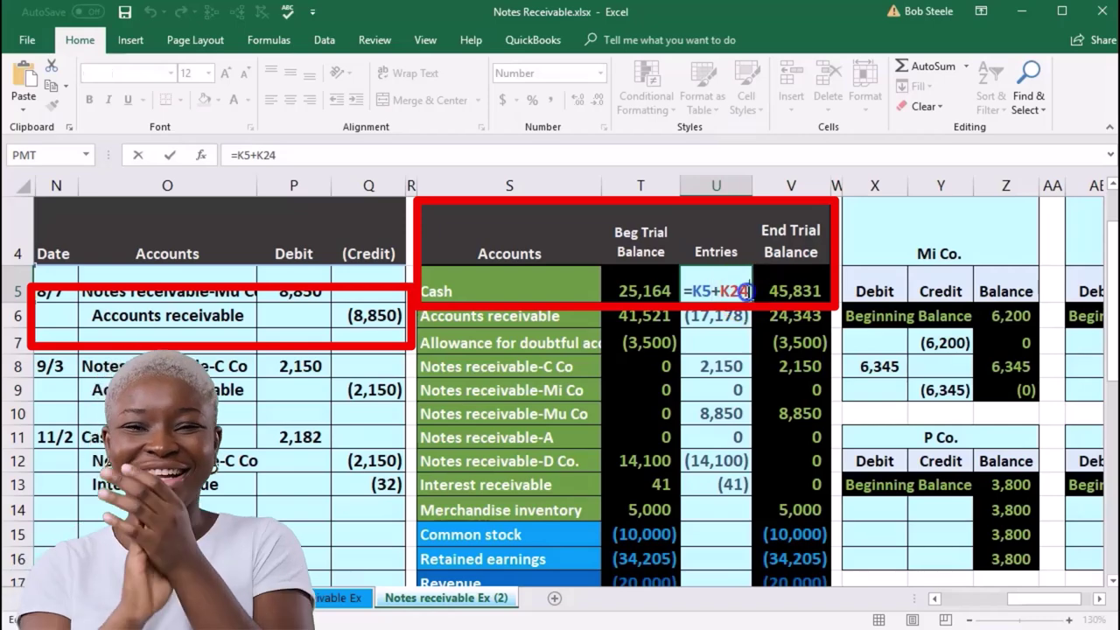
text(+)
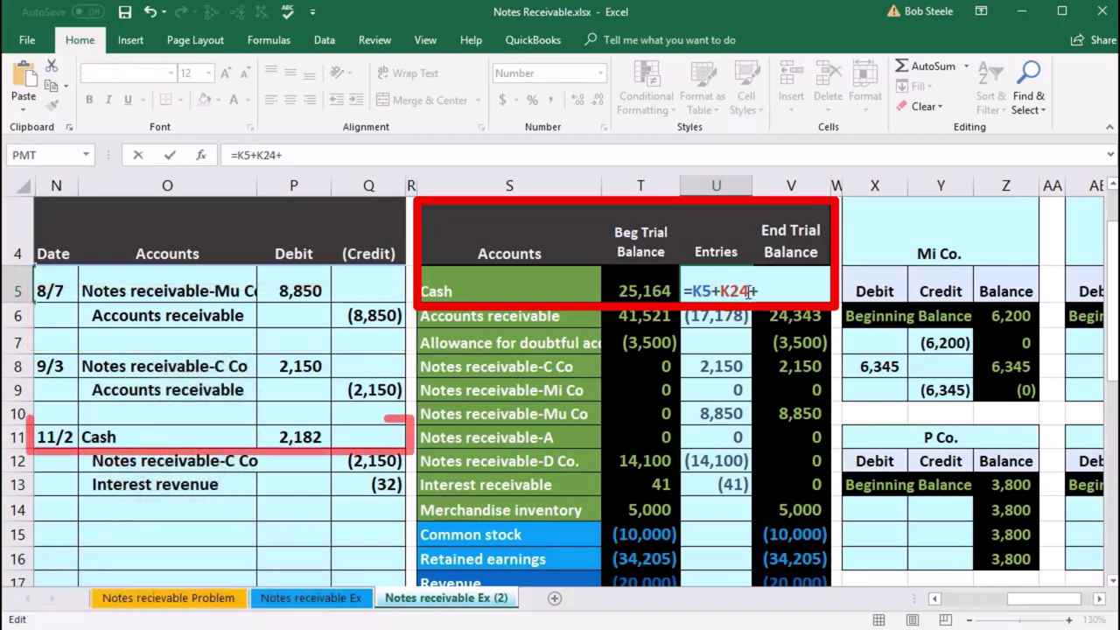
click(296, 437)
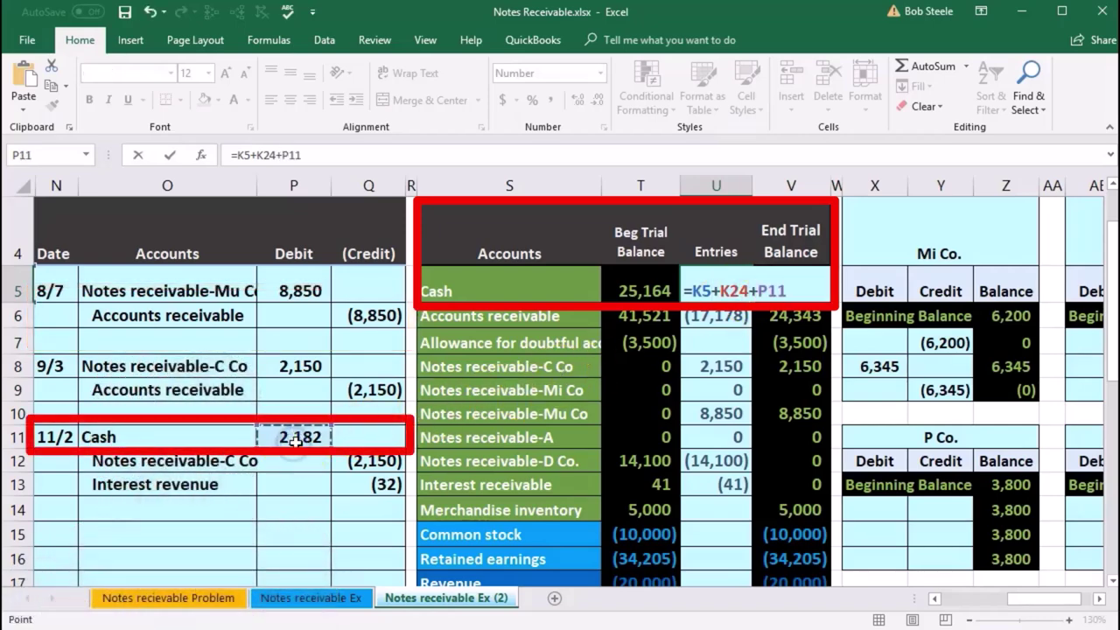
key(Return)
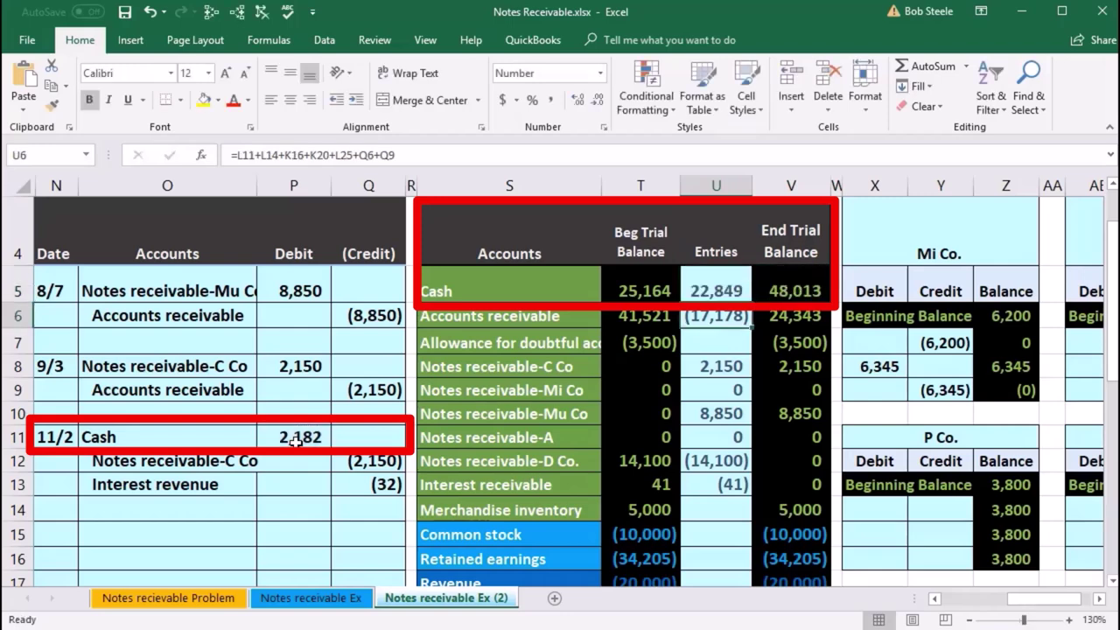
Post the C Co. note credit to the trial balance by extending the Notes receivable-C Co entries formula in U8 to =P8+Q12.
drag(199, 461, 365, 461)
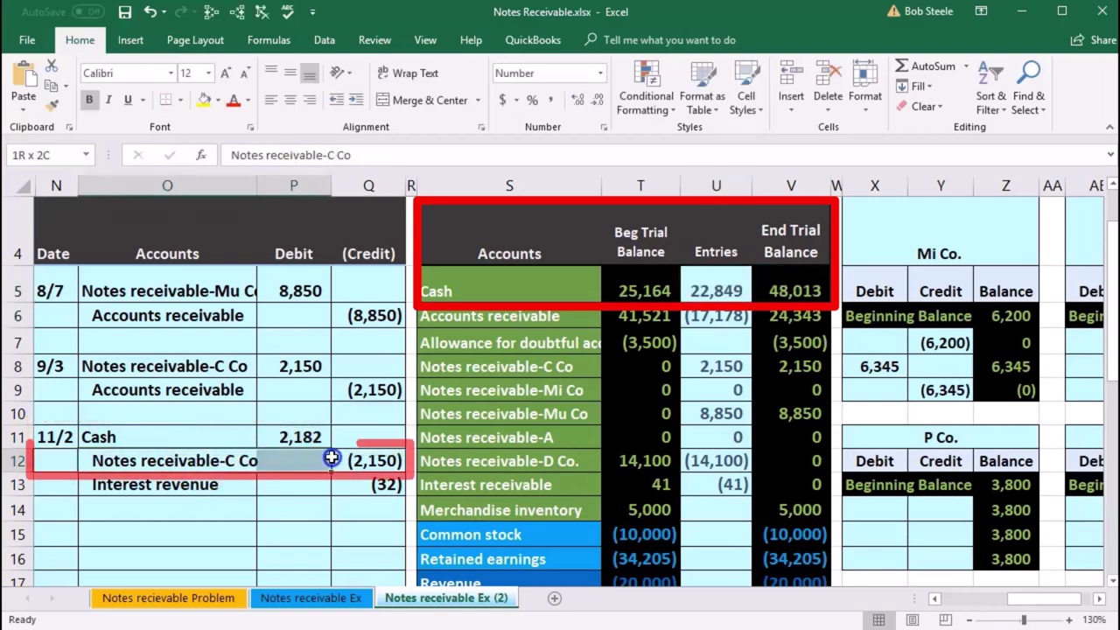
click(716, 366)
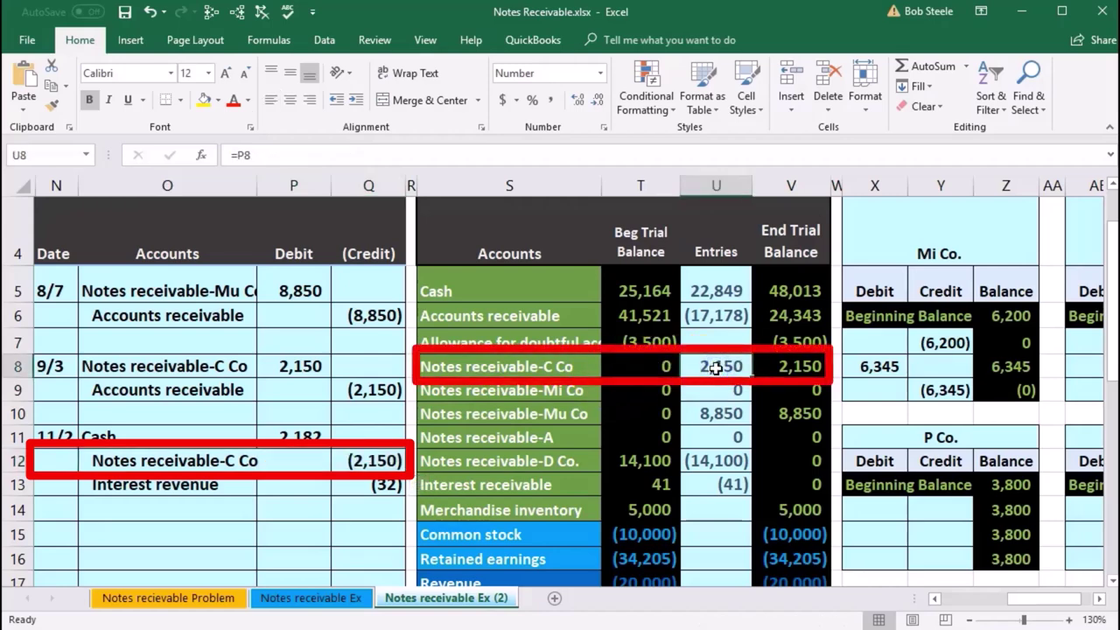
double_click(716, 368)
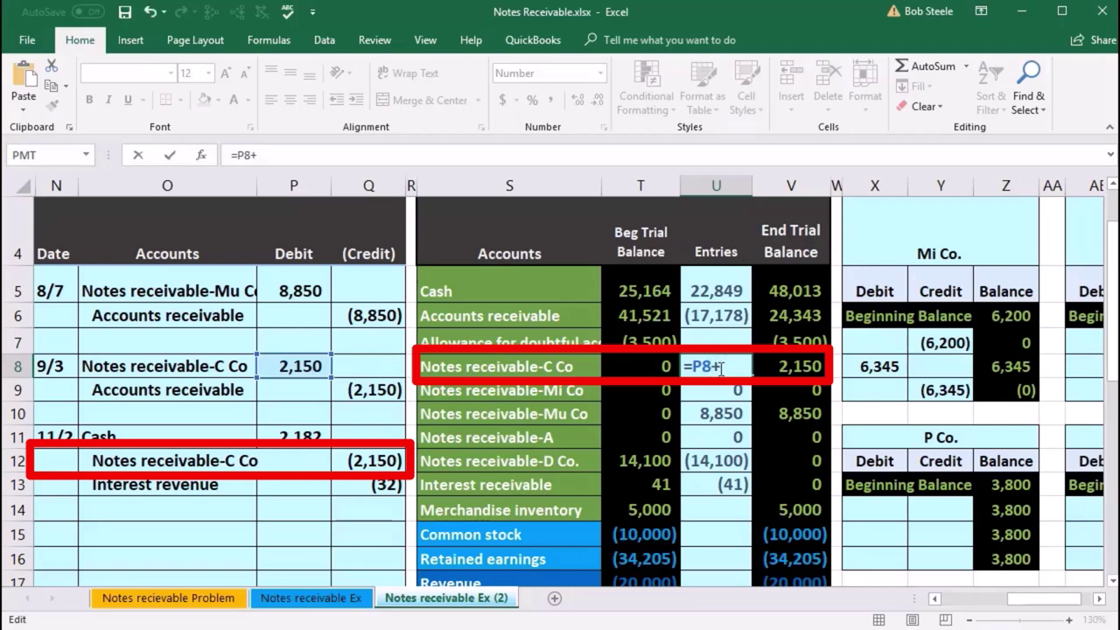
click(379, 459)
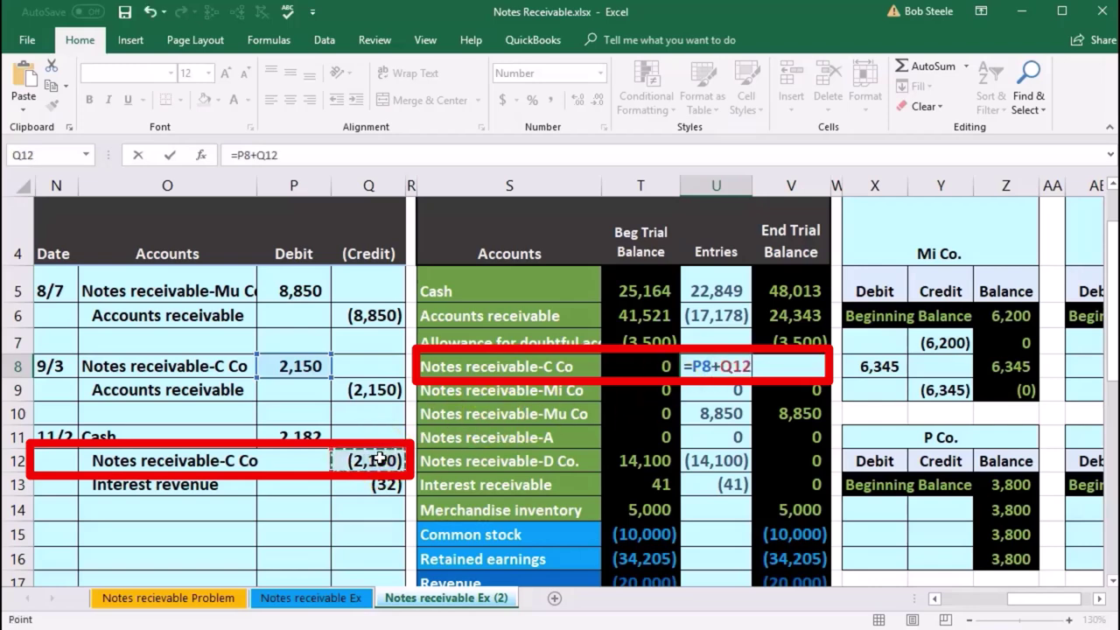
key(Return)
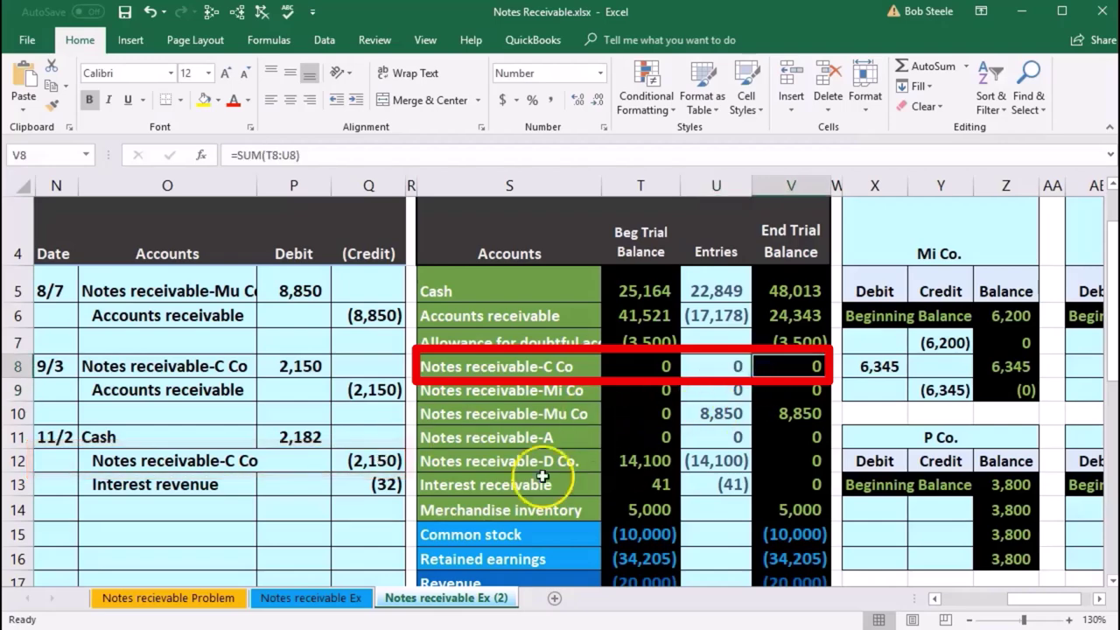
Post the interest credit to the trial balance by extending the Interest revenue entries formula in U18 to =L8+L18+L22+L26+Q13.
drag(235, 484, 340, 477)
scroll(550, 463, down, 1)
drag(526, 472, 623, 475)
click(715, 474)
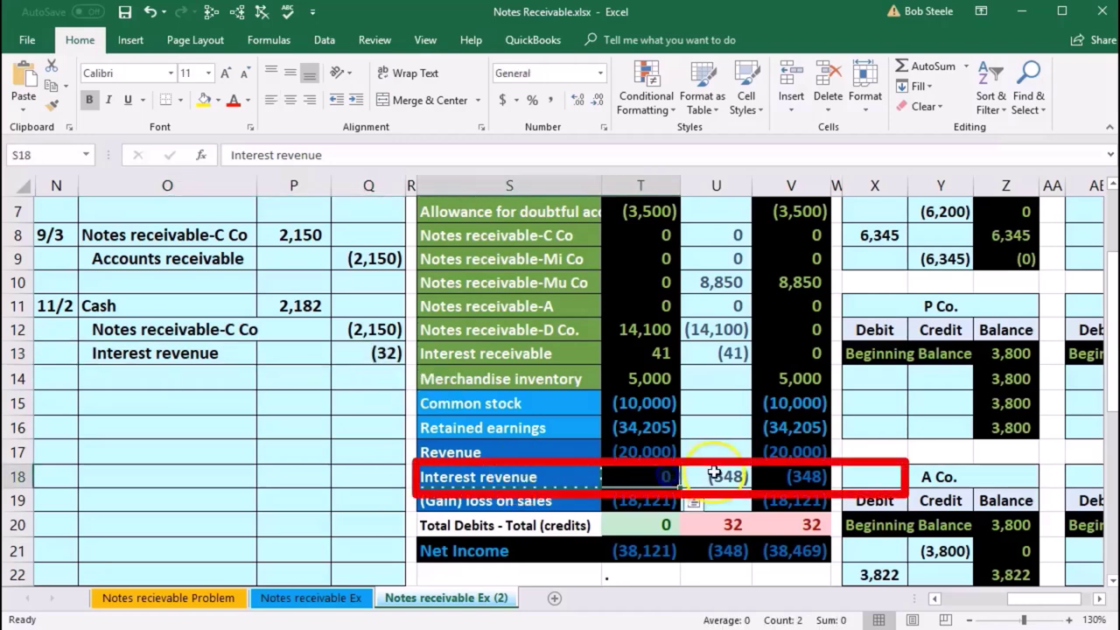
double_click(716, 473)
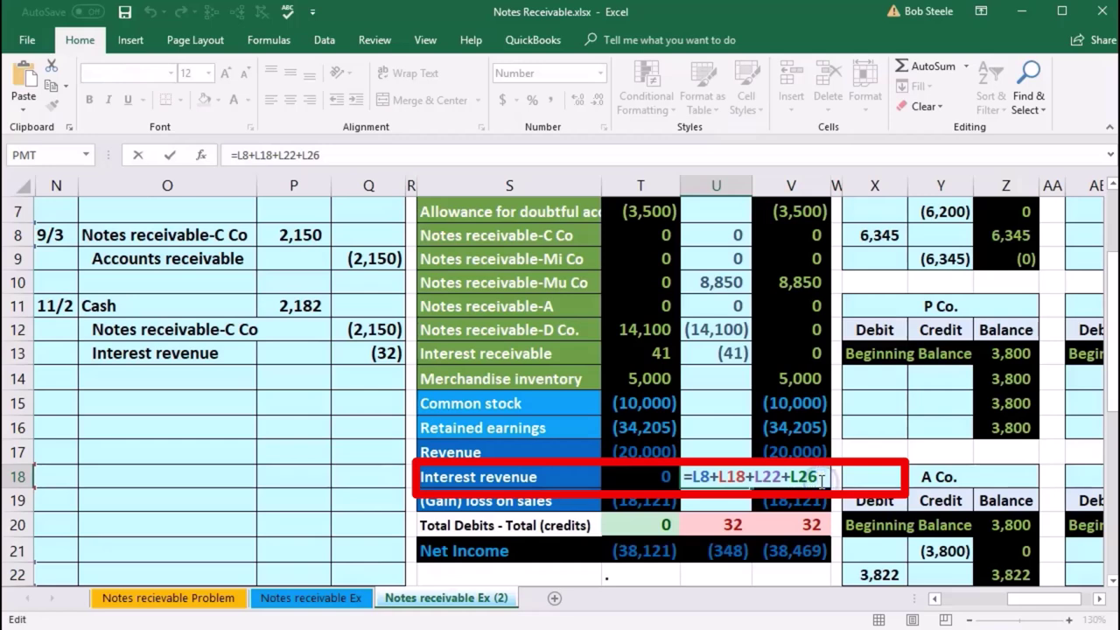
click(393, 354)
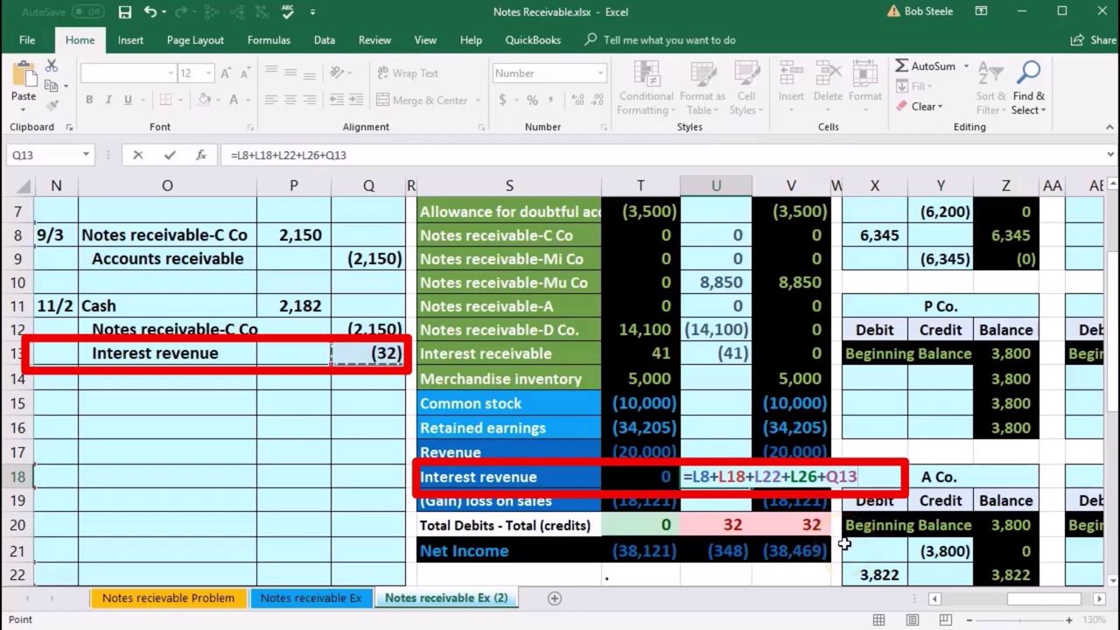
key(Return)
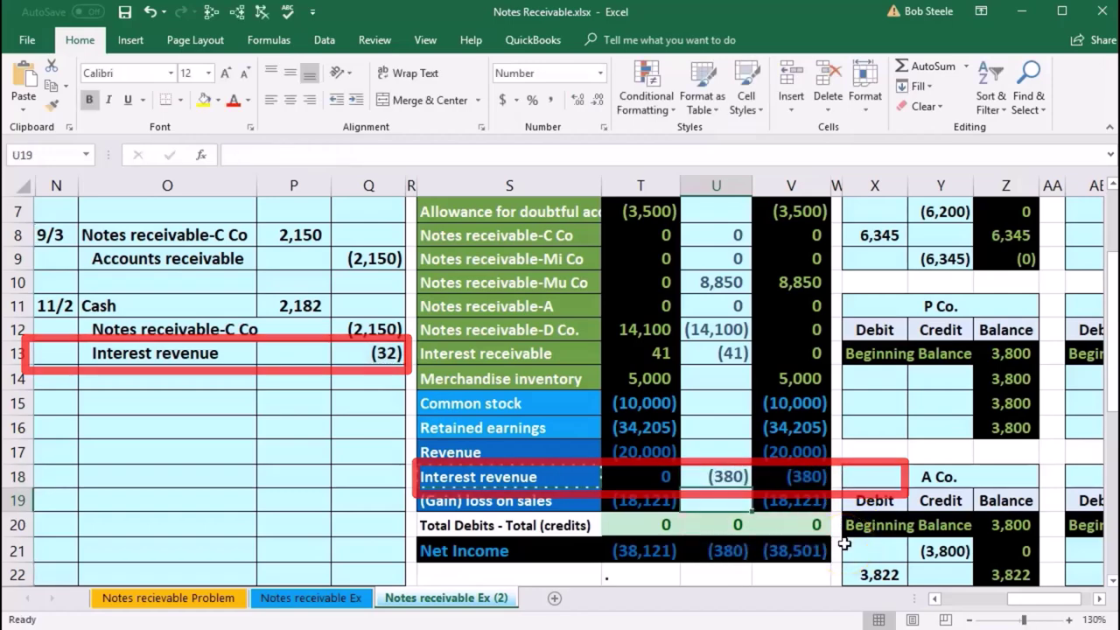
Review the Interest revenue posting and the Cash, Notes receivable-C Co and Interest revenue lines of the 11/2 entry.
click(745, 498)
click(726, 476)
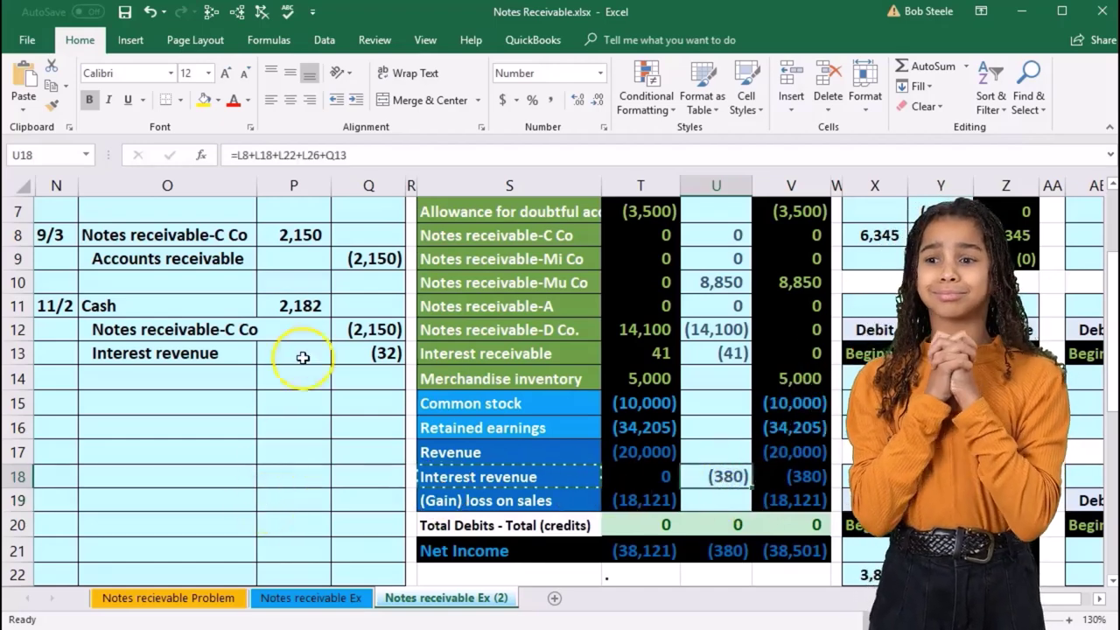
click(336, 329)
scroll(305, 425, up, 3)
click(305, 429)
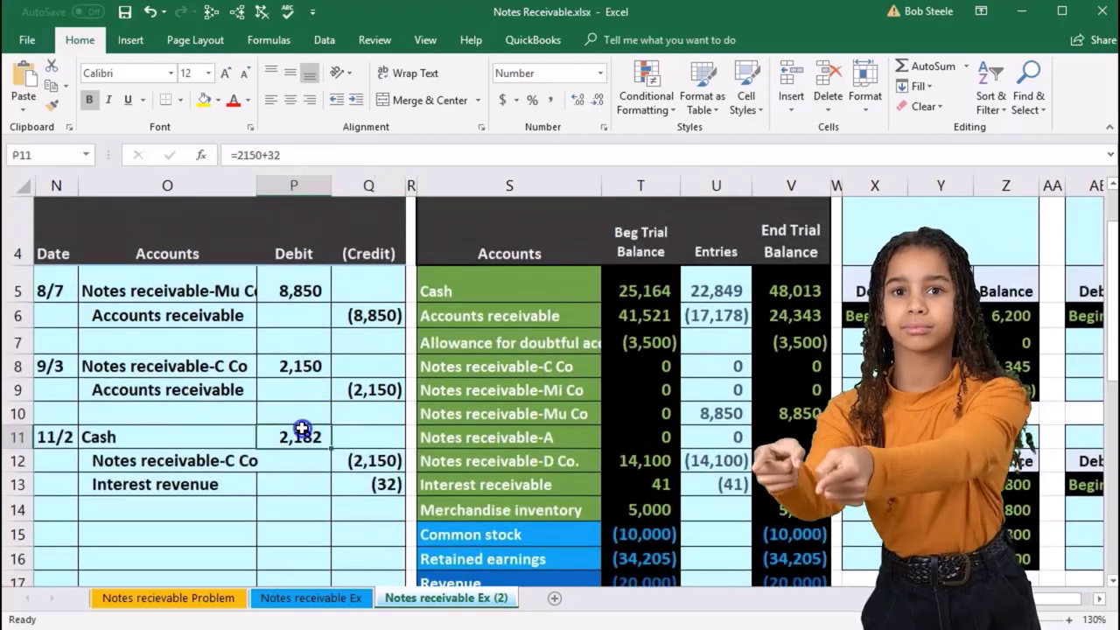
drag(163, 430, 336, 450)
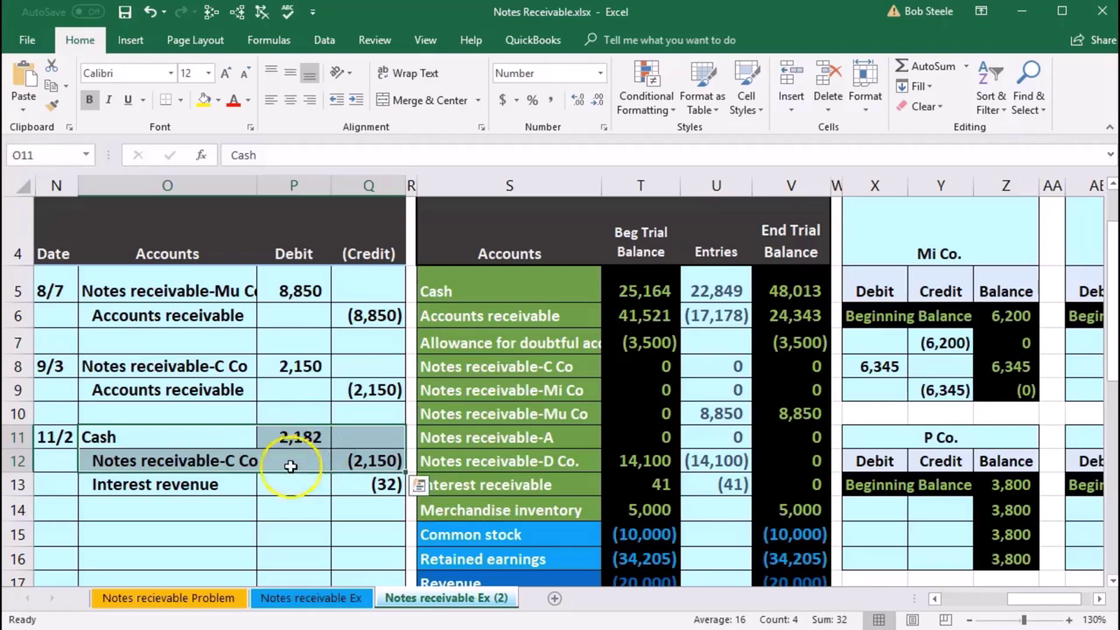
drag(242, 481, 354, 484)
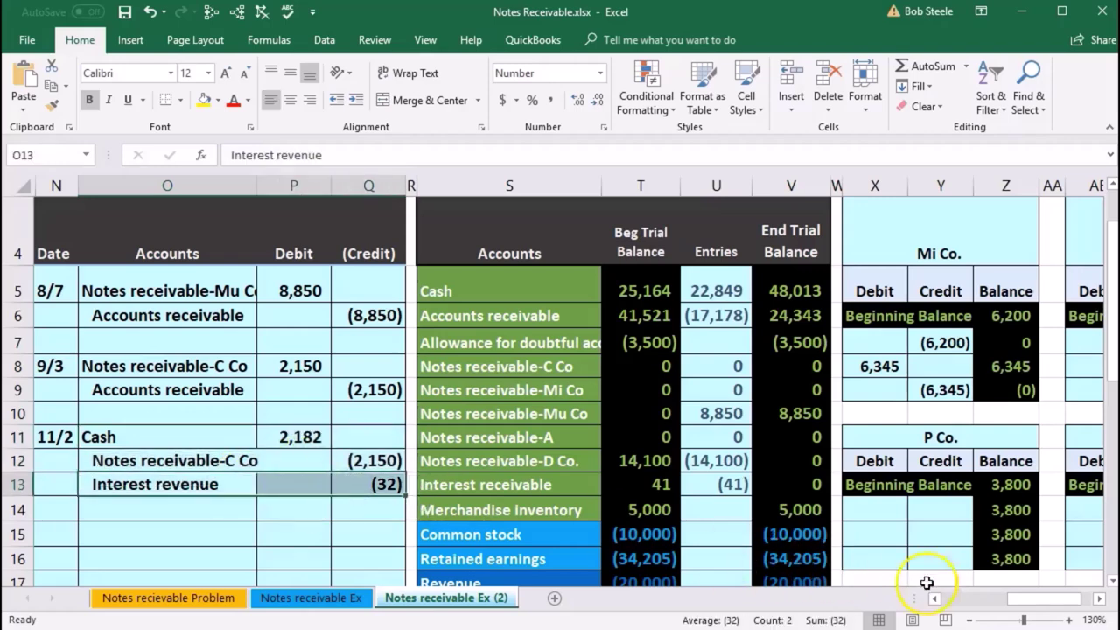
Check the Mu Co. Note principal and rounded interest, and enter the date 11/5 for the next journal entry in N15.
drag(1017, 600, 957, 602)
scroll(538, 507, down, 3)
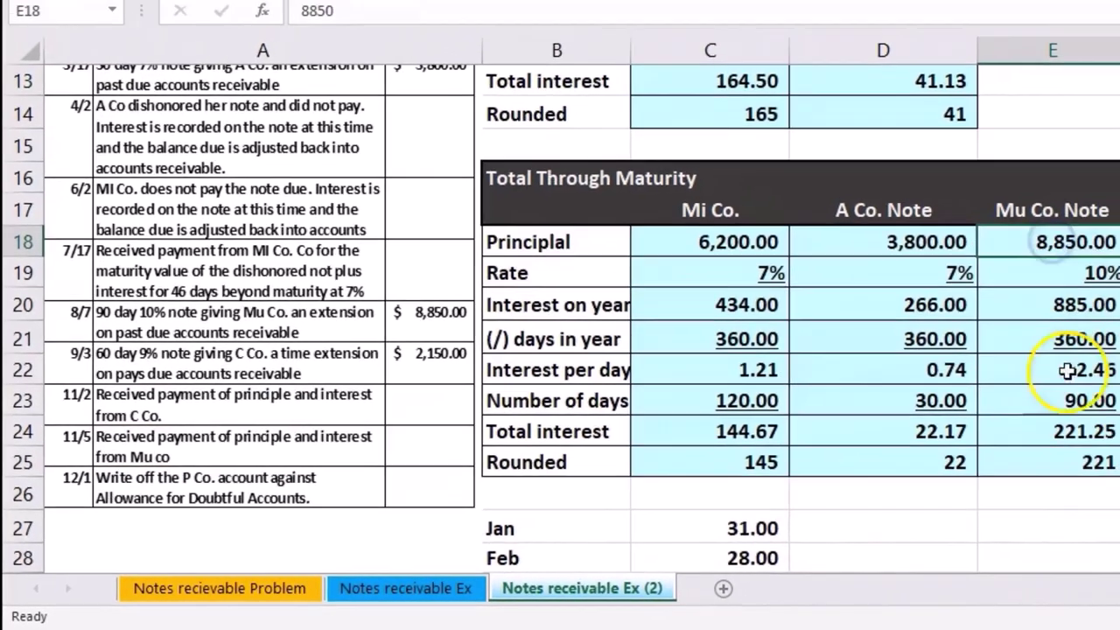
click(1085, 462)
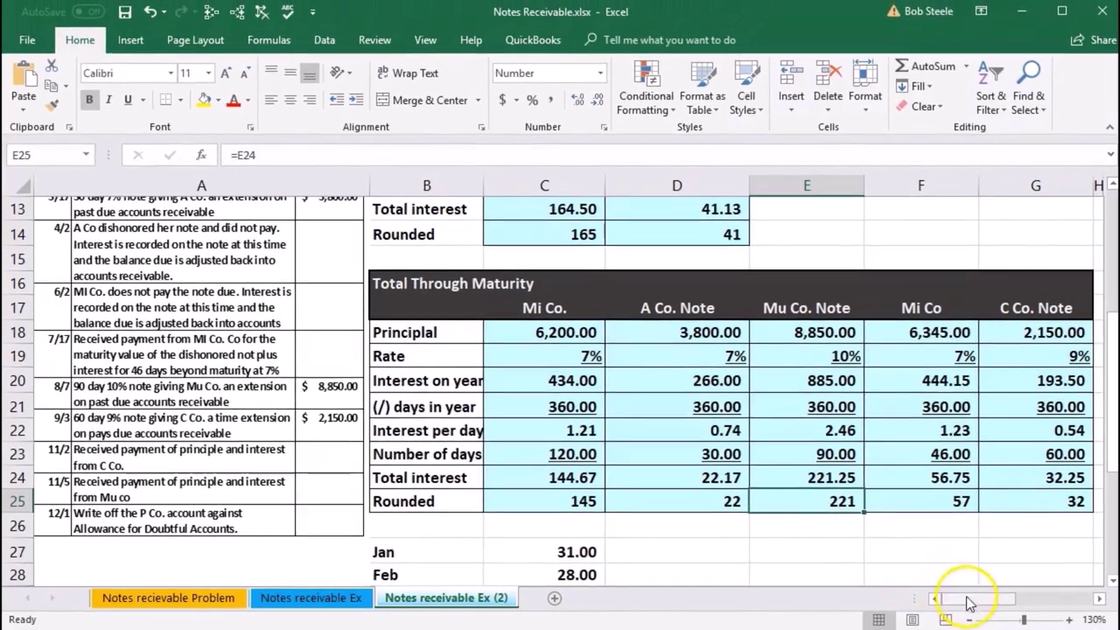
drag(957, 599, 988, 600)
click(421, 257)
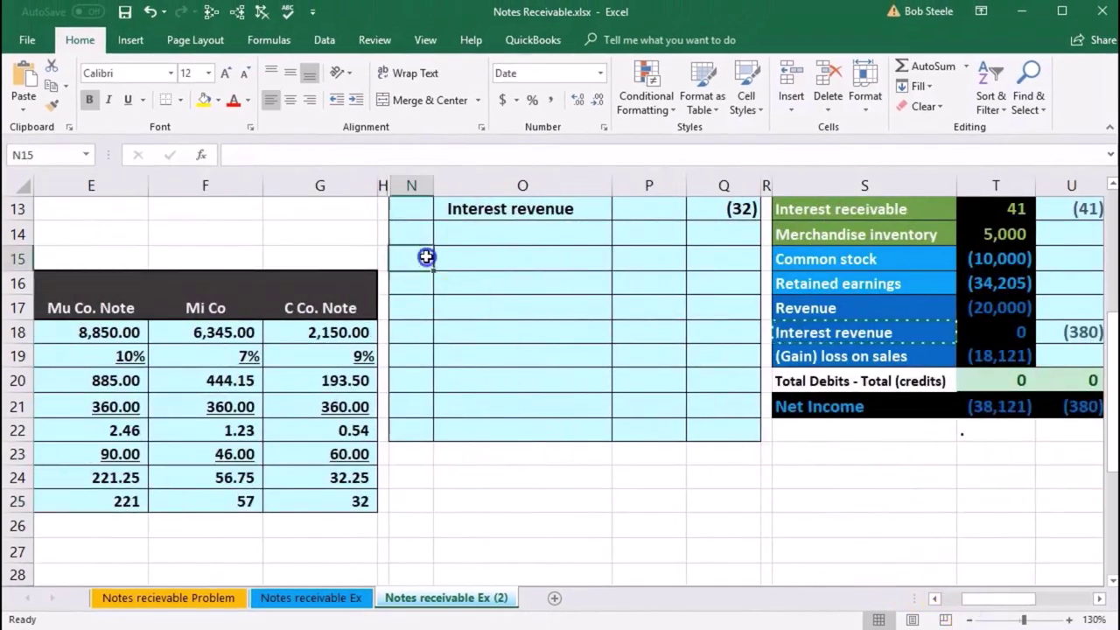
scroll(455, 306, up, 1)
text(11/5)
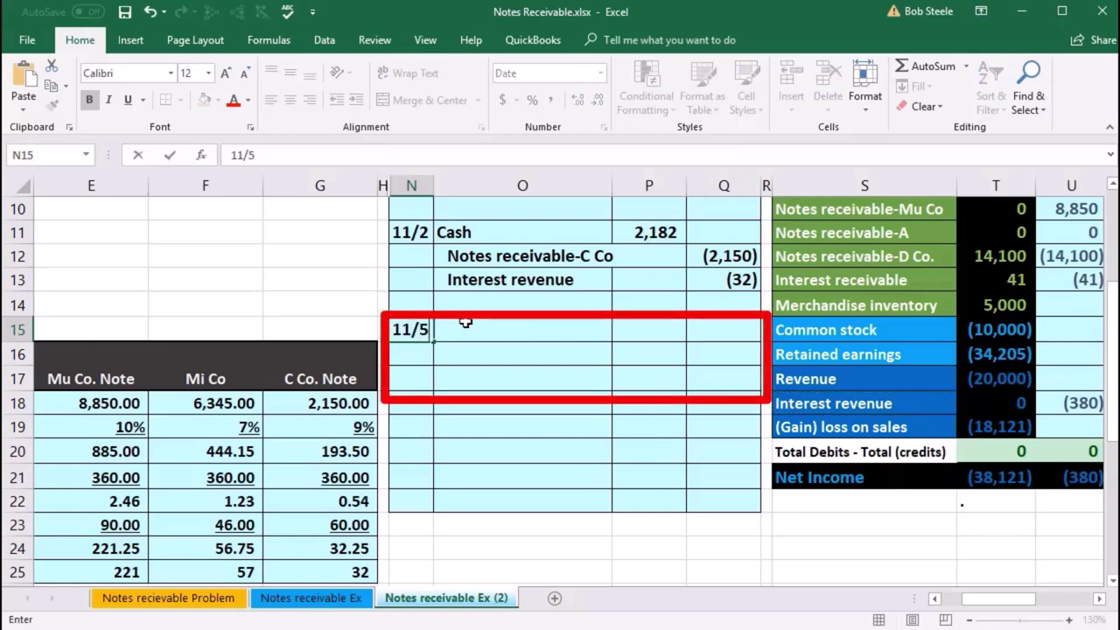
Copy the Cash account name from the trial balance into O15 as values, as the debit account of the 11/5 entry.
key(Return)
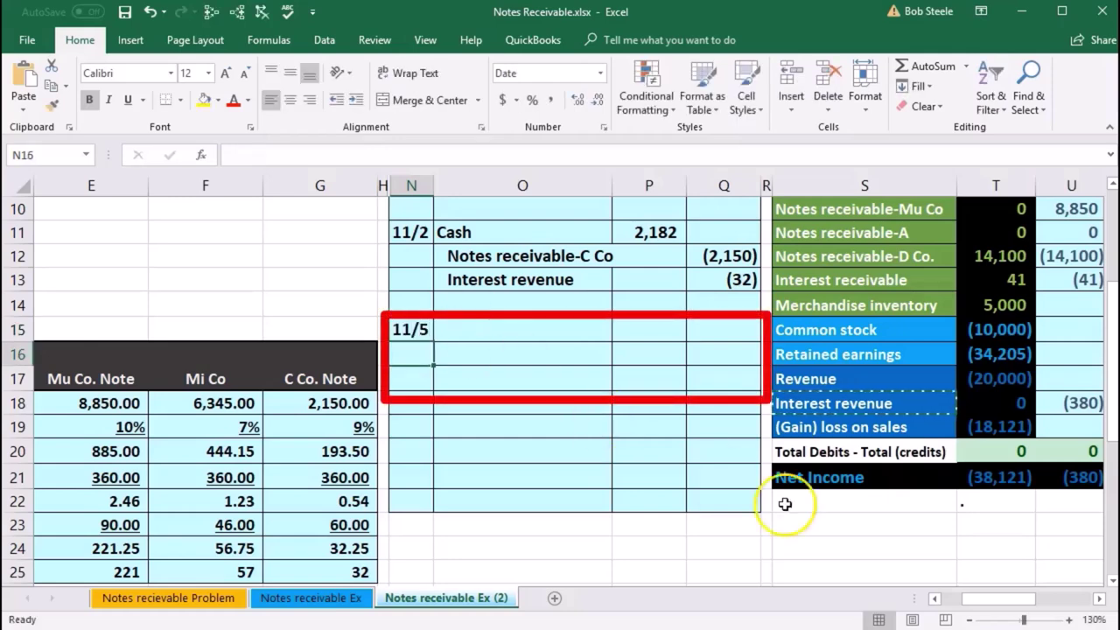
drag(984, 598, 1003, 599)
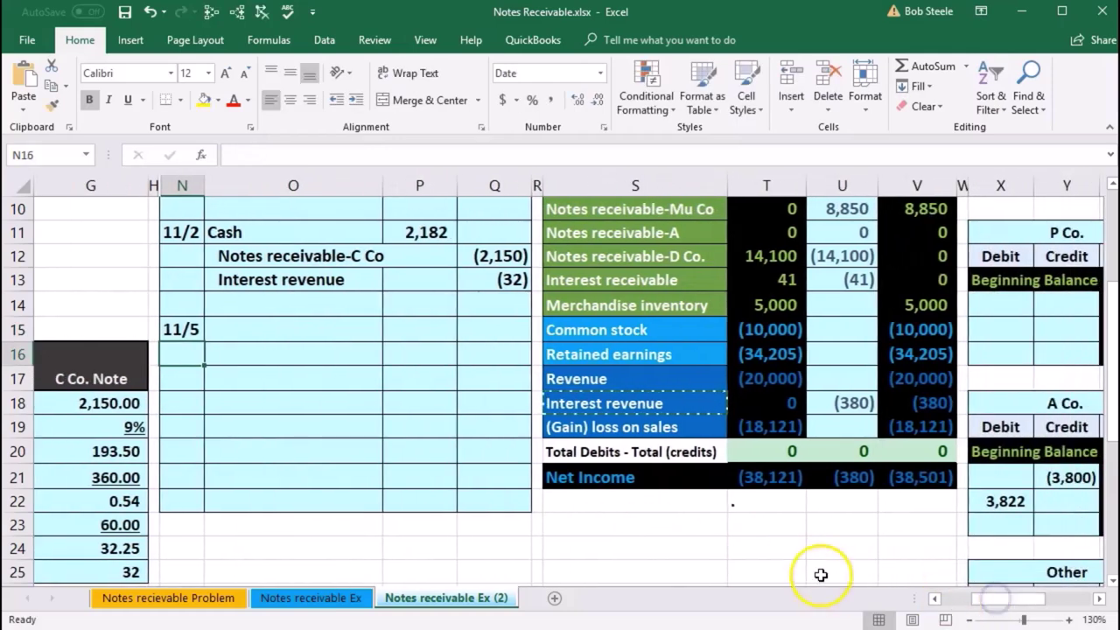
scroll(799, 555, up, 2)
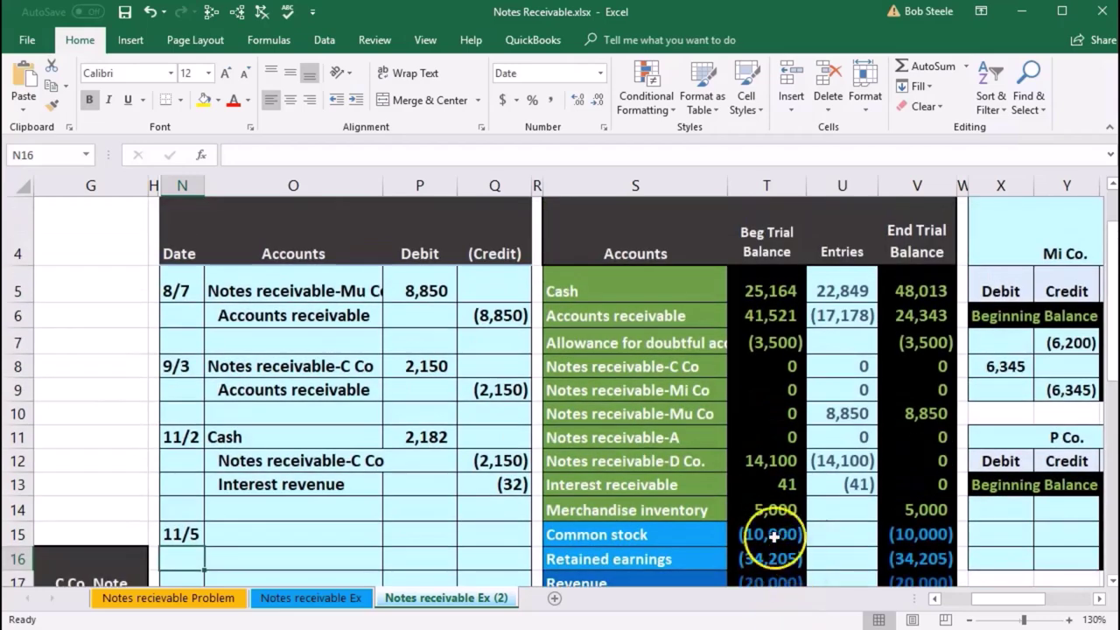
click(651, 291)
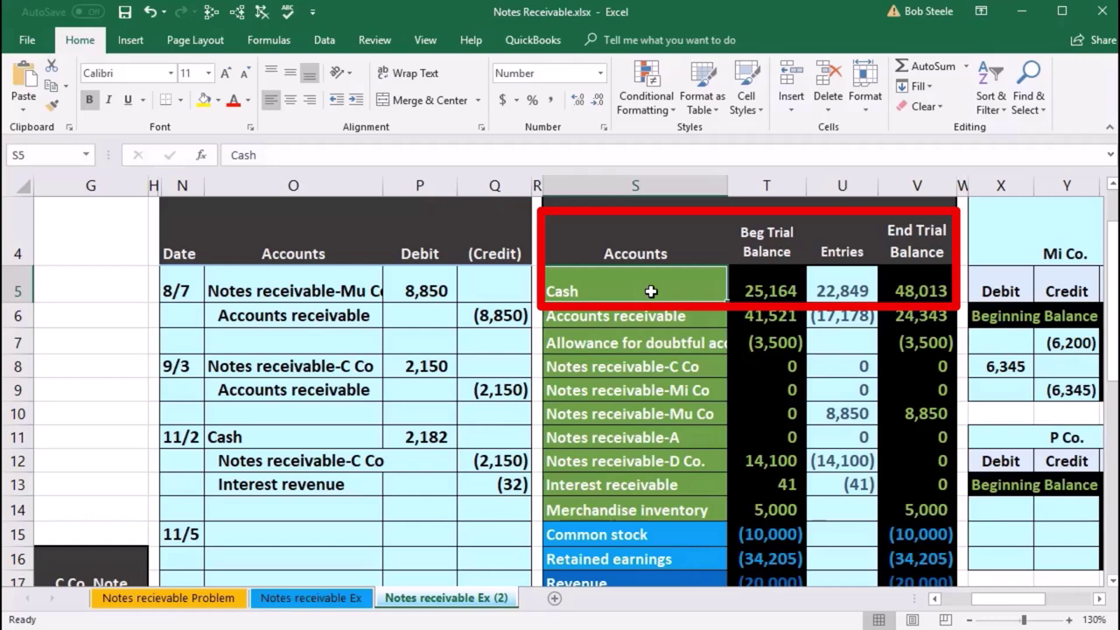
right_click(652, 293)
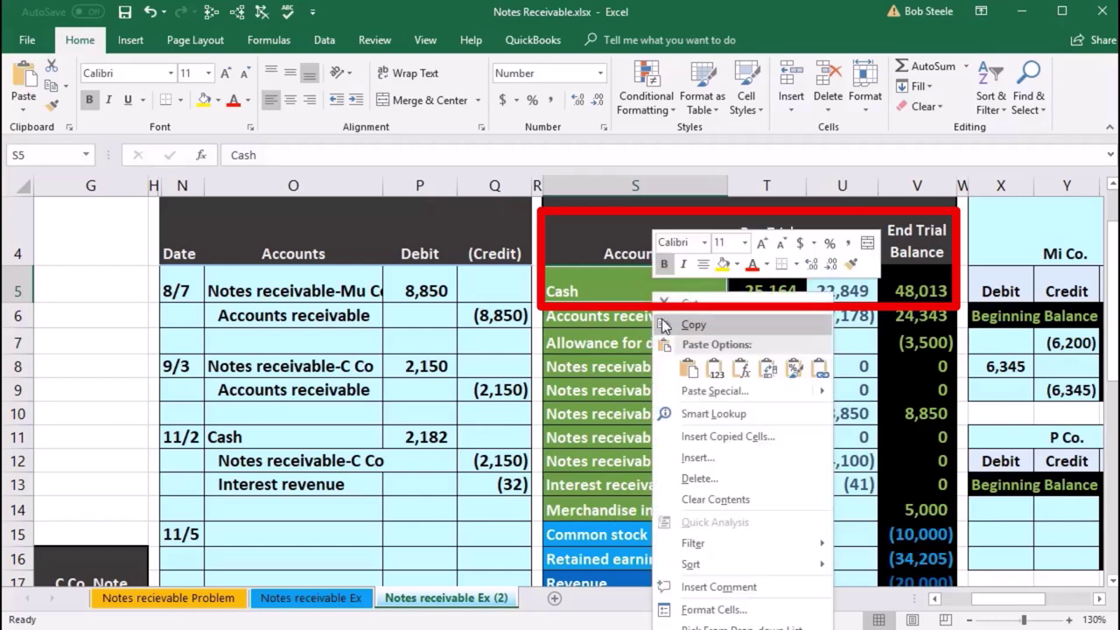
click(663, 323)
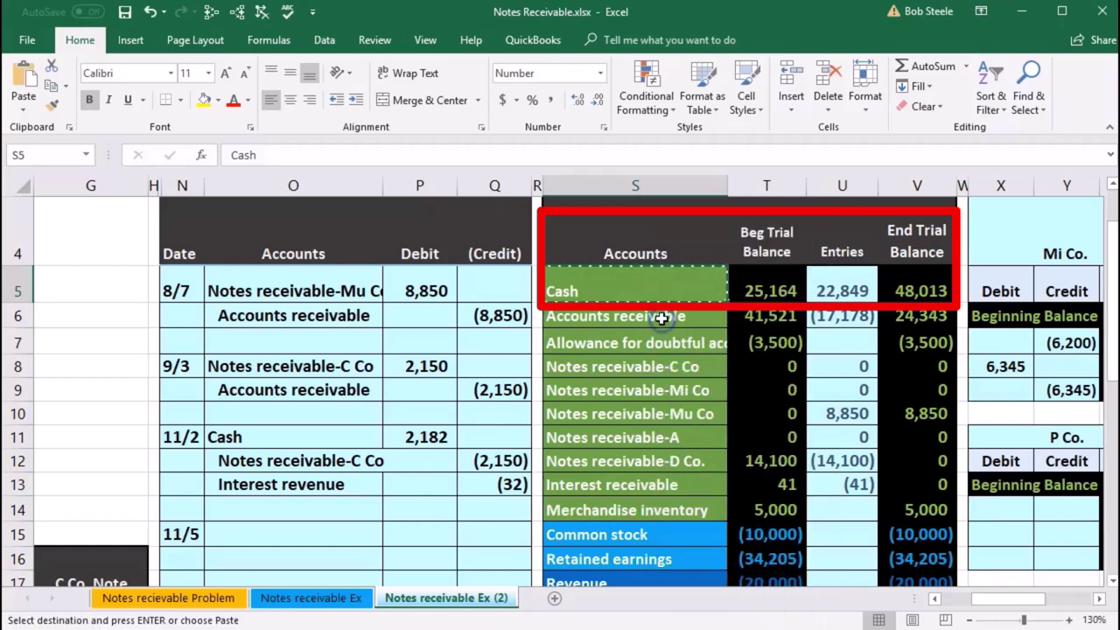
click(298, 531)
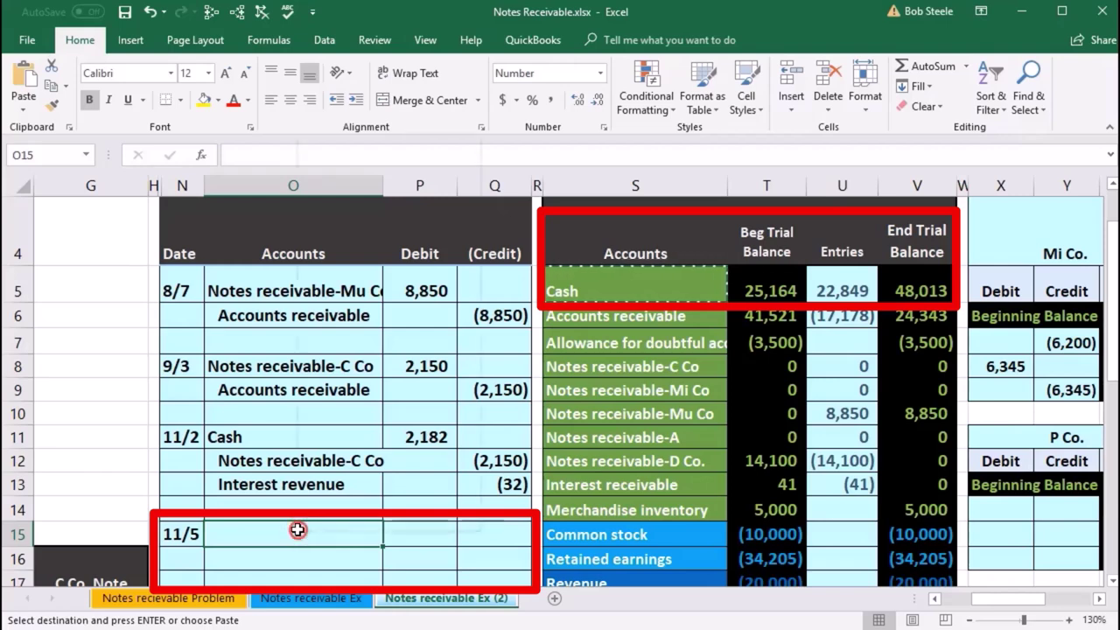
right_click(298, 530)
click(363, 221)
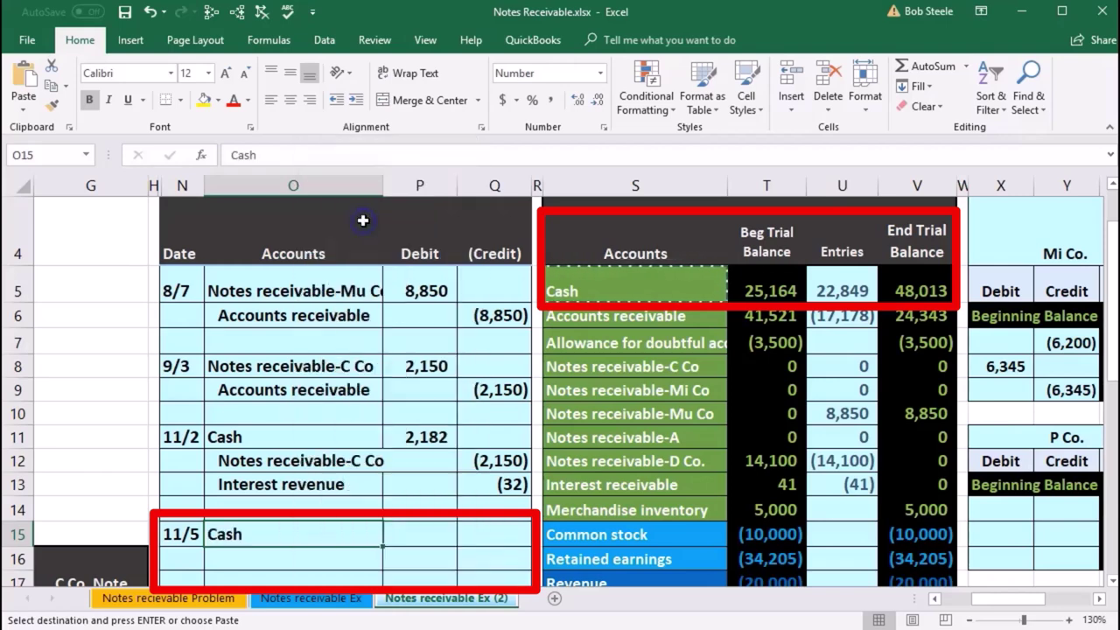
Enter the Cash debit in P15 as =8850+221, combining the Mu Co. note's principal and rounded interest.
click(388, 535)
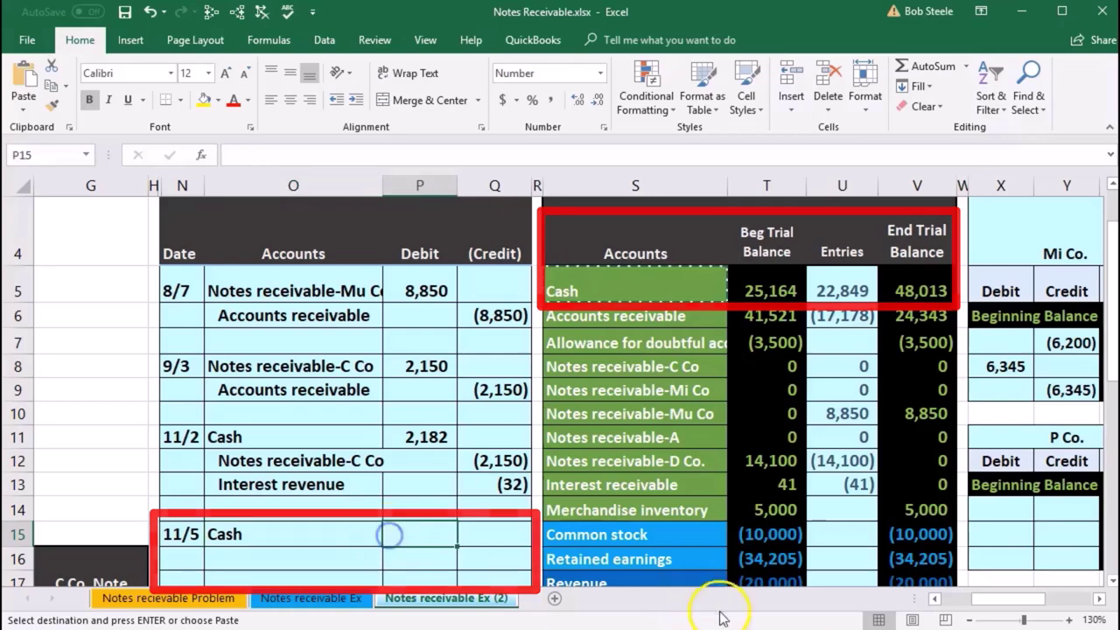
drag(1011, 603, 987, 603)
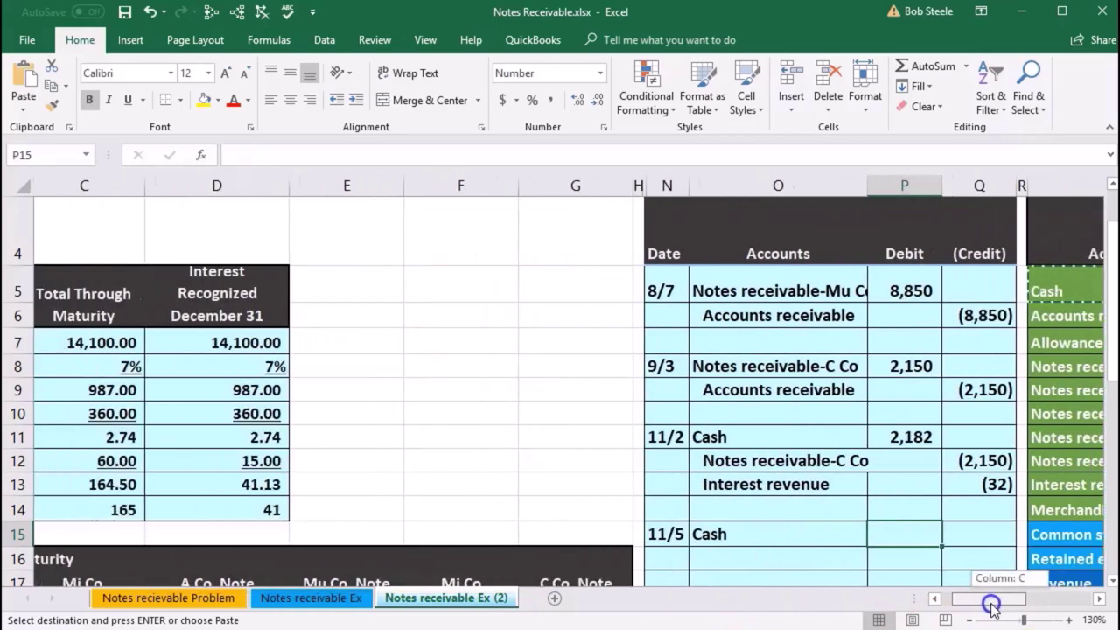
scroll(680, 538, down, 2)
scroll(681, 538, down, 3)
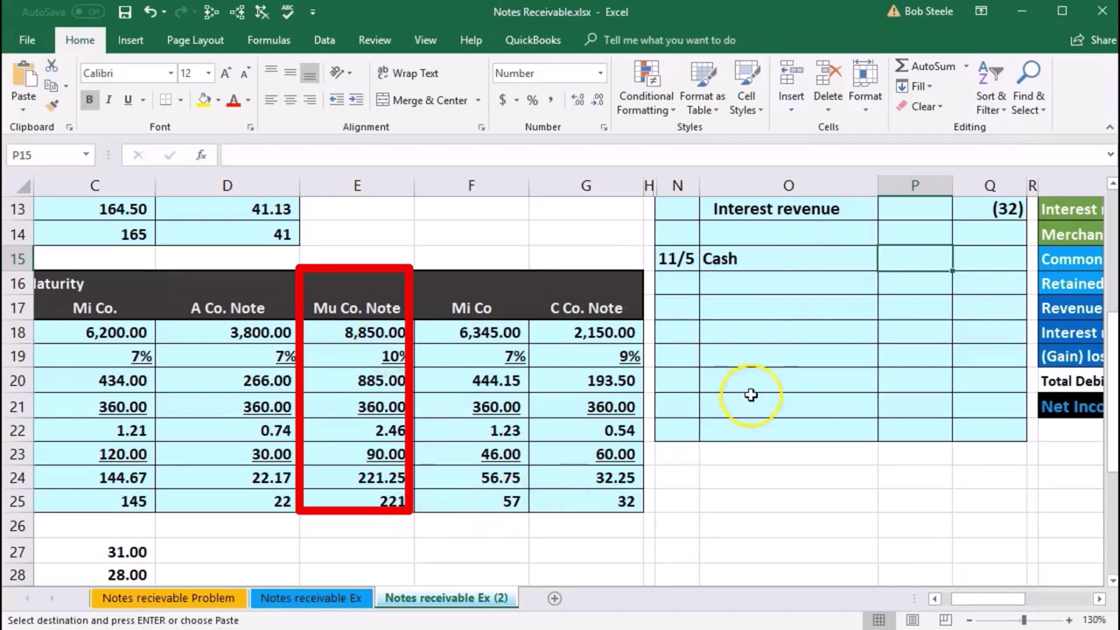
text(=8850+221)
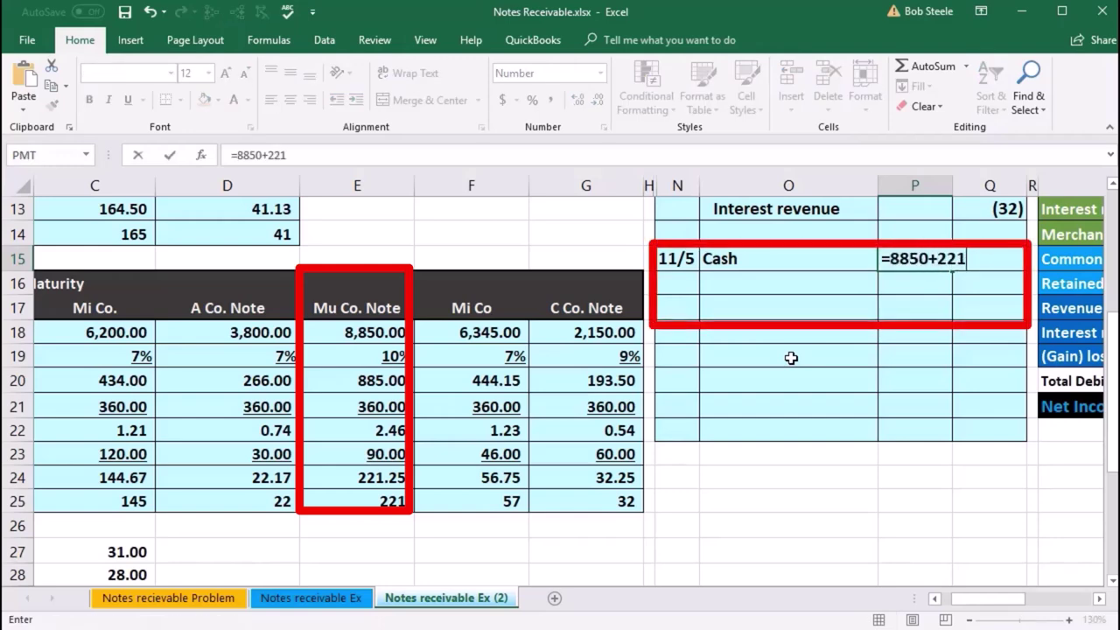
key(Return)
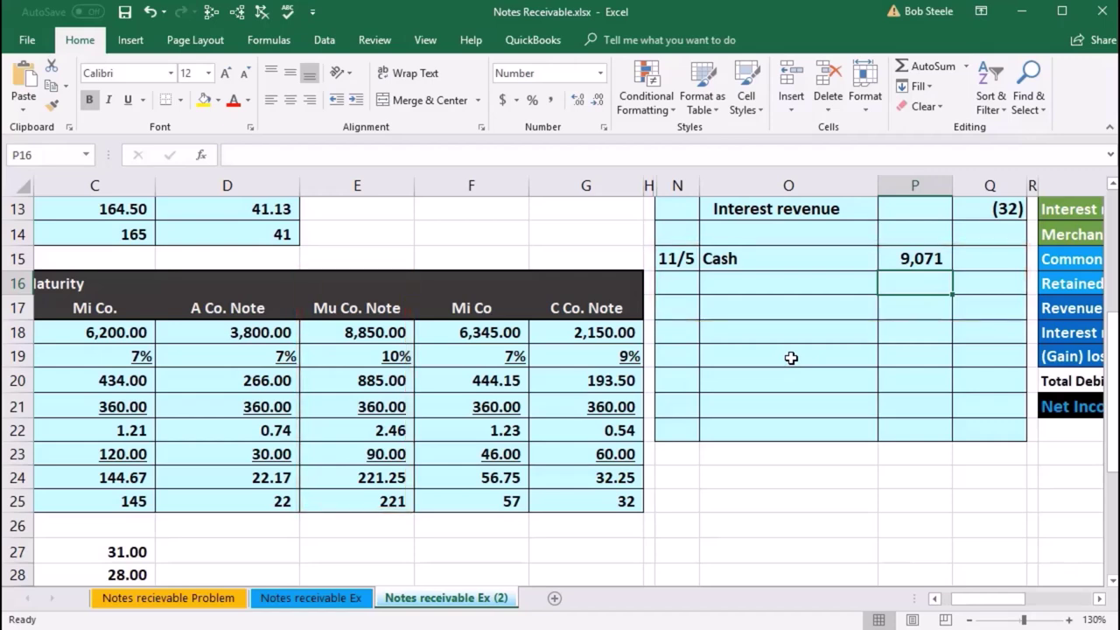
Copy Notes receivable-Mu Co from the trial balance into O16 as values and indent it as a credit account.
scroll(791, 358, up, 2)
drag(1013, 594, 1024, 602)
scroll(1006, 578, up, 1)
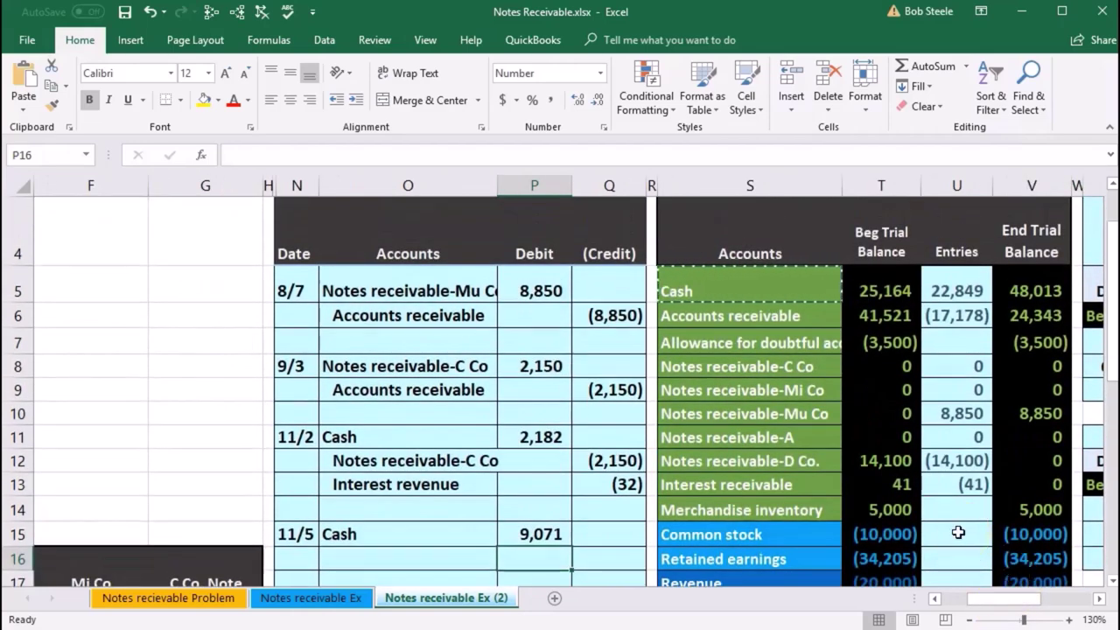
drag(749, 413, 1024, 421)
scroll(920, 475, down, 1)
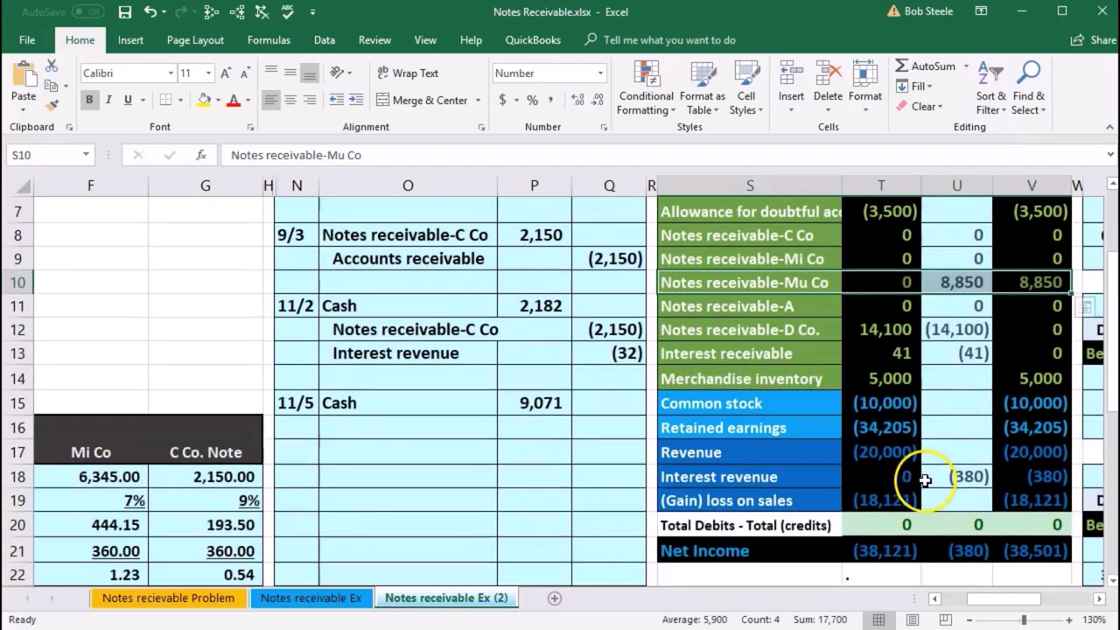
click(788, 283)
right_click(788, 283)
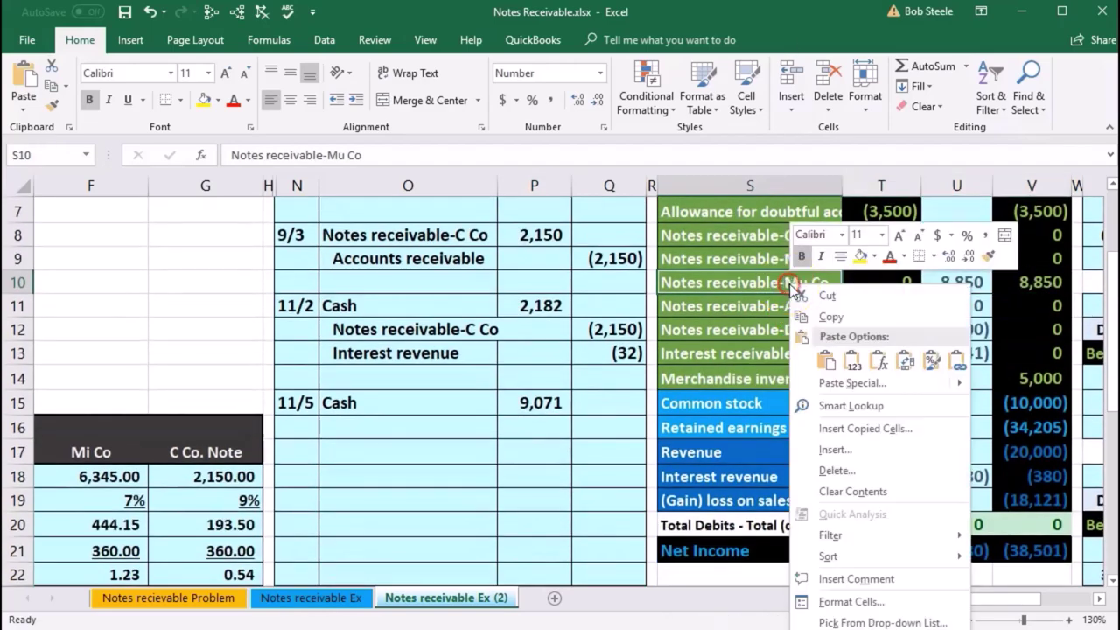
click(815, 317)
click(445, 427)
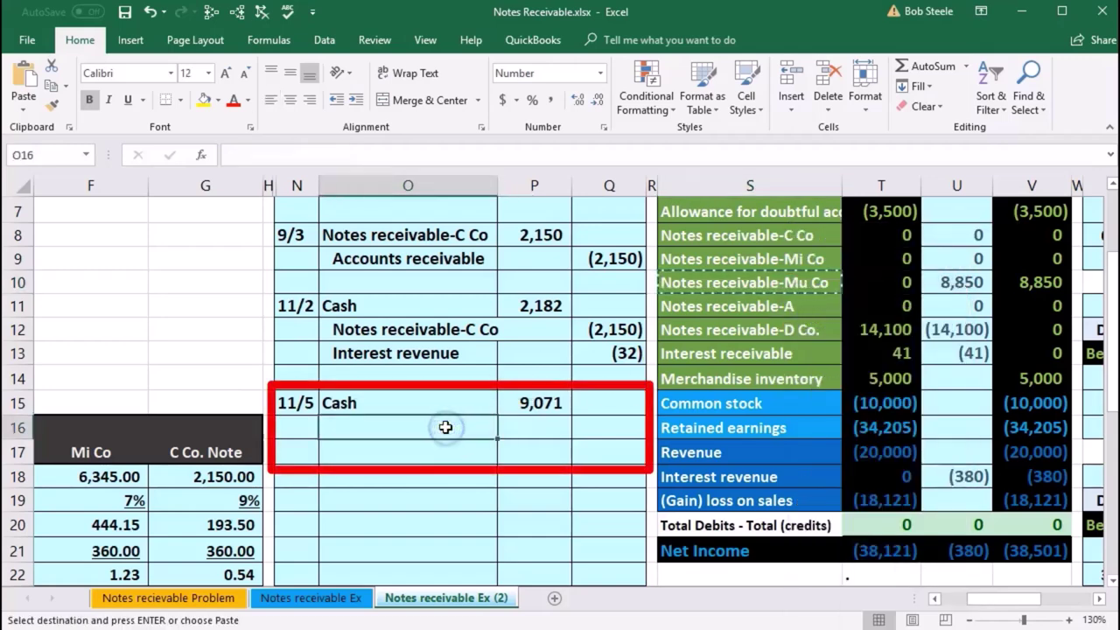
right_click(445, 427)
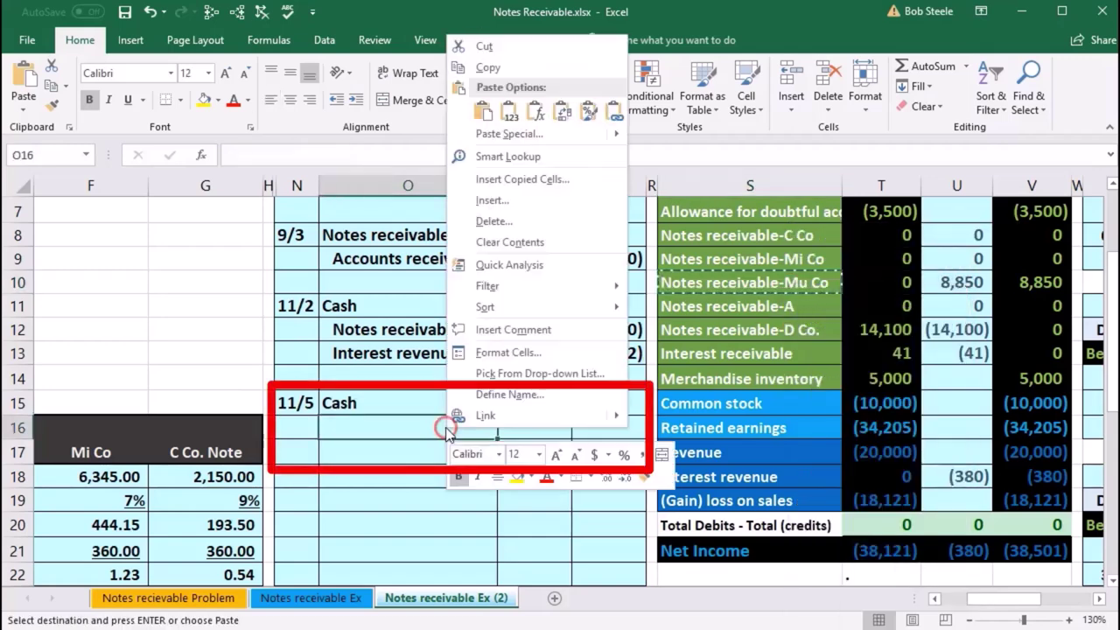
click(511, 123)
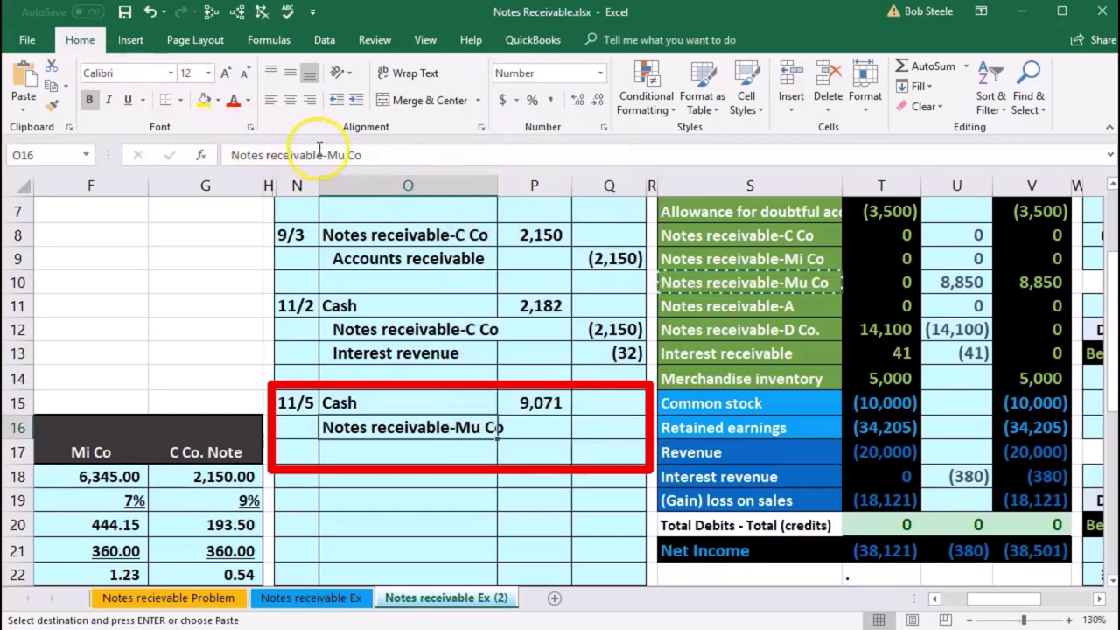
click(351, 101)
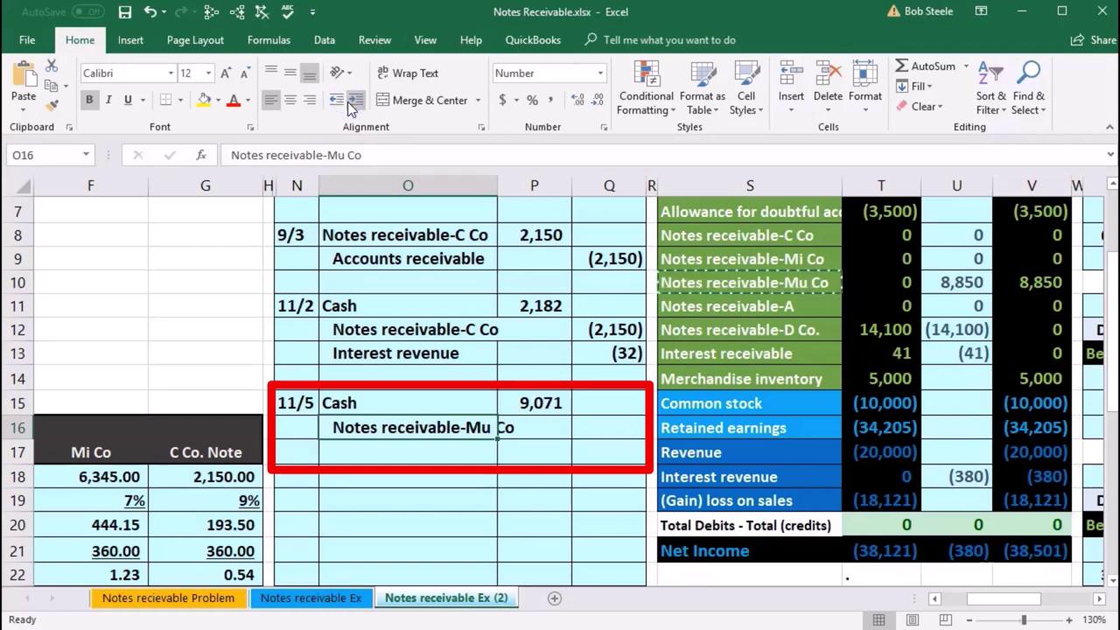
Enter -8850 in Q16 as the credit to Notes receivable-Mu Co.
click(613, 425)
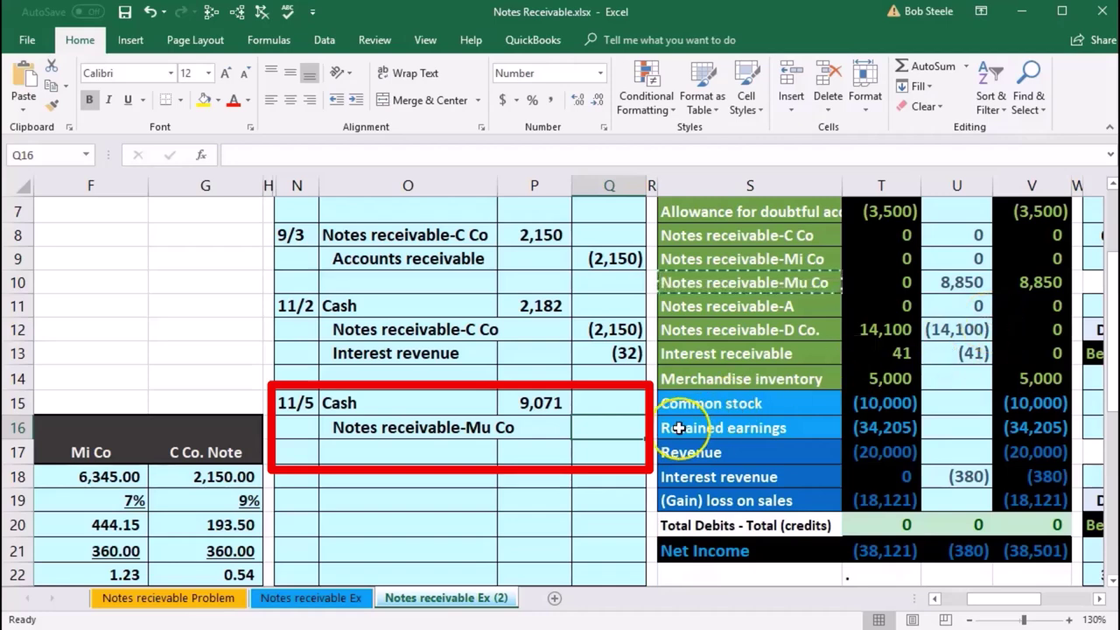
text(-8850)
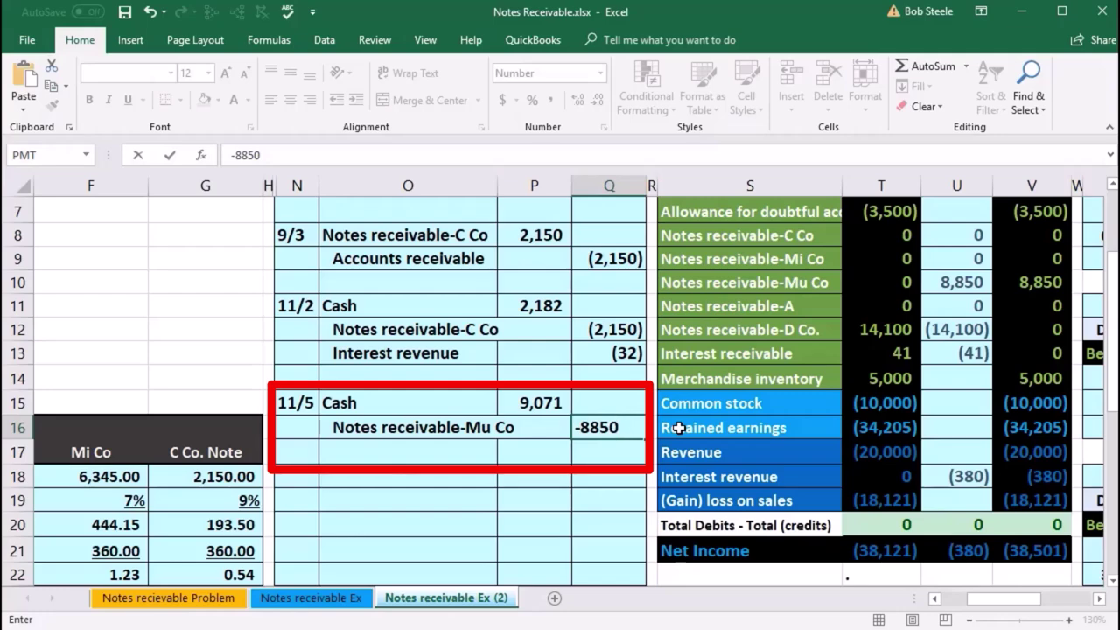
key(Return)
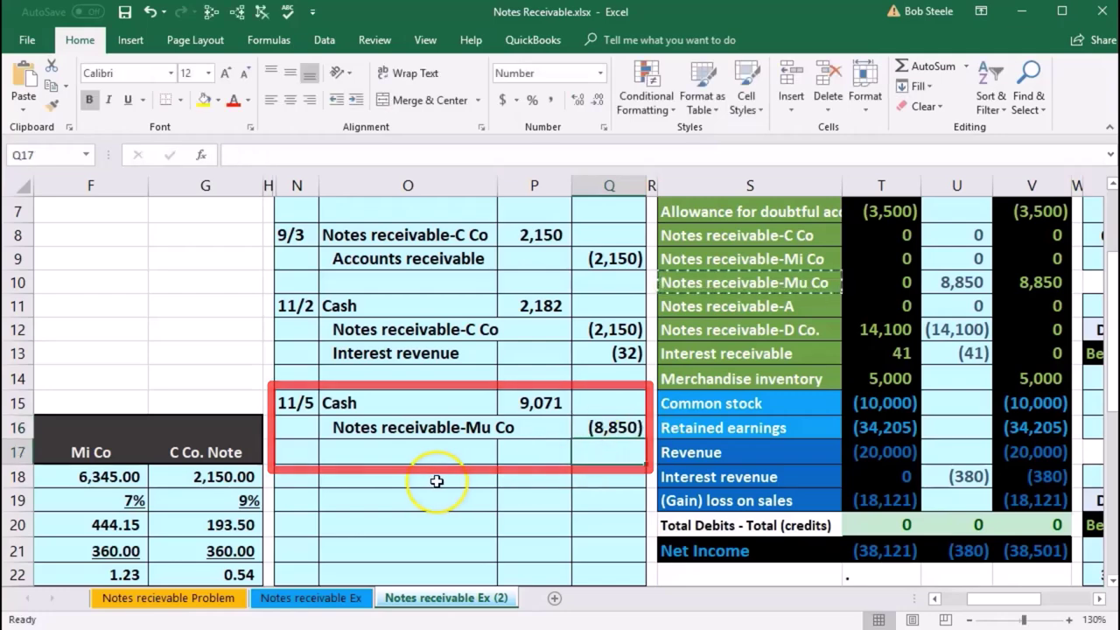
Enter the interest credit in Q17 as -SUM(P15:Q16) to balance the 11/5 entry, and check the two credits together.
scroll(436, 482, down, 1)
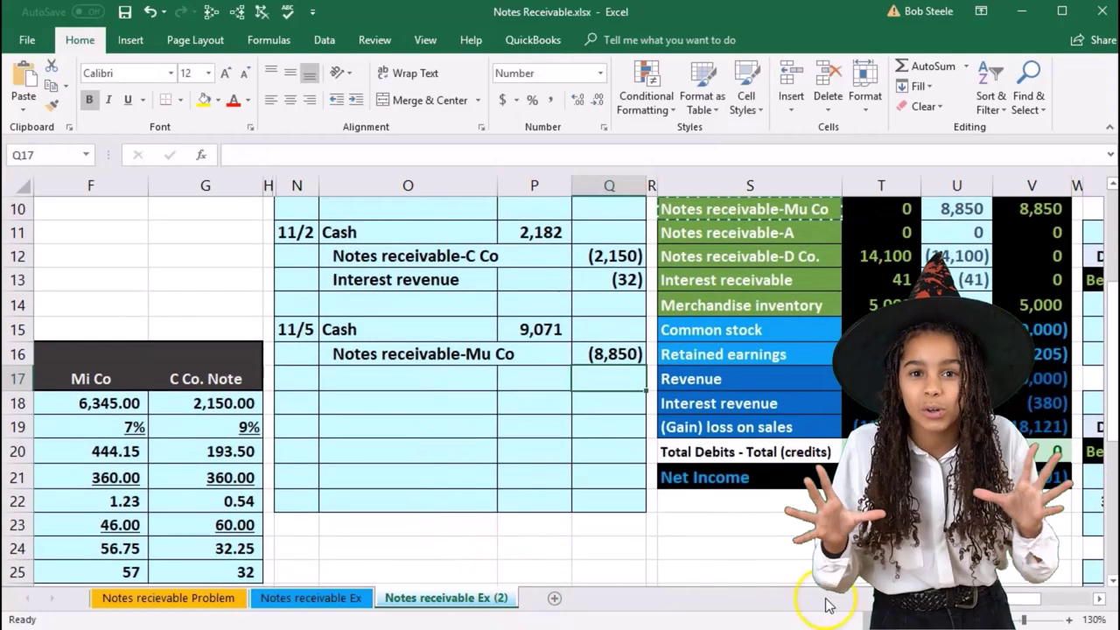
scroll(825, 600, left, 1)
scroll(635, 550, left, 1)
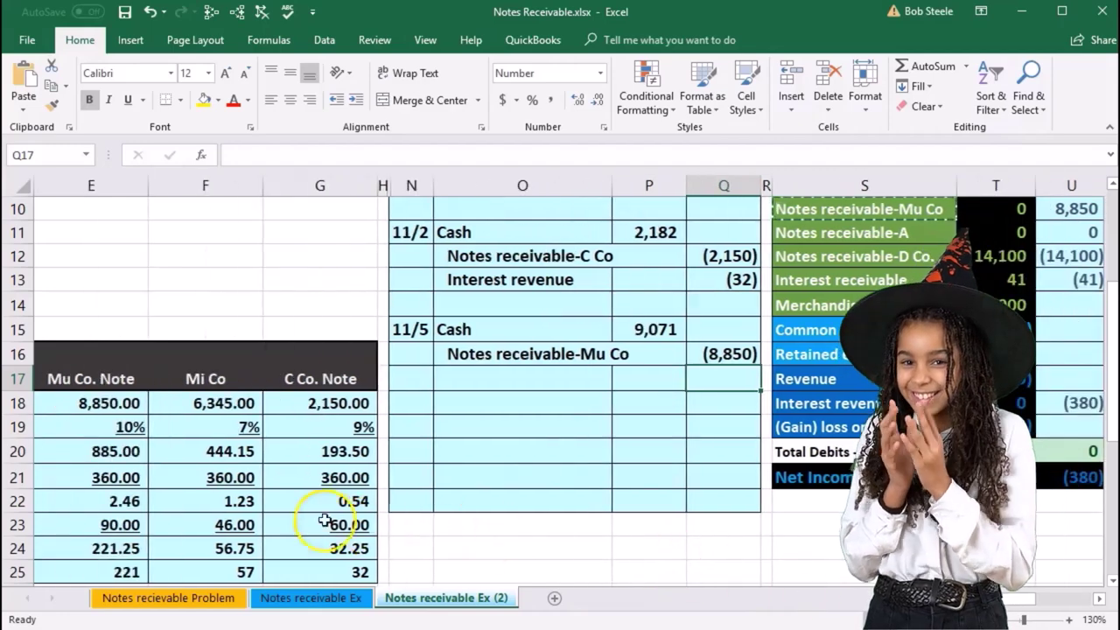
scroll(295, 575, down, 1)
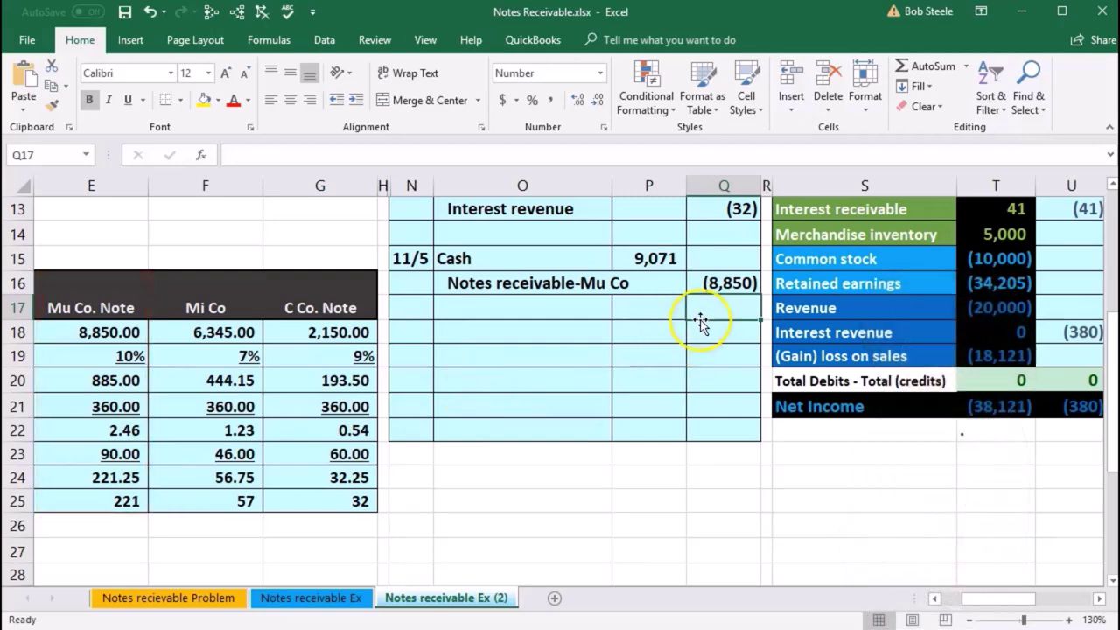
scroll(700, 386, up, 3)
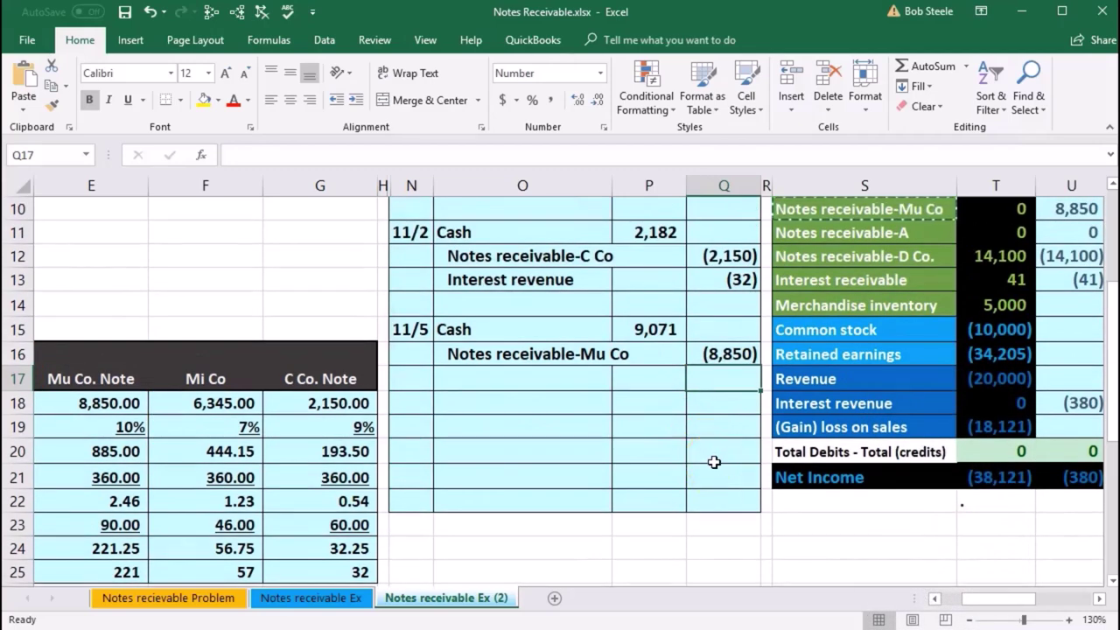
text(-sum)
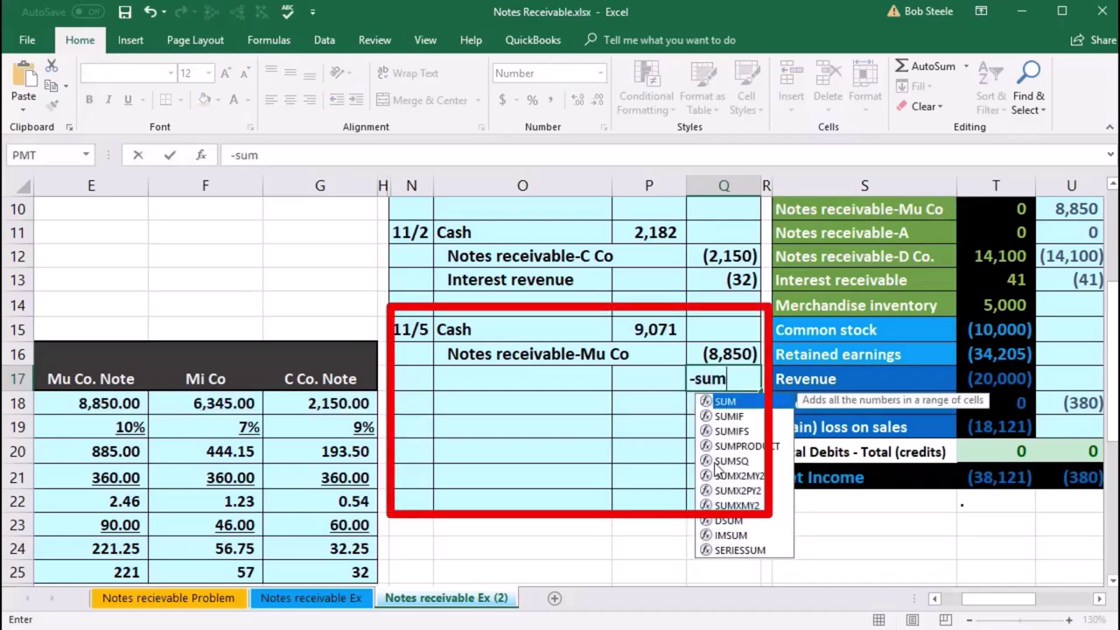
double_click(725, 402)
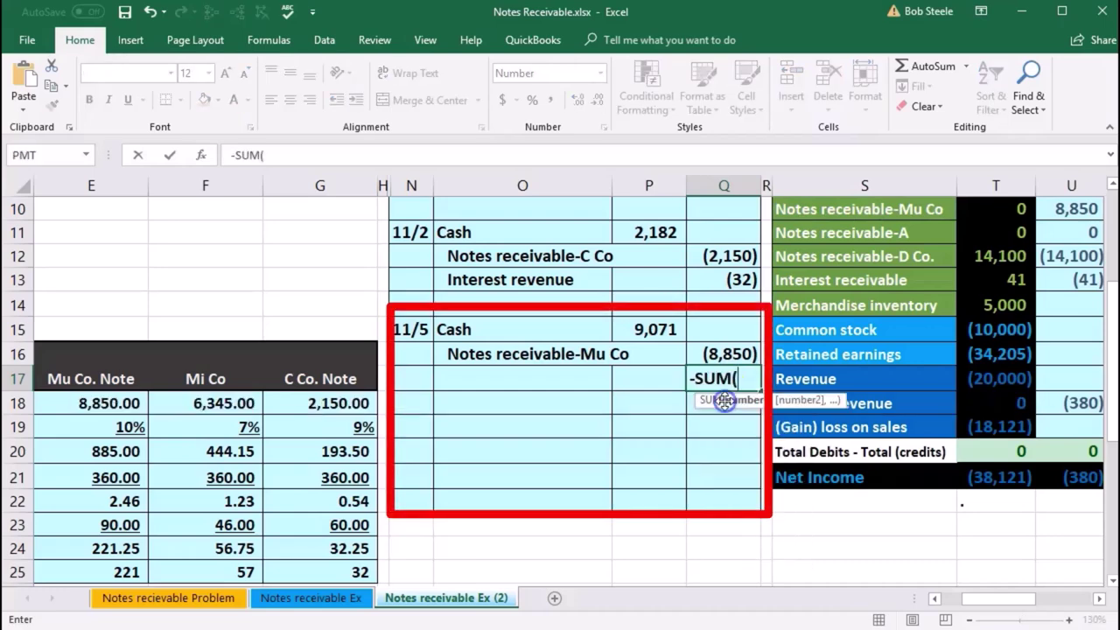
drag(665, 330, 719, 355)
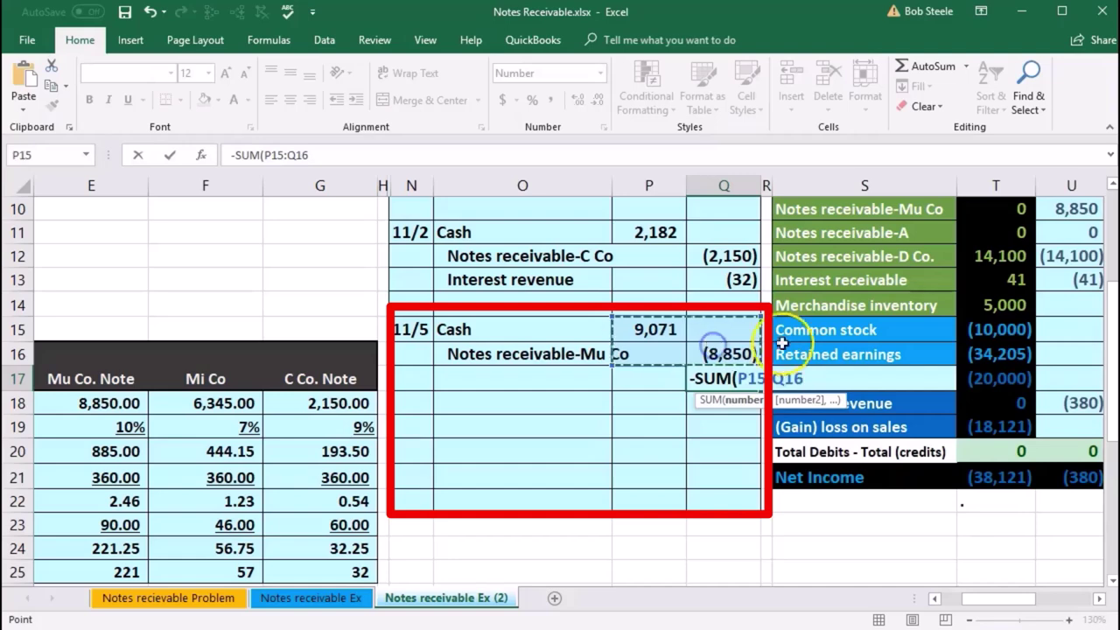
key(Return)
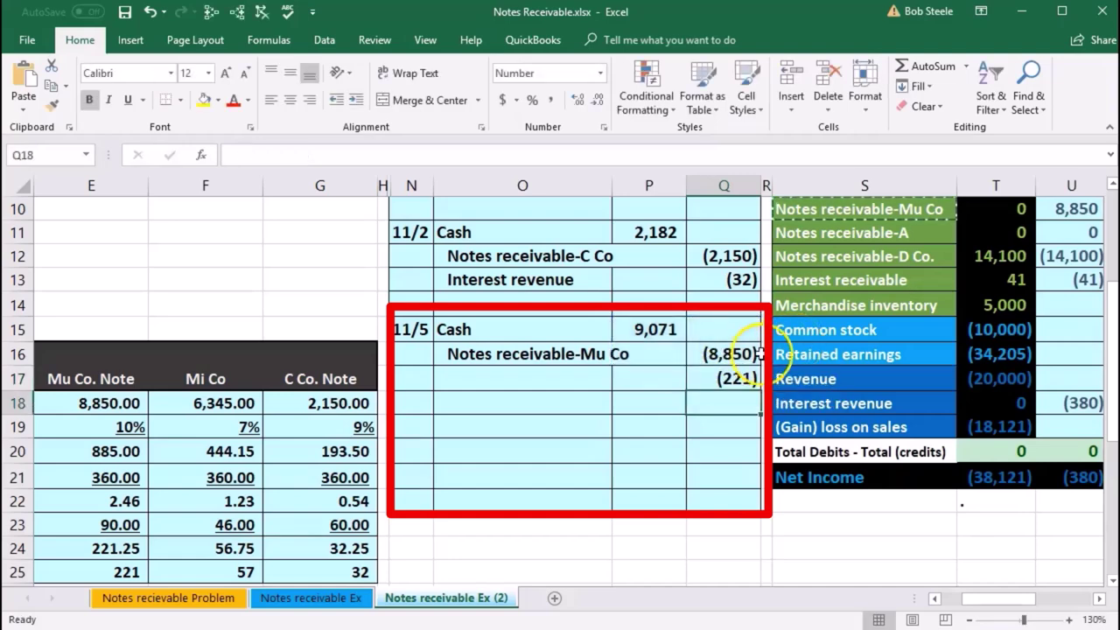
drag(745, 353, 746, 381)
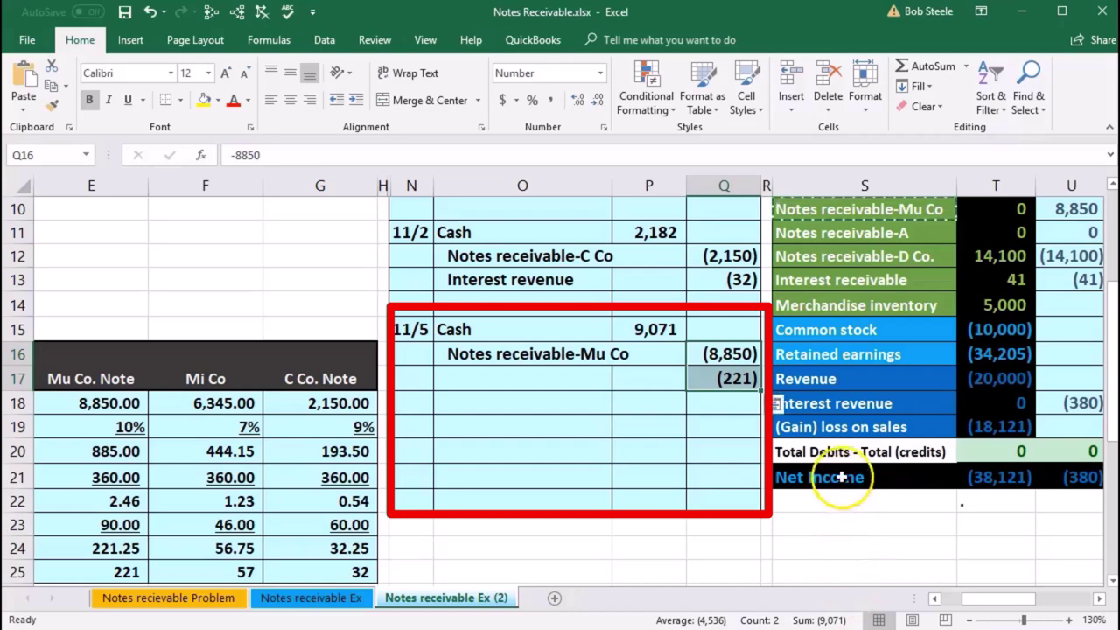
Copy Interest revenue from the trial balance into O17 as values and indent it as a credit account.
click(868, 404)
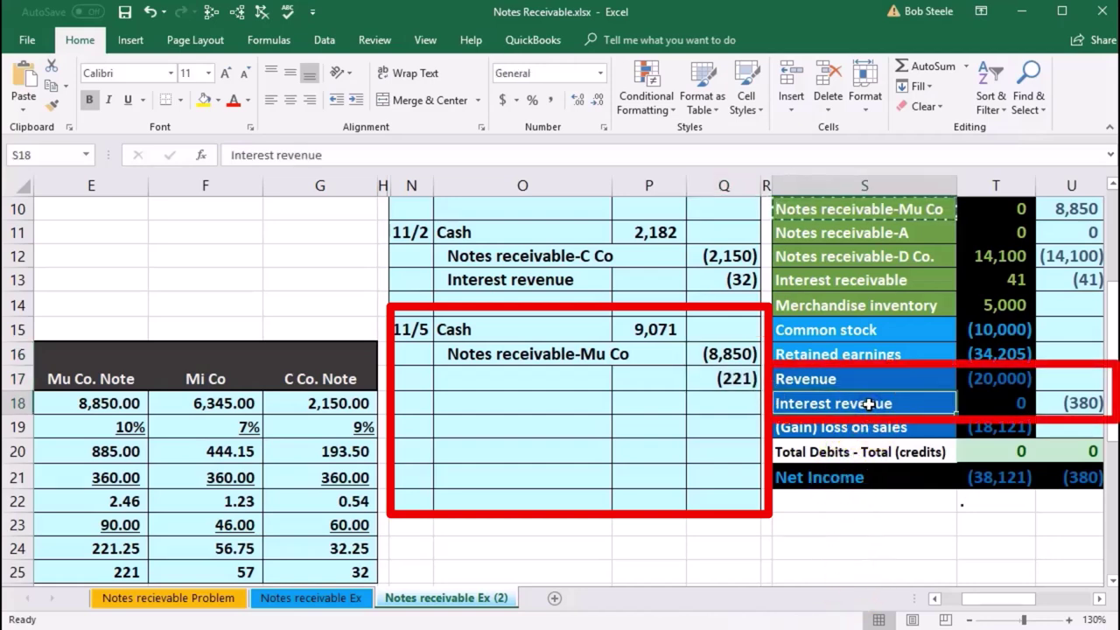
right_click(868, 404)
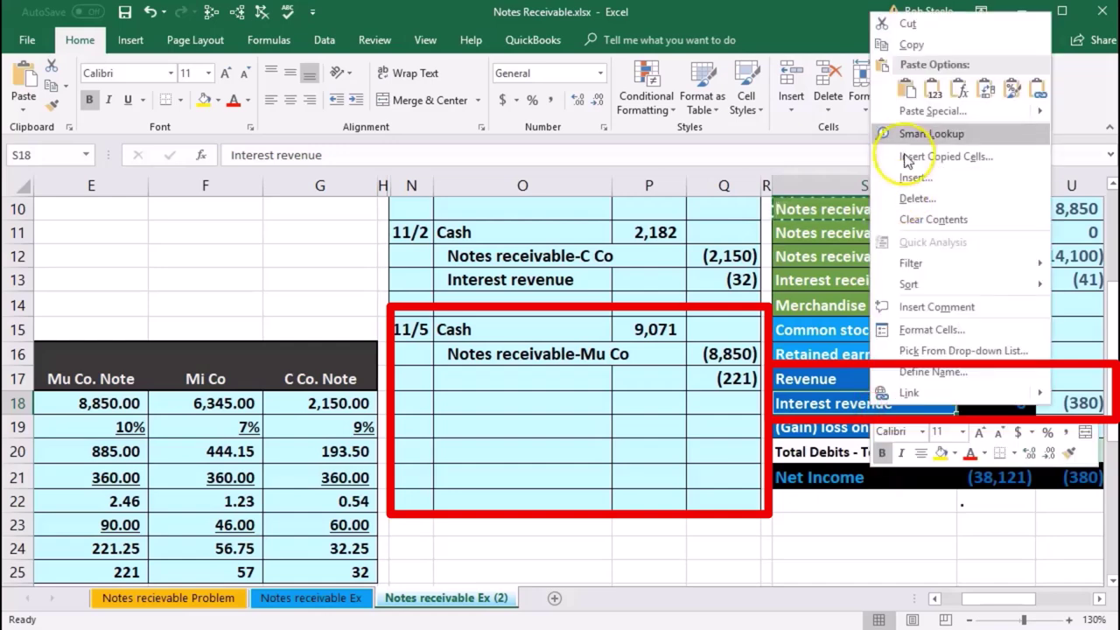
click(895, 44)
click(554, 373)
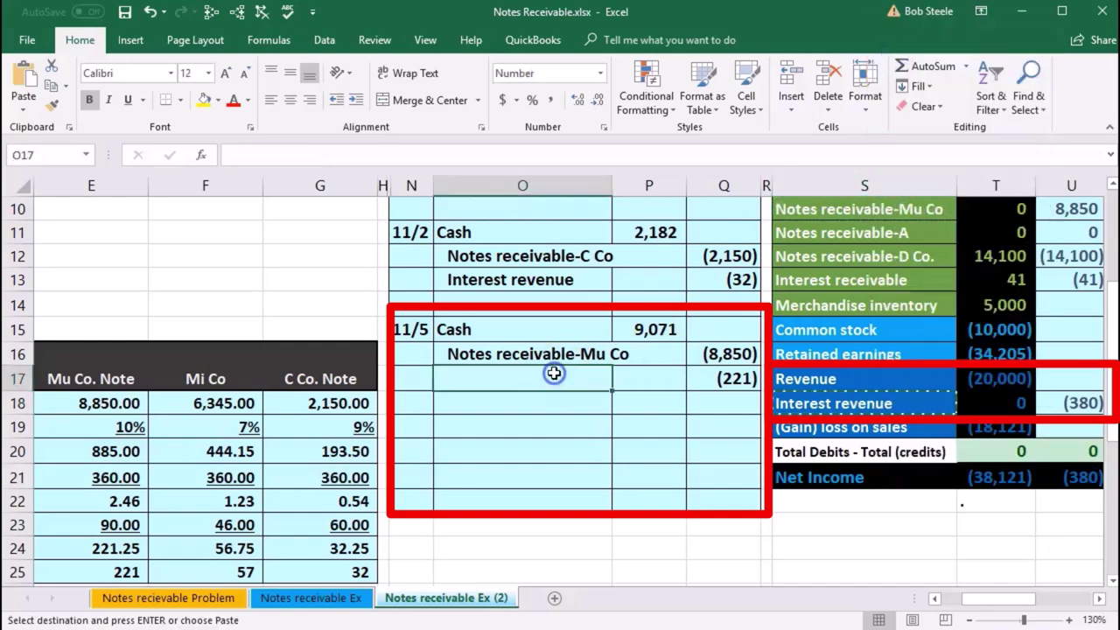
right_click(554, 373)
click(611, 427)
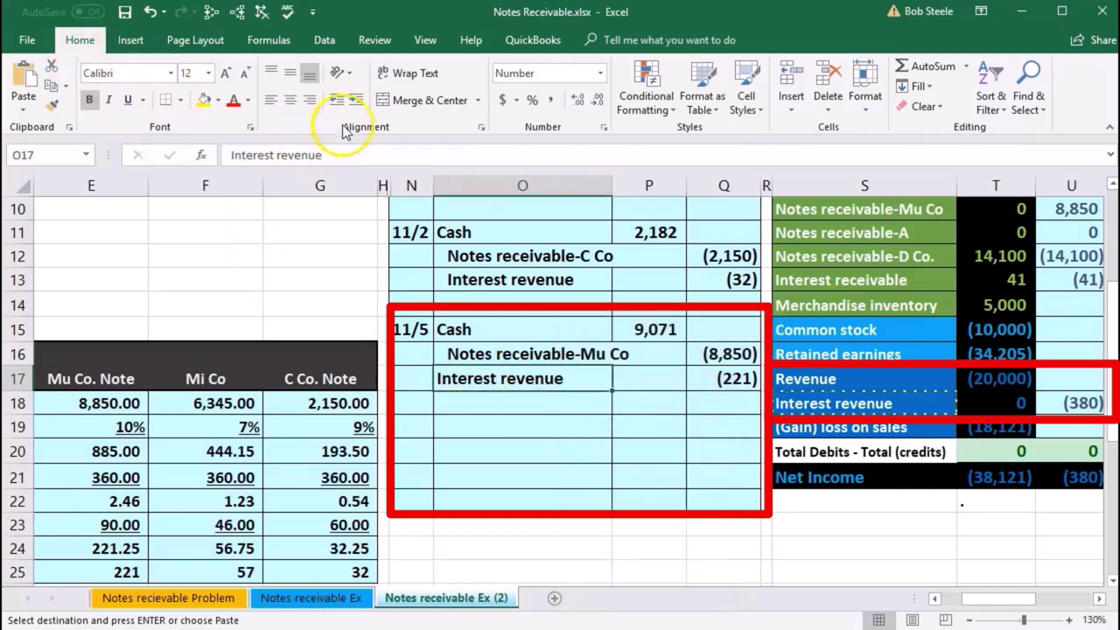
click(355, 100)
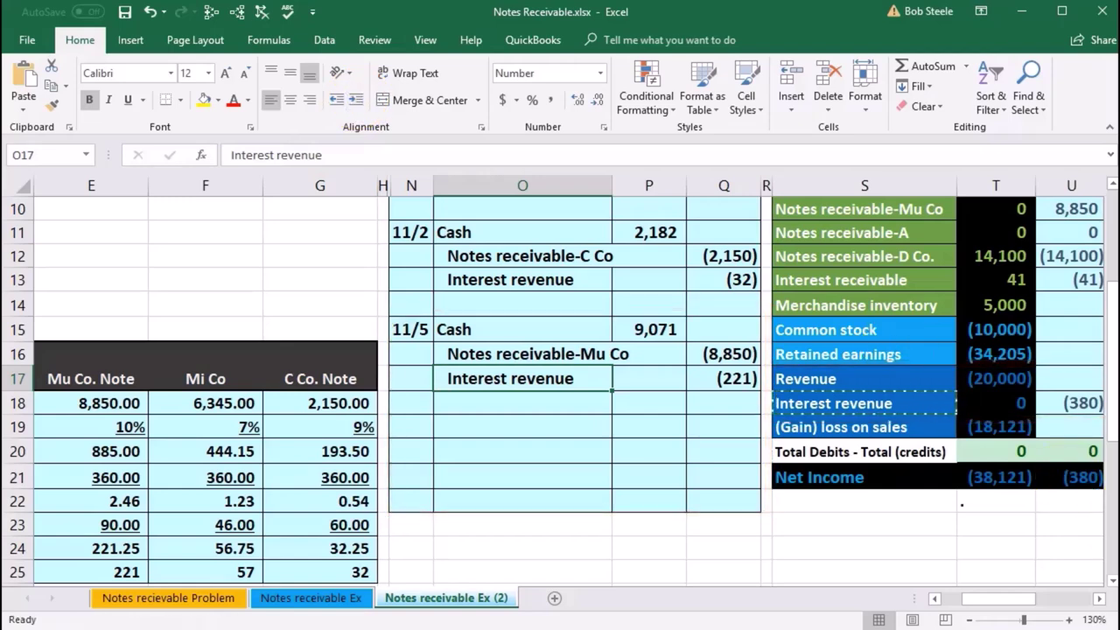
Post the 11/5 Cash debit to the trial balance by extending the Cash entries formula in U5 with +P15.
scroll(1106, 613, right, 6)
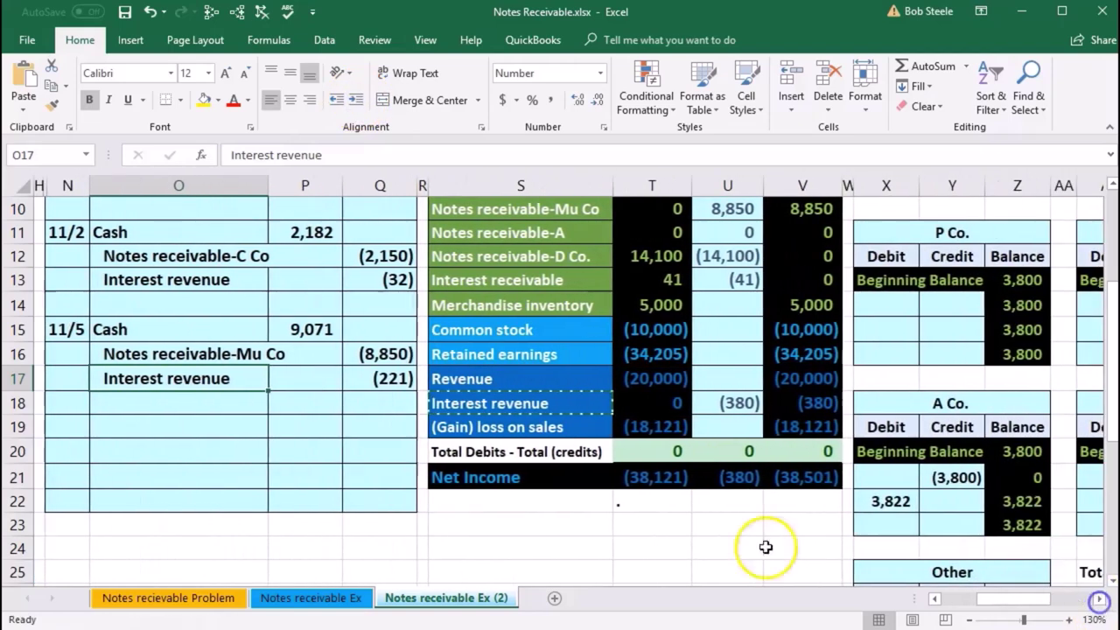
drag(213, 329, 293, 329)
scroll(551, 443, up, 1)
scroll(551, 444, up, 1)
scroll(551, 444, up, 1)
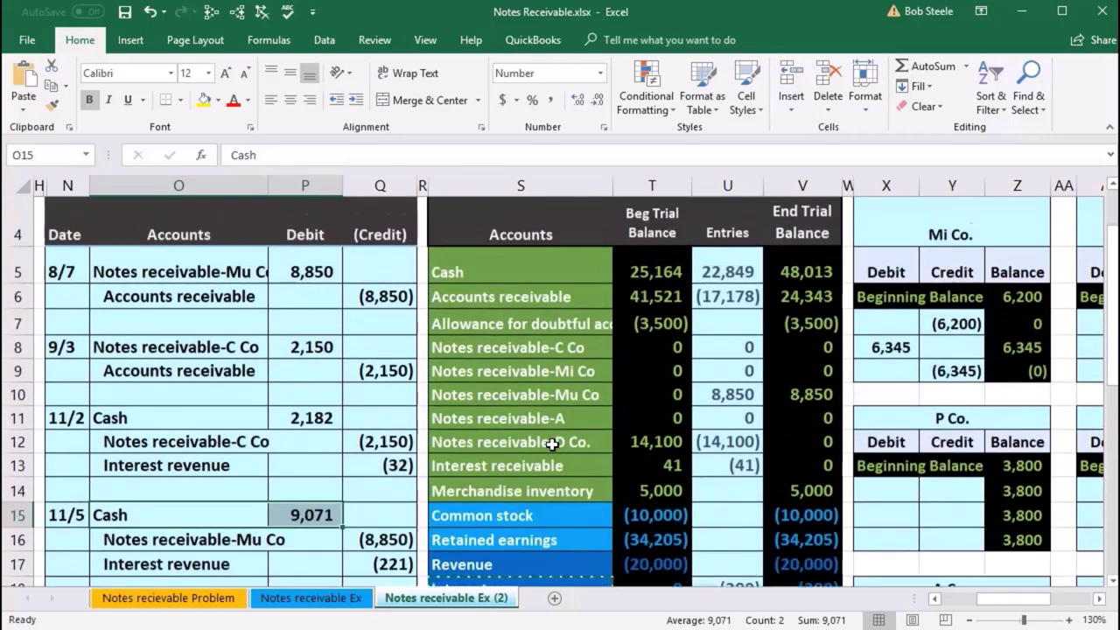
click(579, 289)
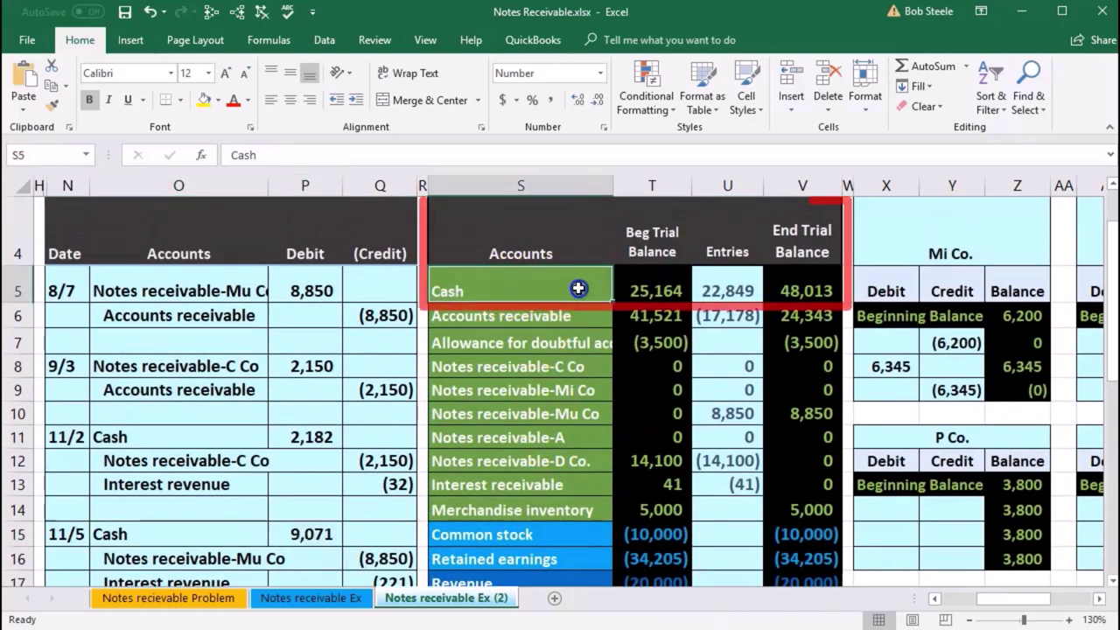
click(729, 285)
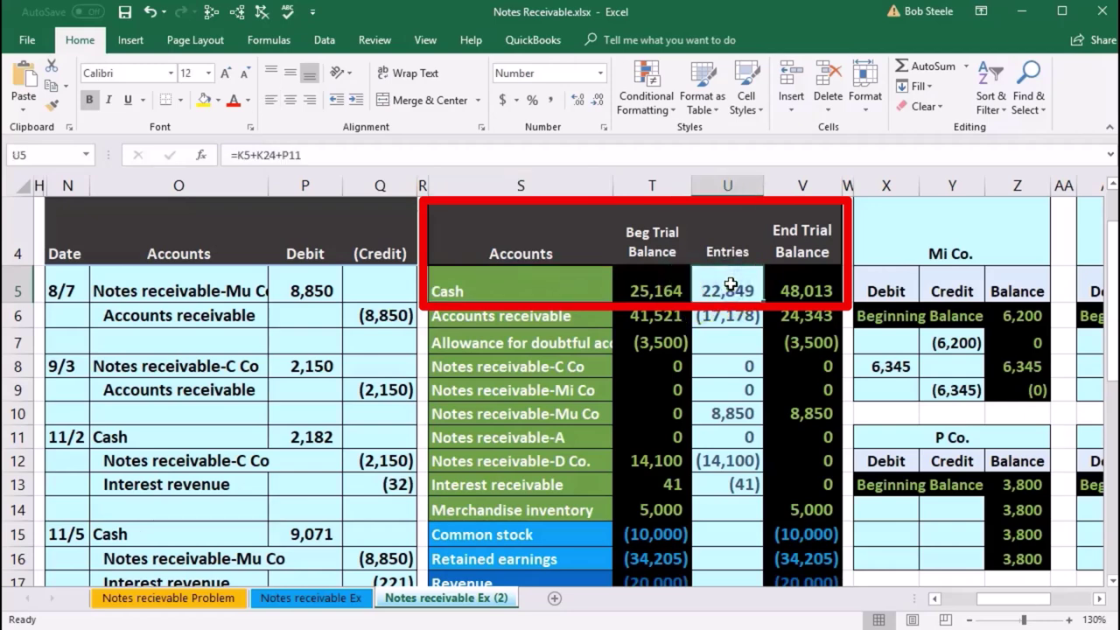
double_click(729, 285)
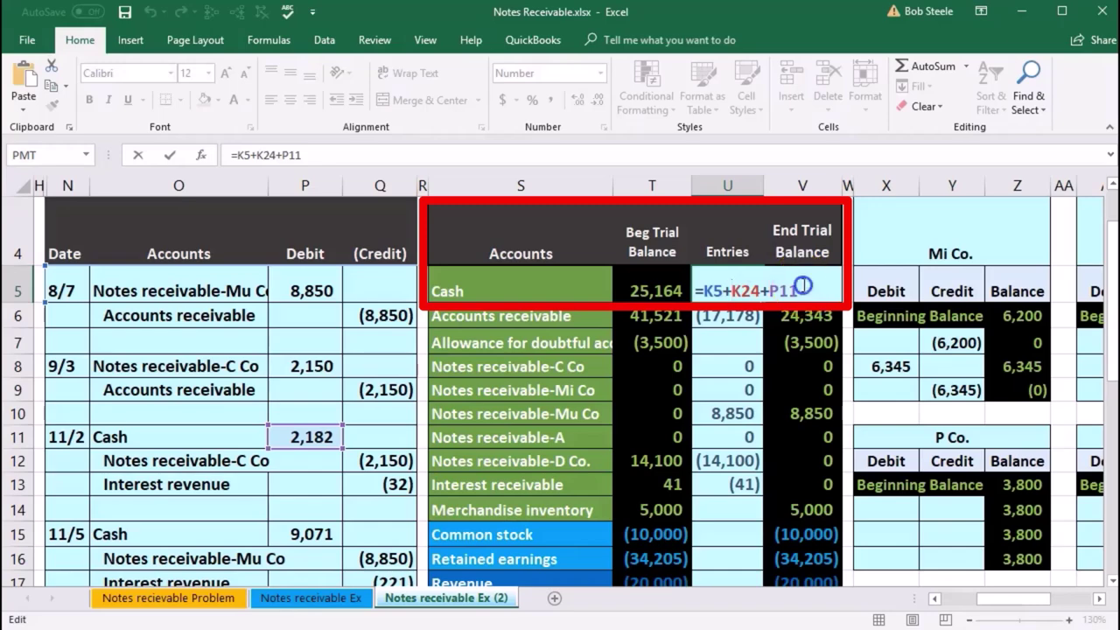
text(+)
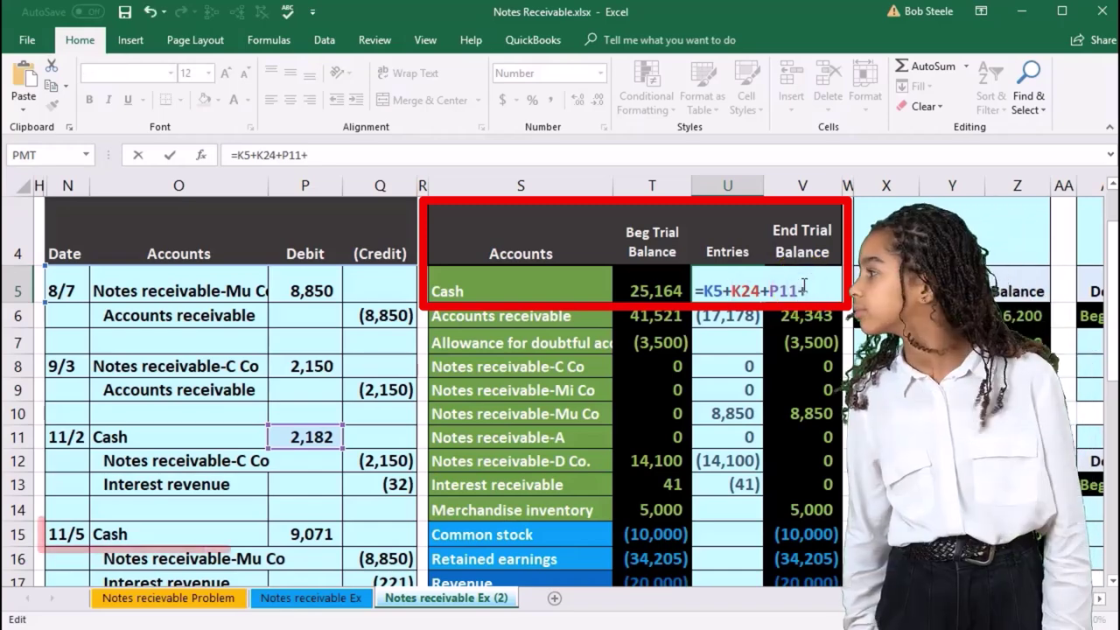
click(325, 535)
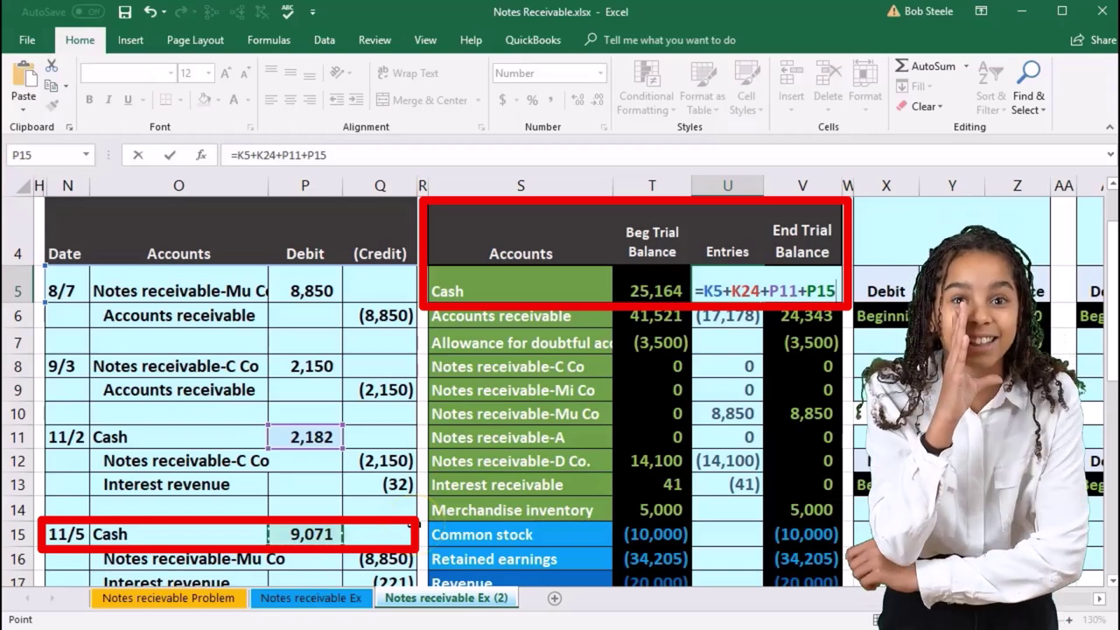
key(Return)
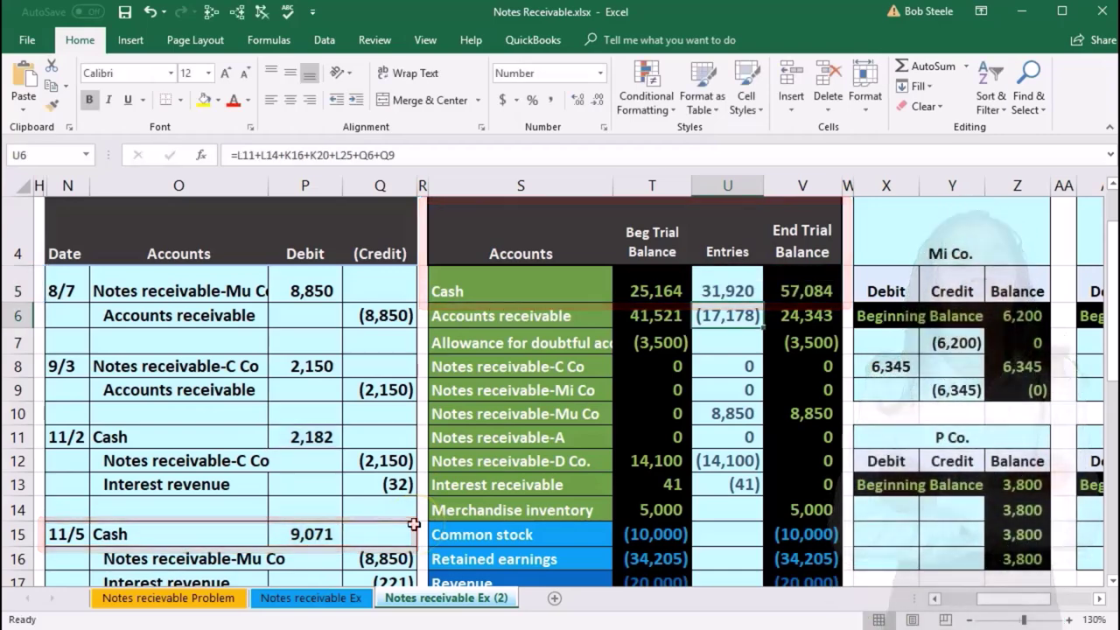
Post the 11/5 note credit by extending the Notes receivable-Mu Co entries formula to =P5+Q16, and check the account's ending balance.
drag(244, 562, 350, 555)
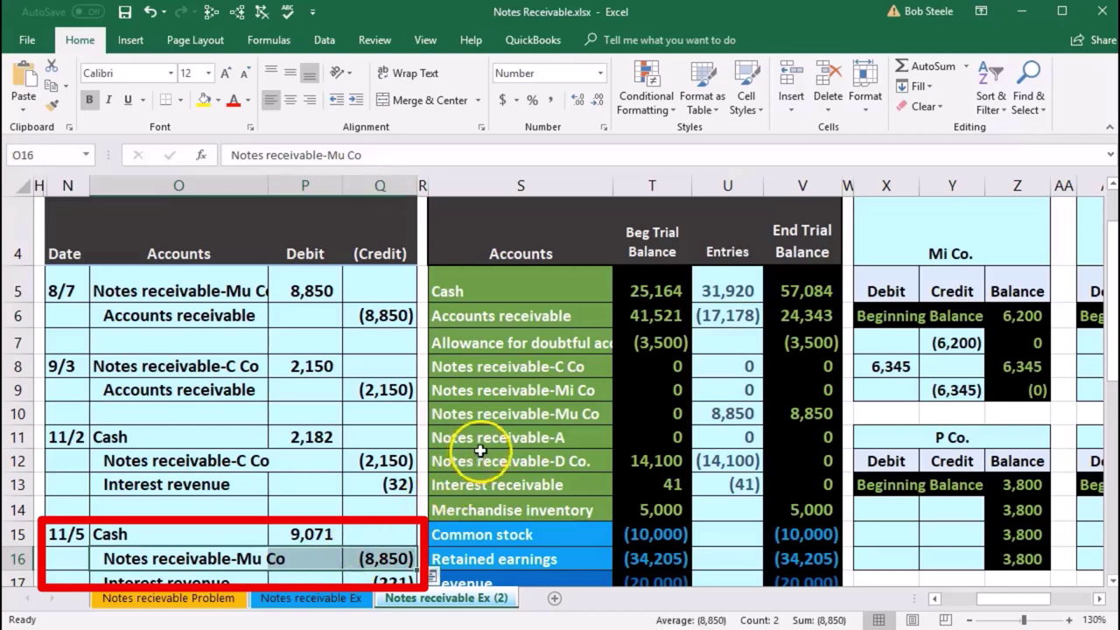
drag(468, 412, 630, 413)
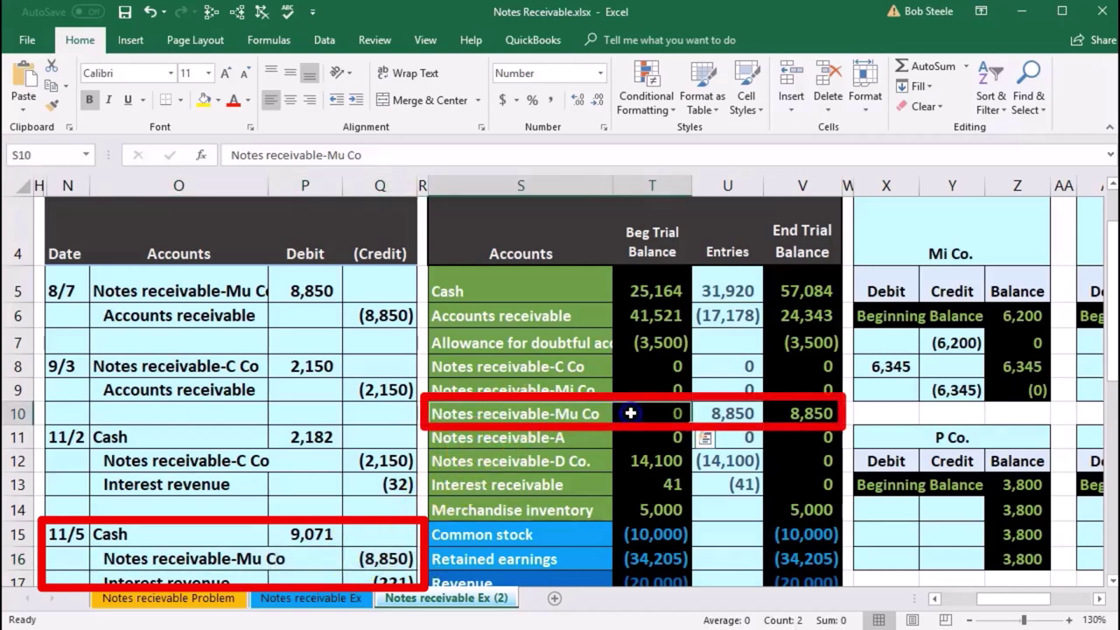
click(726, 413)
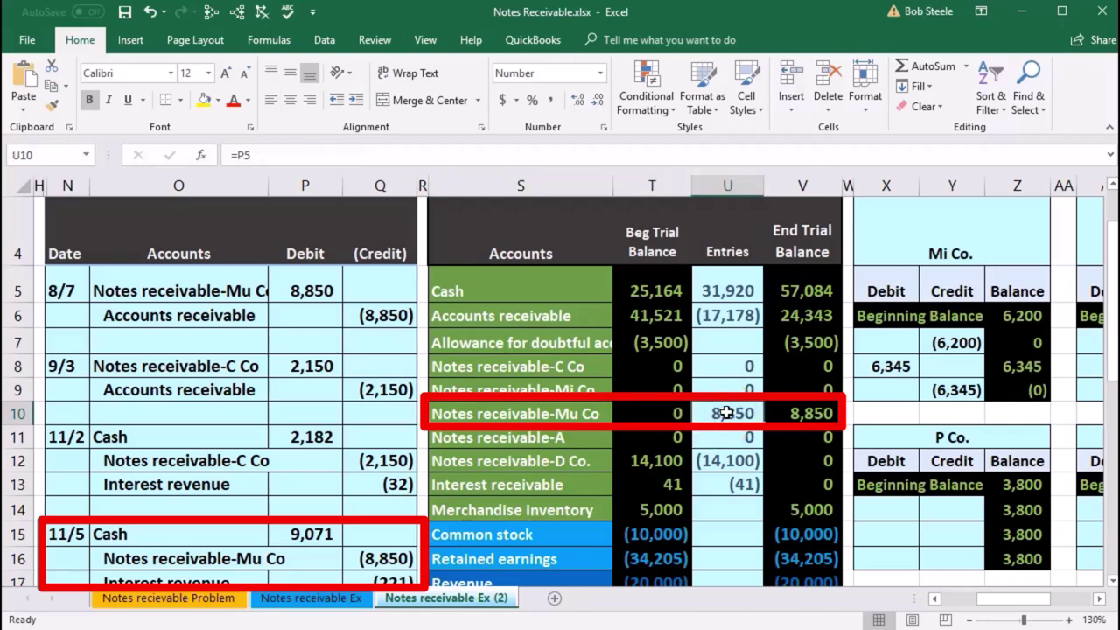
double_click(726, 413)
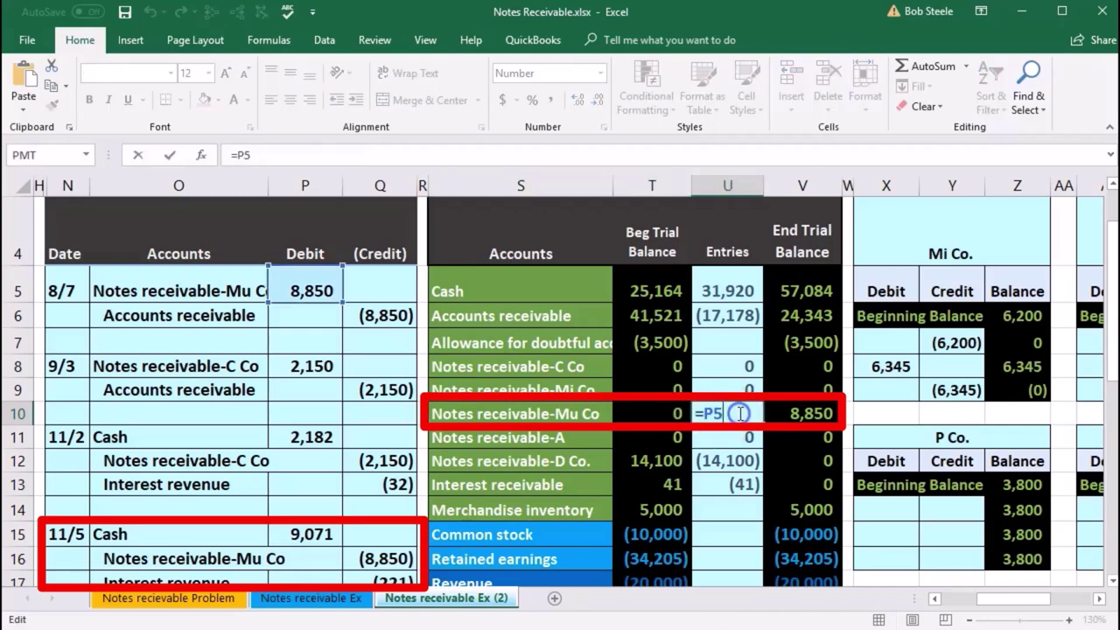
text(+)
click(398, 558)
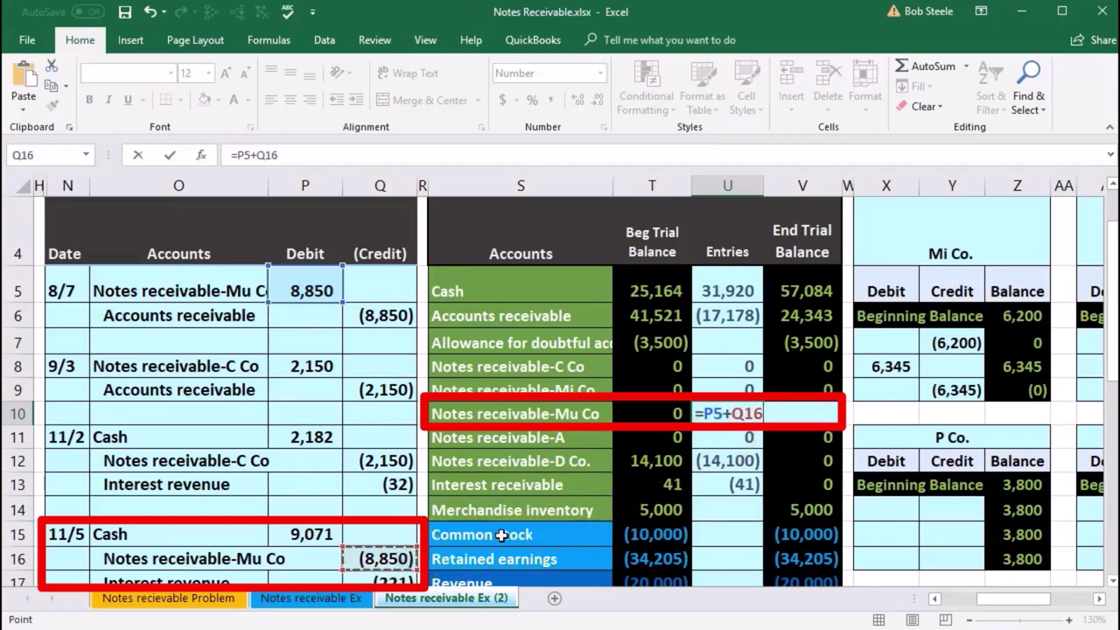
key(Return)
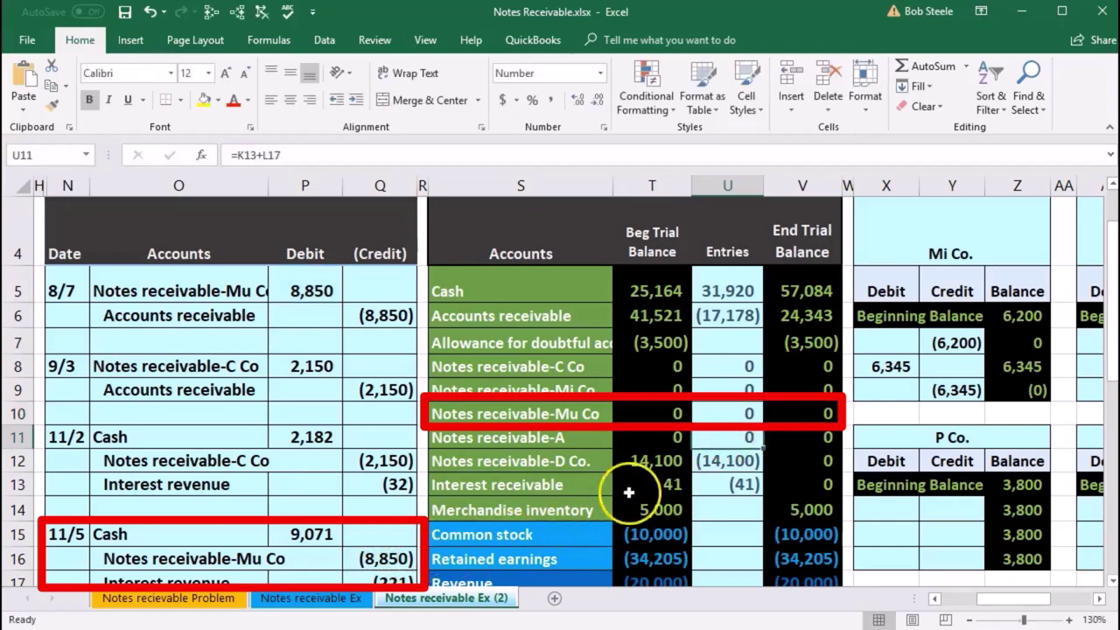
click(785, 418)
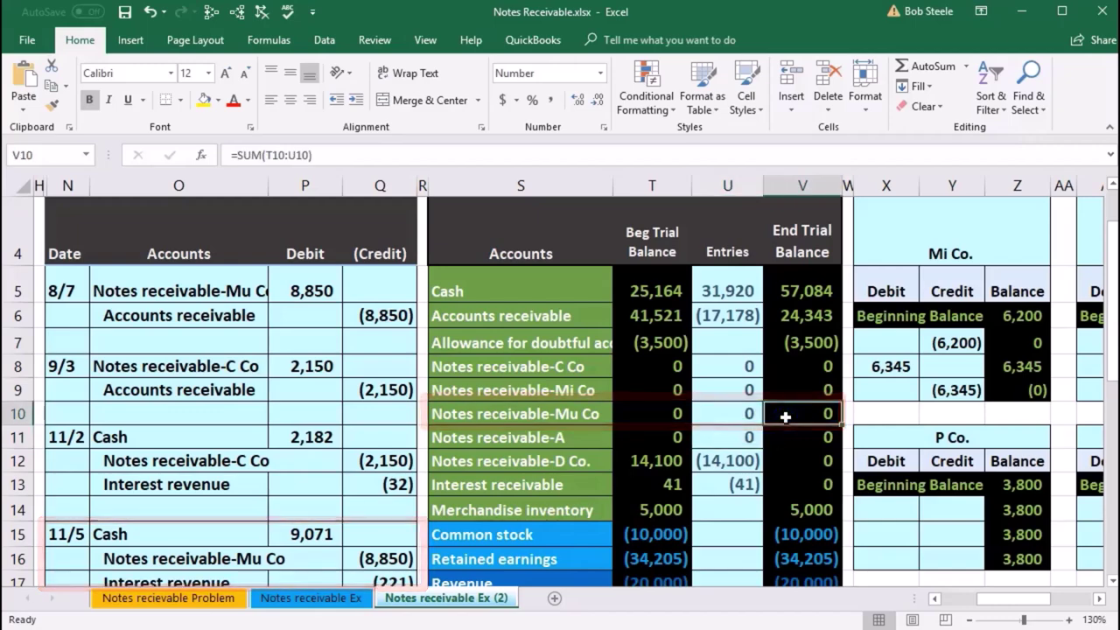
Add +Q17 to the Interest revenue entries formula in U18, and check the ending interest revenue, debit-credit total and net income.
scroll(785, 417, down, 1)
click(749, 475)
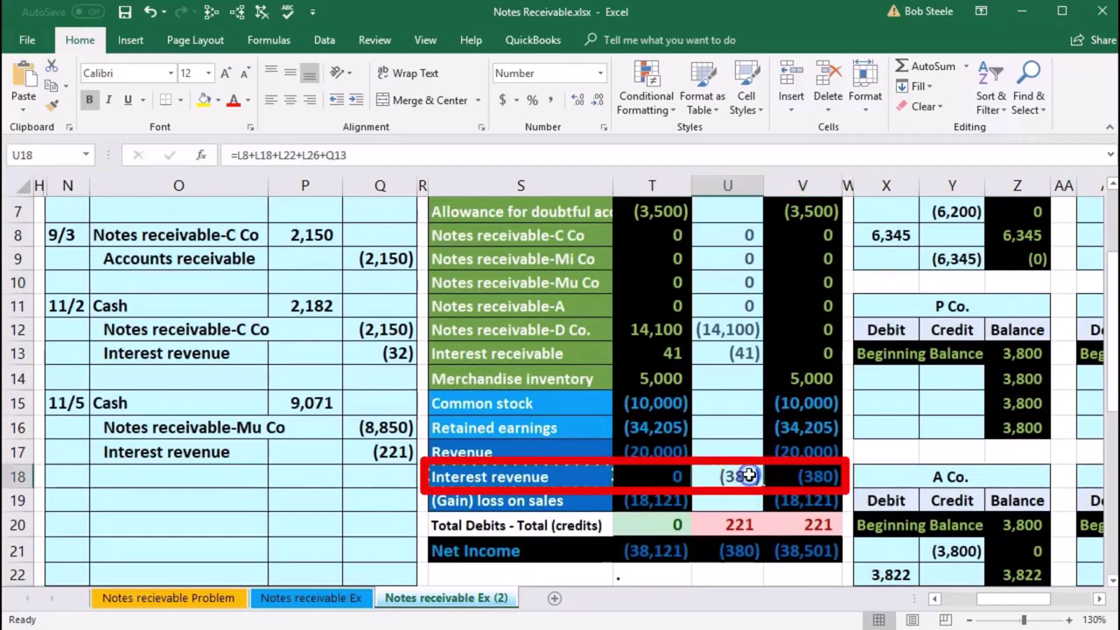
drag(188, 452, 371, 452)
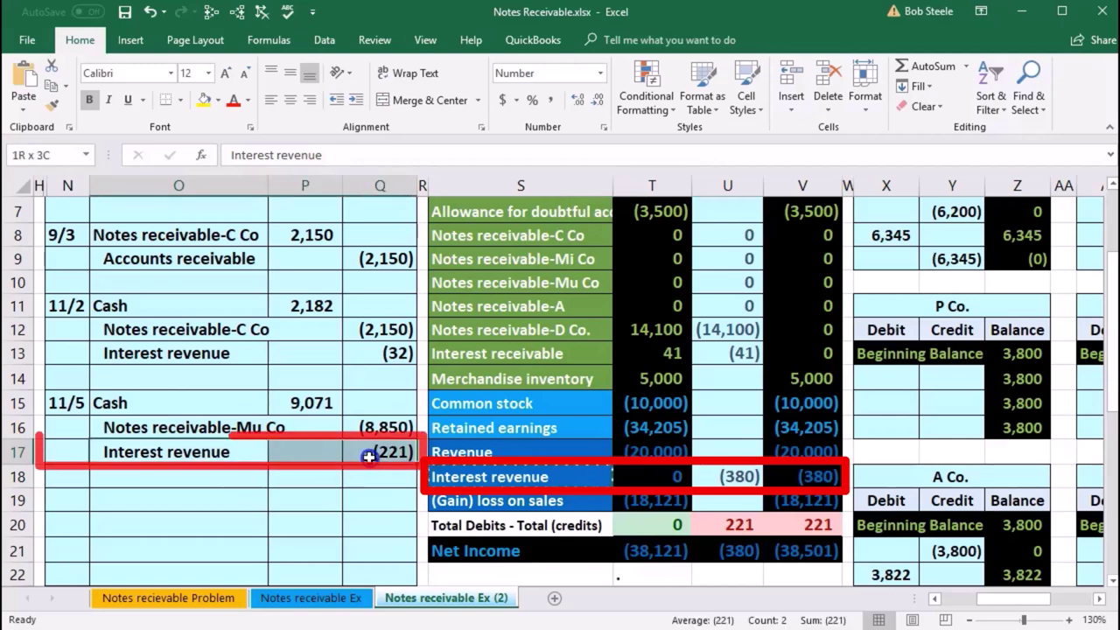
click(716, 475)
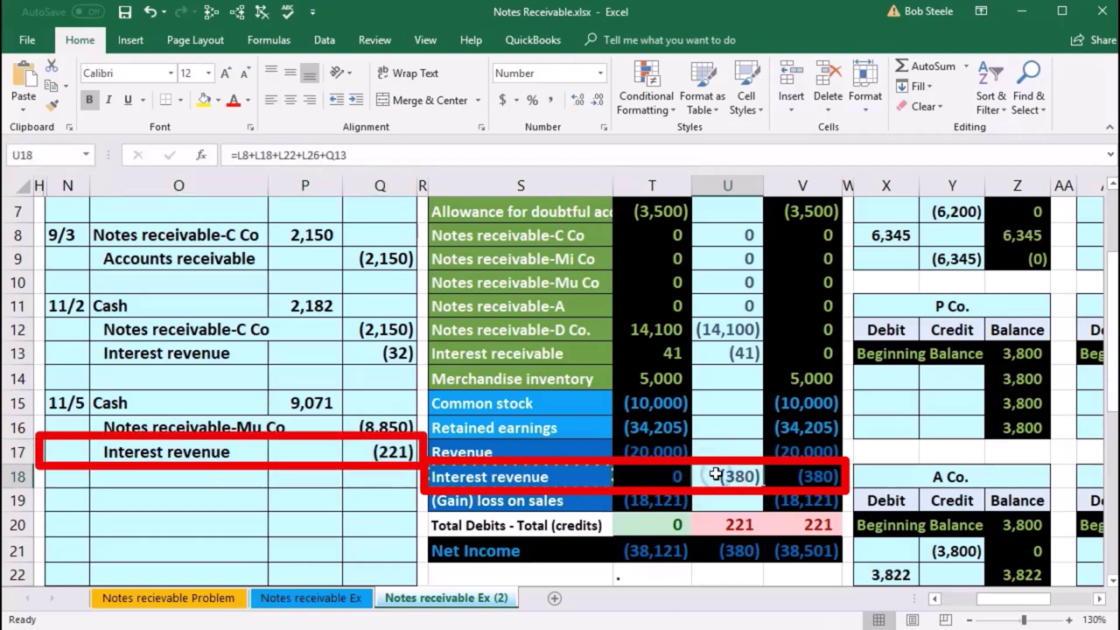
double_click(715, 474)
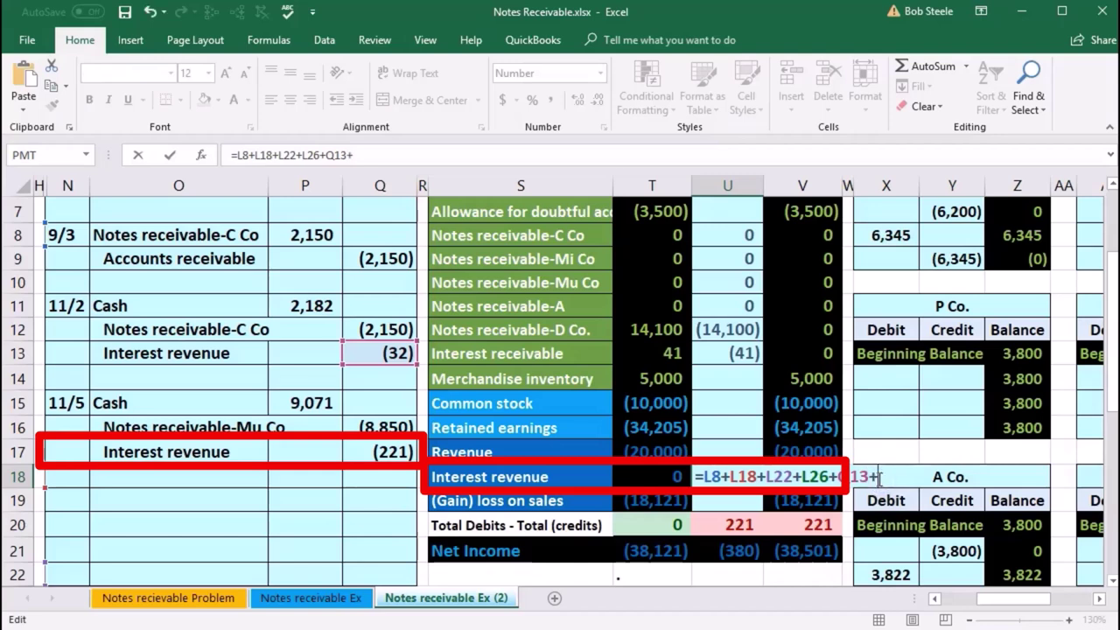
text(+)
click(405, 453)
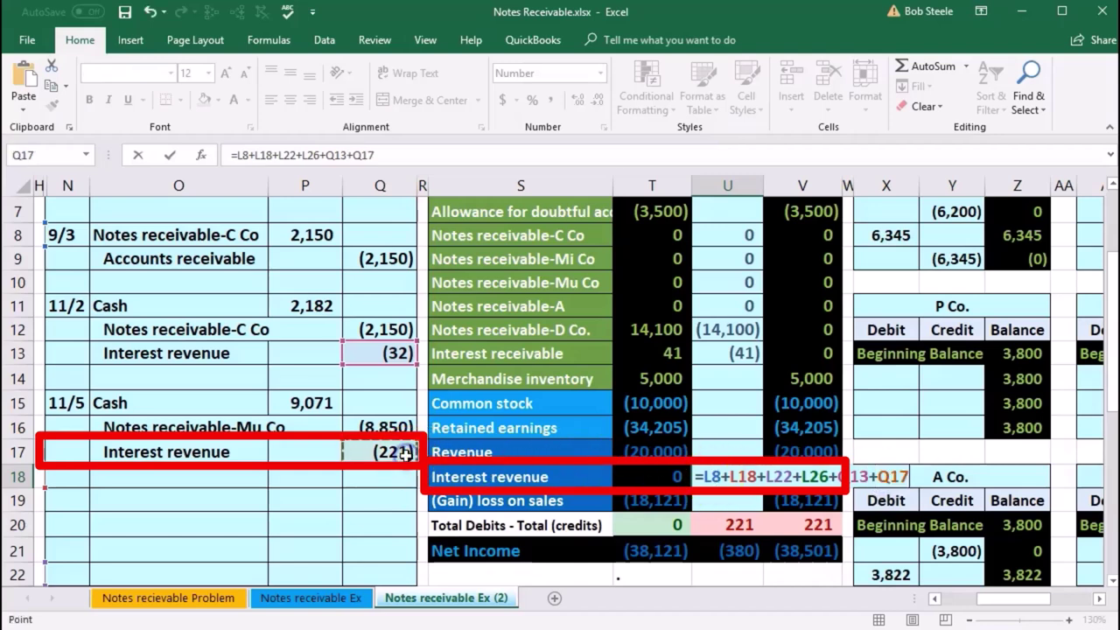
key(Return)
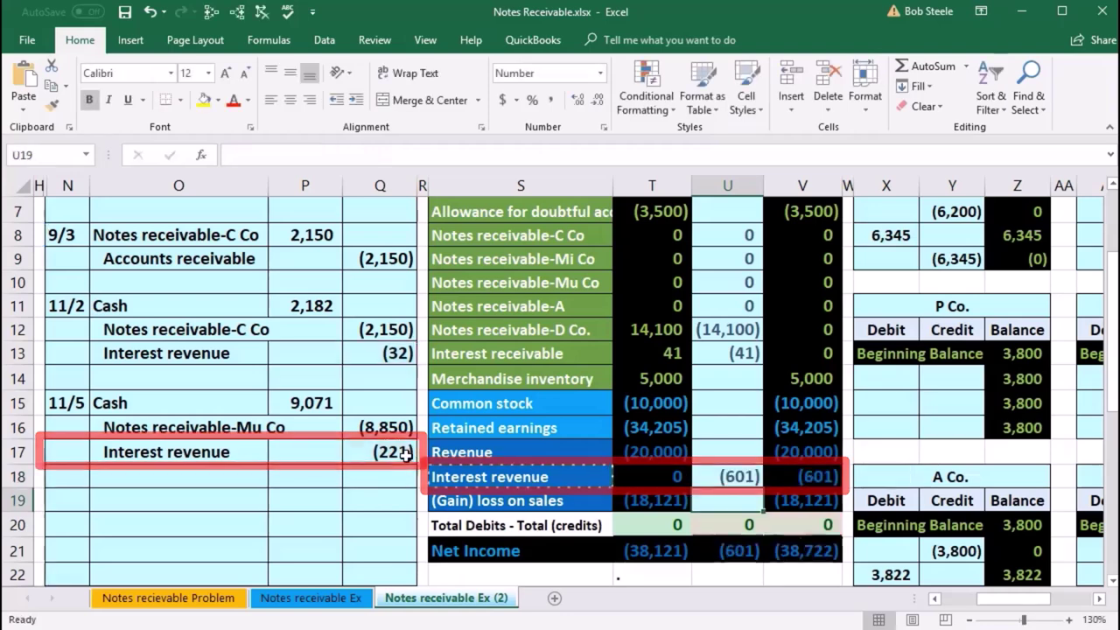
click(791, 473)
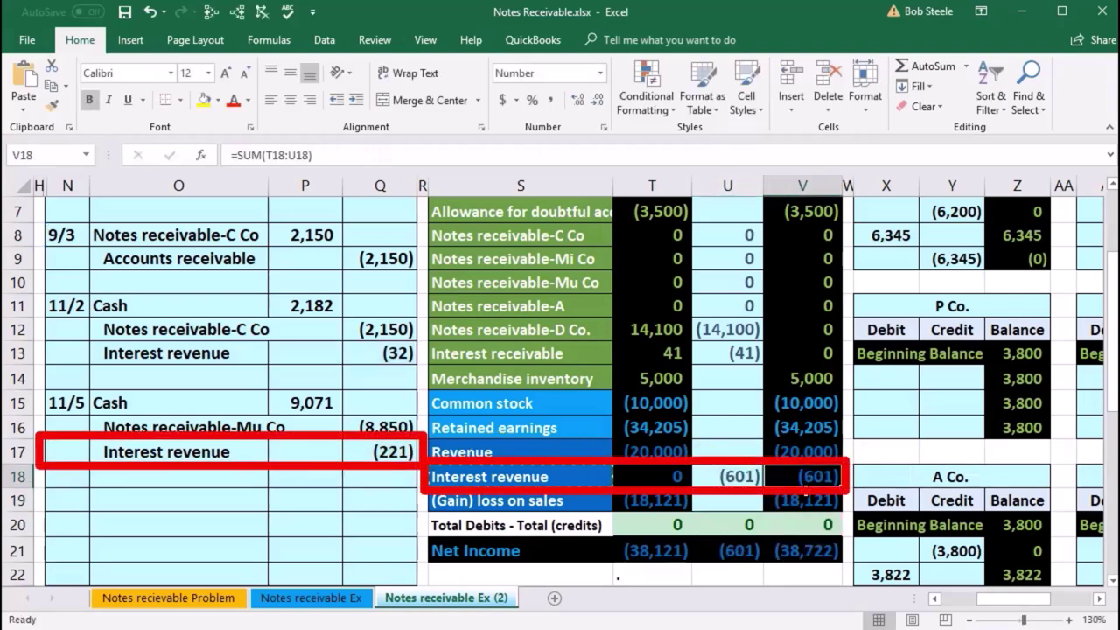
click(820, 525)
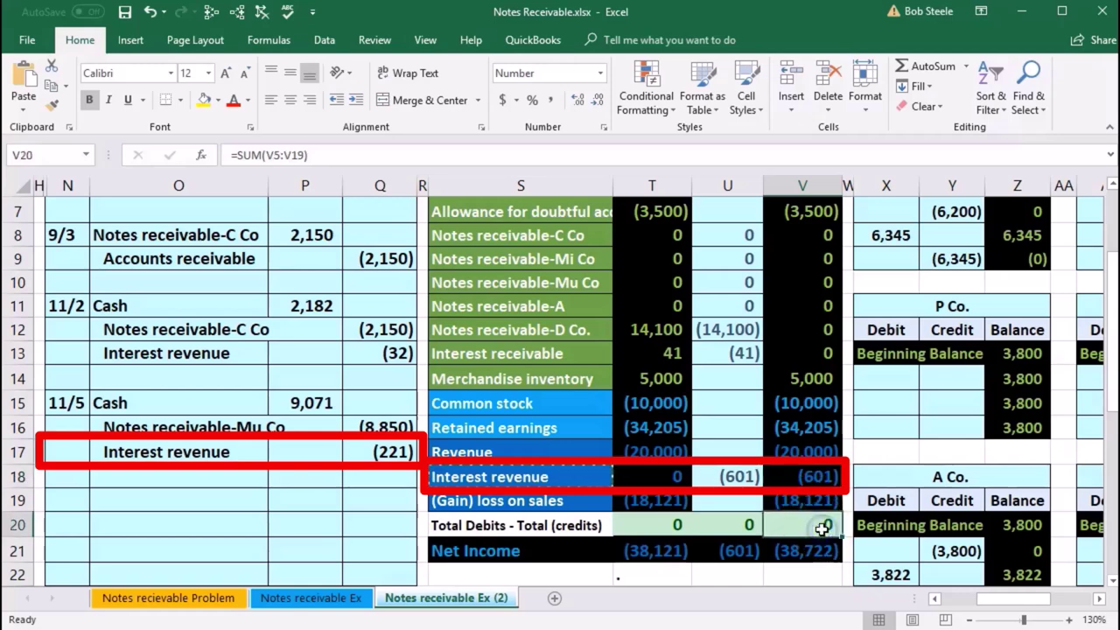
click(810, 550)
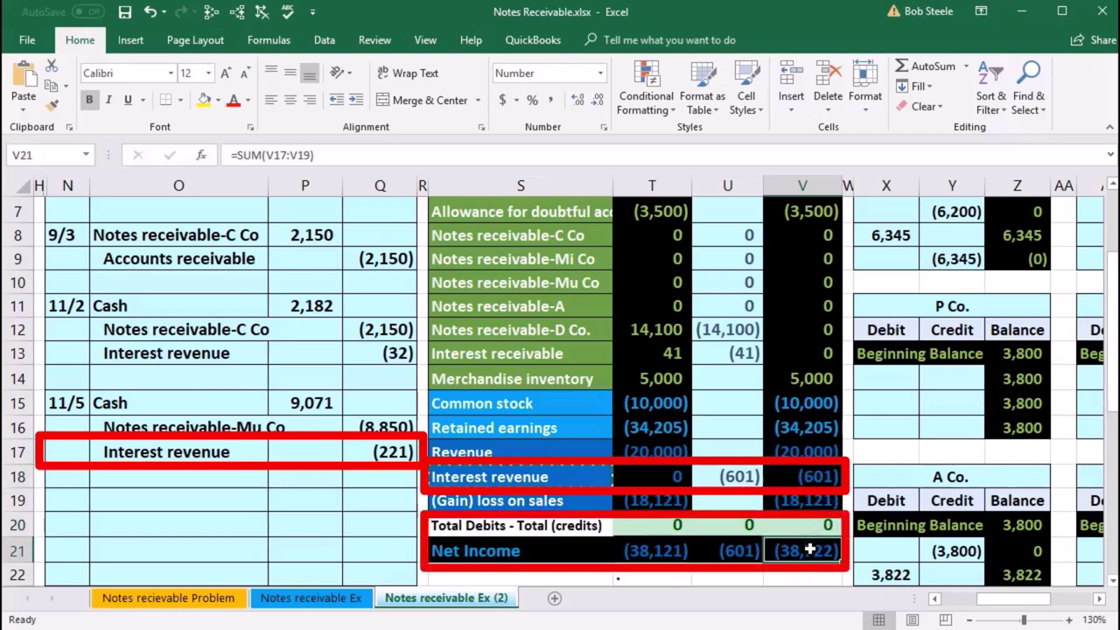
Read the 12/1 P Co. write-off transaction and examine P Co.'s subsidiary ledger balance and the ending Accounts receivable balance.
drag(1007, 599, 945, 598)
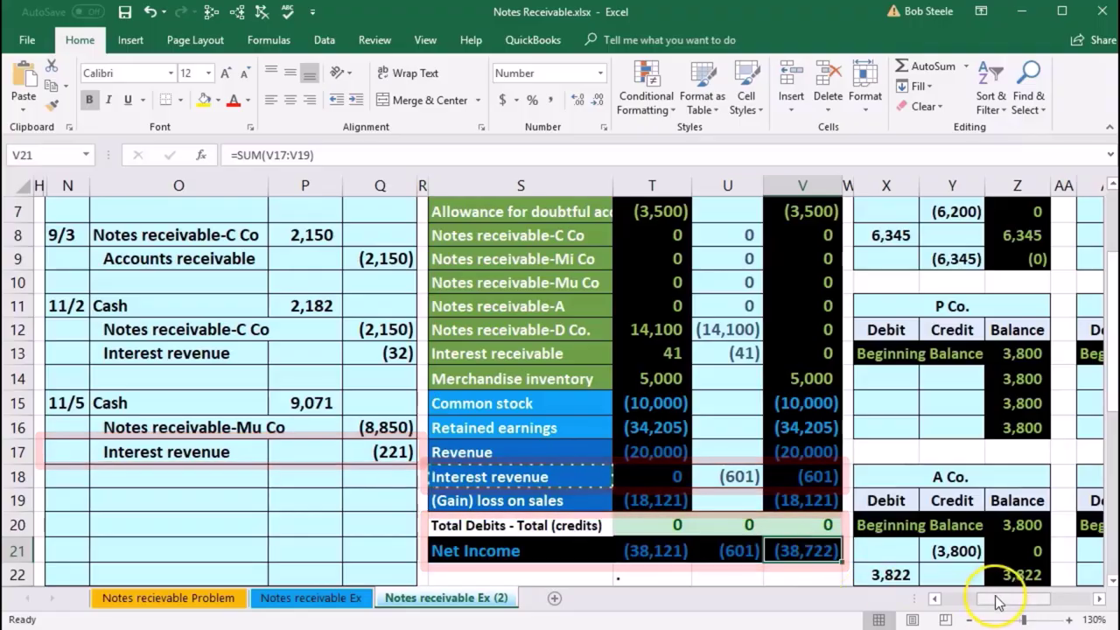
scroll(682, 510, down, 2)
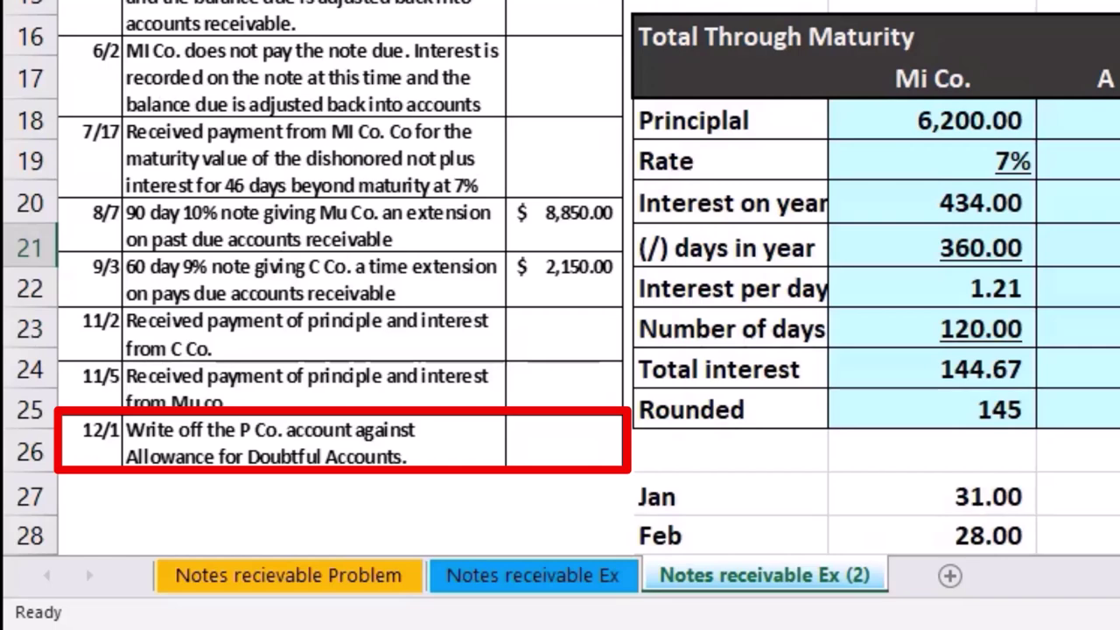
scroll(560, 280, up, 5)
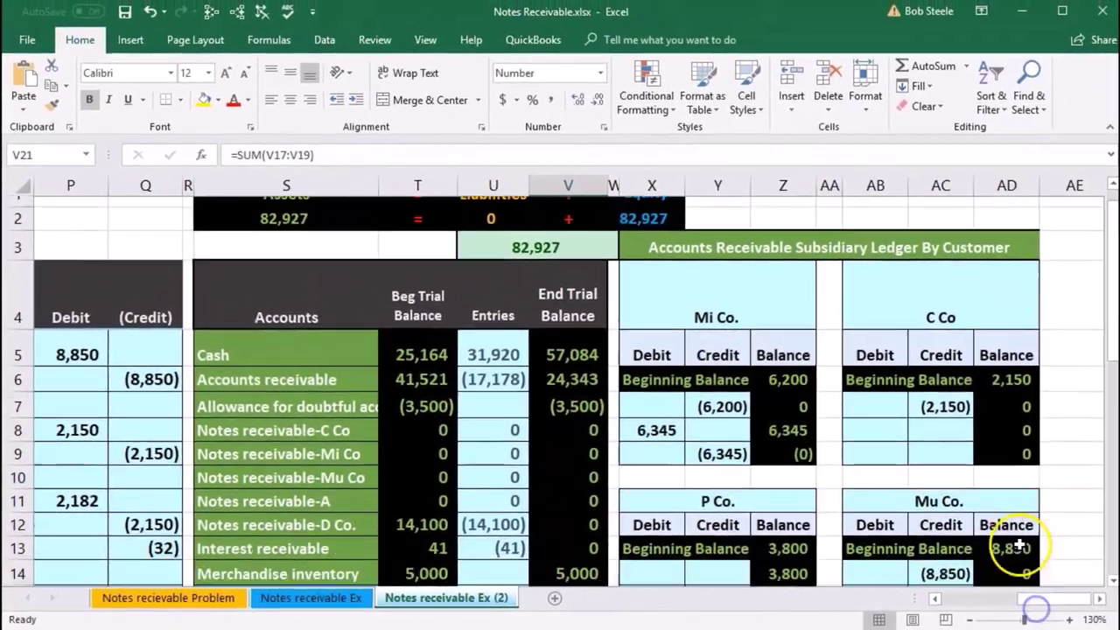
scroll(1009, 536, down, 2)
click(792, 356)
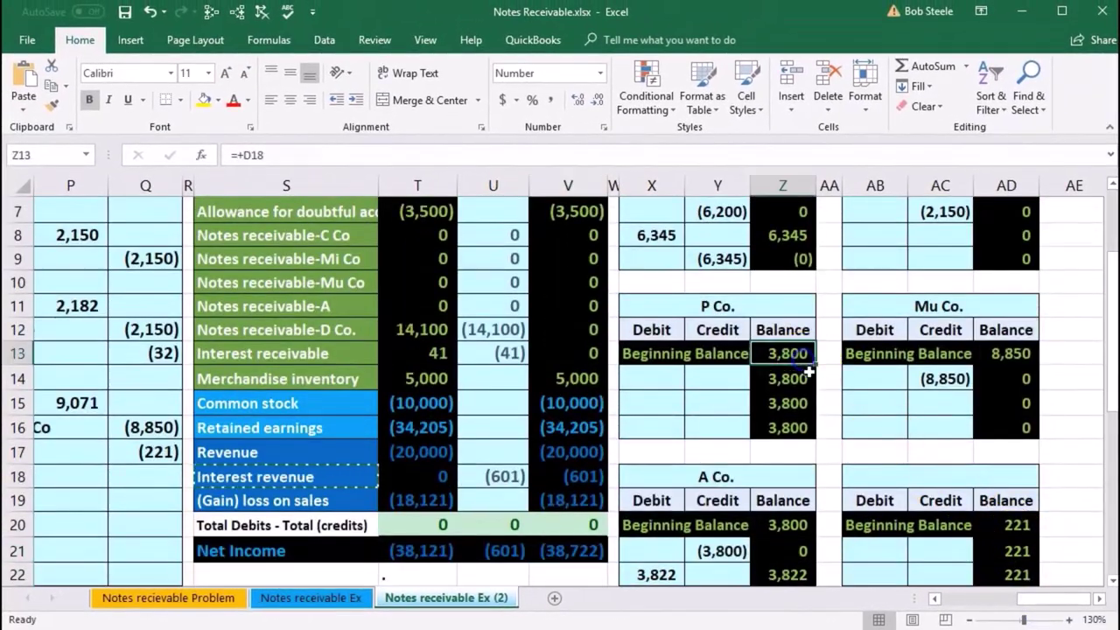
scroll(670, 435, up, 2)
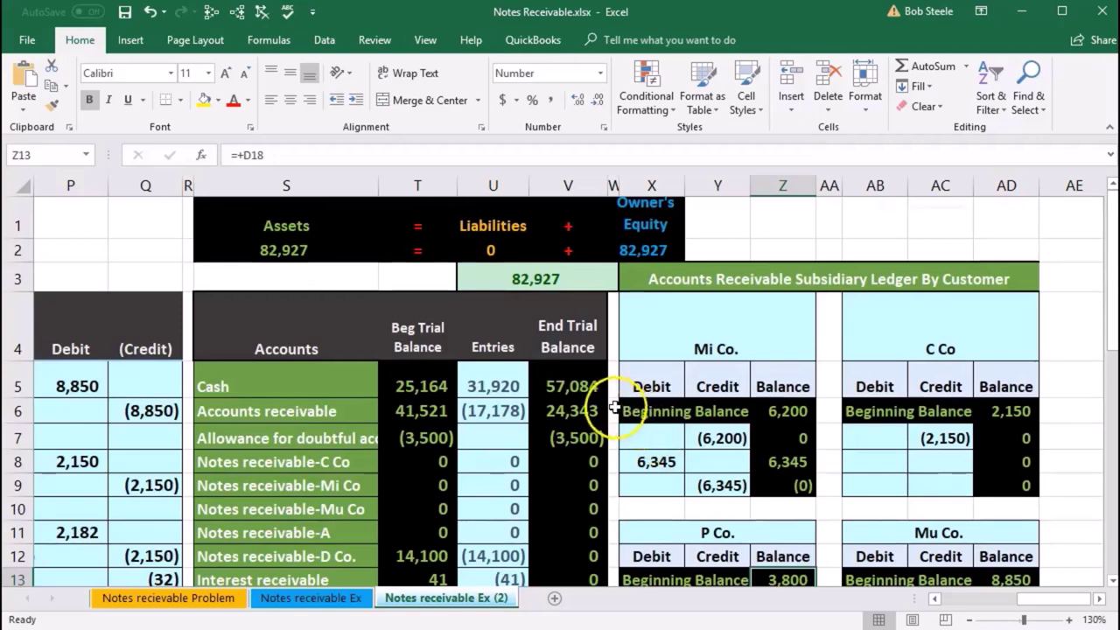
click(581, 392)
click(573, 411)
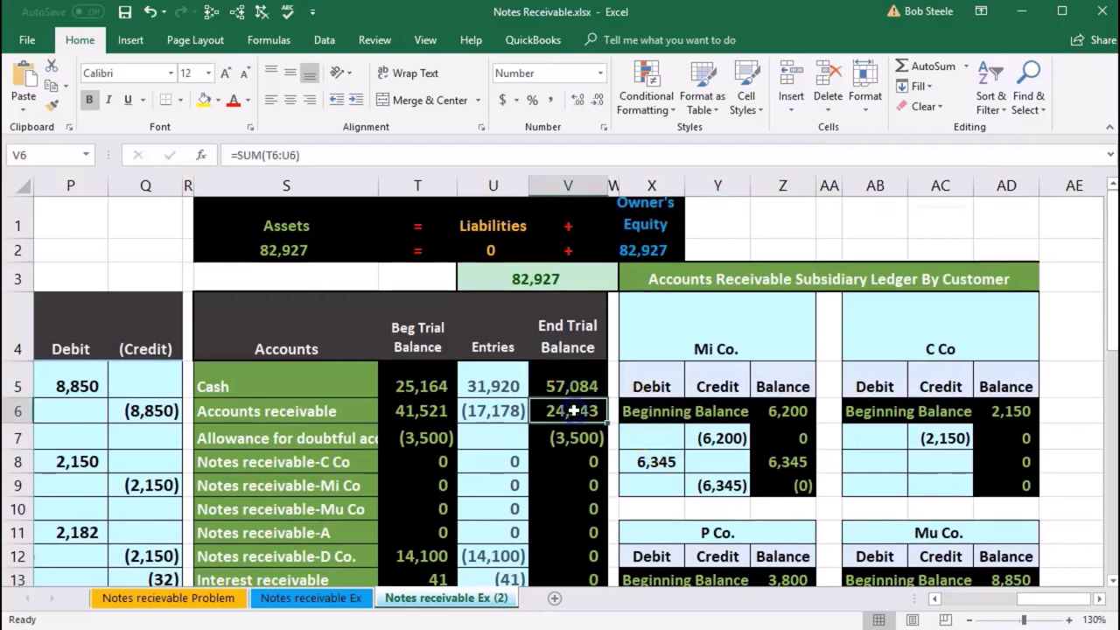
Compare P Co.'s subsidiary ledger balance with the Allowance for doubtful accounts and Accounts receivable lines of the trial balance.
scroll(645, 450, down, 1)
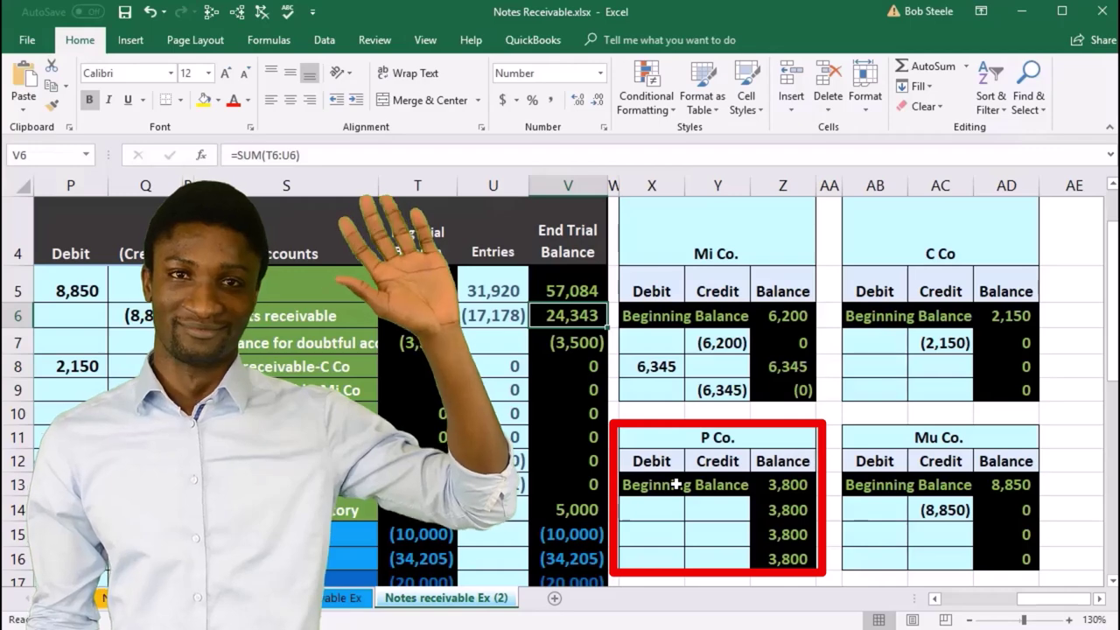
click(788, 484)
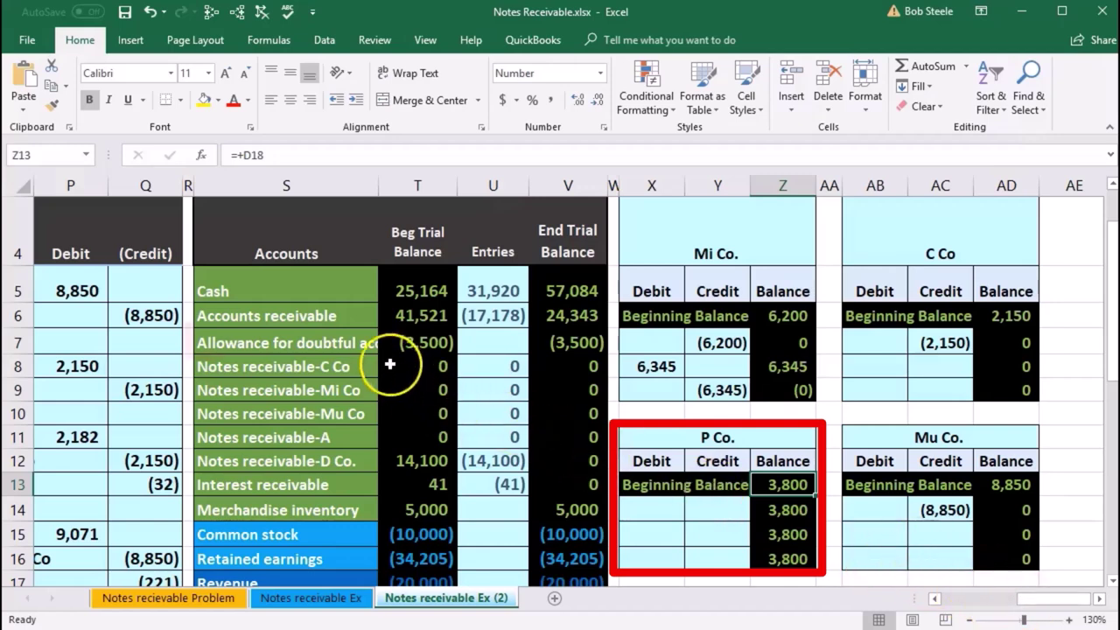
click(367, 343)
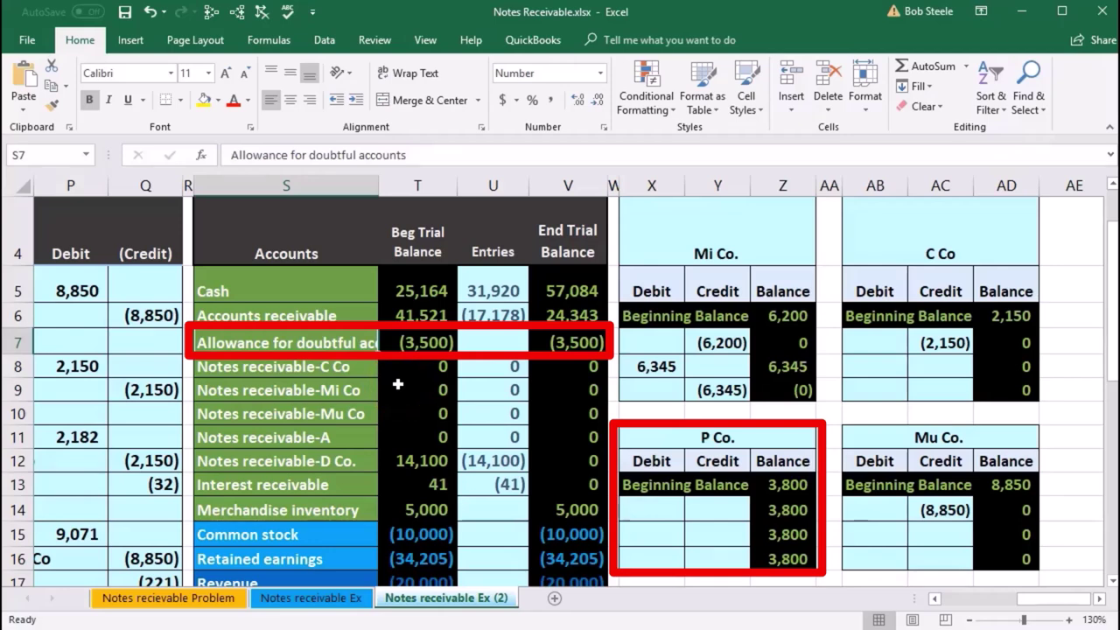
click(547, 315)
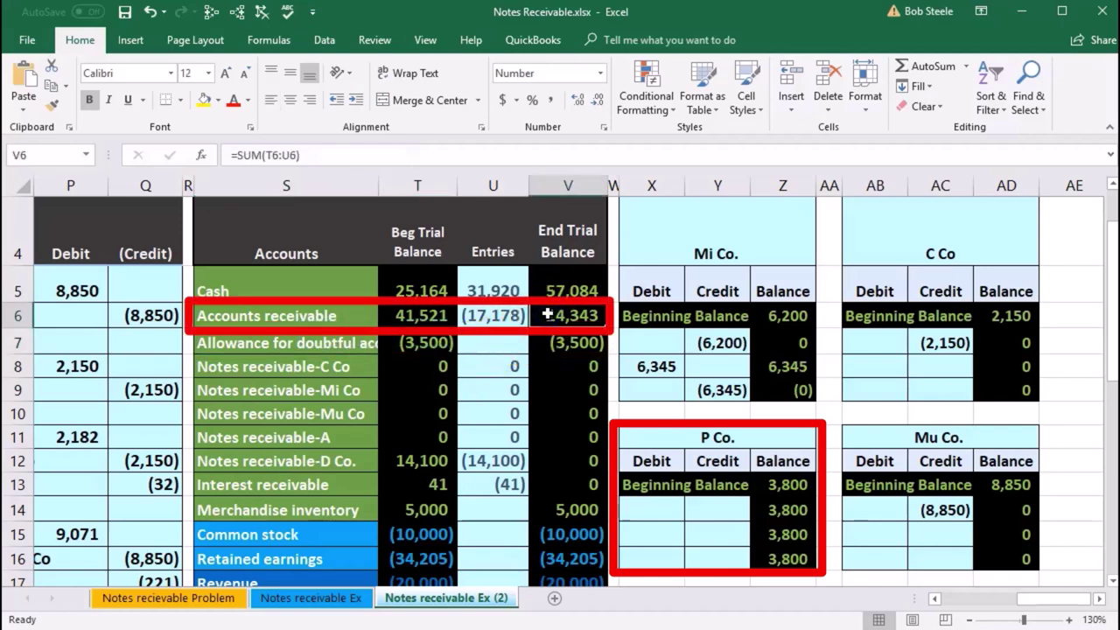
click(518, 344)
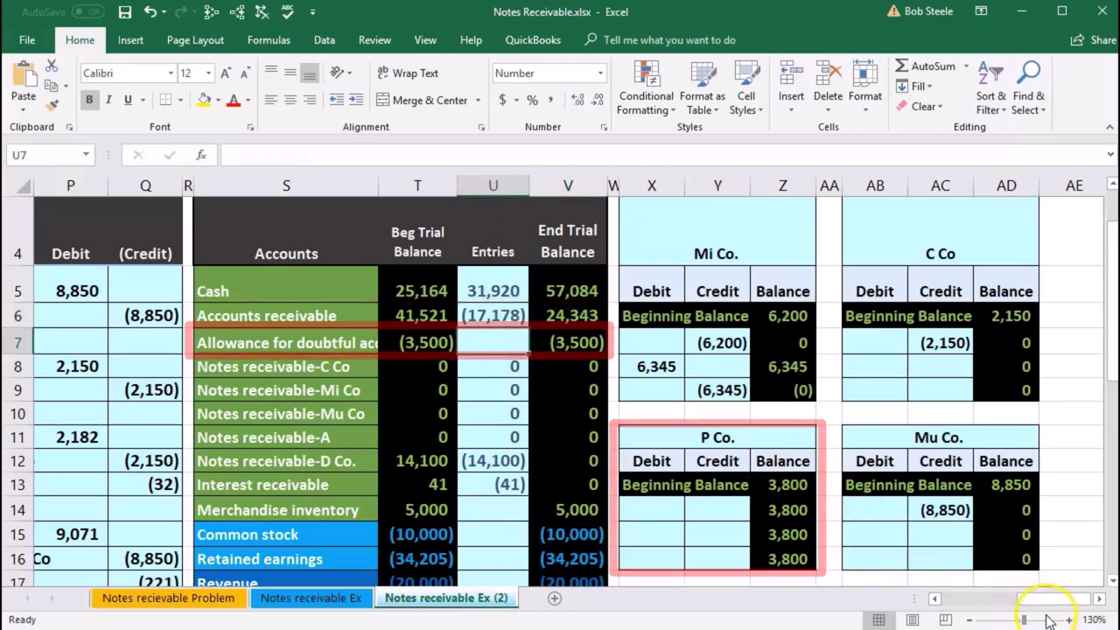
Enter the date 12/1 in N19 for the new journal entry and reread the P Co. write-off transaction.
drag(1037, 599, 1023, 599)
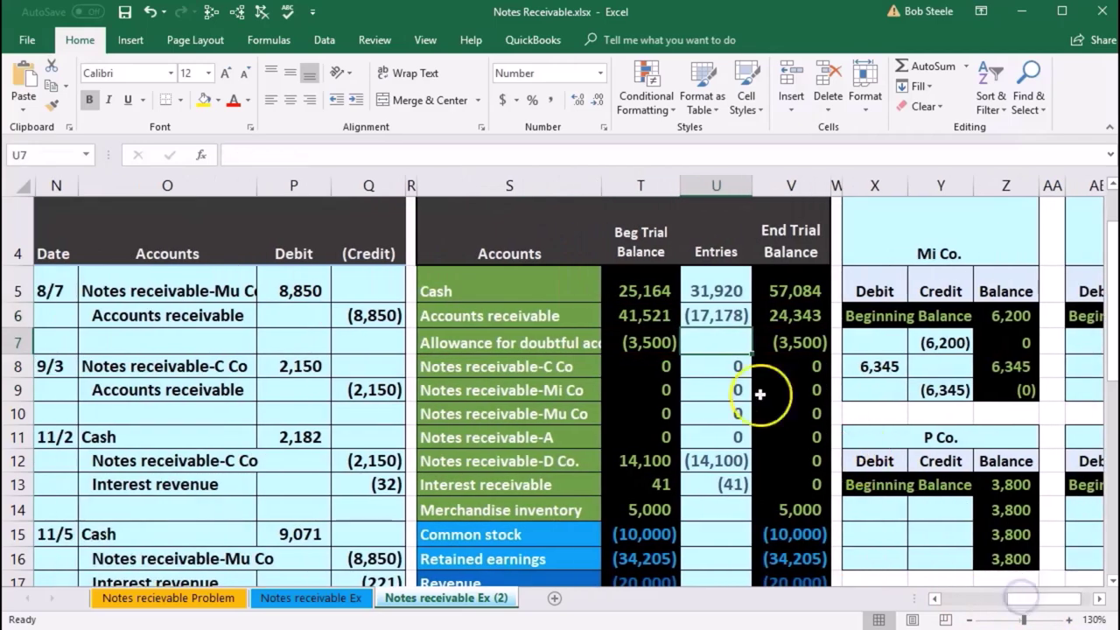
scroll(250, 478, down, 1)
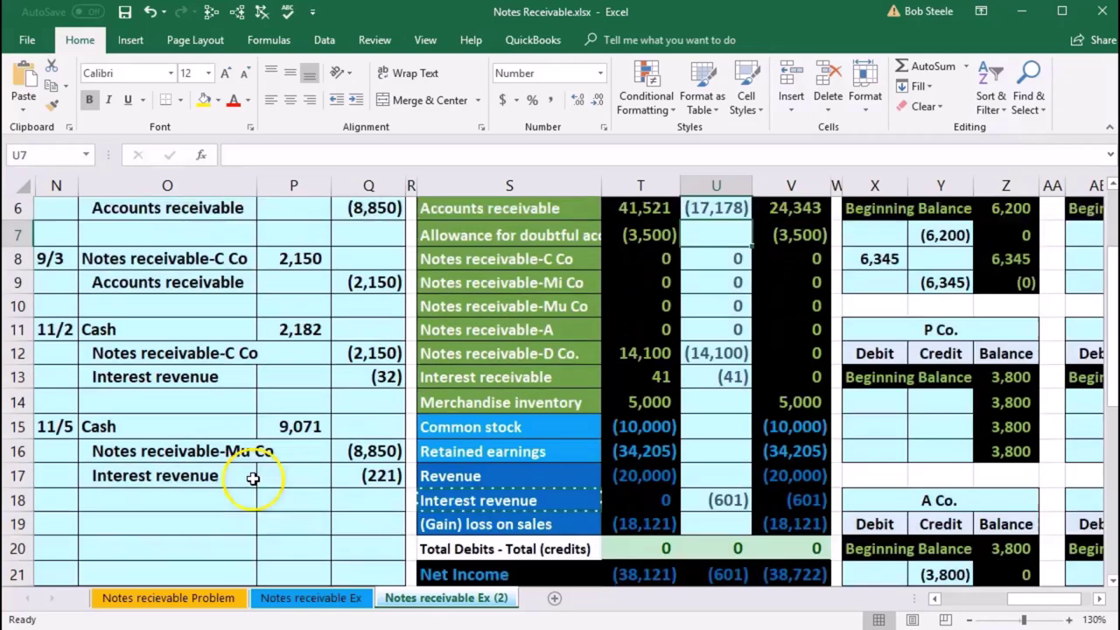
click(72, 497)
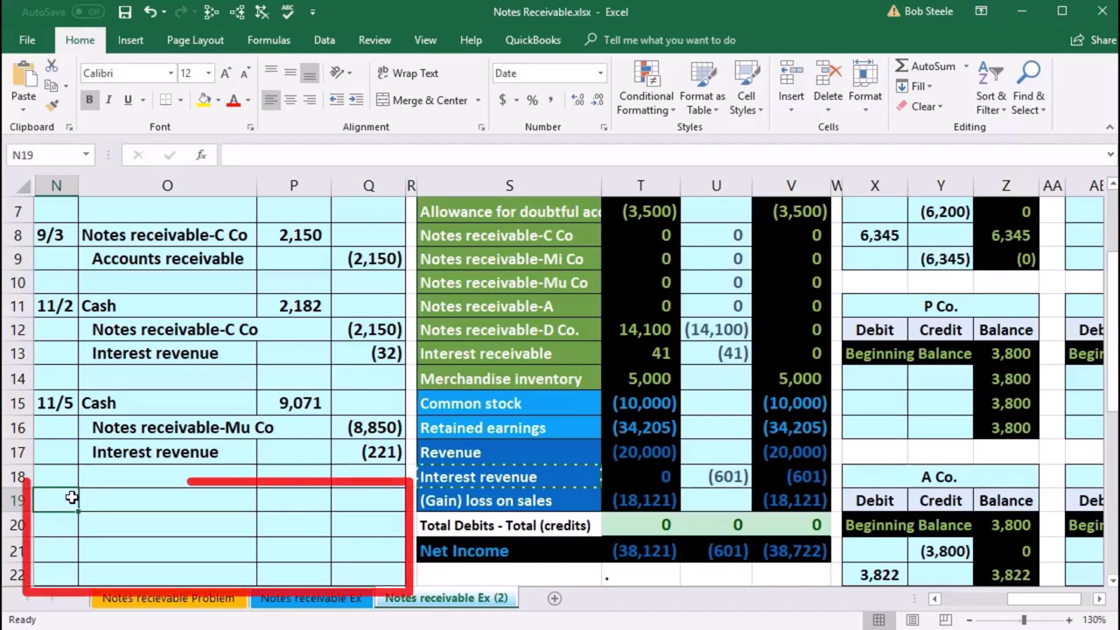
text(12/1)
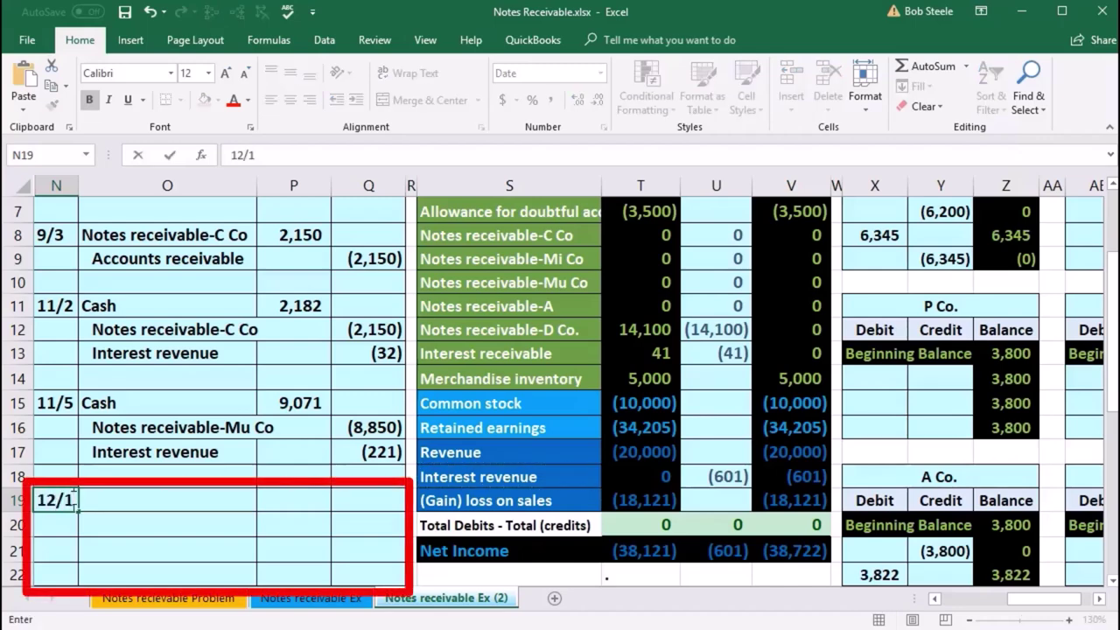
click(944, 596)
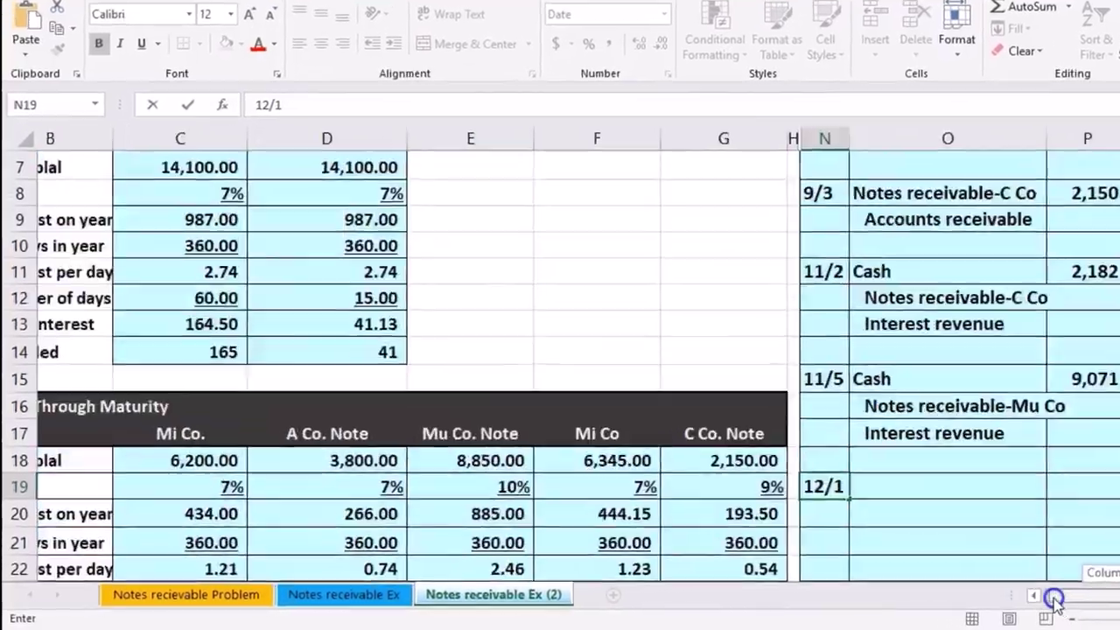
scroll(1055, 600, left, 1)
scroll(1098, 493, down, 3)
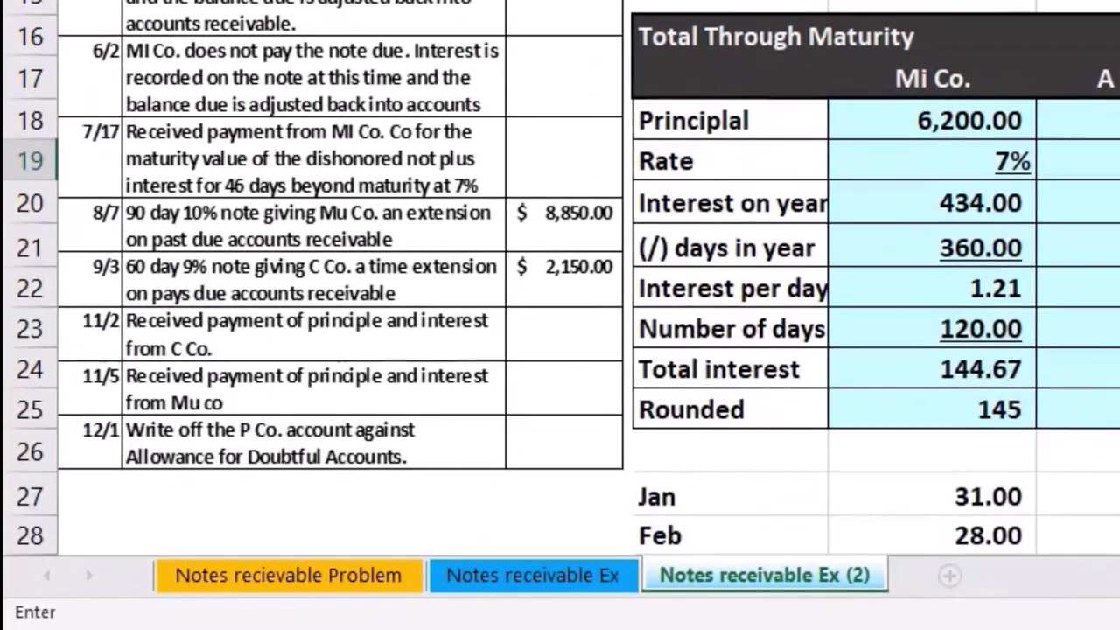
scroll(1050, 490, right, 3)
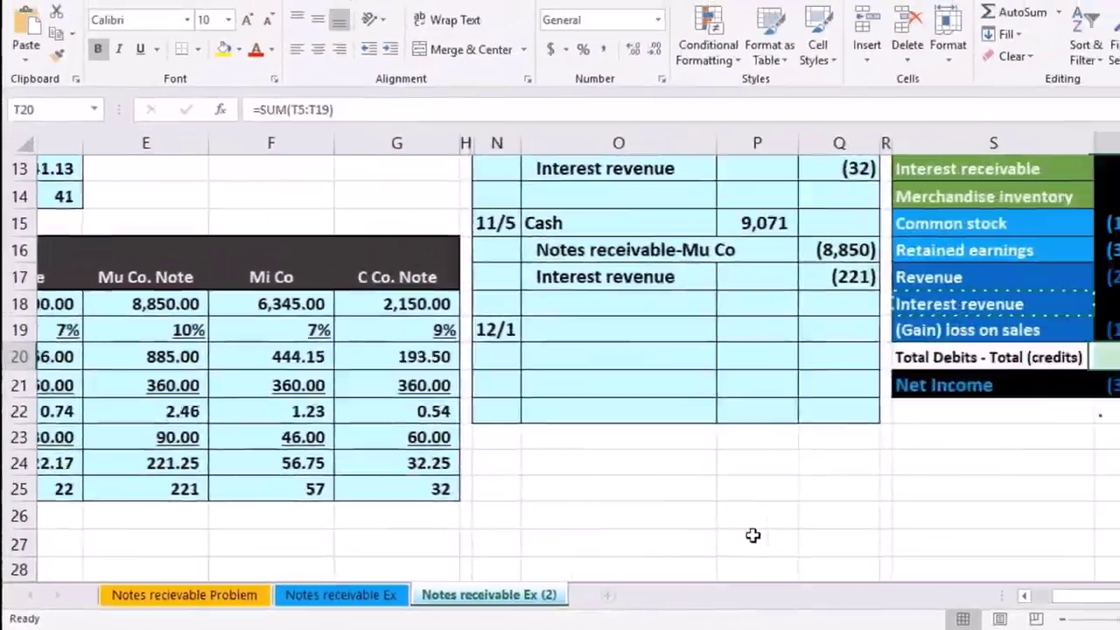
key(Right)
key(Right)
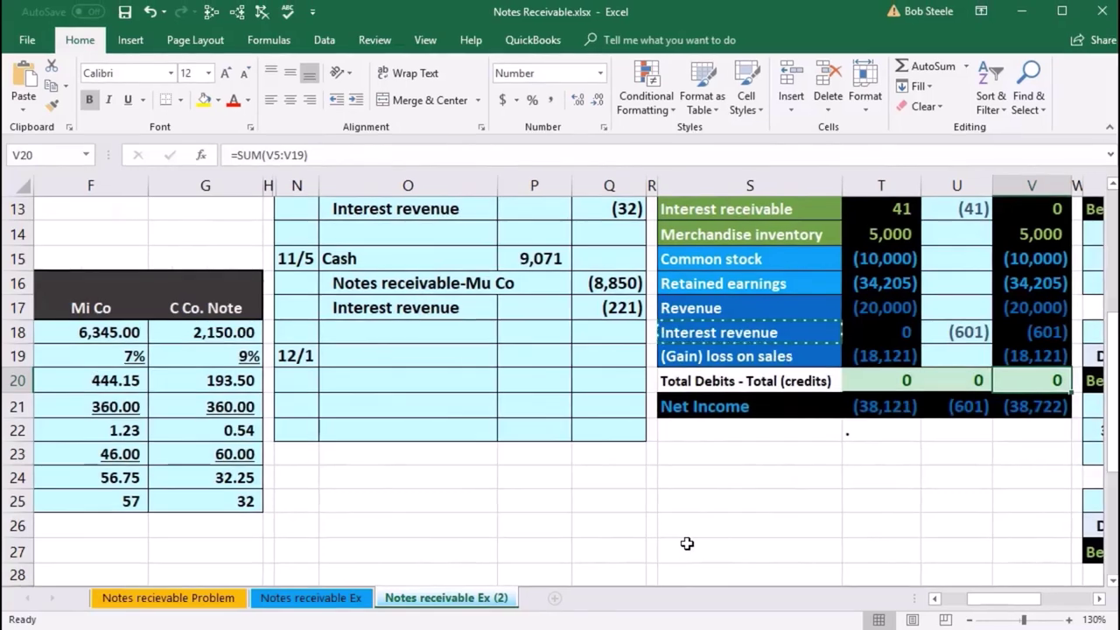
Copy the Accounts receivable name from the trial balance into O20 as values only and indent it as the credit account.
scroll(687, 544, up, 3)
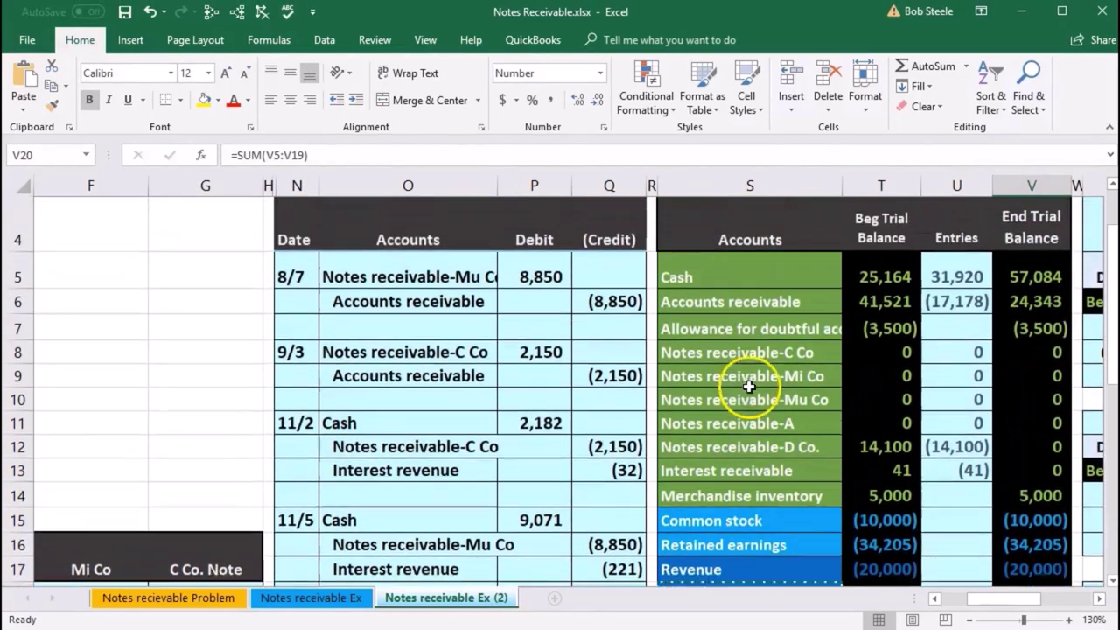
click(734, 315)
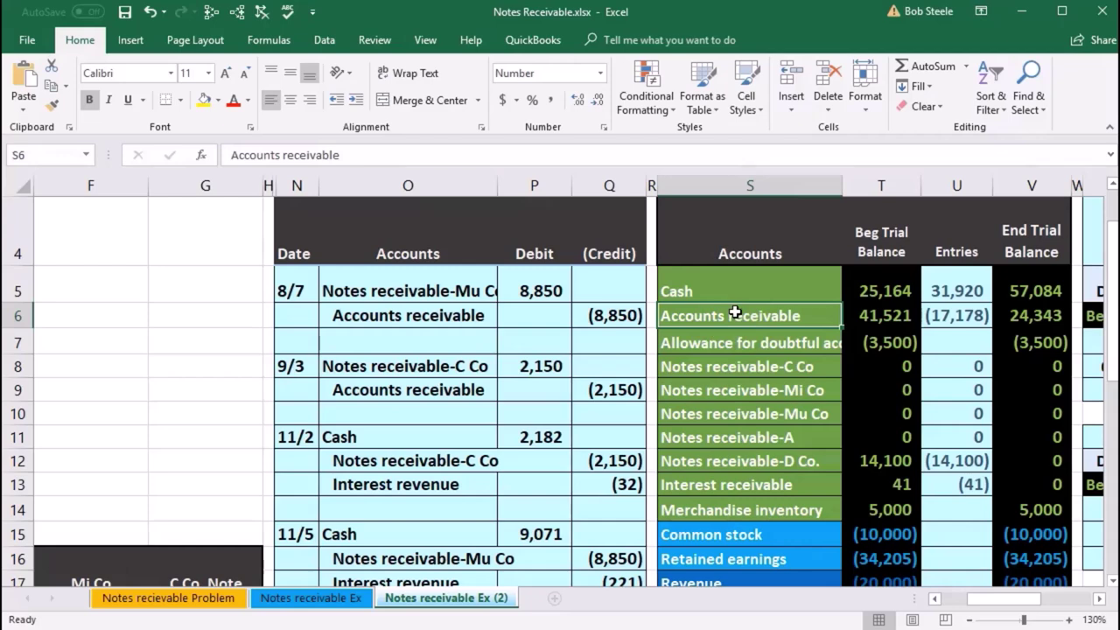
right_click(735, 313)
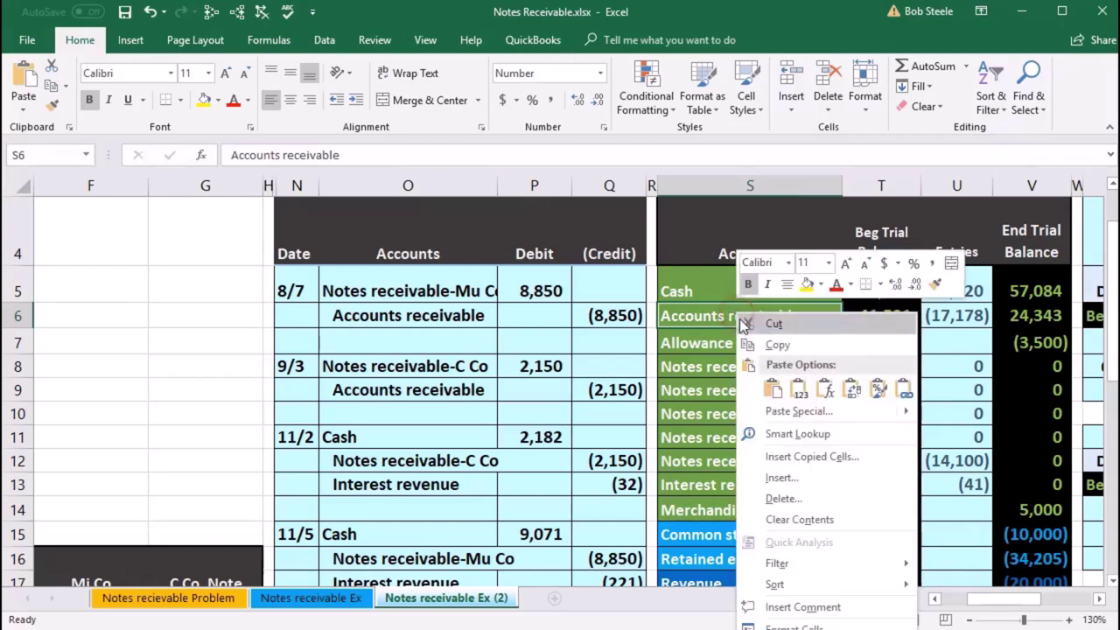
scroll(582, 441, down, 2)
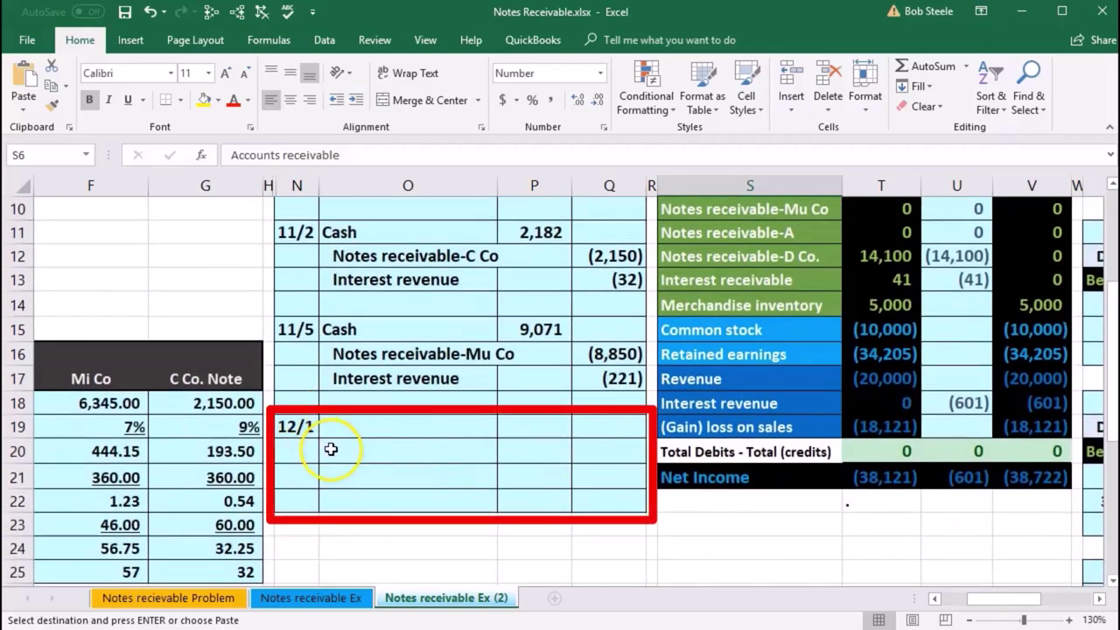
click(338, 450)
right_click(340, 451)
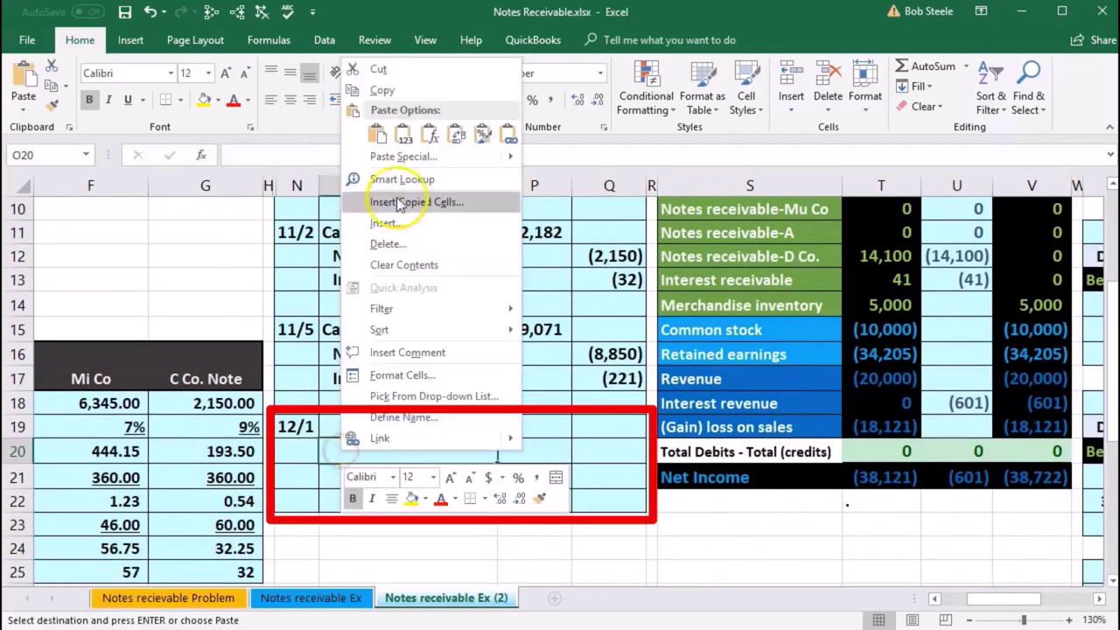
click(404, 138)
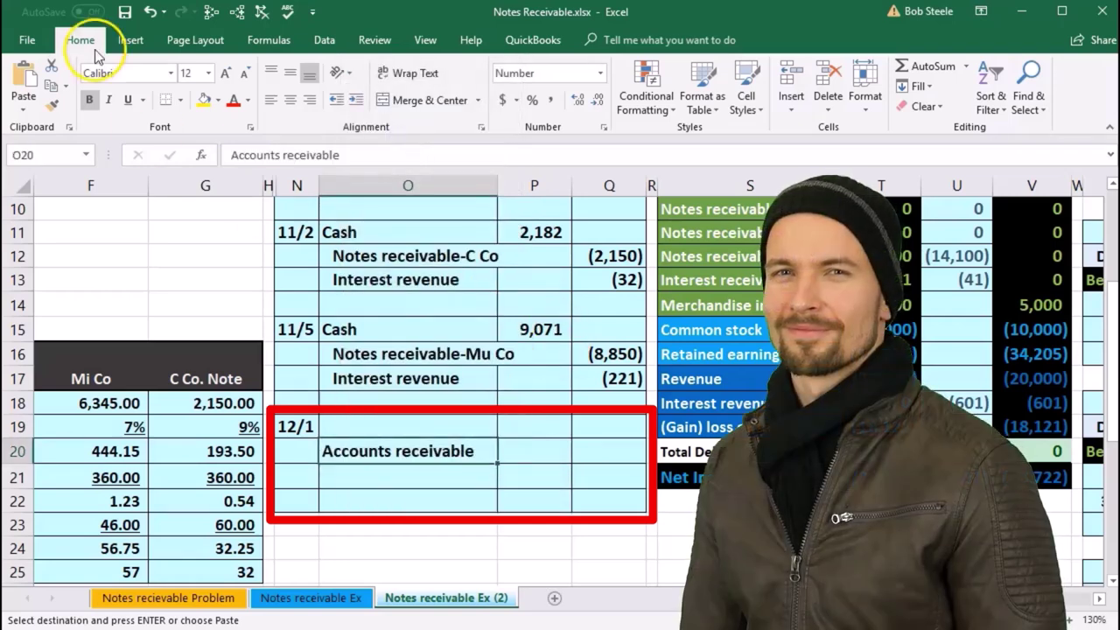
click(353, 100)
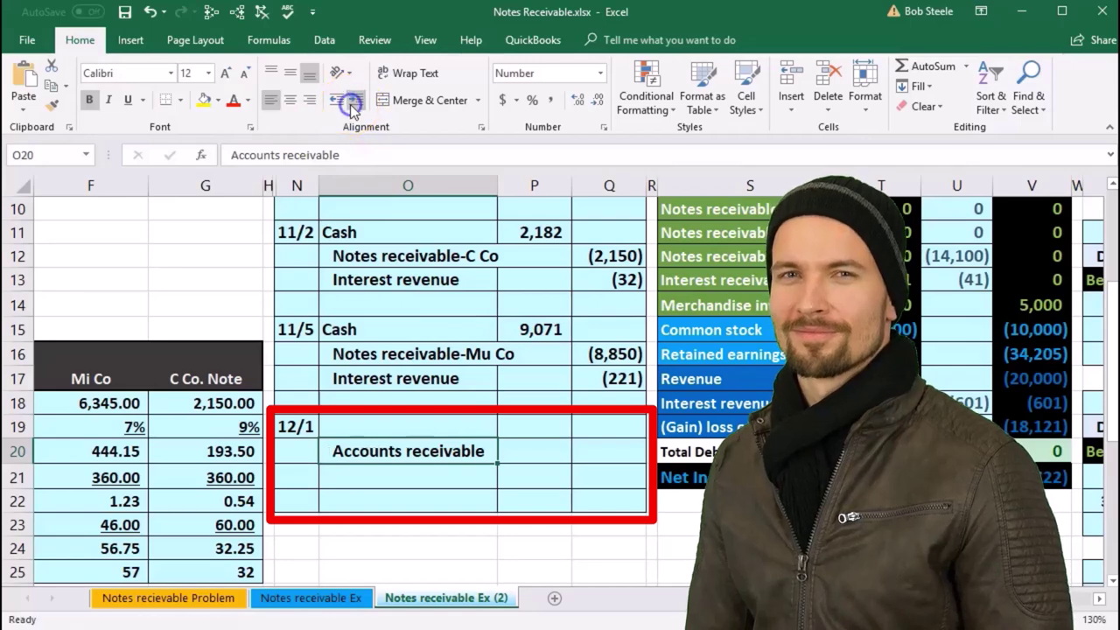
Look up P Co.'s balance in the subsidiary ledger and enter -3800 as the Accounts receivable credit in Q20.
click(597, 446)
scroll(847, 516, right, 5)
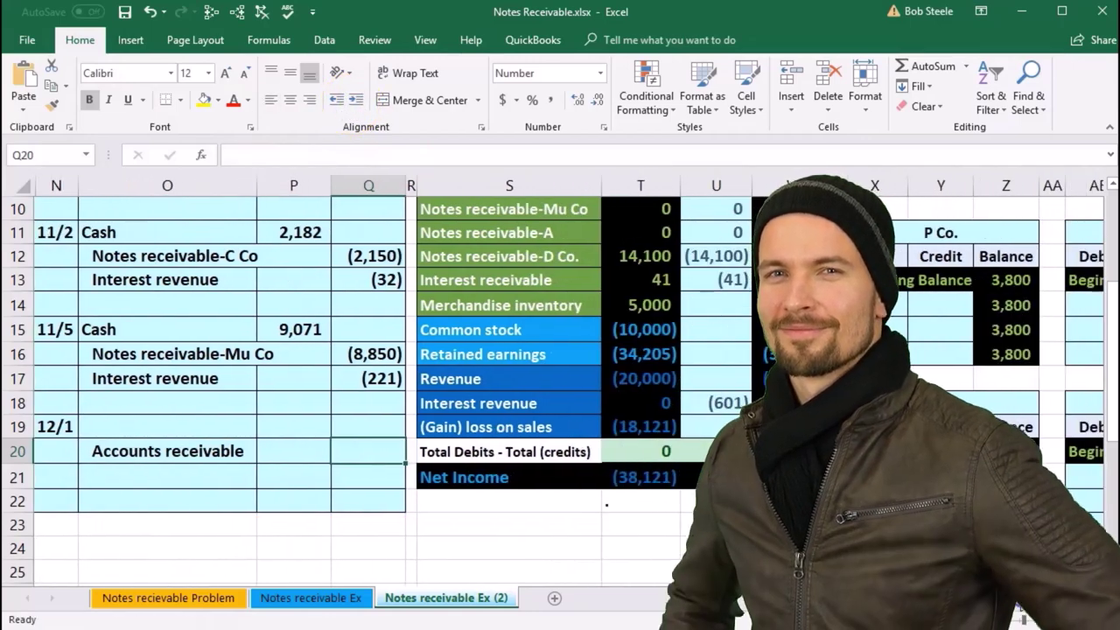
scroll(1026, 597, up, 1)
scroll(1026, 597, up, 2)
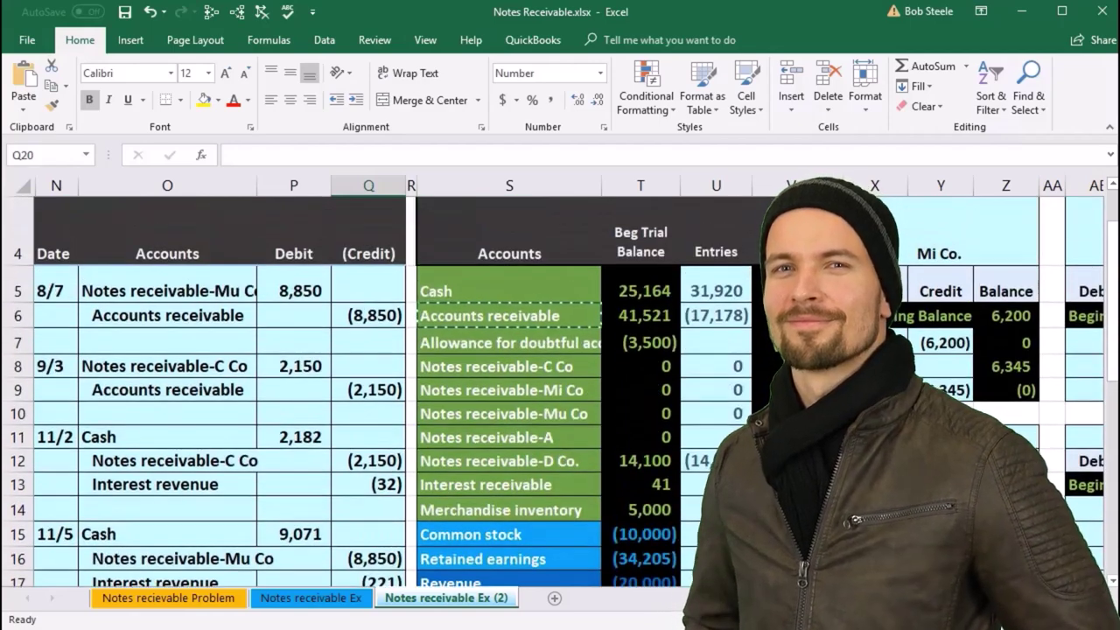
scroll(1026, 597, down, 1)
scroll(985, 442, right, 2)
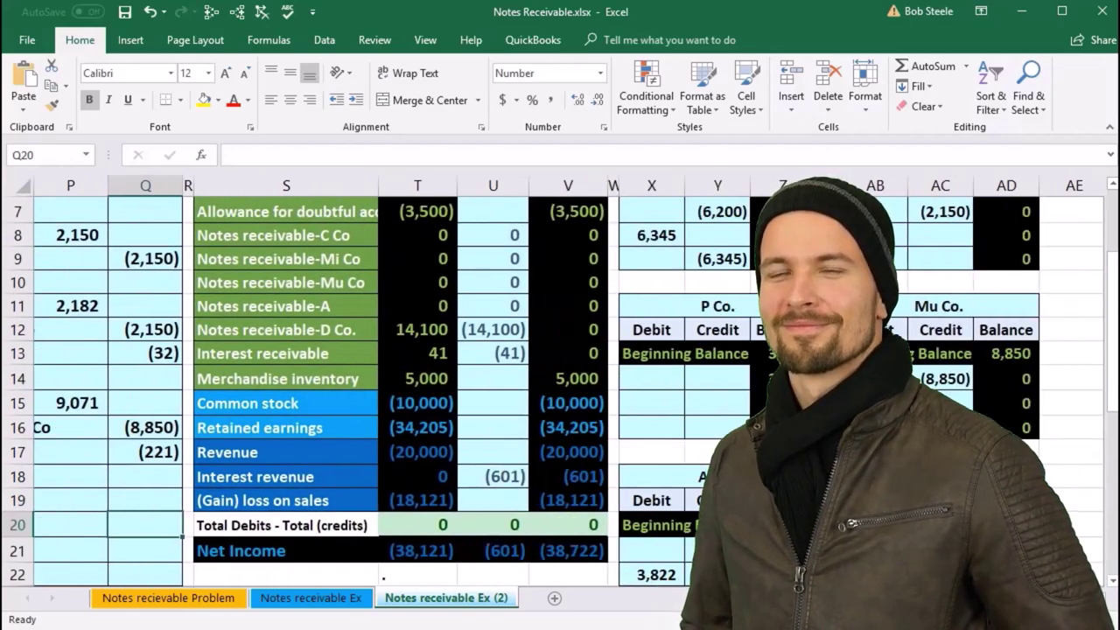
scroll(960, 350, down, 1)
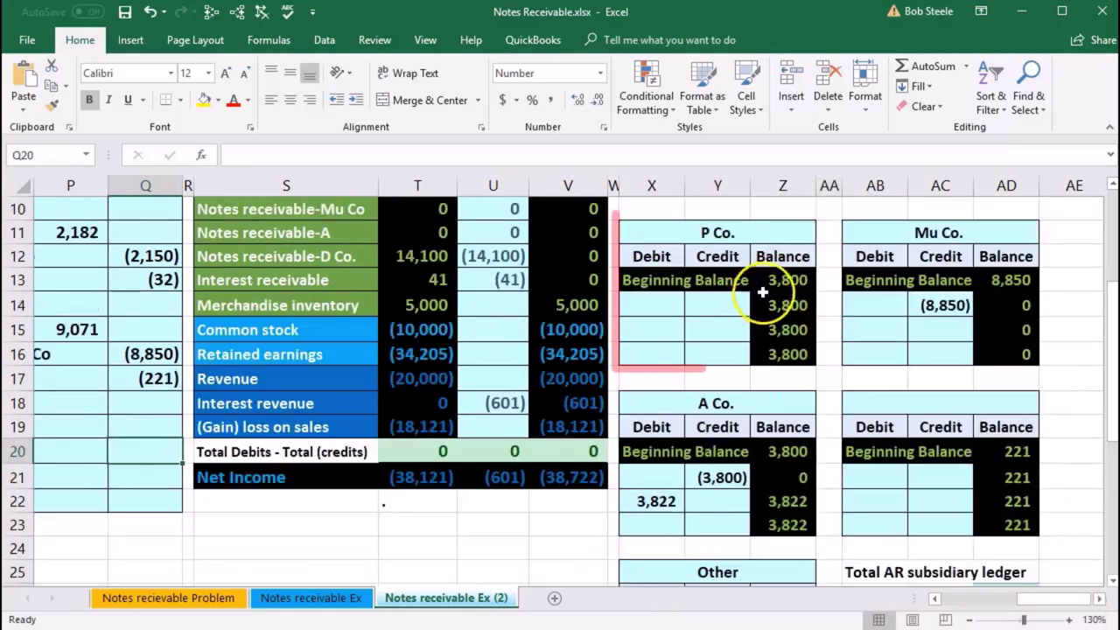
click(788, 280)
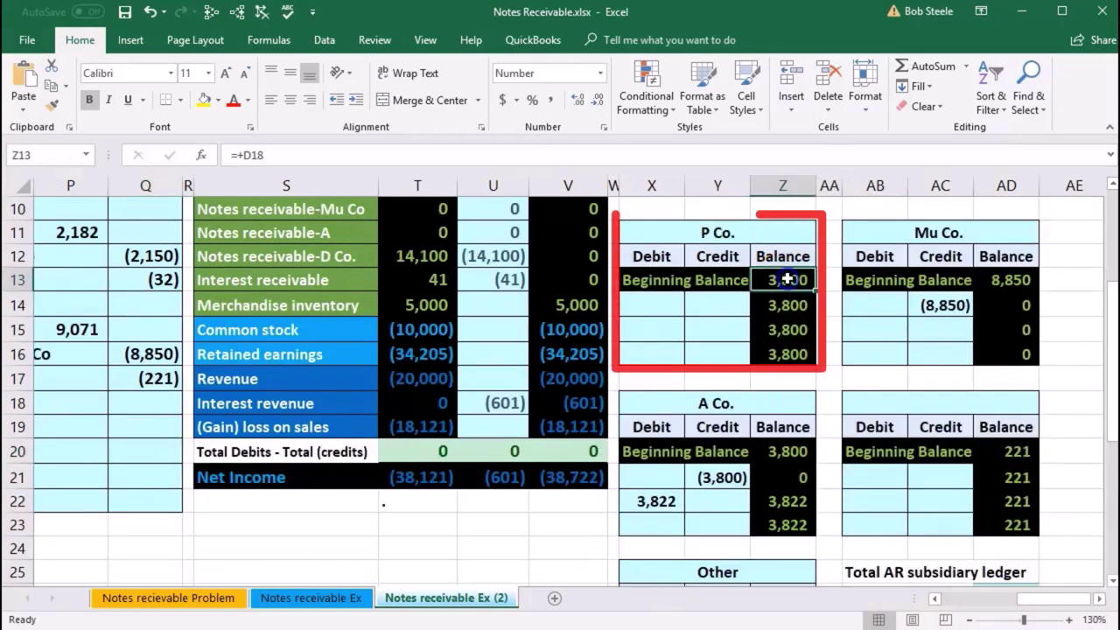
click(933, 600)
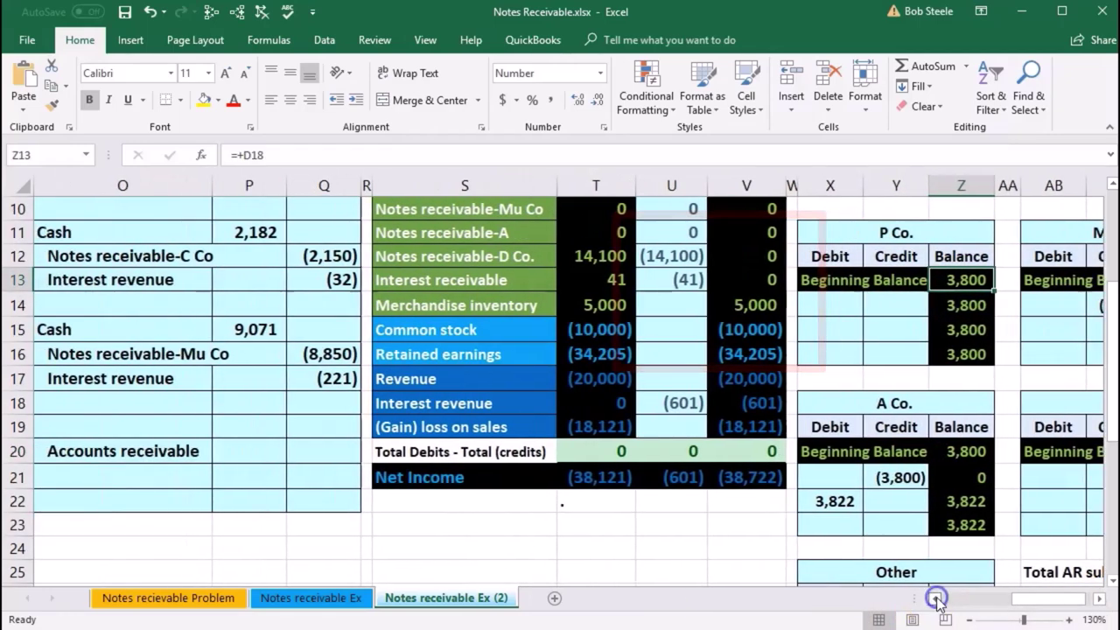
click(324, 451)
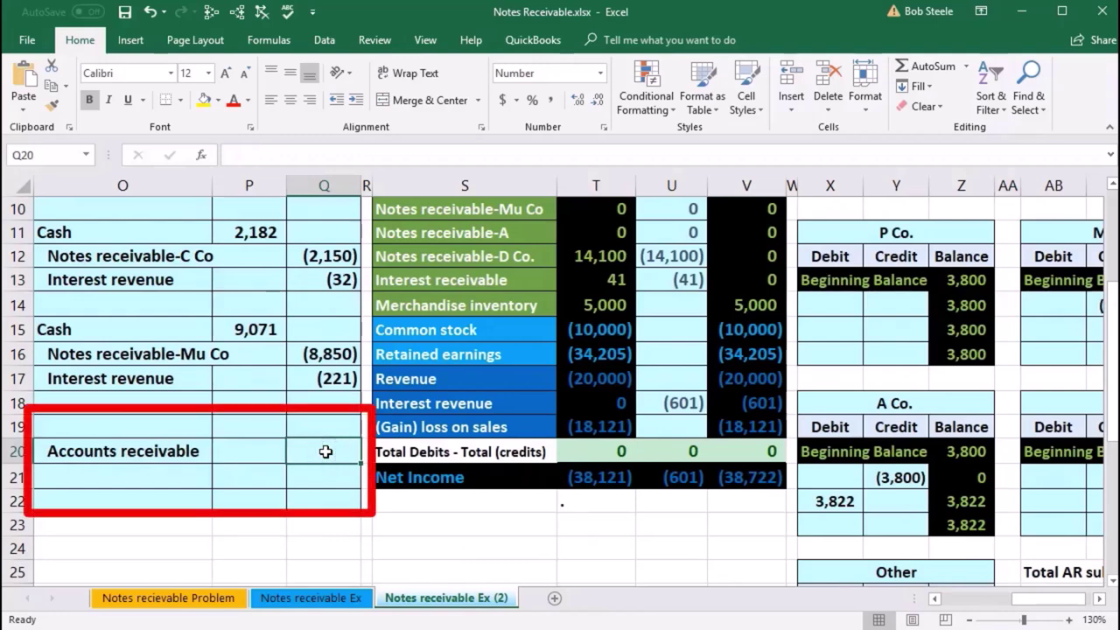
text(-3800)
key(Return)
Enter the 12/1 debit in P19 as the formula -Q20.
key(Left)
key(Up)
key(Up)
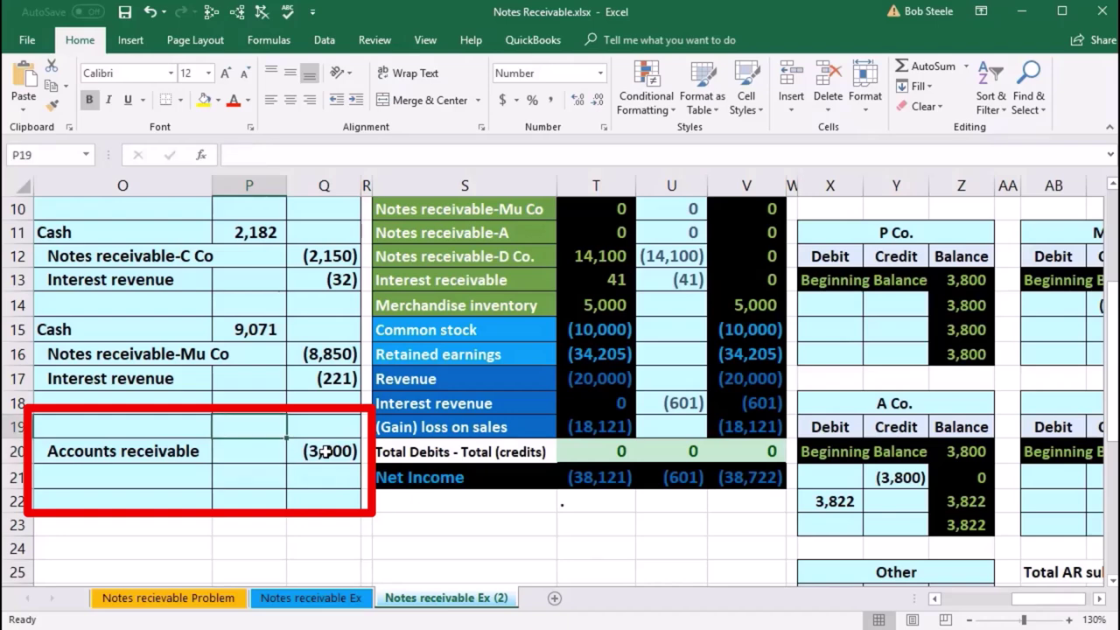
text(-)
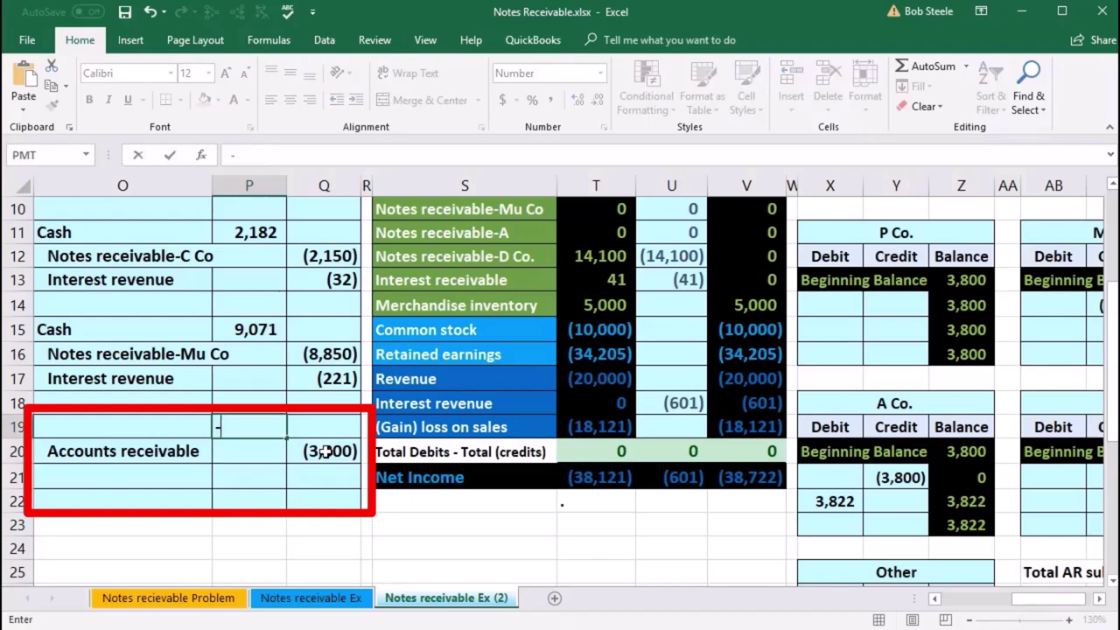
click(325, 452)
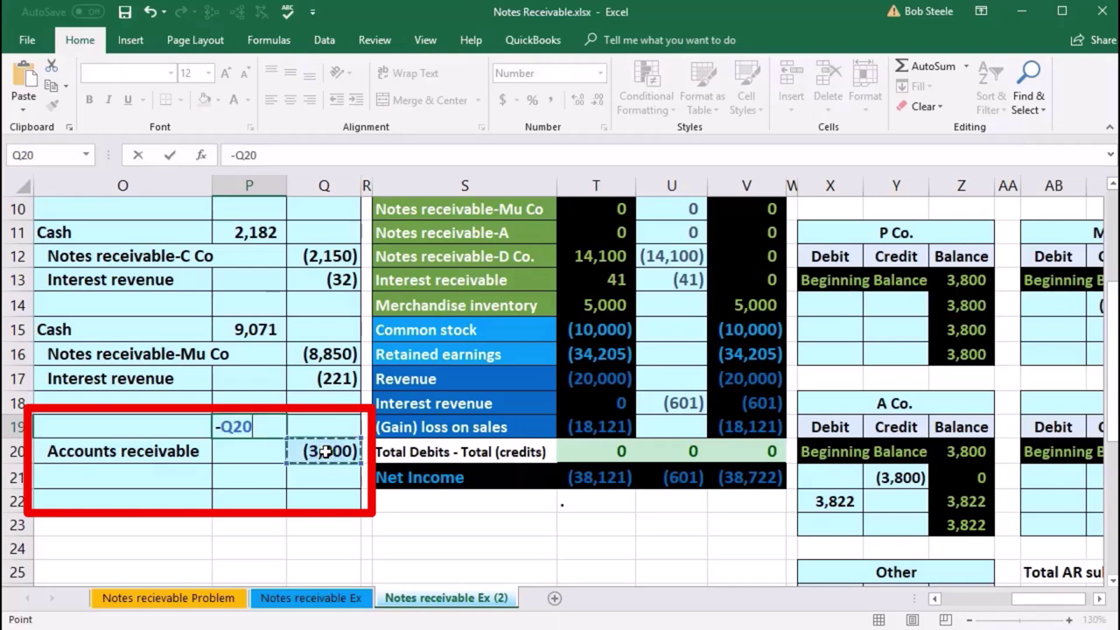
key(Return)
Copy the Allowance for doubtful accounts name from the trial balance into O19 as values only for the 12/1 debit account.
key(Left)
key(Left)
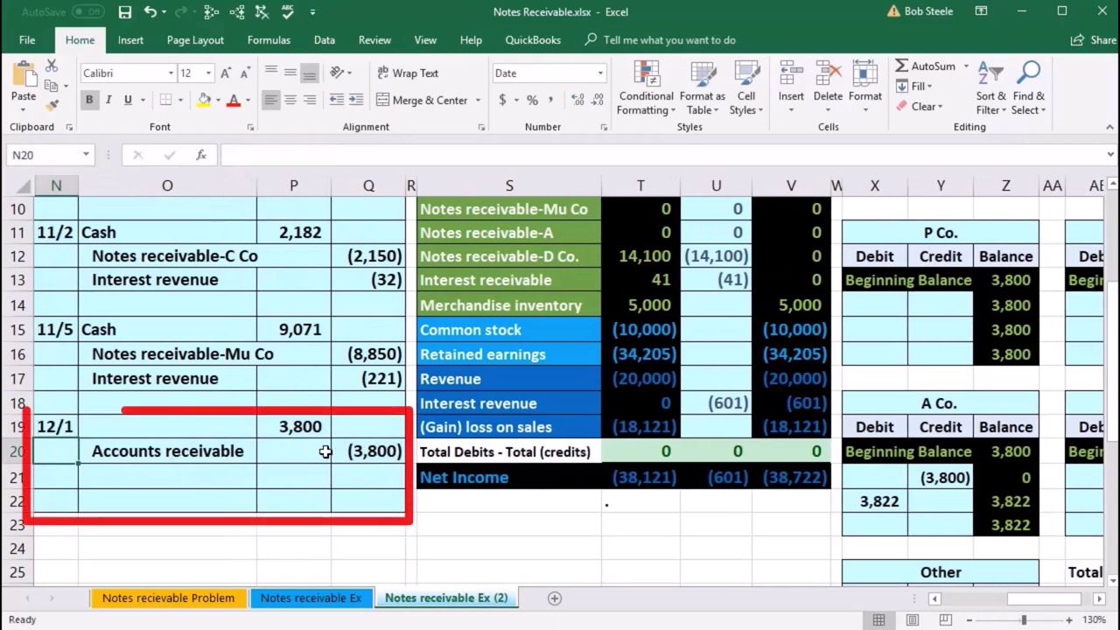
click(206, 426)
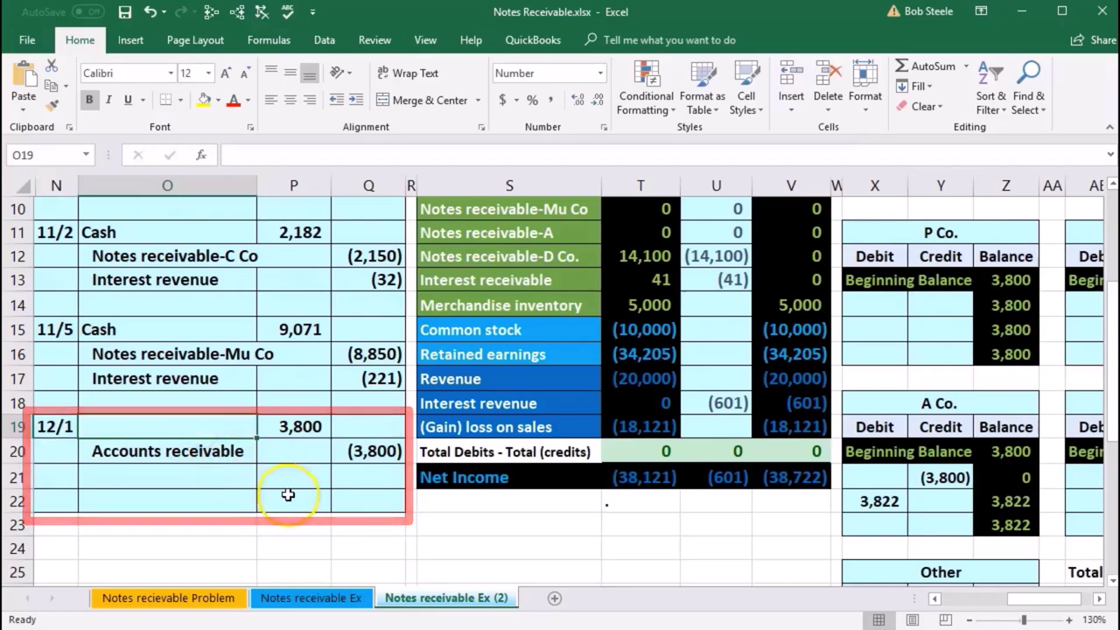
scroll(289, 495, up, 2)
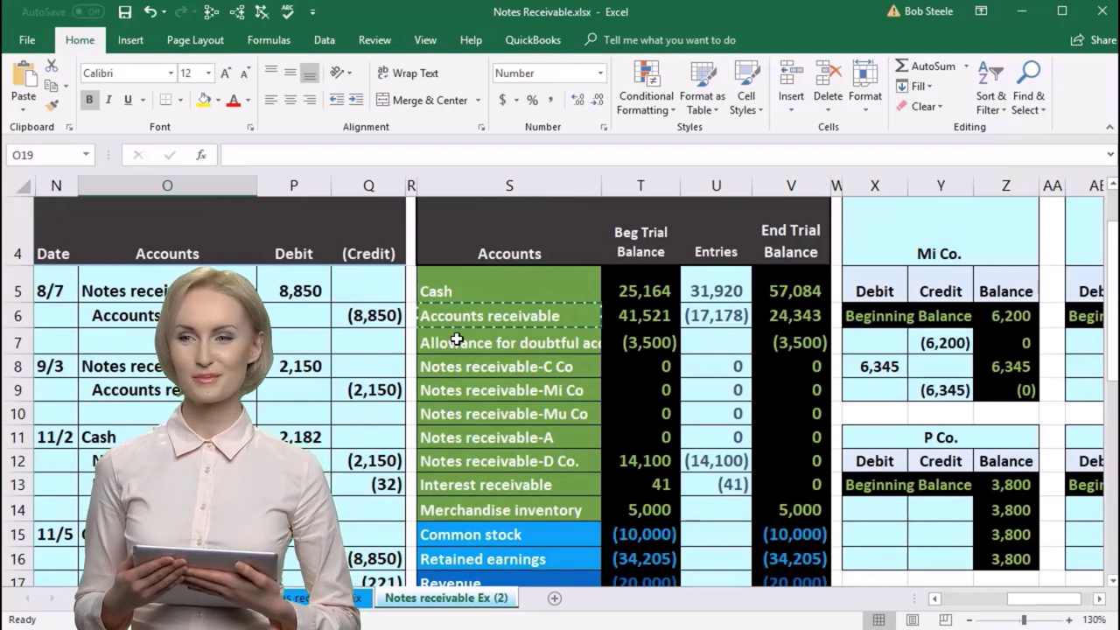
click(565, 343)
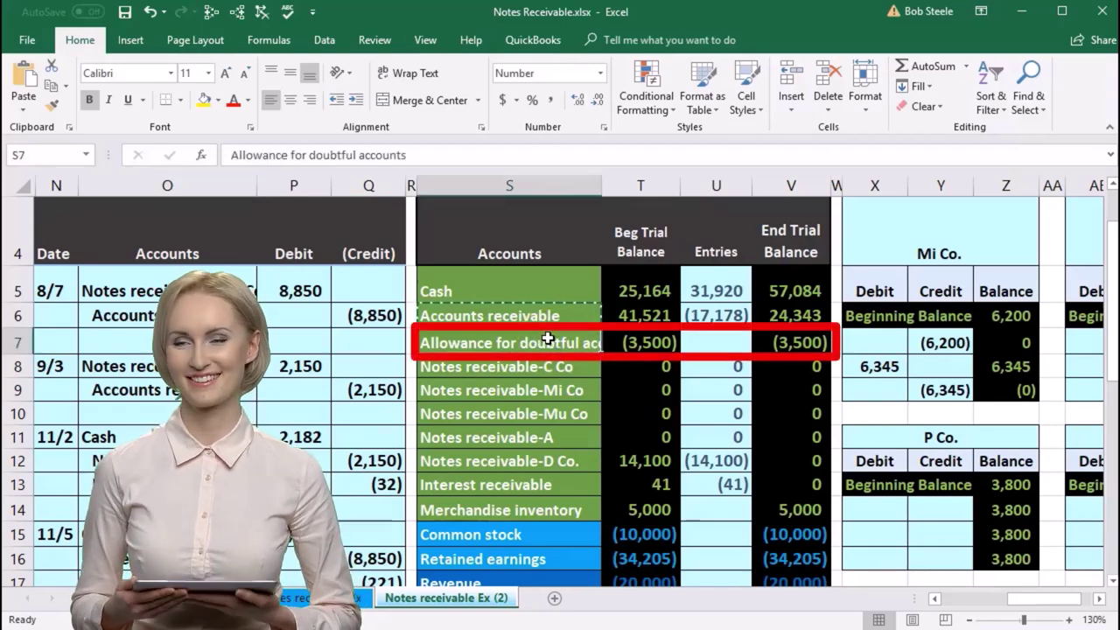
right_click(548, 339)
click(564, 366)
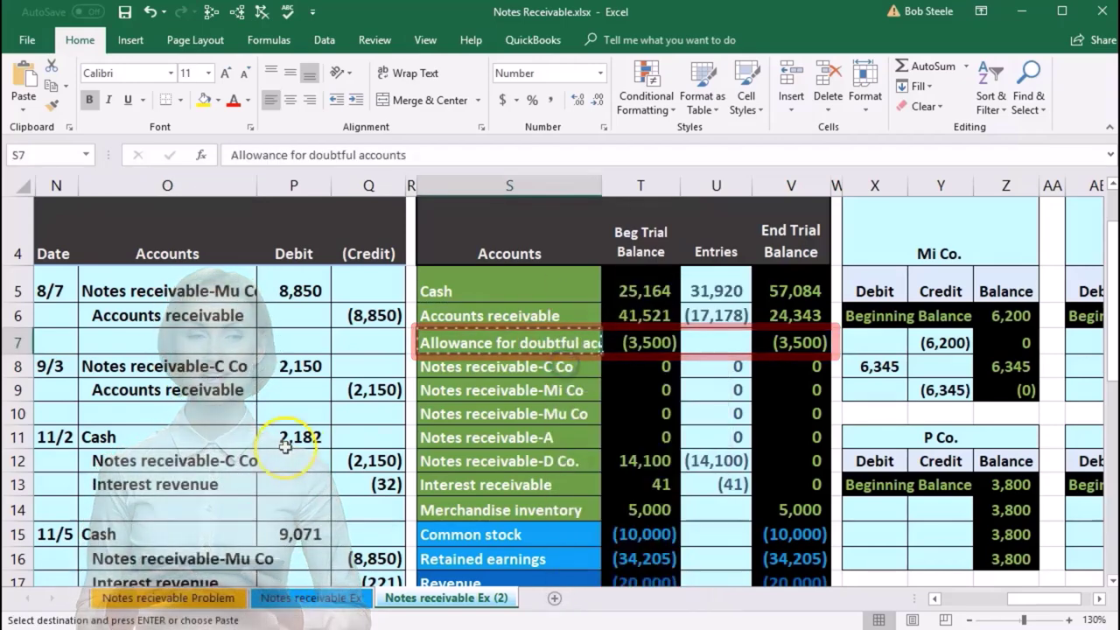
scroll(285, 446, down, 2)
click(162, 424)
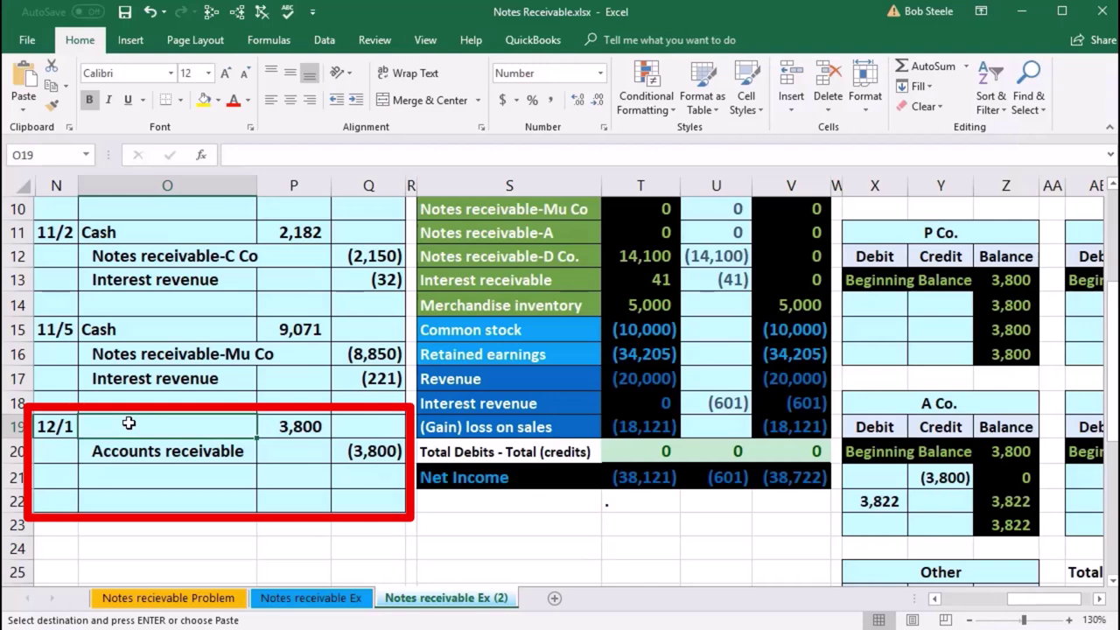
right_click(129, 425)
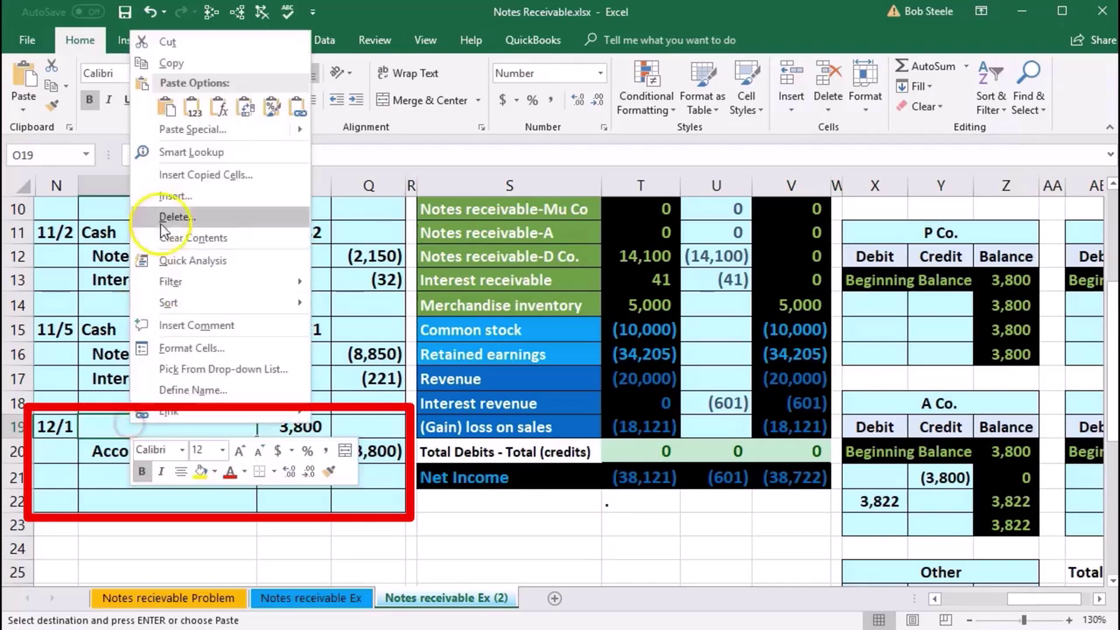
click(194, 108)
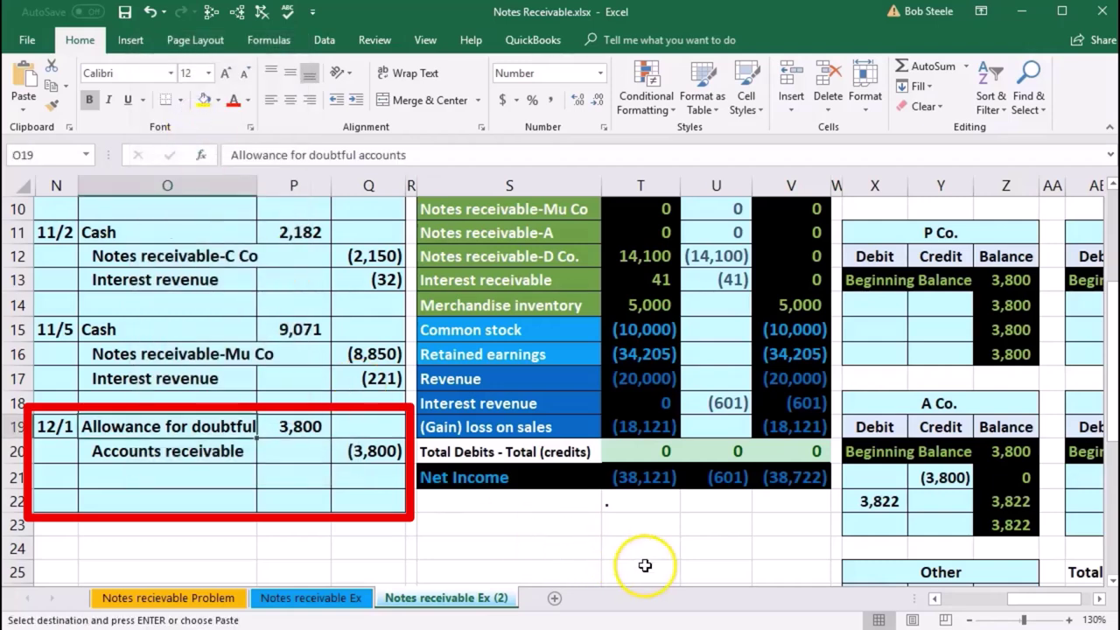
Post the 12/1 debit to Allowance for doubtful accounts in U7 with the formula =P19 and check the account's ending balance.
drag(222, 426, 297, 426)
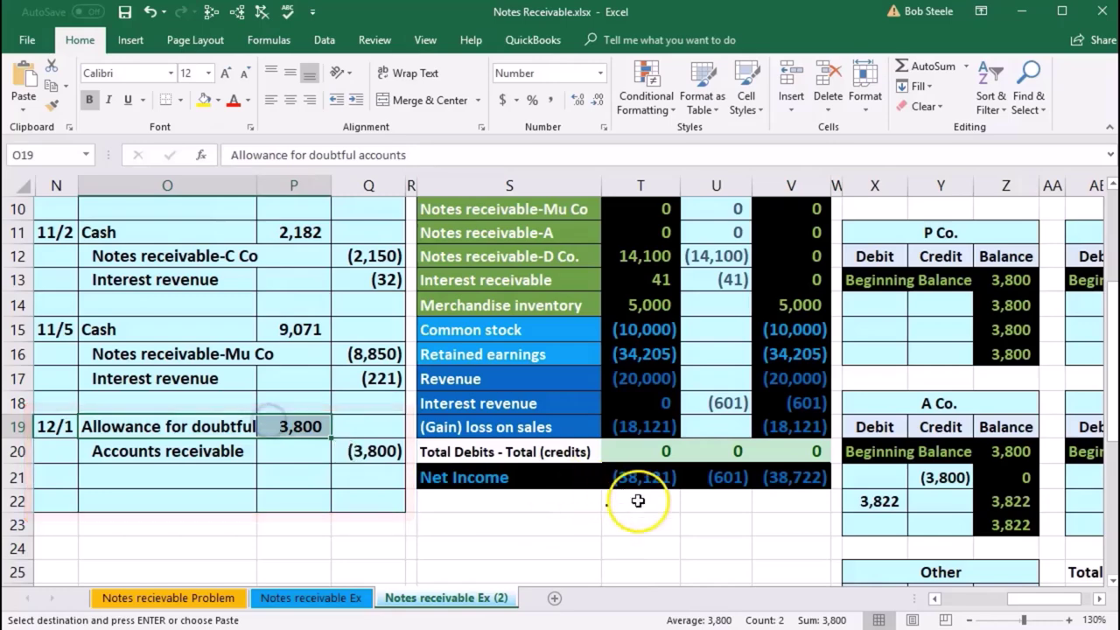
scroll(640, 500, up, 2)
drag(557, 346, 649, 348)
click(698, 335)
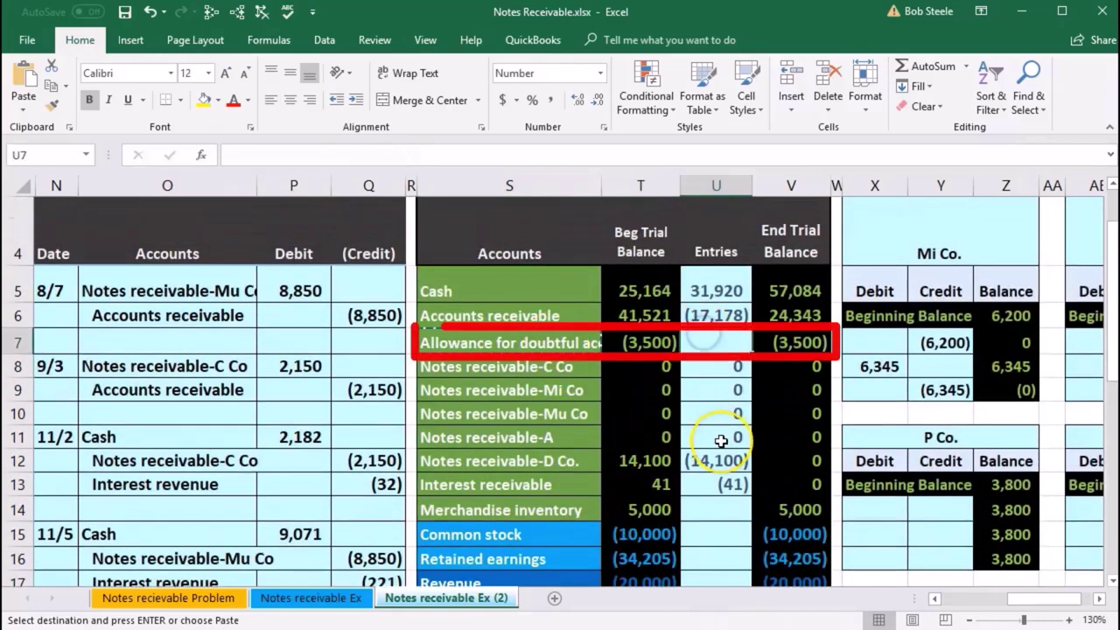
text(=)
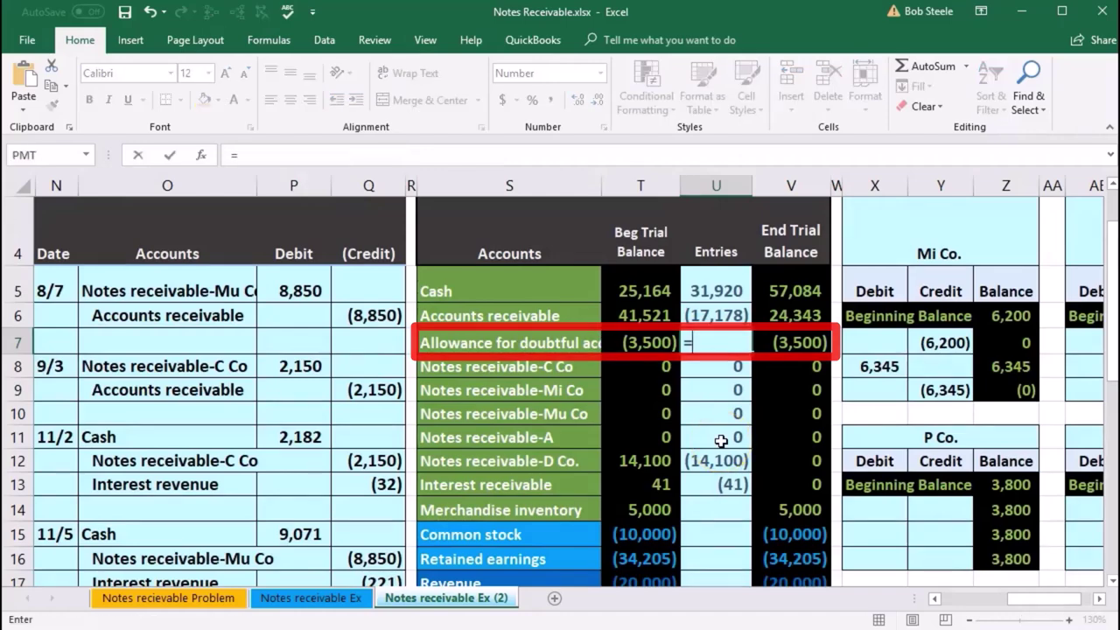
scroll(721, 440, down, 2)
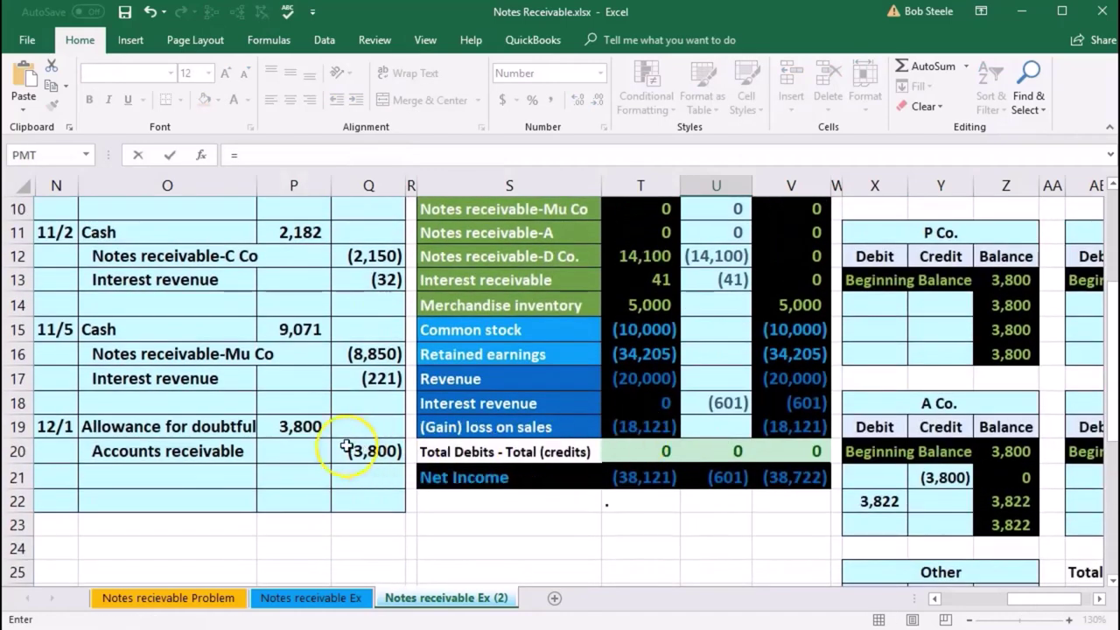
click(300, 428)
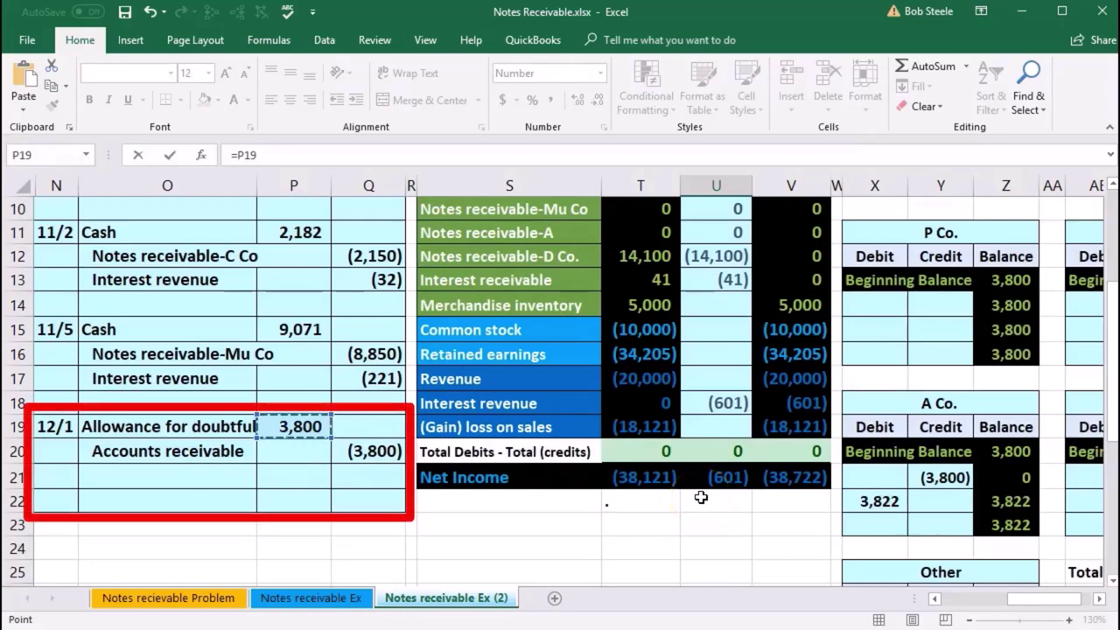
key(Return)
scroll(701, 497, up, 2)
mouse_move(750, 412)
mouse_down()
mouse_move(662, 408)
mouse_move(763, 420)
mouse_up()
click(809, 400)
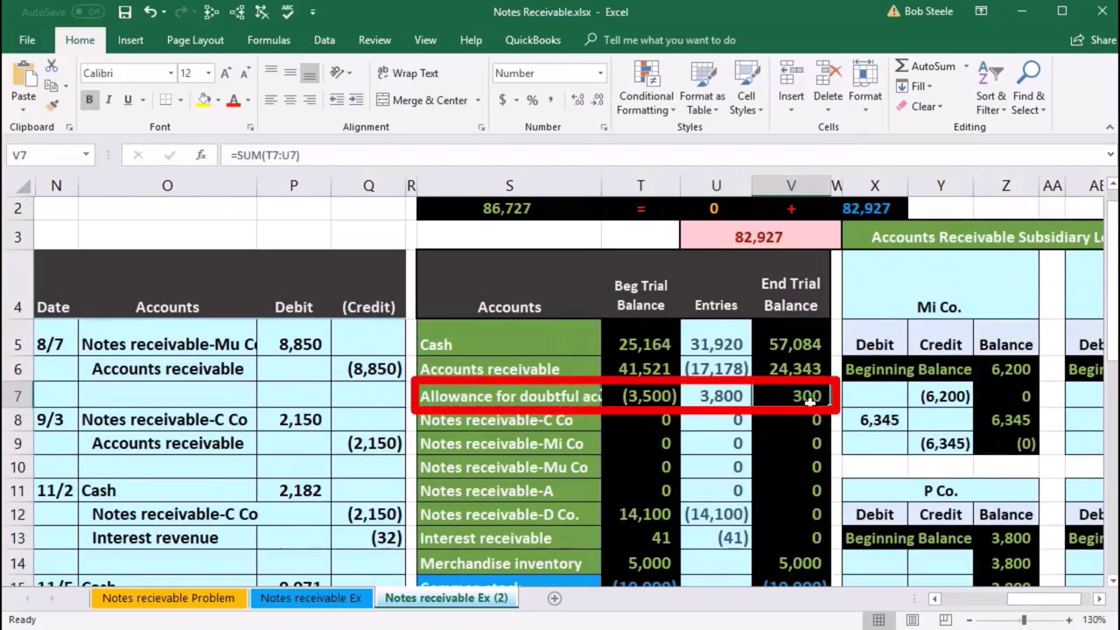
click(749, 423)
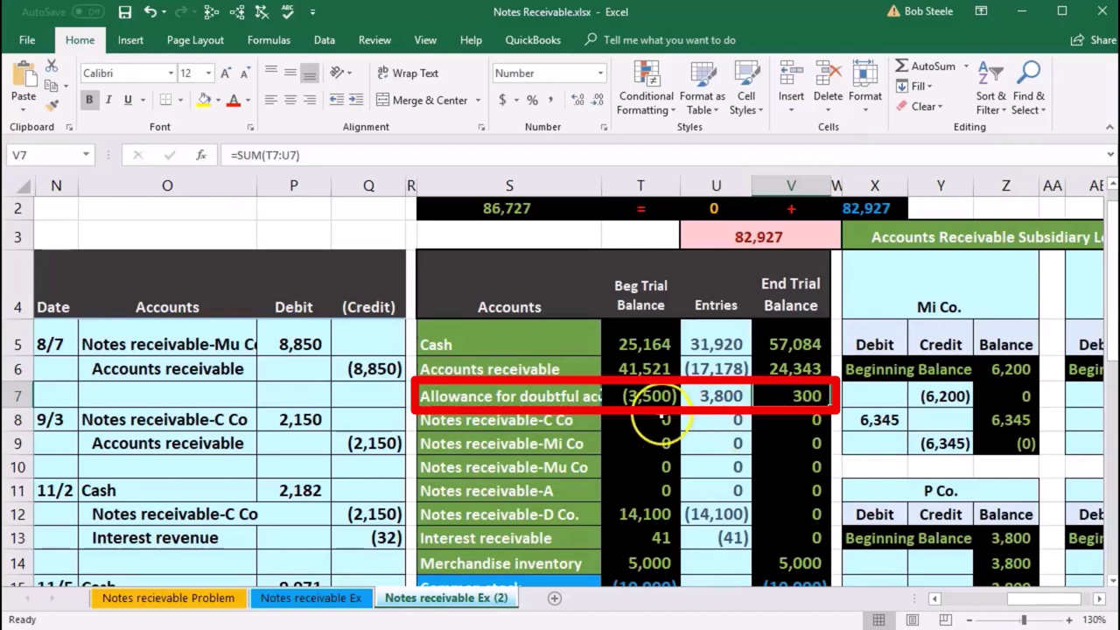
Add +Q20 to the Accounts receivable entries formula in U6 to post the 12/1 credit.
click(715, 369)
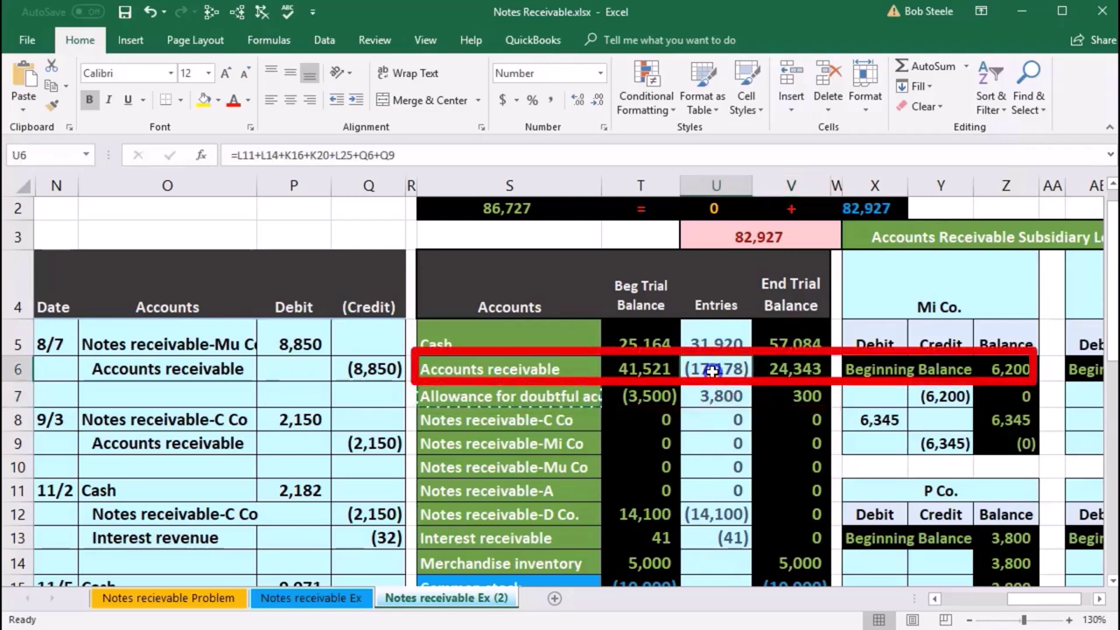
double_click(716, 369)
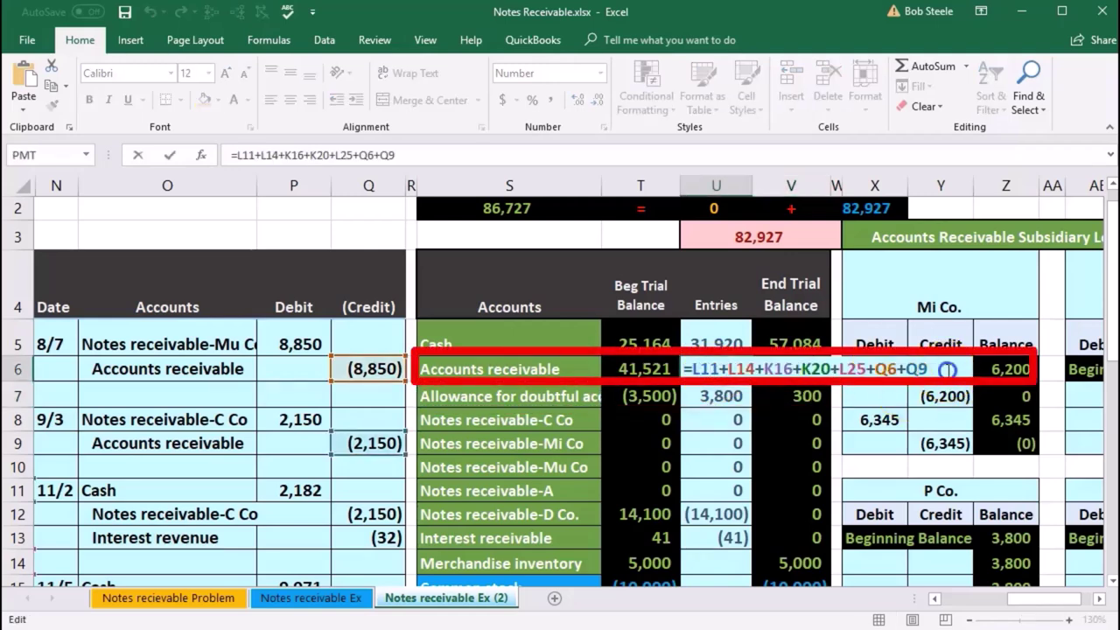
text(+)
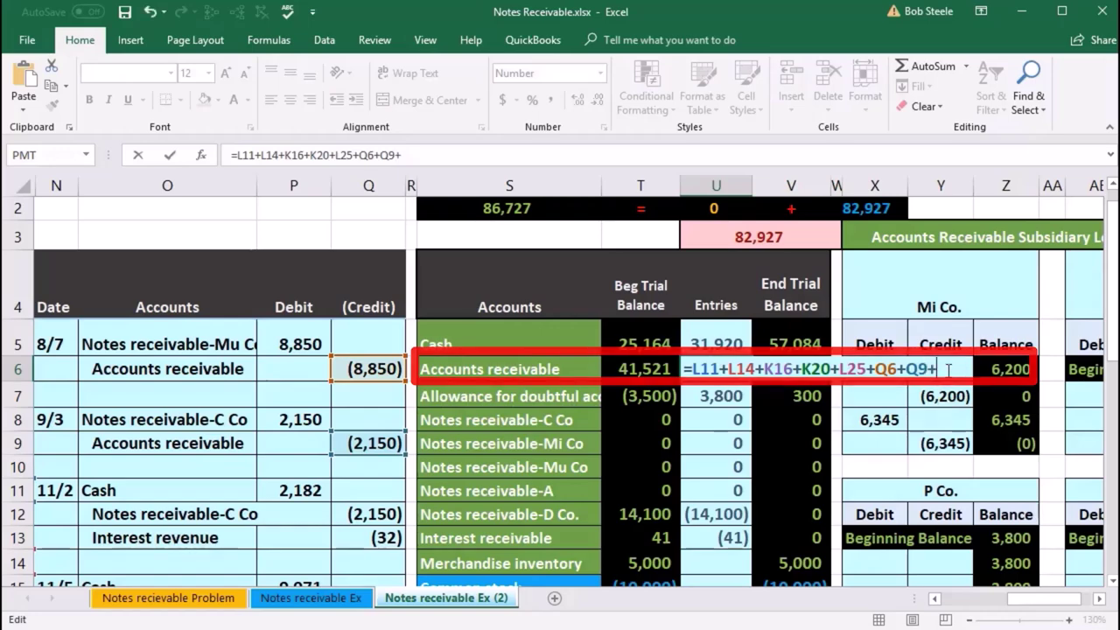
scroll(613, 420, down, 2)
scroll(622, 421, down, 1)
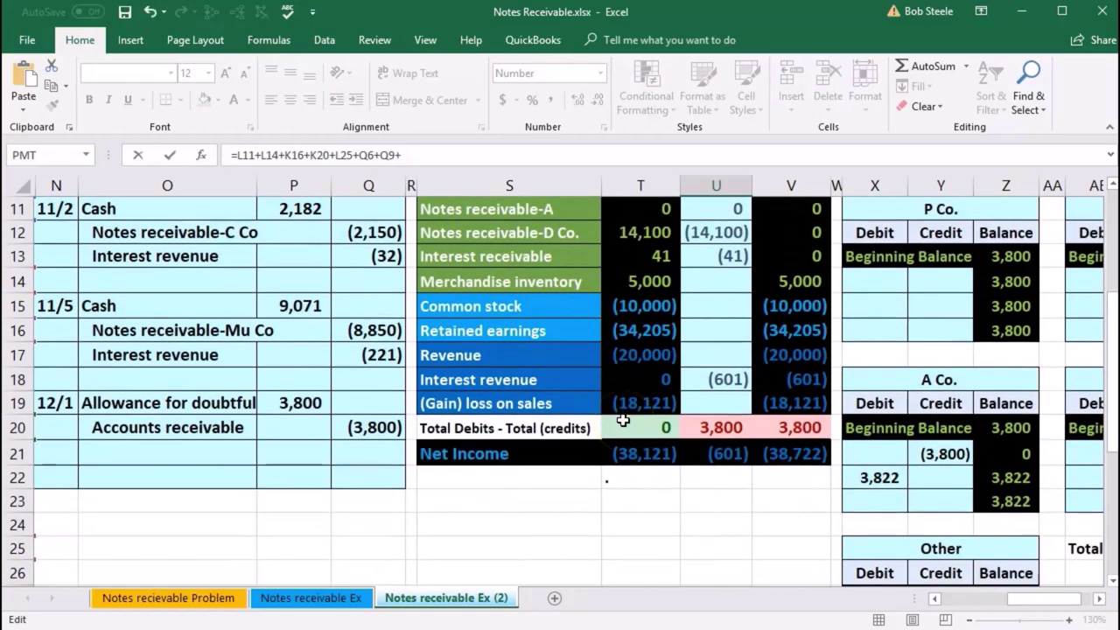
click(385, 427)
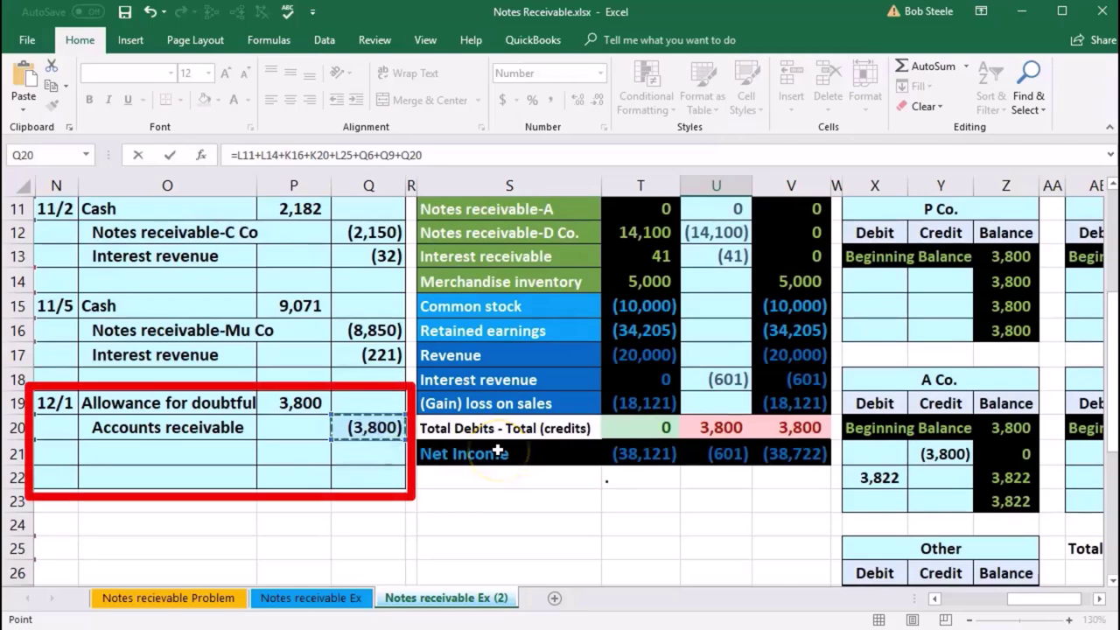
key(Return)
Examine the ending balances of Accounts receivable and the allowance, the debit-credit totals, and the net income effect in the trial balance.
scroll(497, 450, up, 1)
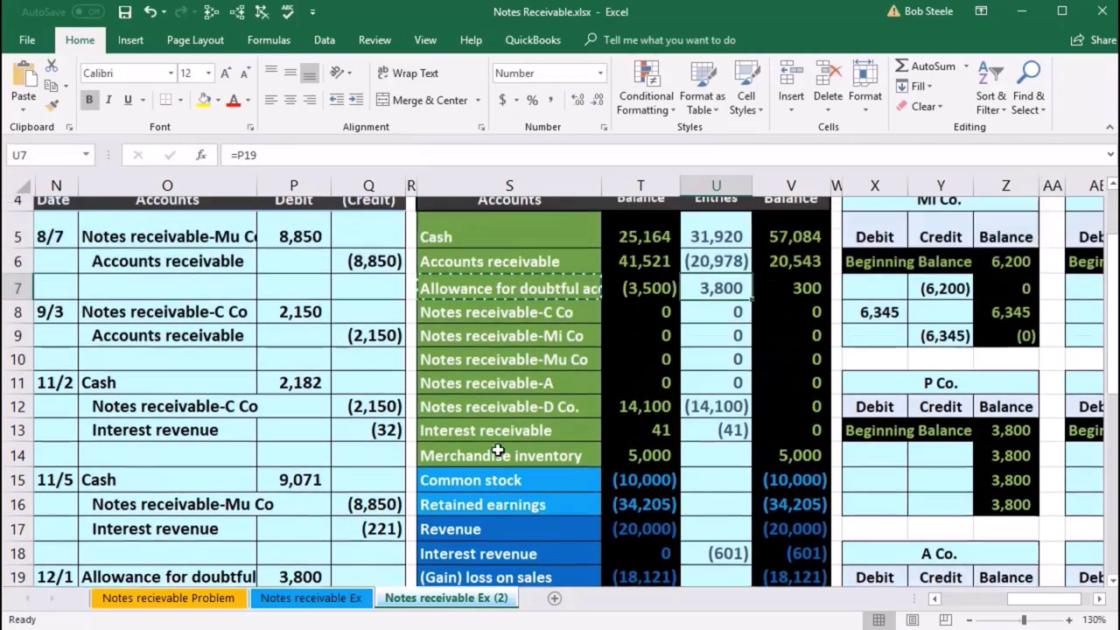
click(782, 317)
scroll(797, 439, down, 2)
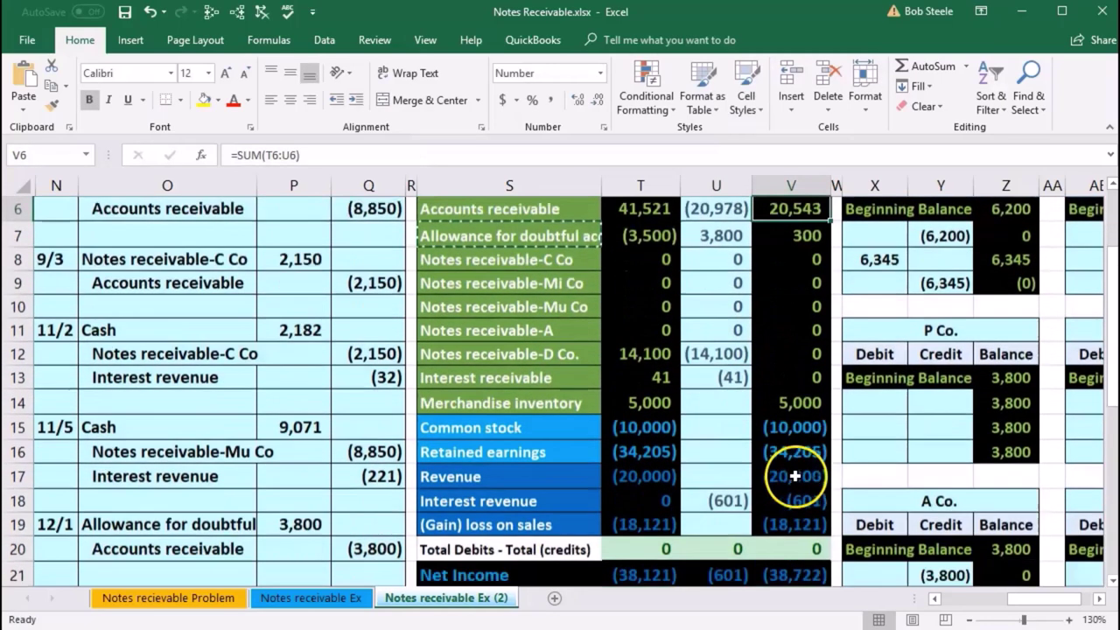
click(804, 452)
scroll(801, 468, up, 1)
scroll(801, 468, up, 3)
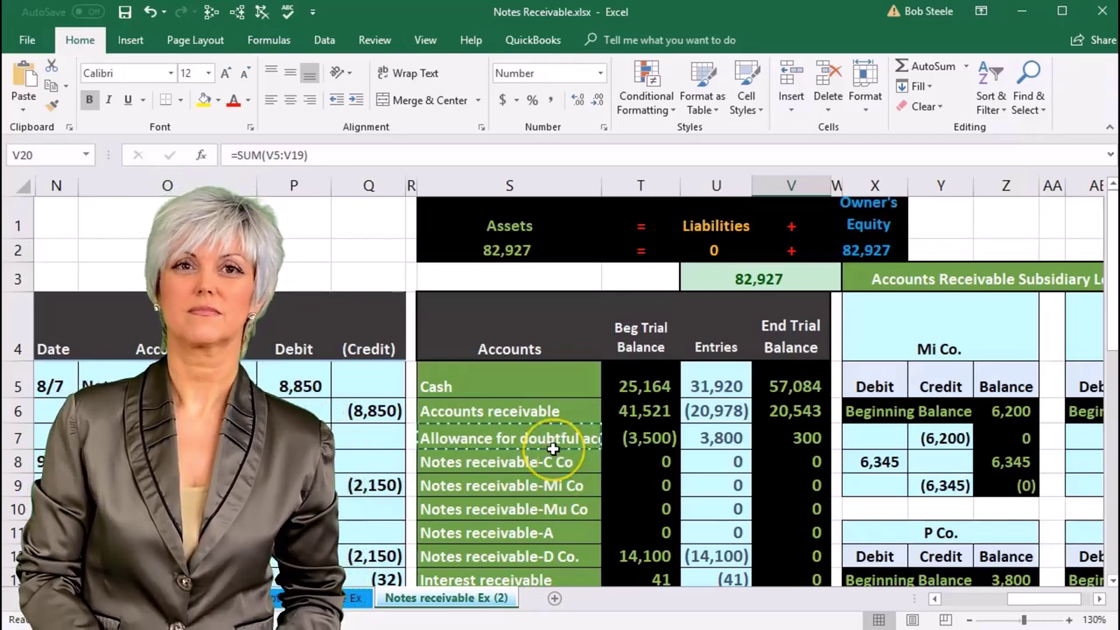
click(658, 436)
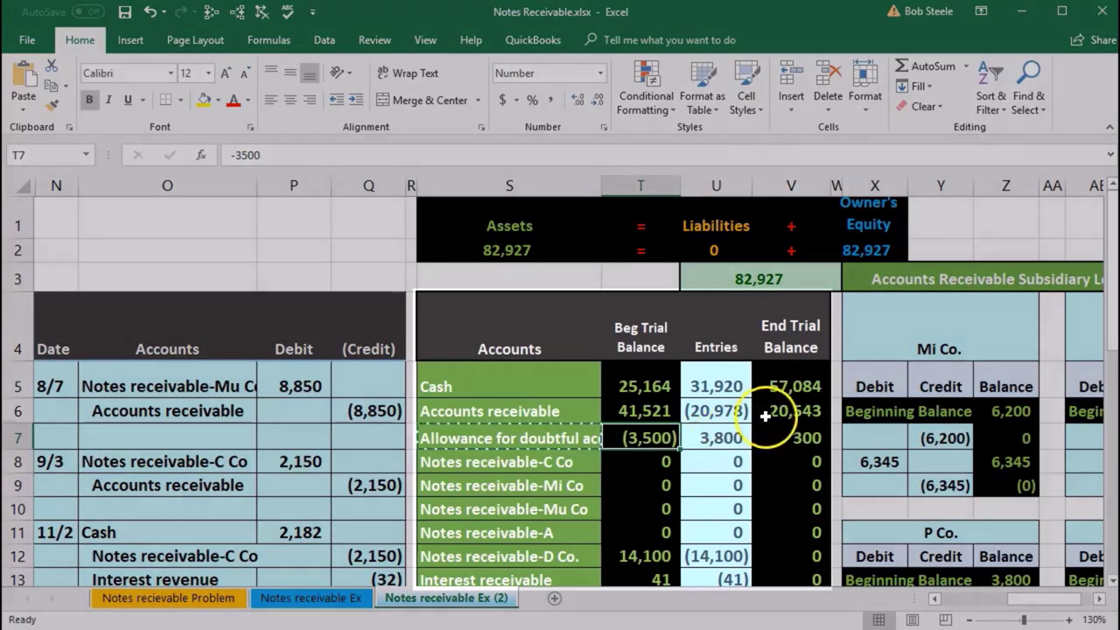
click(765, 418)
click(650, 440)
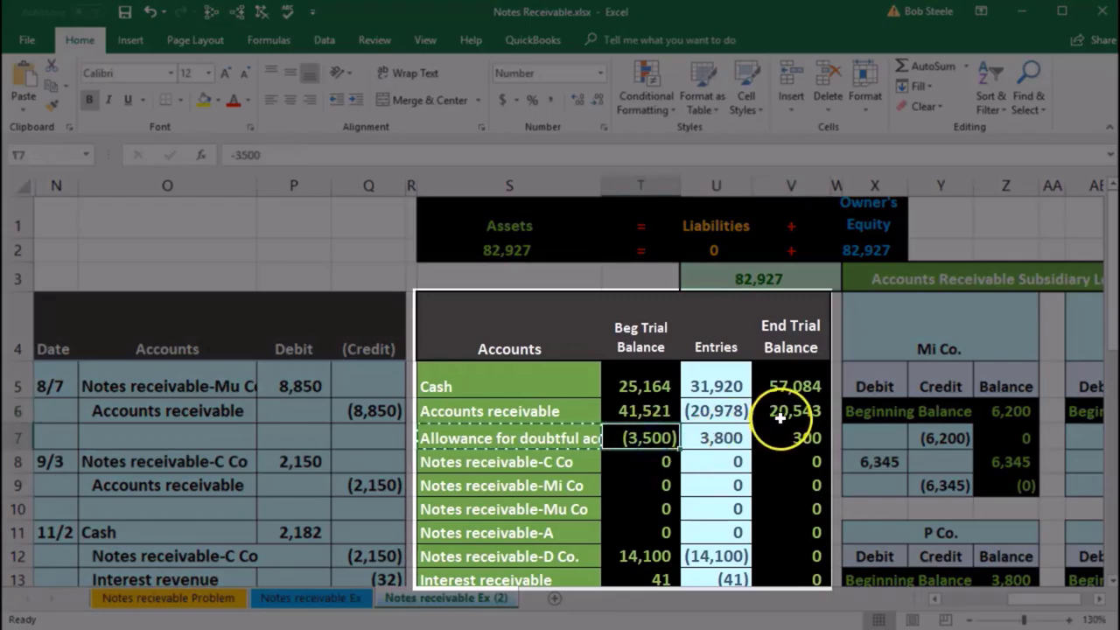
click(779, 418)
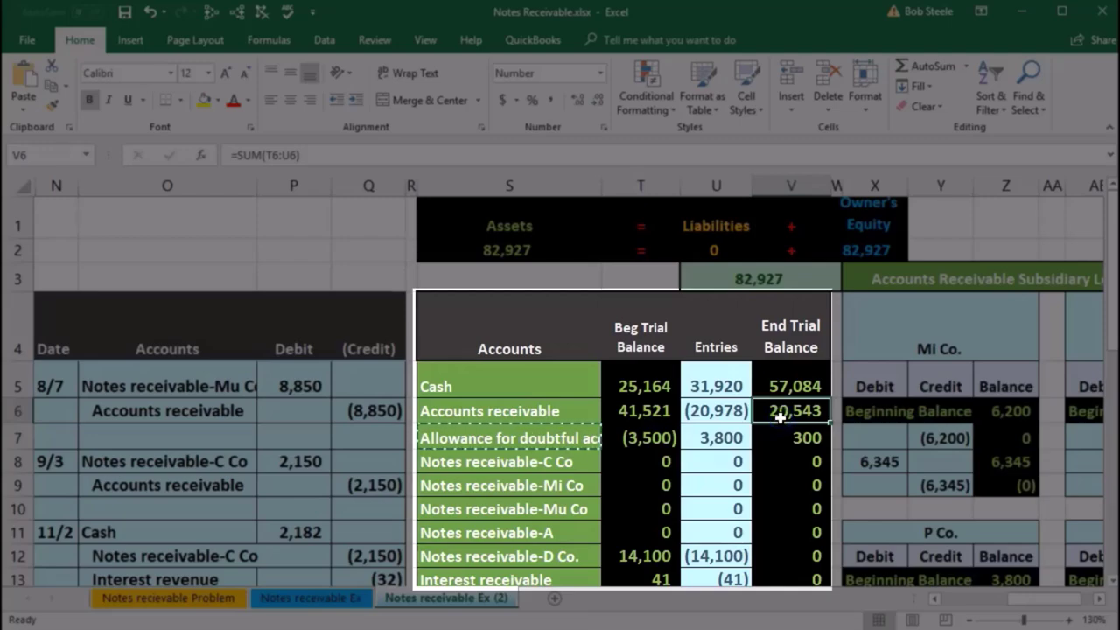
click(786, 435)
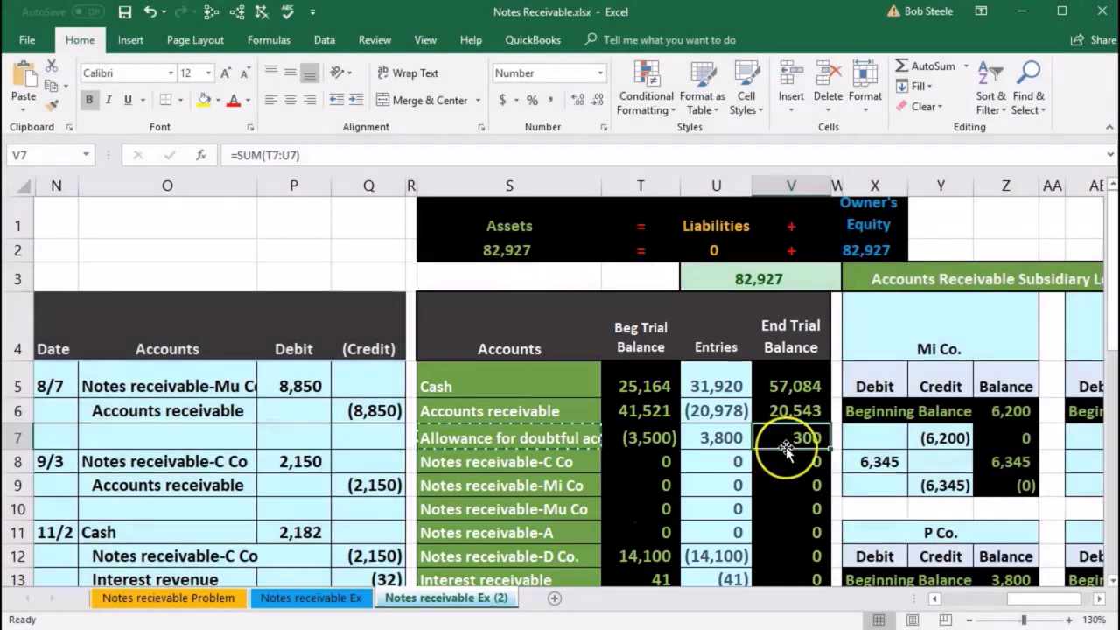
scroll(786, 437, down, 3)
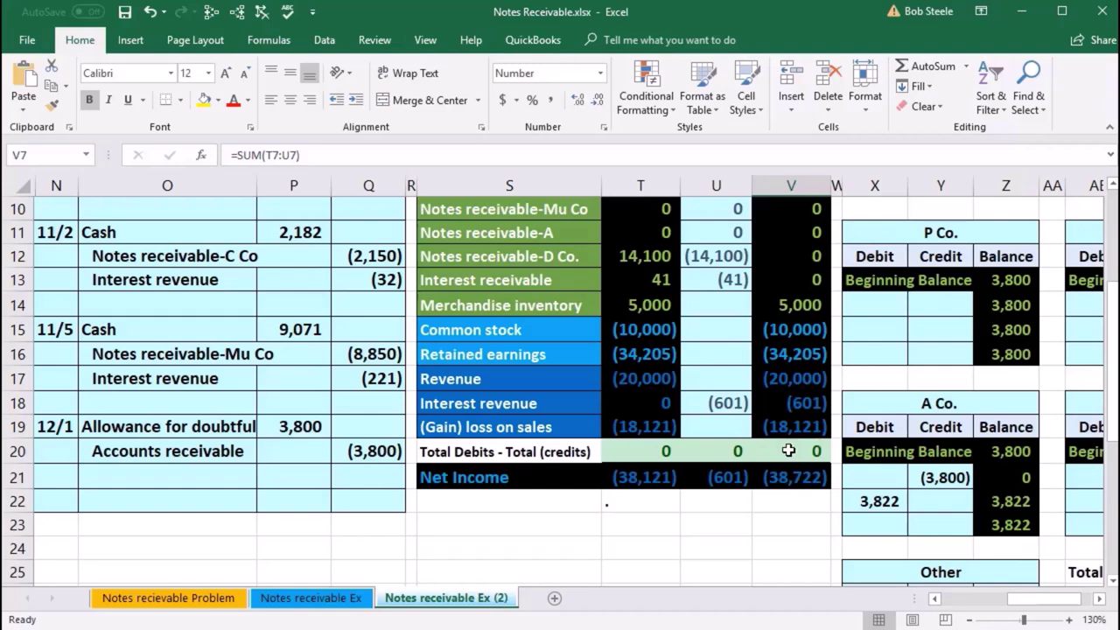
click(722, 402)
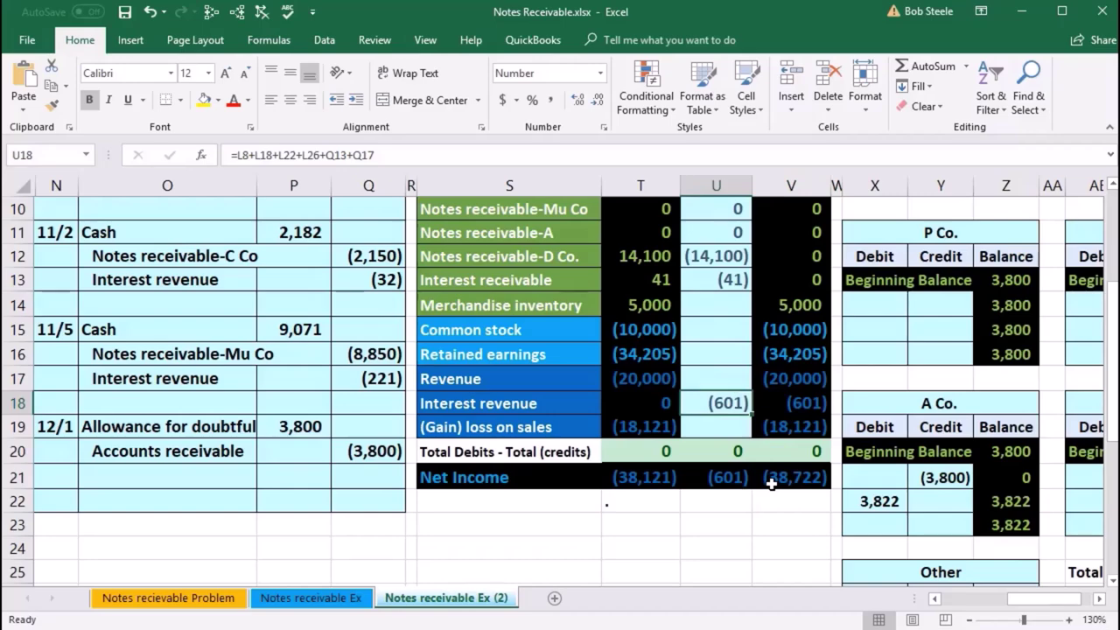
Post the 12/1 credit to P Co.'s subsidiary ledger in Y14 with the formula =Q20 and check the account's balance.
scroll(772, 484, up, 2)
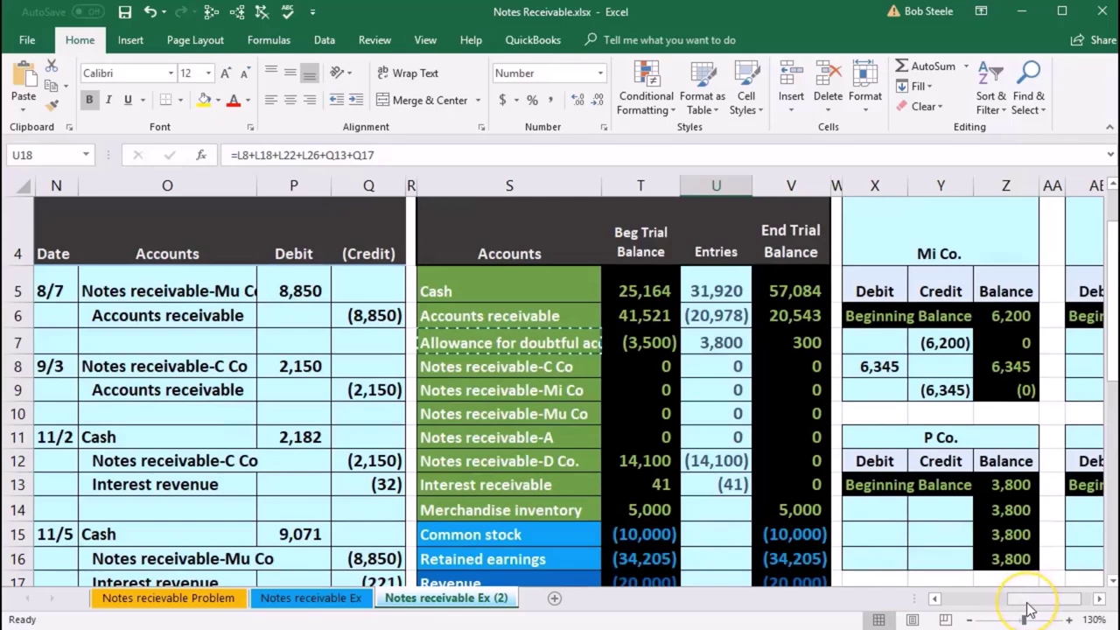
drag(1030, 610, 1043, 603)
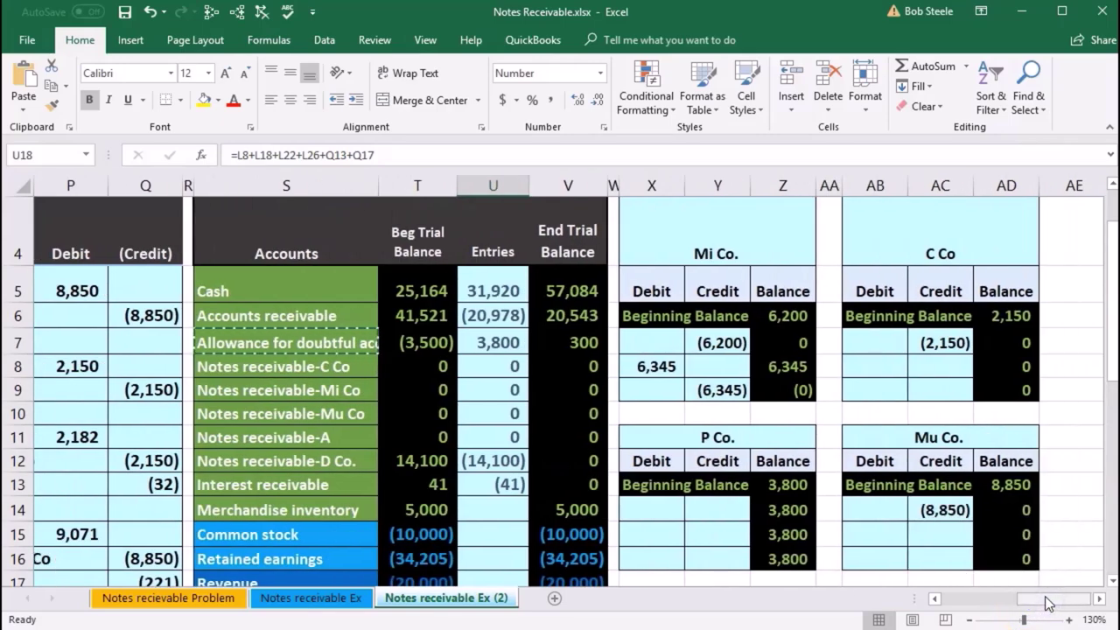
click(717, 510)
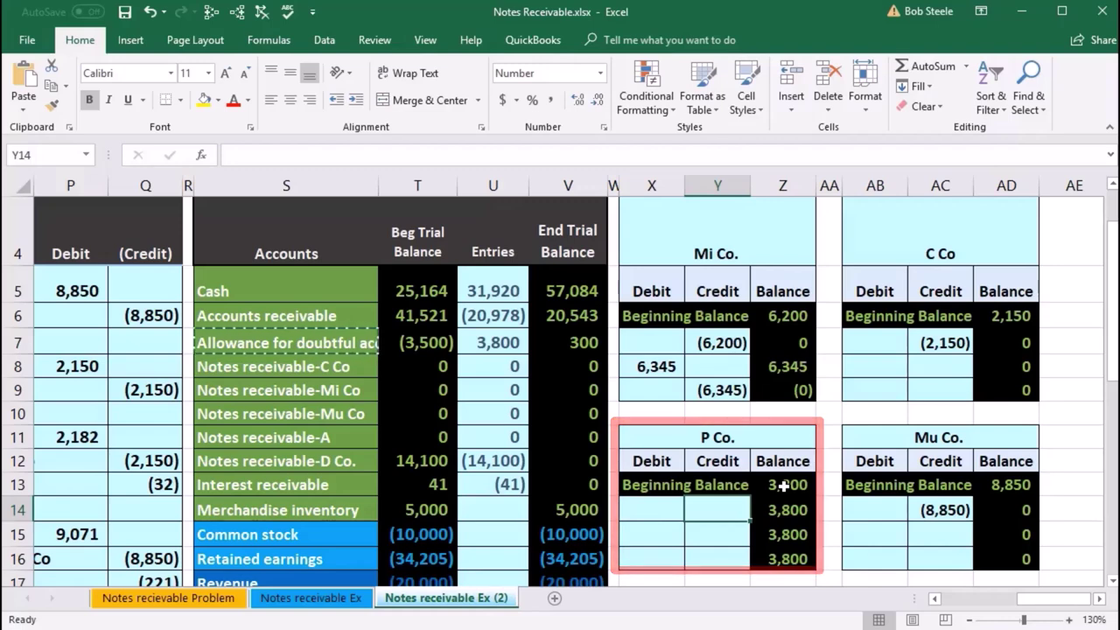
scroll(783, 485, down, 1)
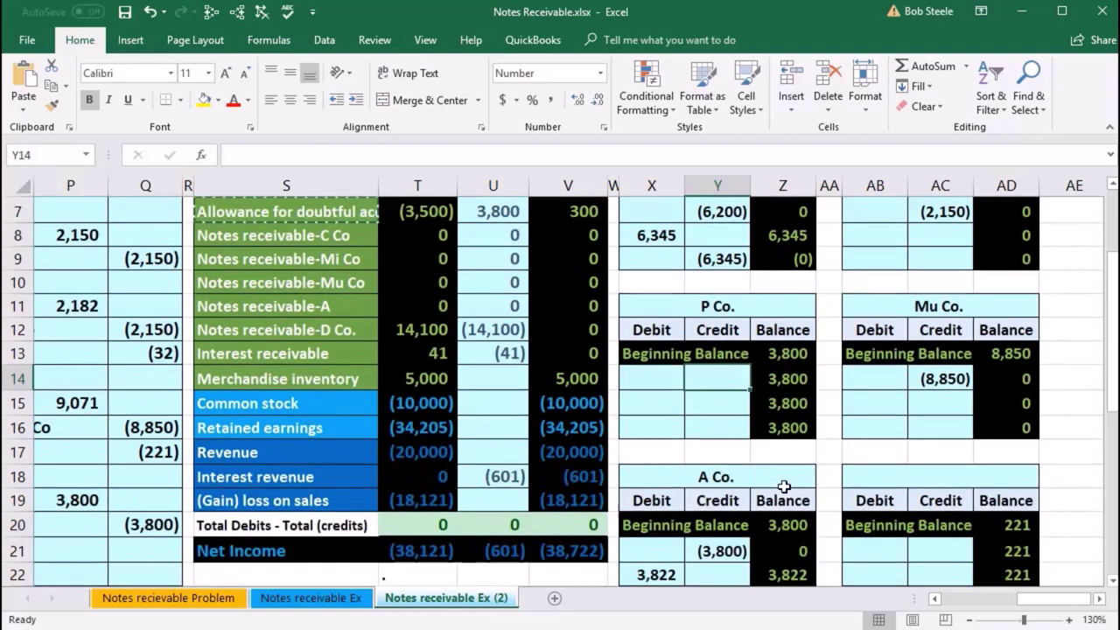
text(=)
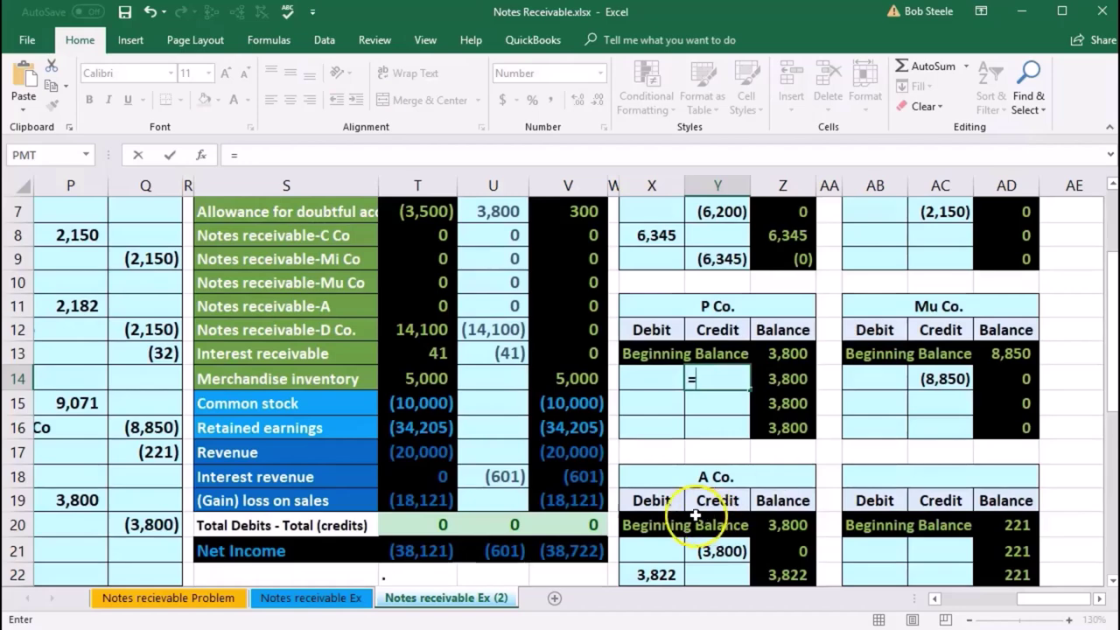
scroll(703, 517, down, 1)
click(149, 450)
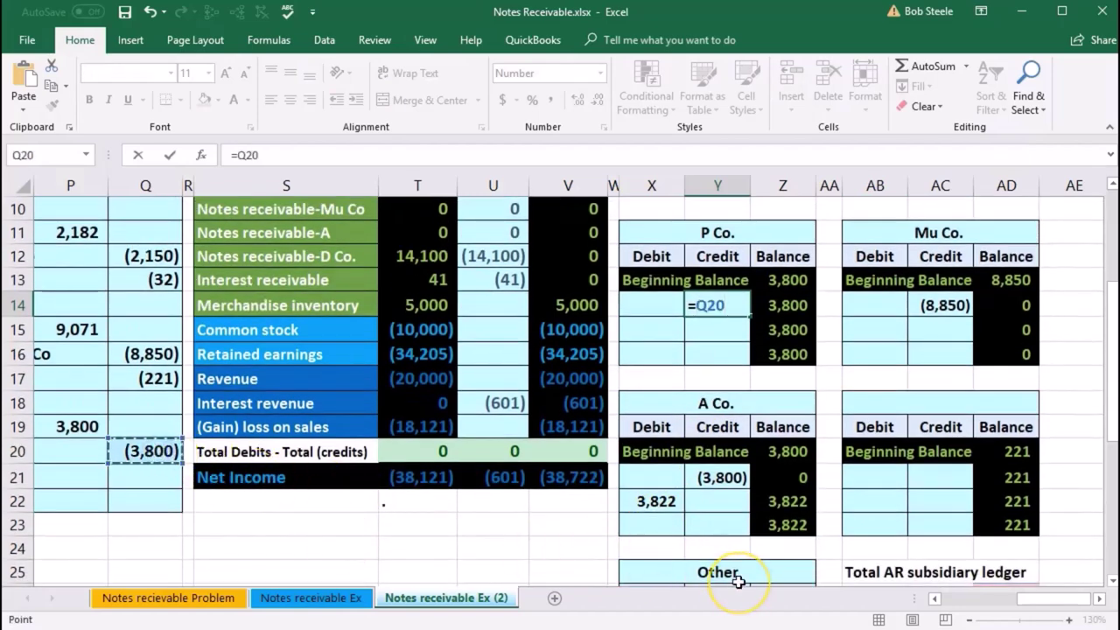
key(Return)
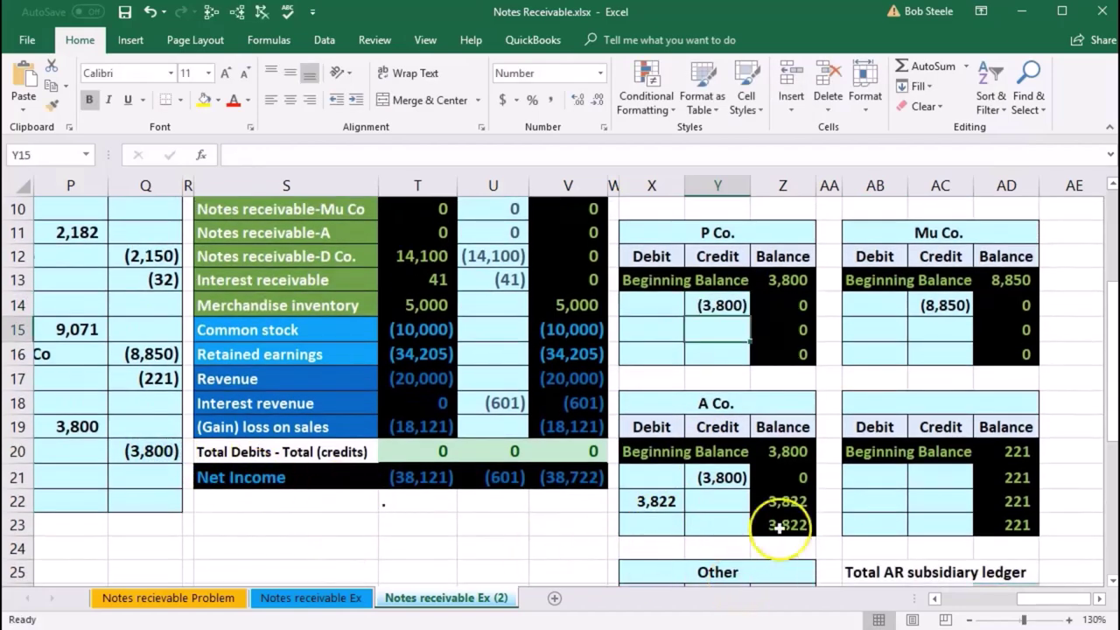
click(803, 307)
Inspect the Total AR subsidiary ledger formula in AD26 and compare its total with the Accounts receivable ending balance in V6.
scroll(1011, 433, down, 1)
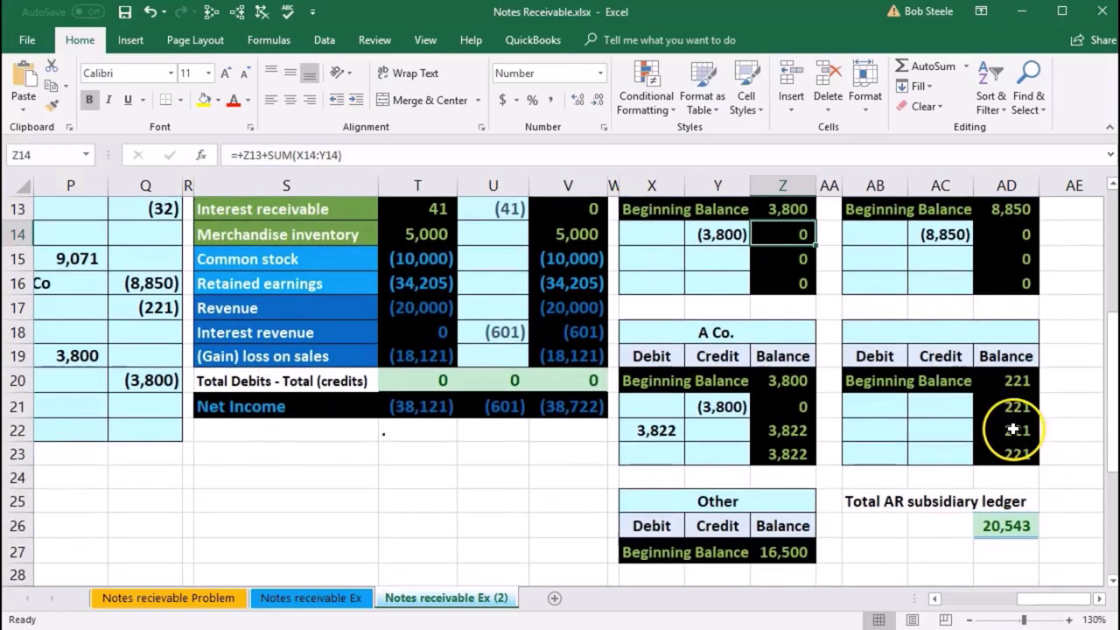
double_click(1020, 525)
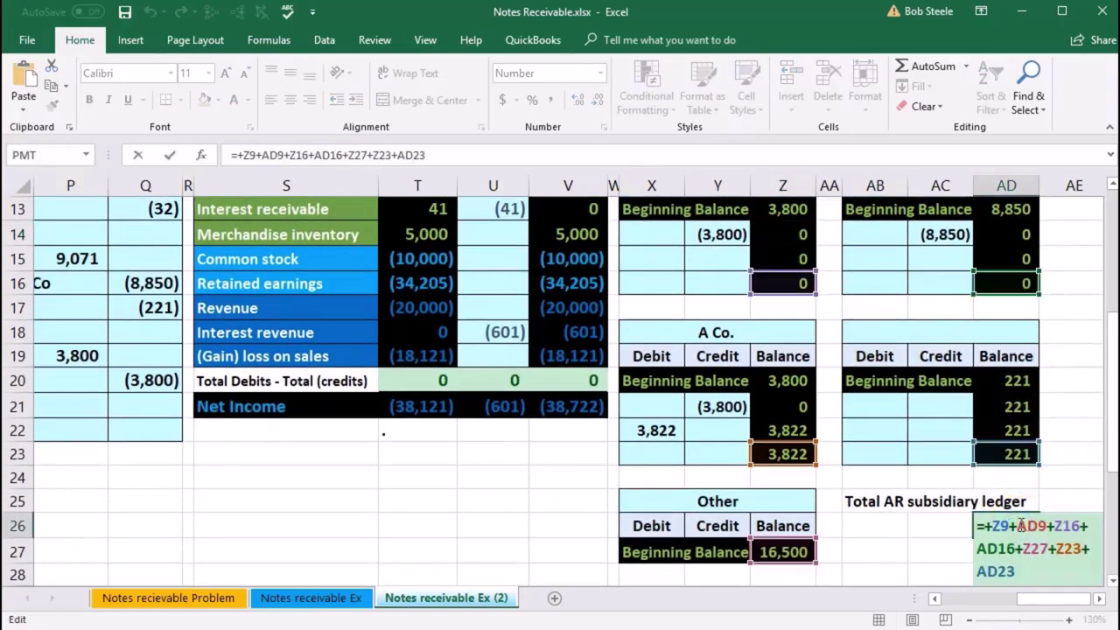
key(Return)
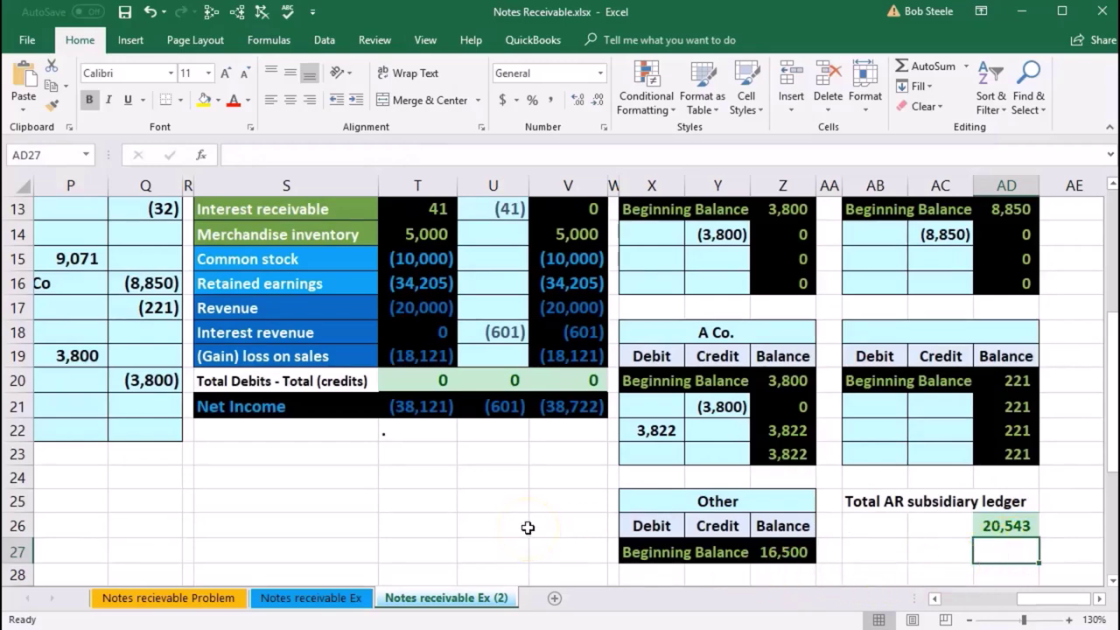
scroll(528, 528, up, 3)
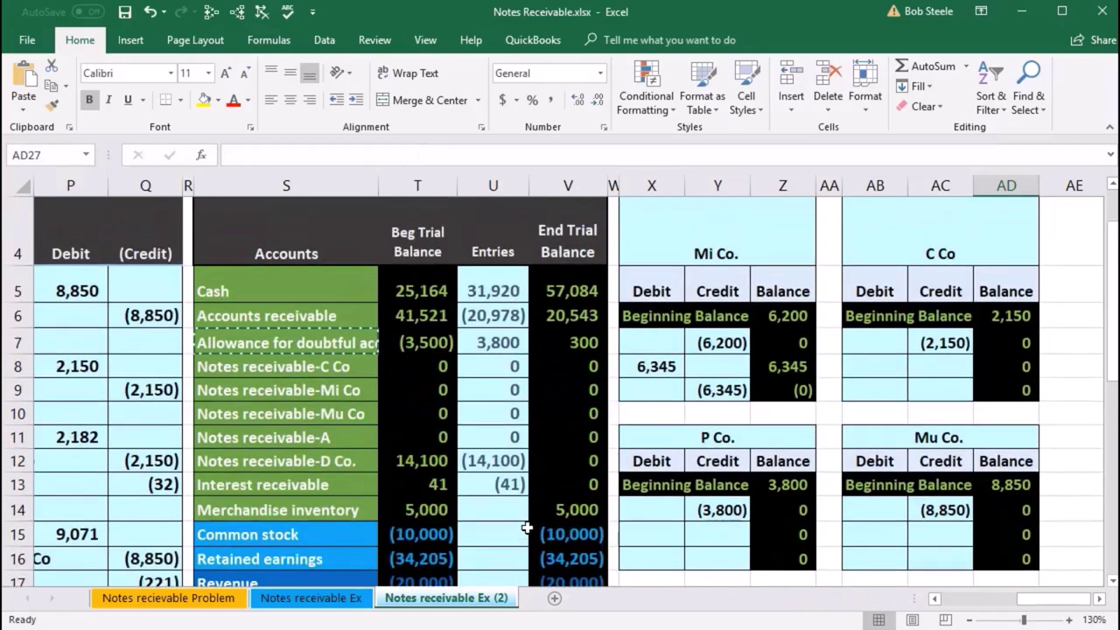
click(539, 315)
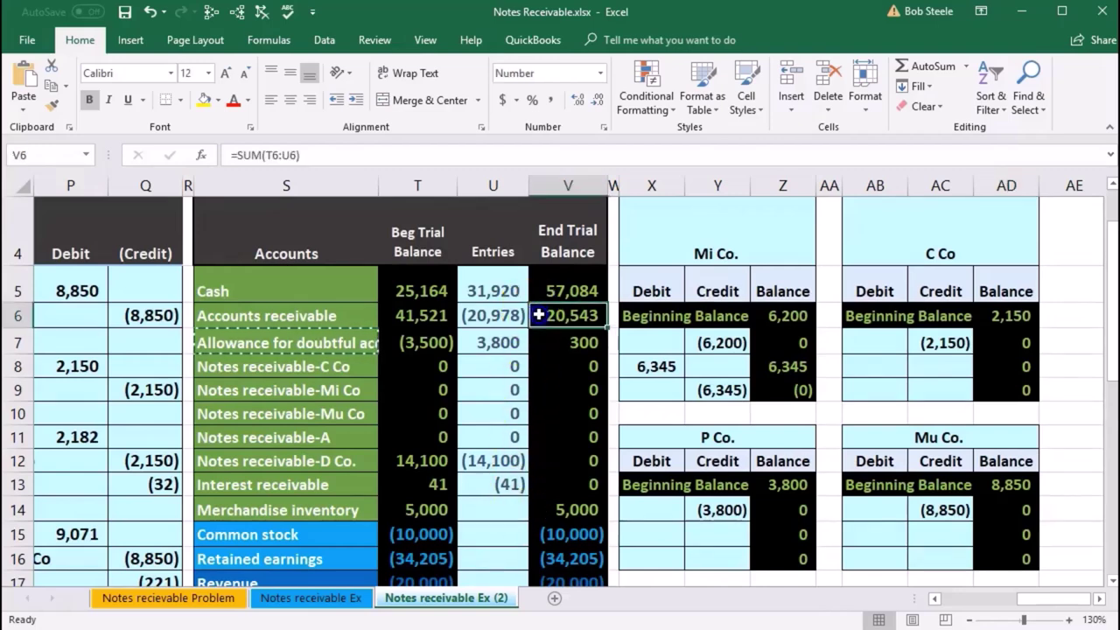